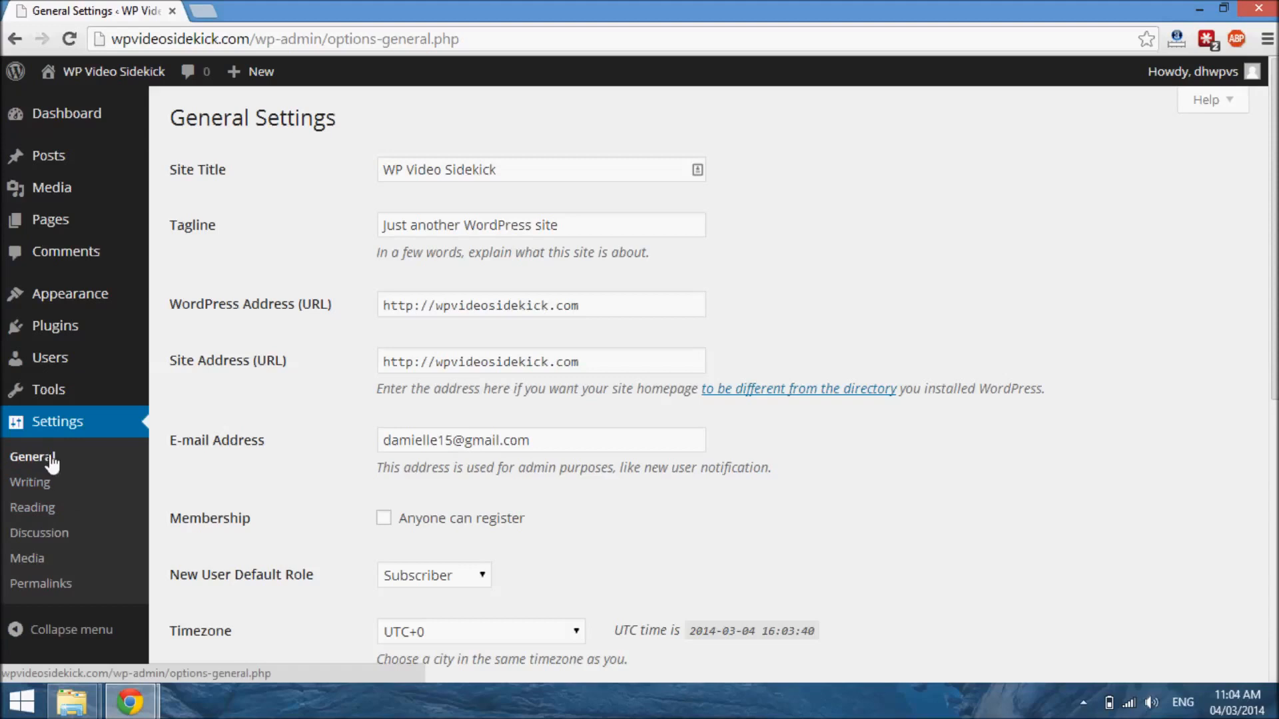
Replace the site's tagline with "How To Become A WP PRo" in the General Settings.
click(540, 179)
click(579, 233)
drag(579, 232, 344, 238)
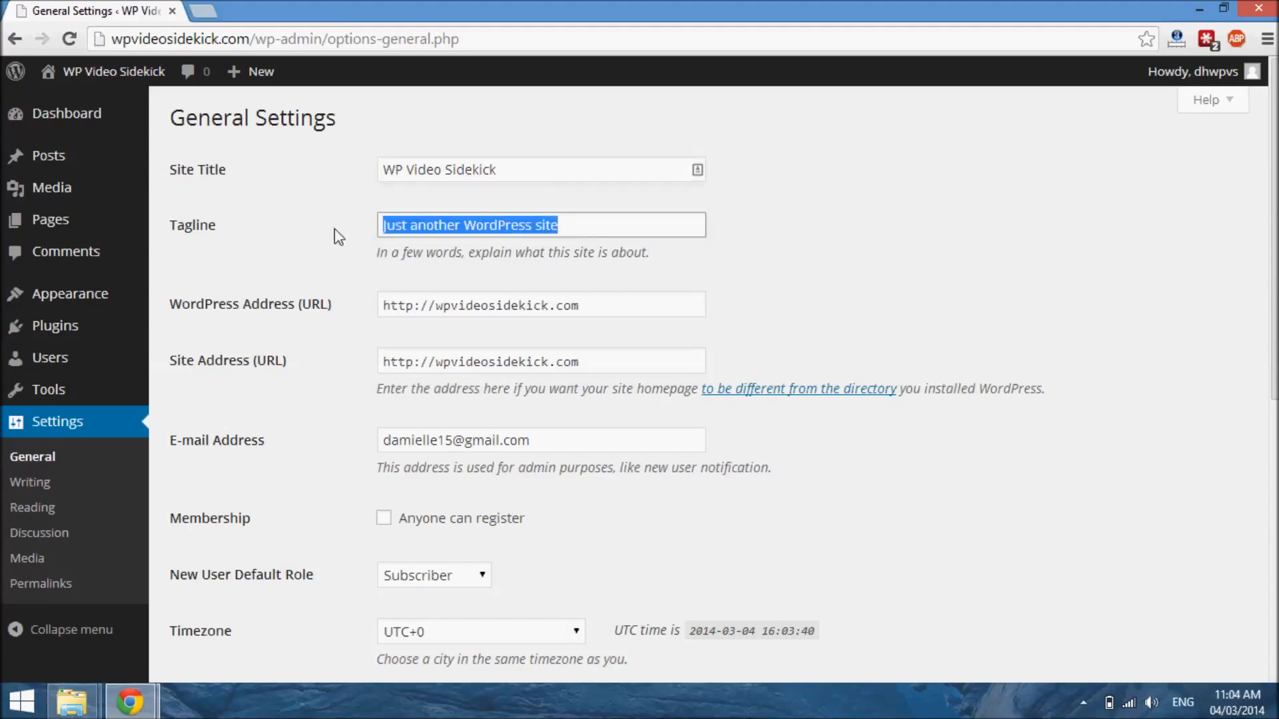
text(H)
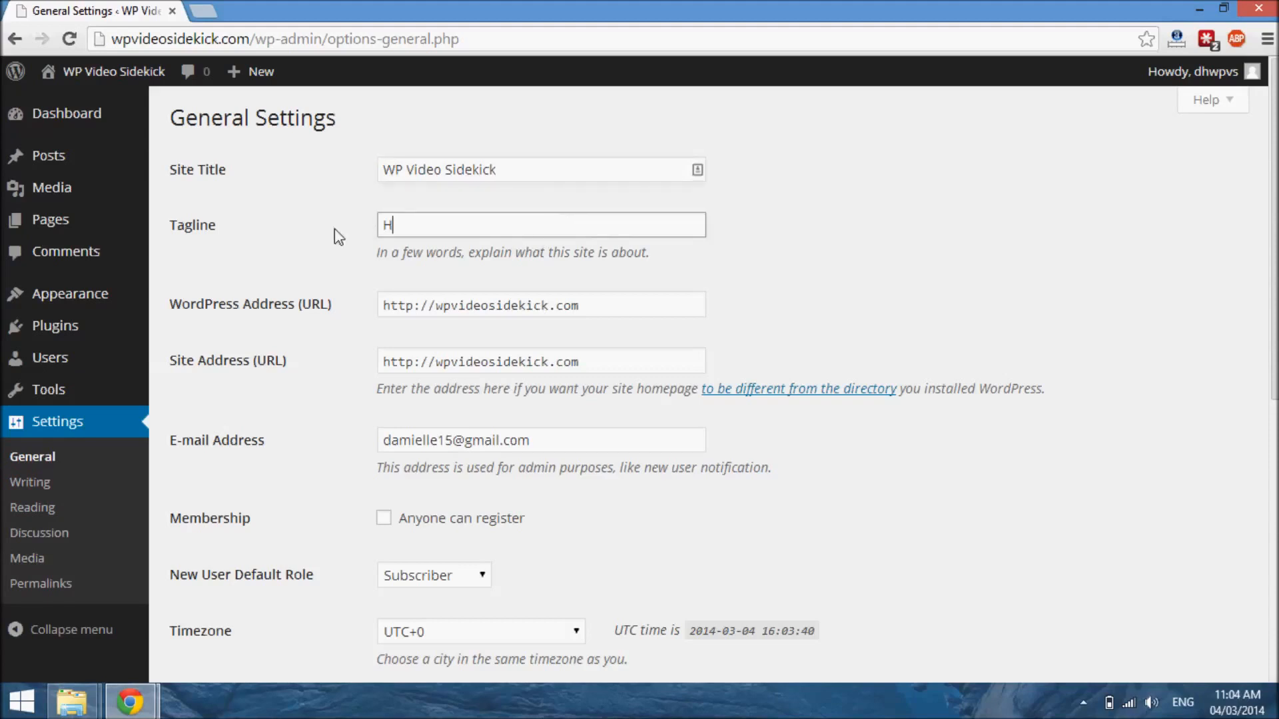
text(ow To Bevcome )
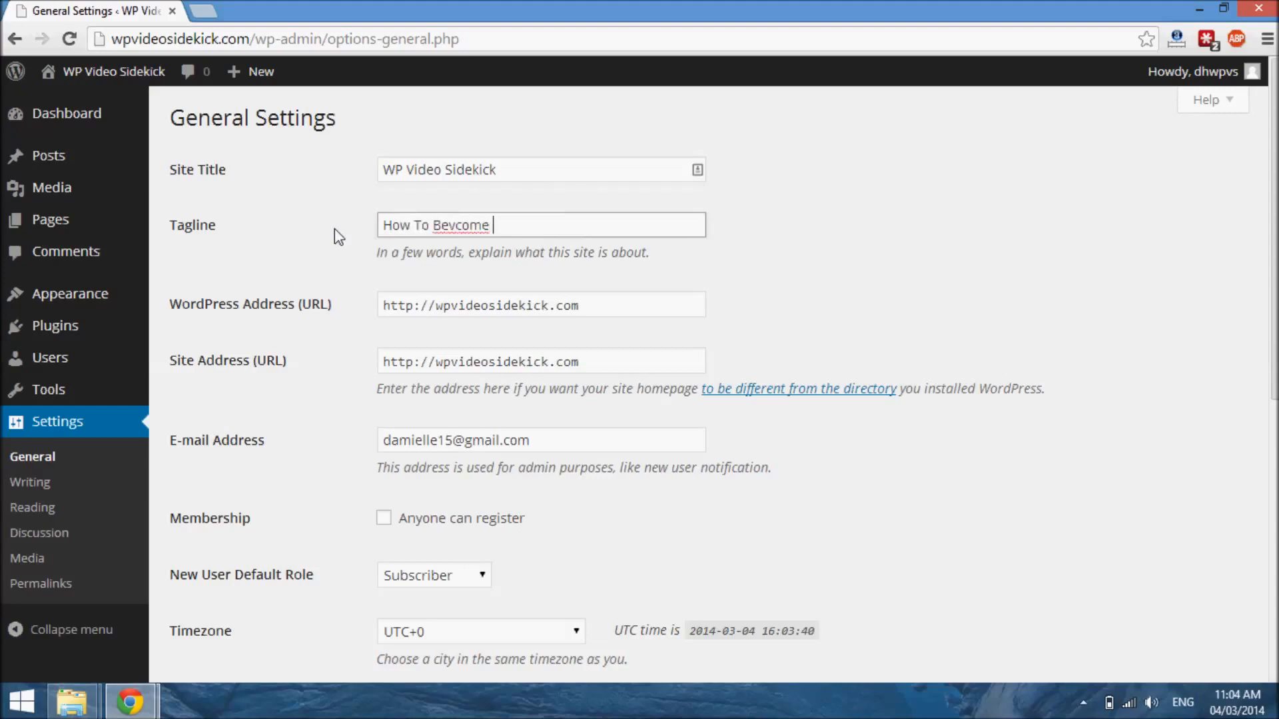
text(A WP PRo)
click(463, 227)
key(BackSpace)
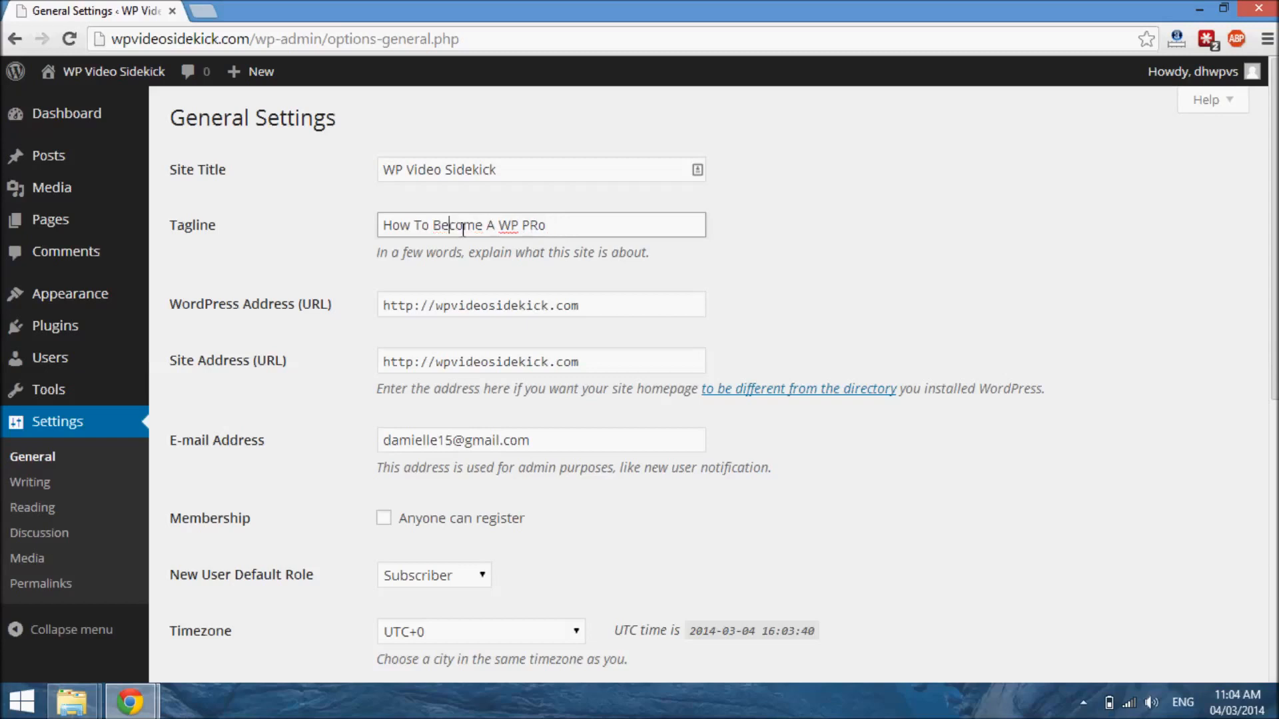
Look at where the tagline appears on the public blog page, and return to the General Settings.
click(129, 707)
click(282, 594)
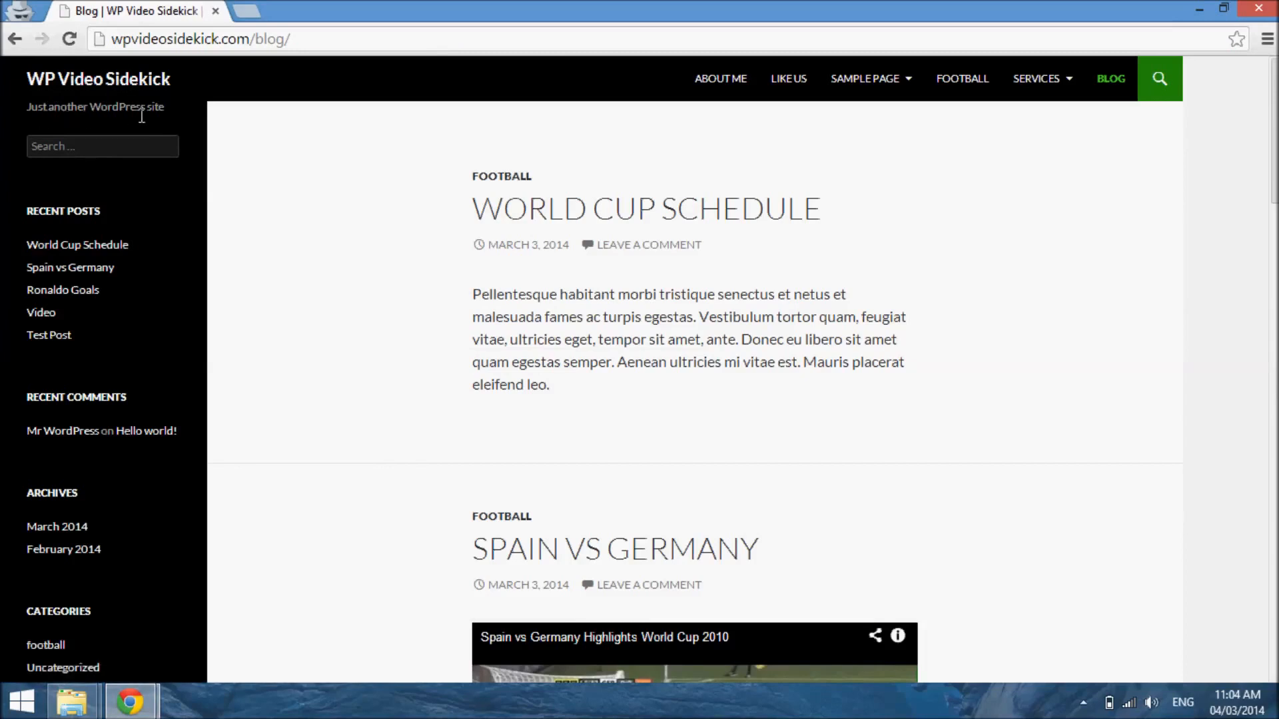
mouse_move(130, 701)
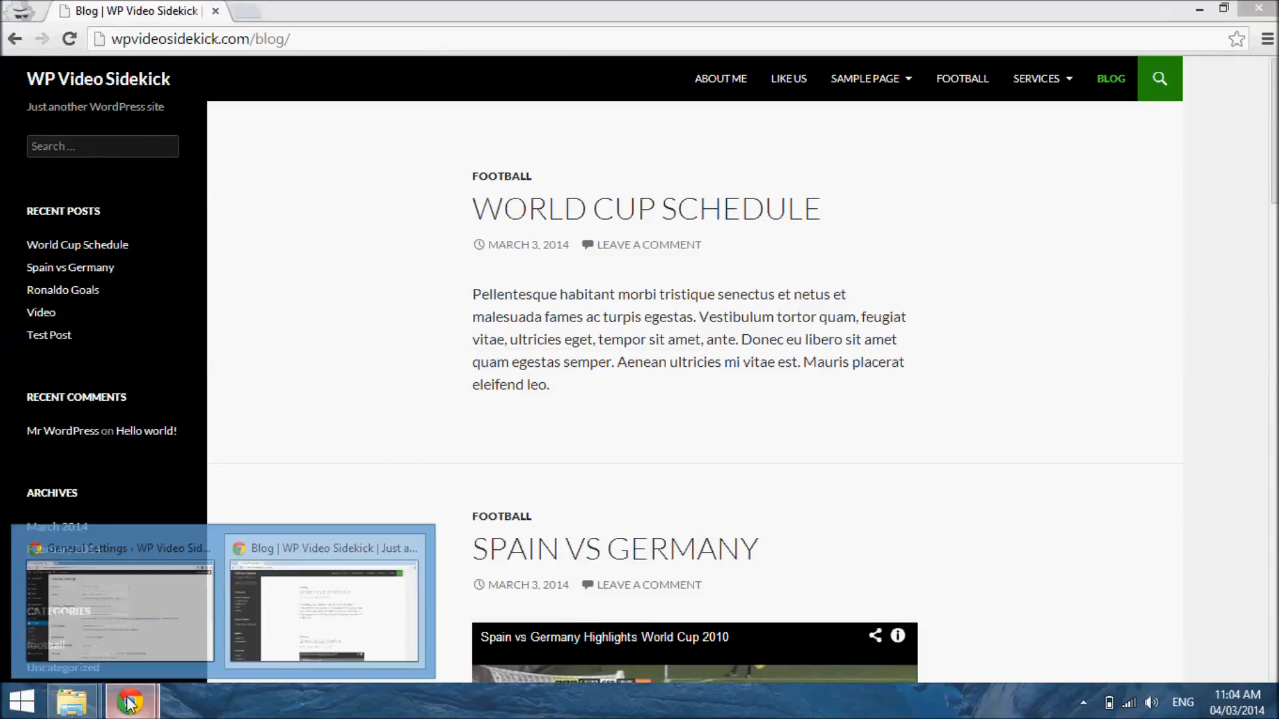
click(110, 600)
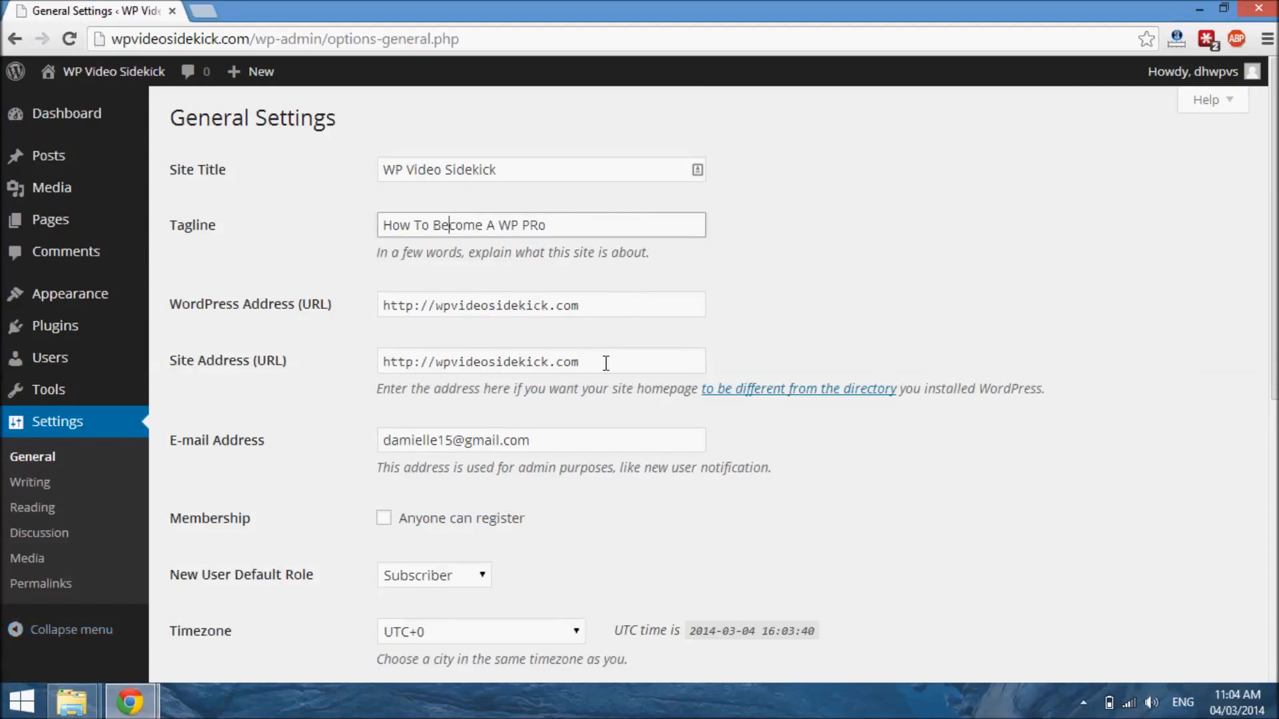
Review the remaining General Settings from the site addresses down to the week start, and save the changes.
click(587, 235)
click(612, 311)
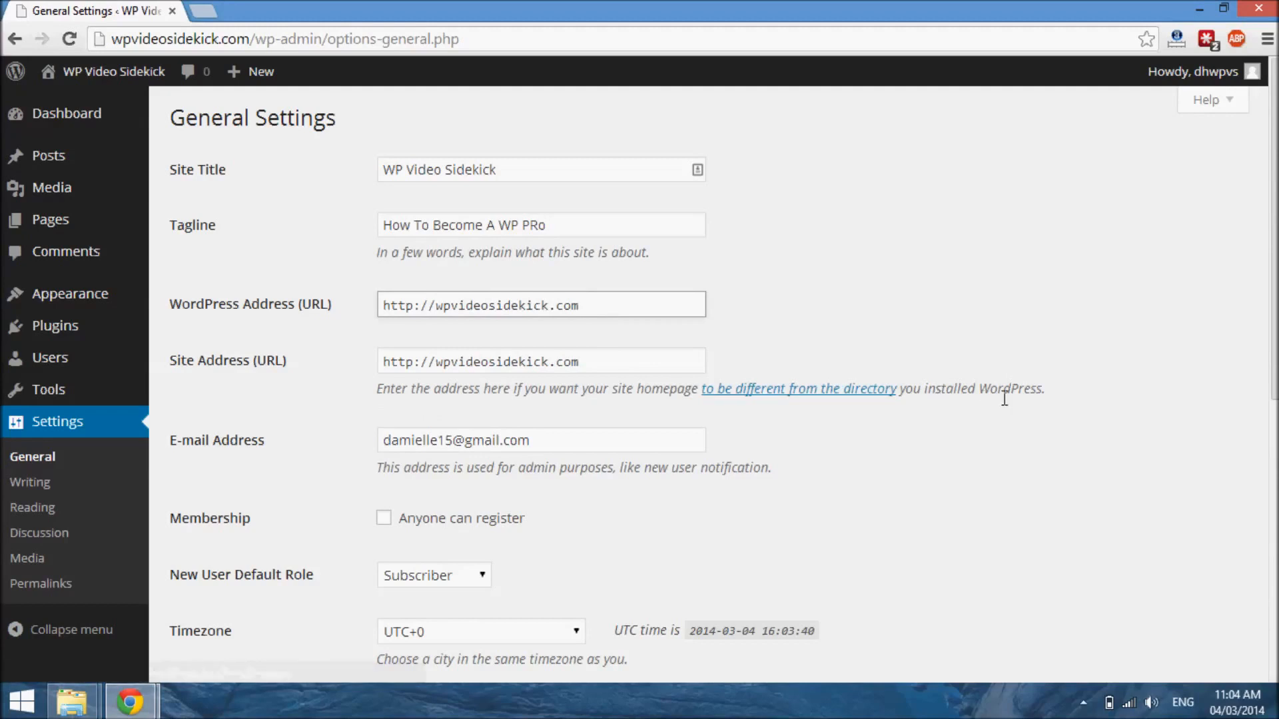
click(613, 365)
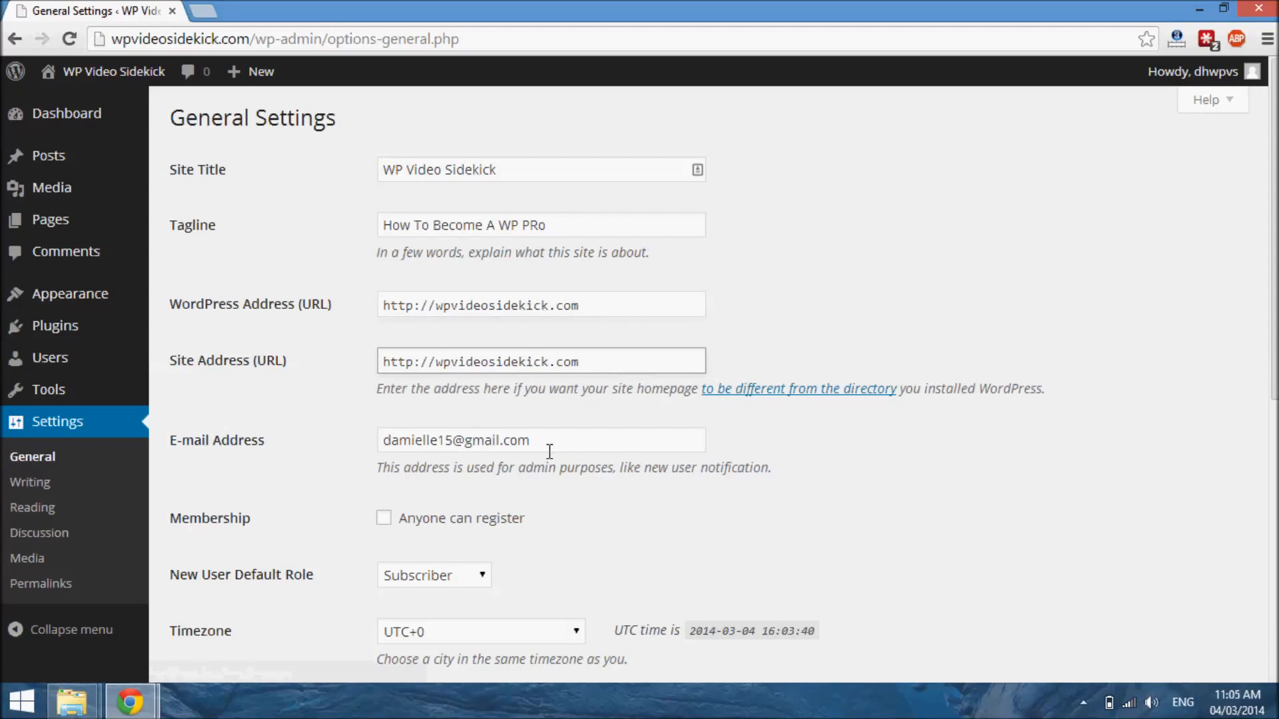
scroll(533, 486, down, 1)
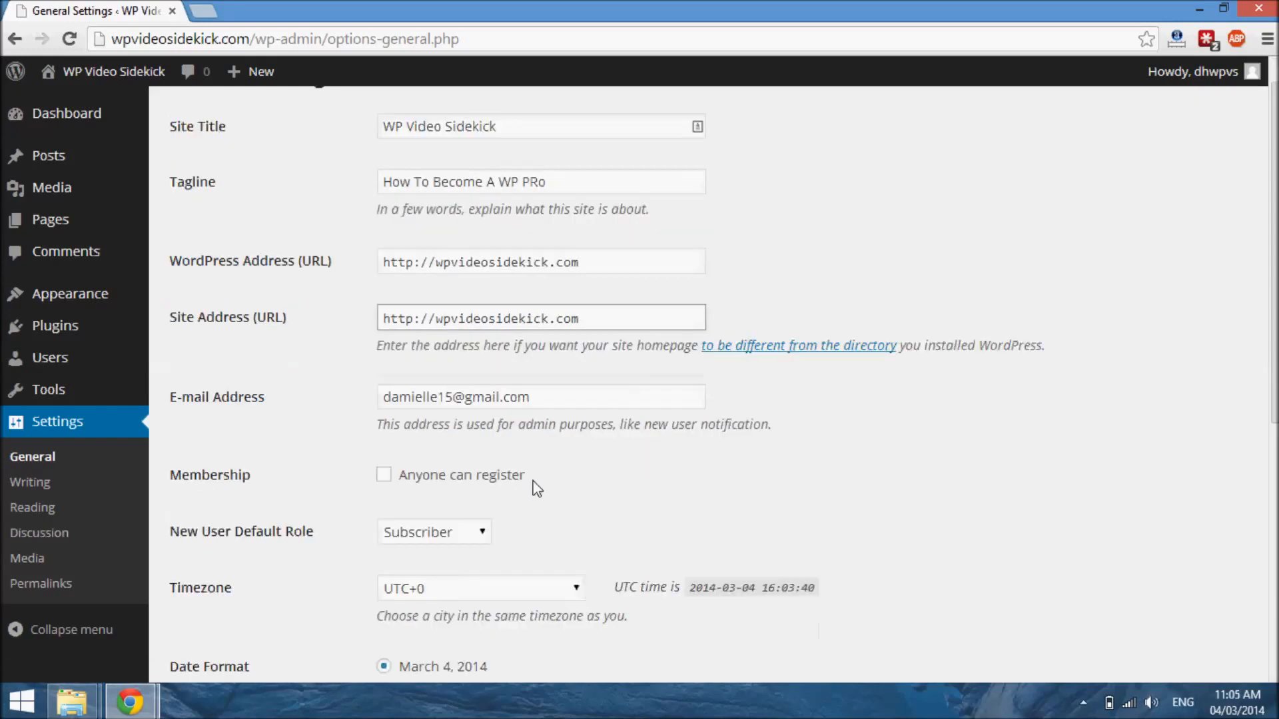
scroll(537, 490, down, 1)
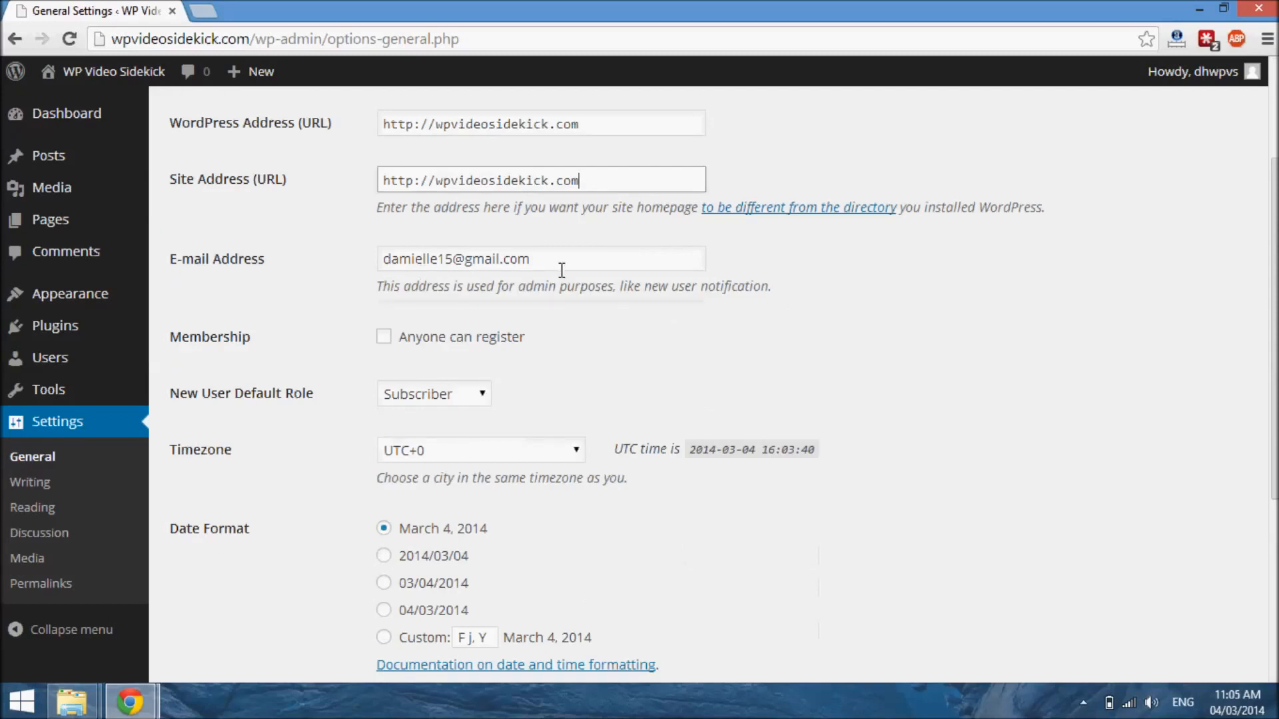
scroll(561, 270, down, 2)
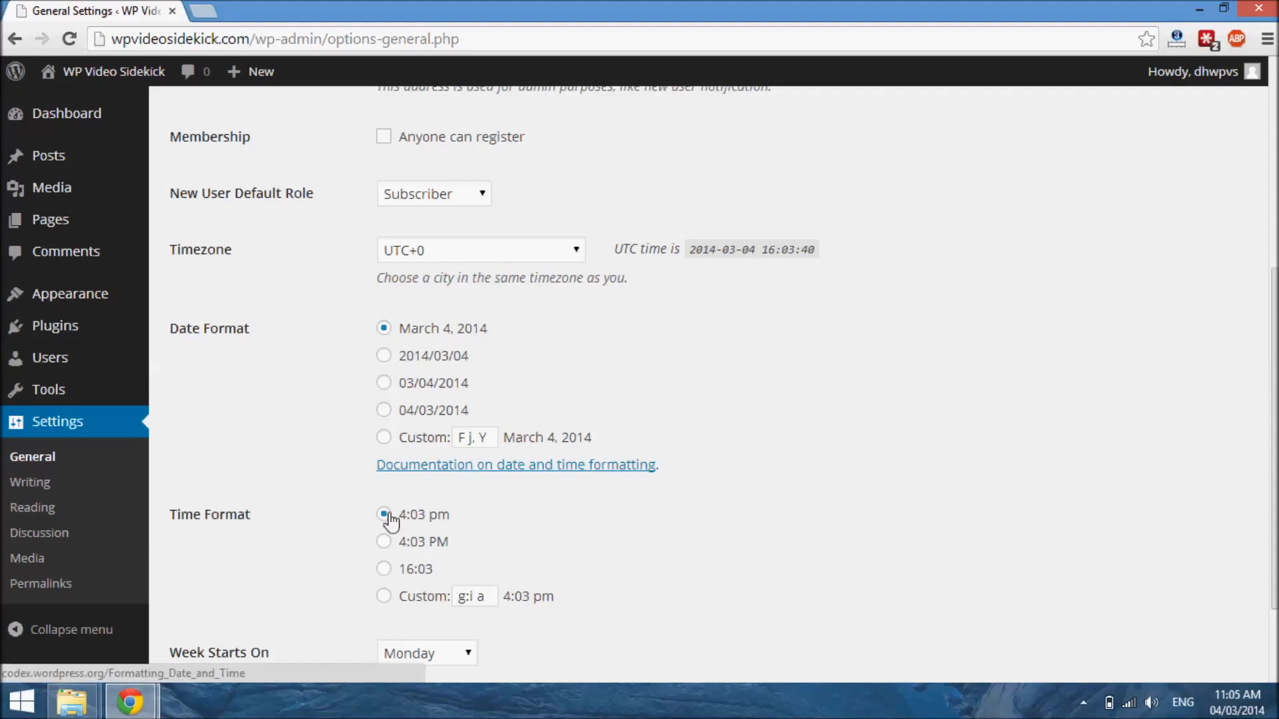
scroll(389, 523, down, 2)
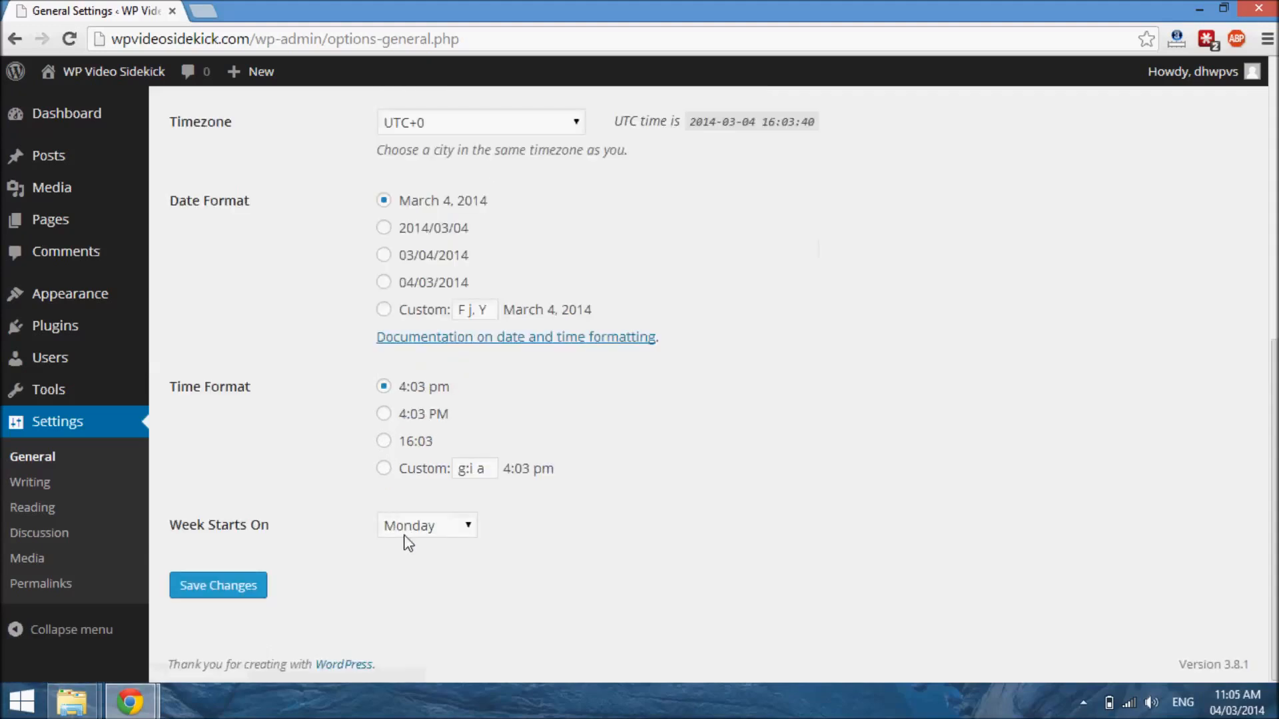
click(226, 595)
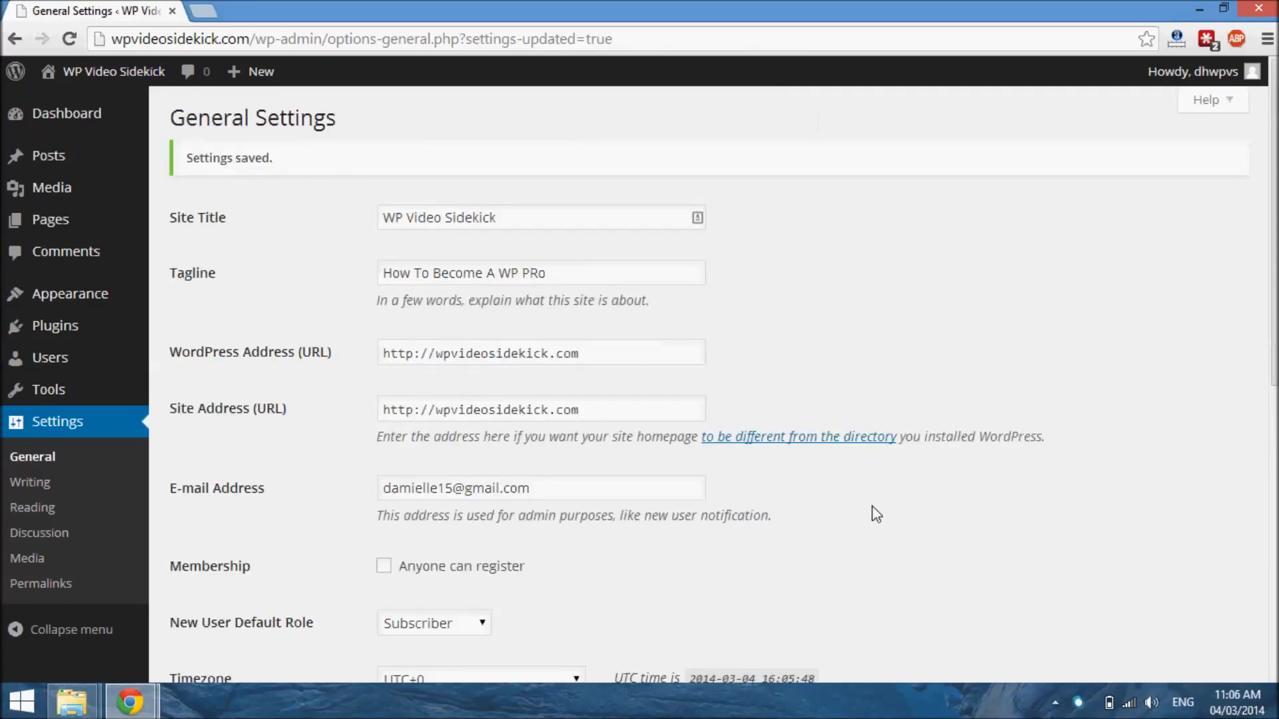
Switch to the public blog page and reload it to check the tagline under the site title.
scroll(873, 523, down, 8)
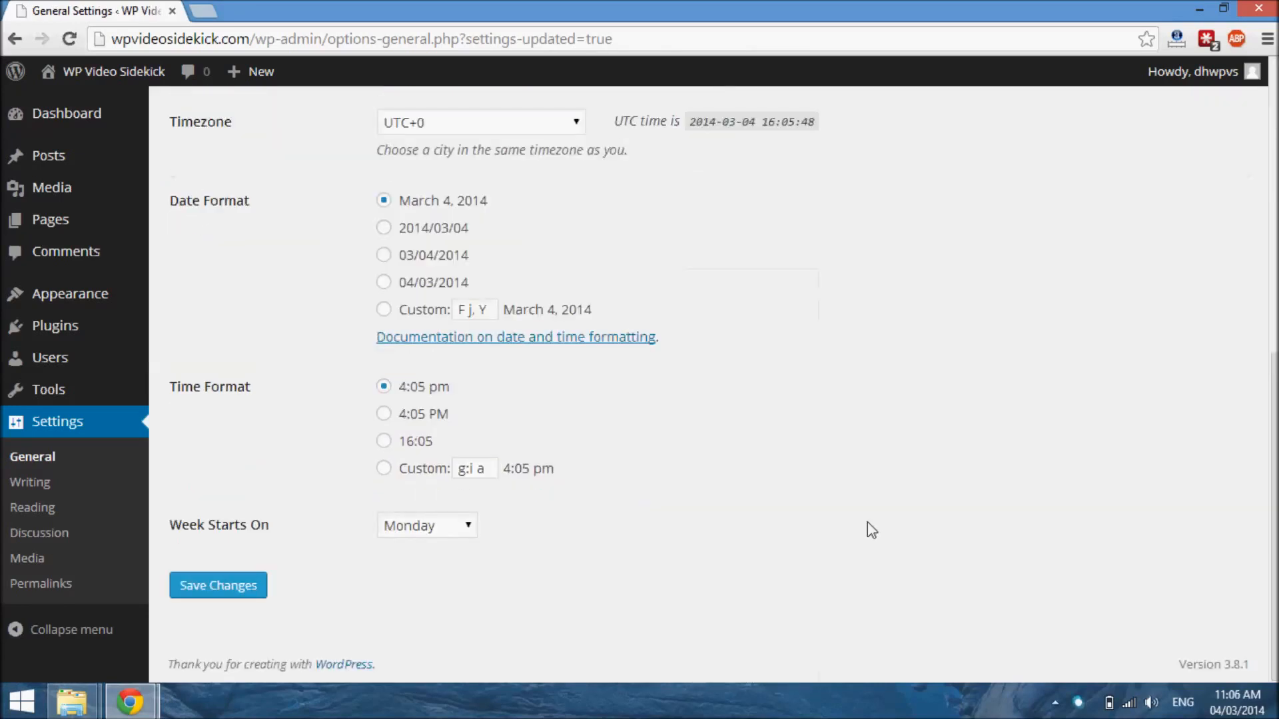
scroll(873, 530, up, 8)
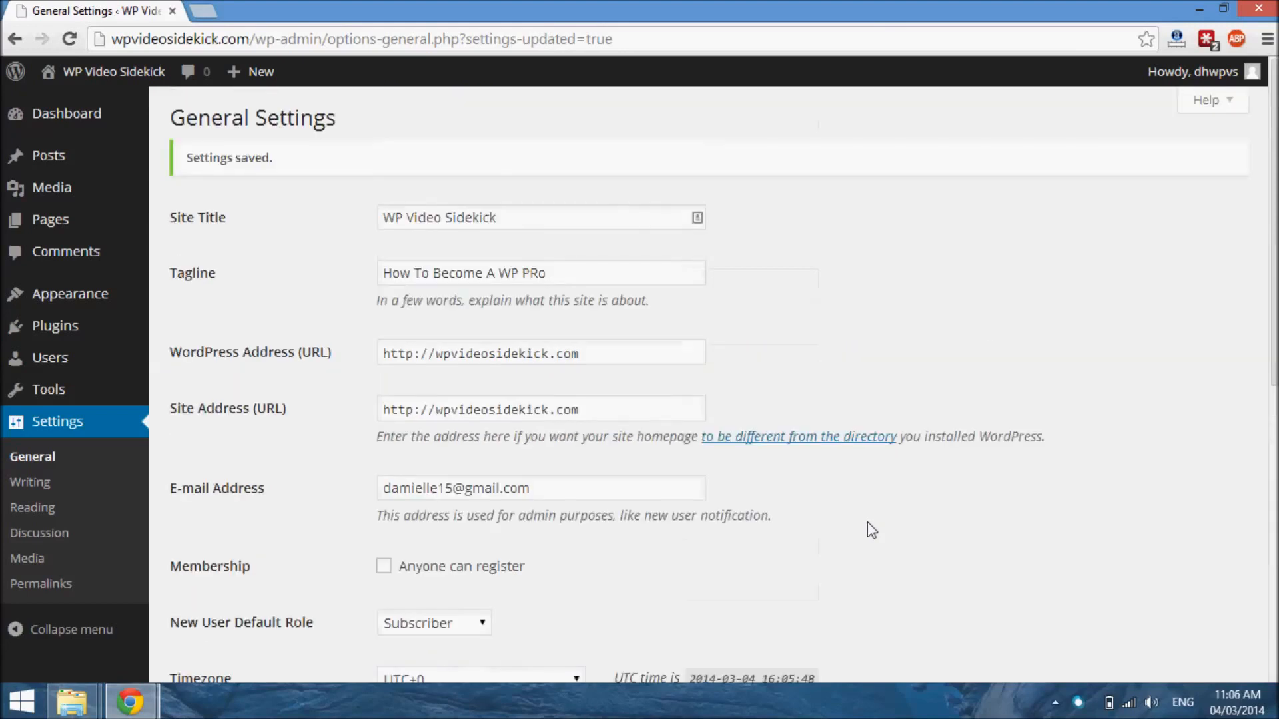
scroll(868, 529, down, 8)
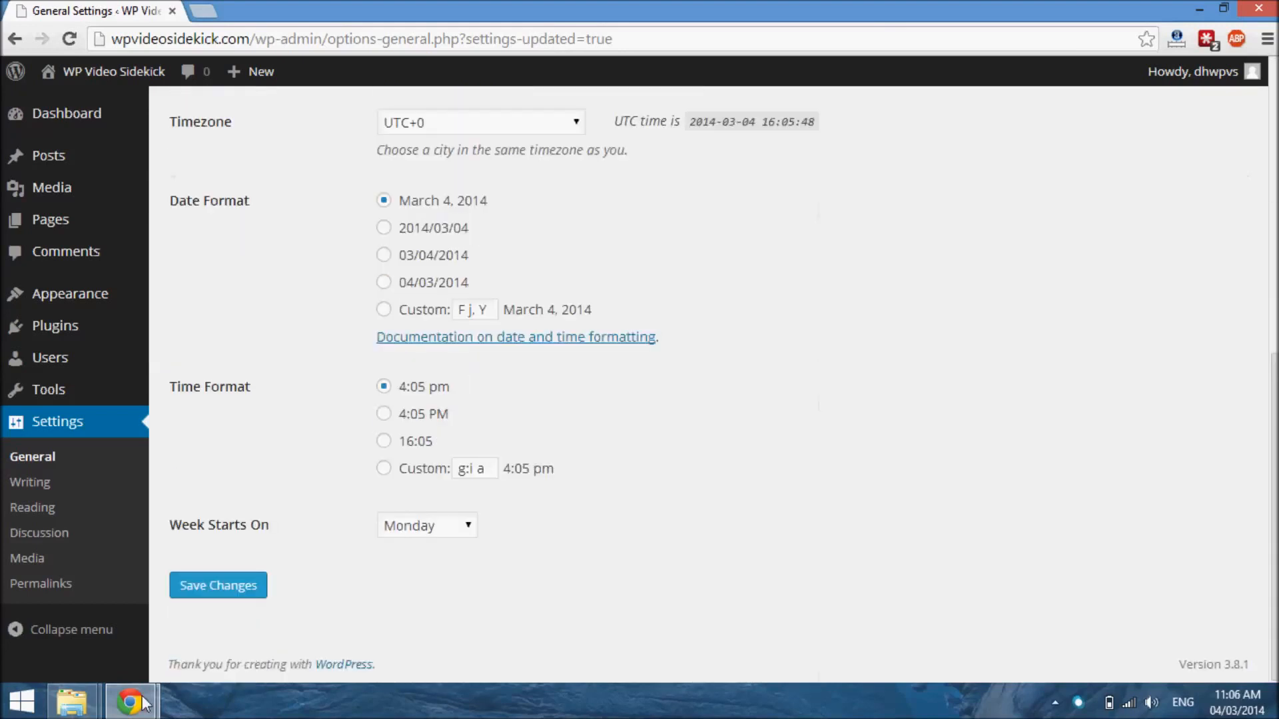
mouse_move(130, 702)
click(303, 603)
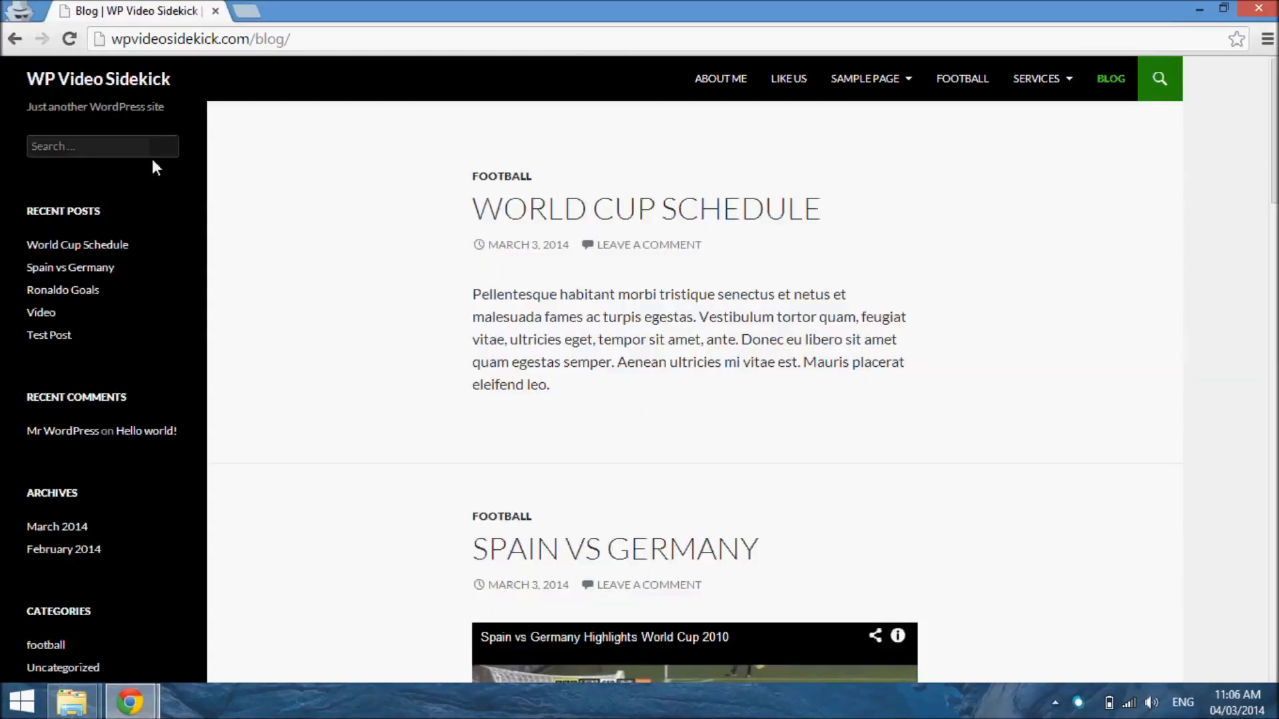
click(68, 38)
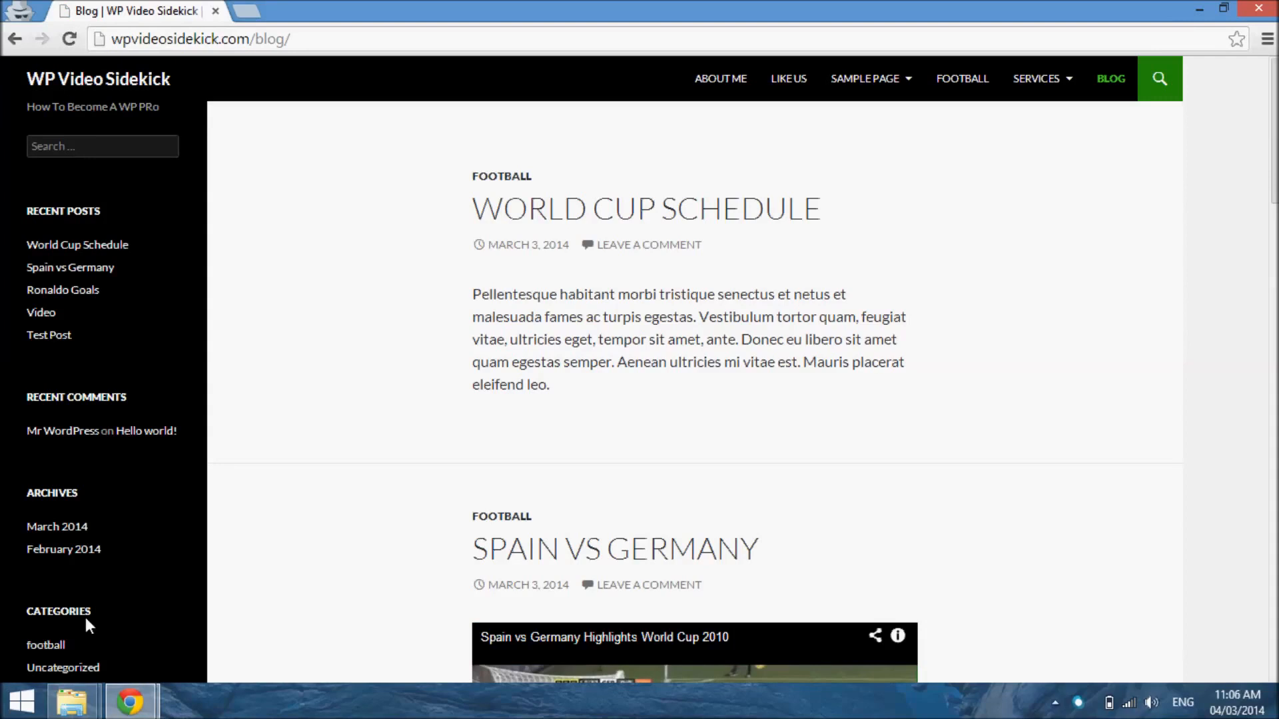
Return from the blog page to the site's admin window and open the Writing settings.
mouse_move(133, 703)
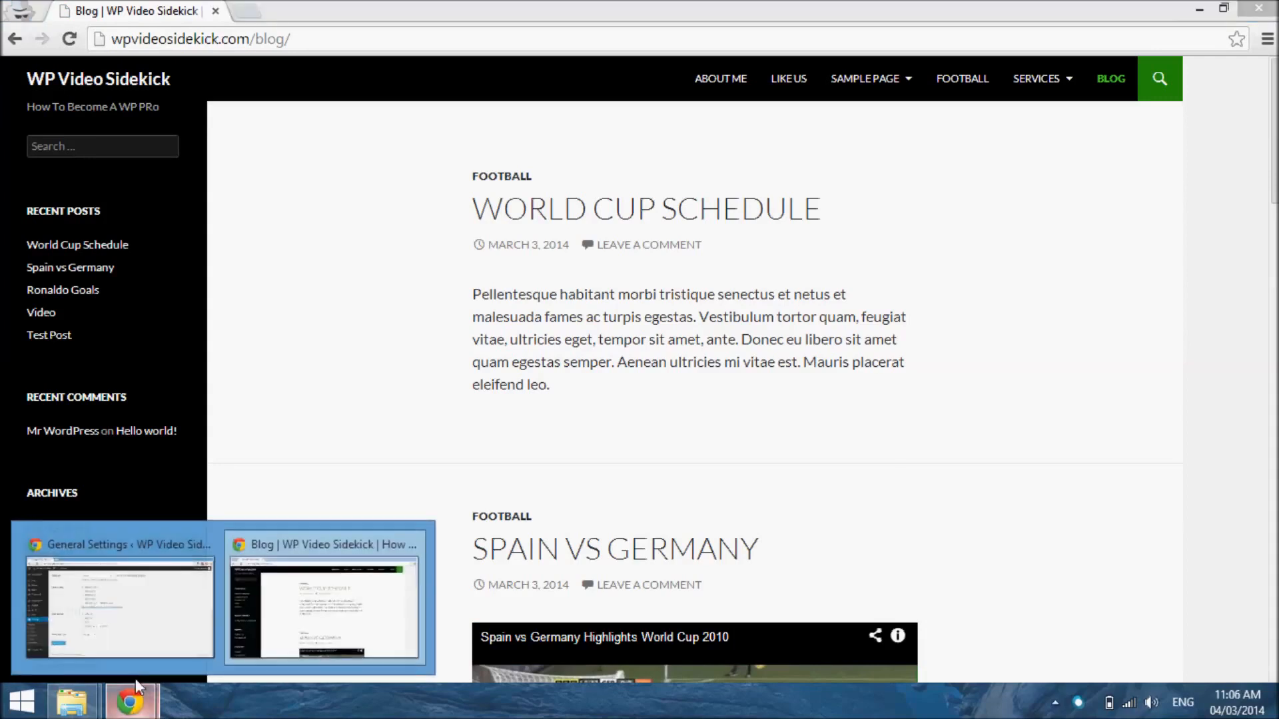
click(167, 616)
mouse_move(130, 703)
click(320, 632)
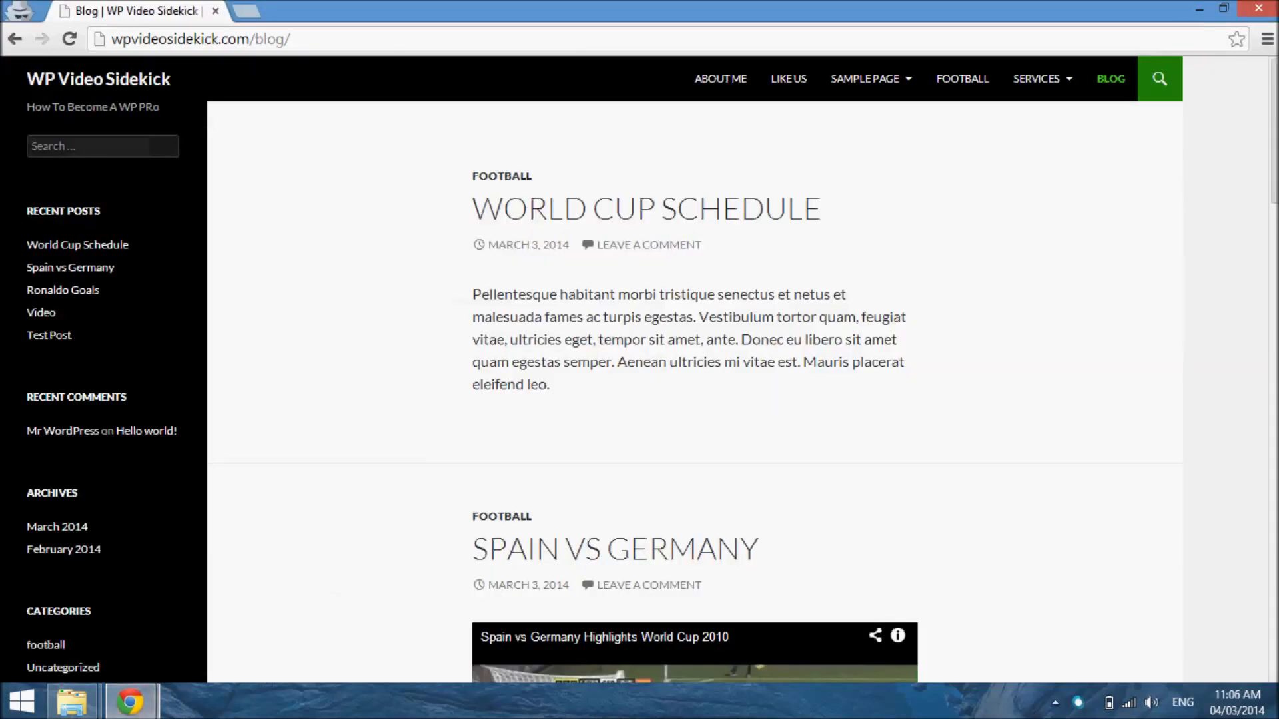
mouse_move(155, 709)
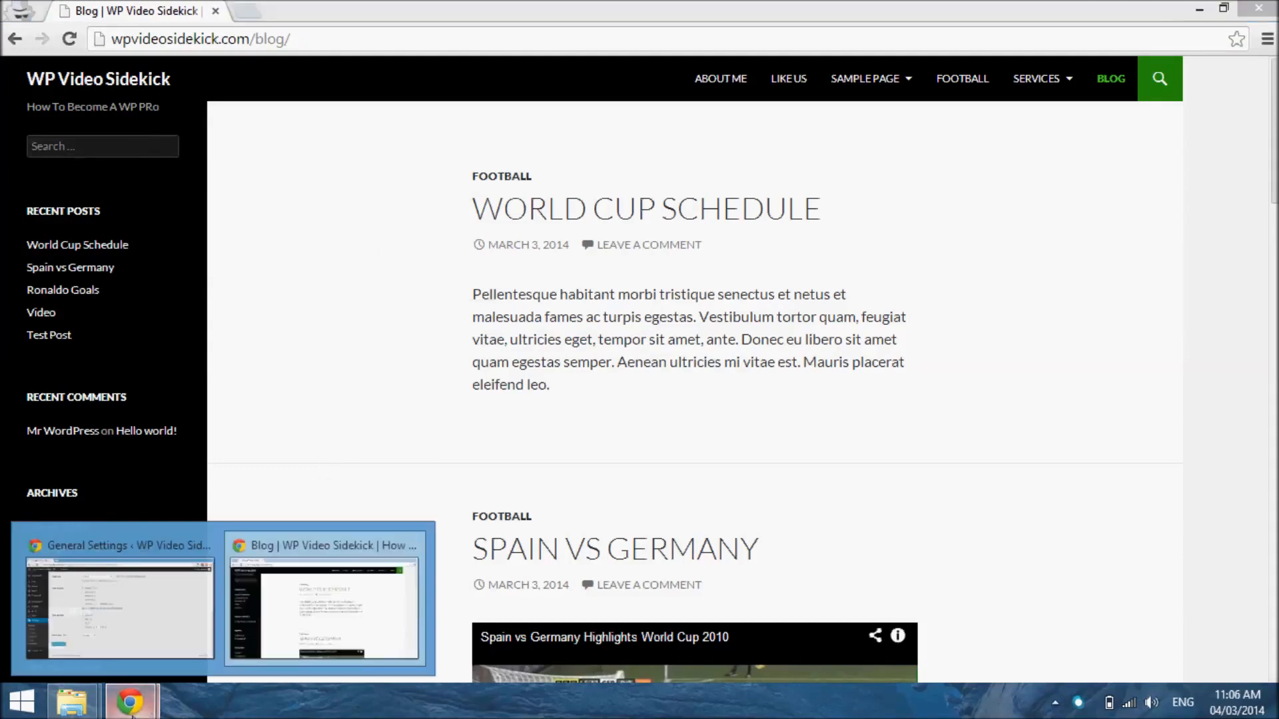
click(148, 643)
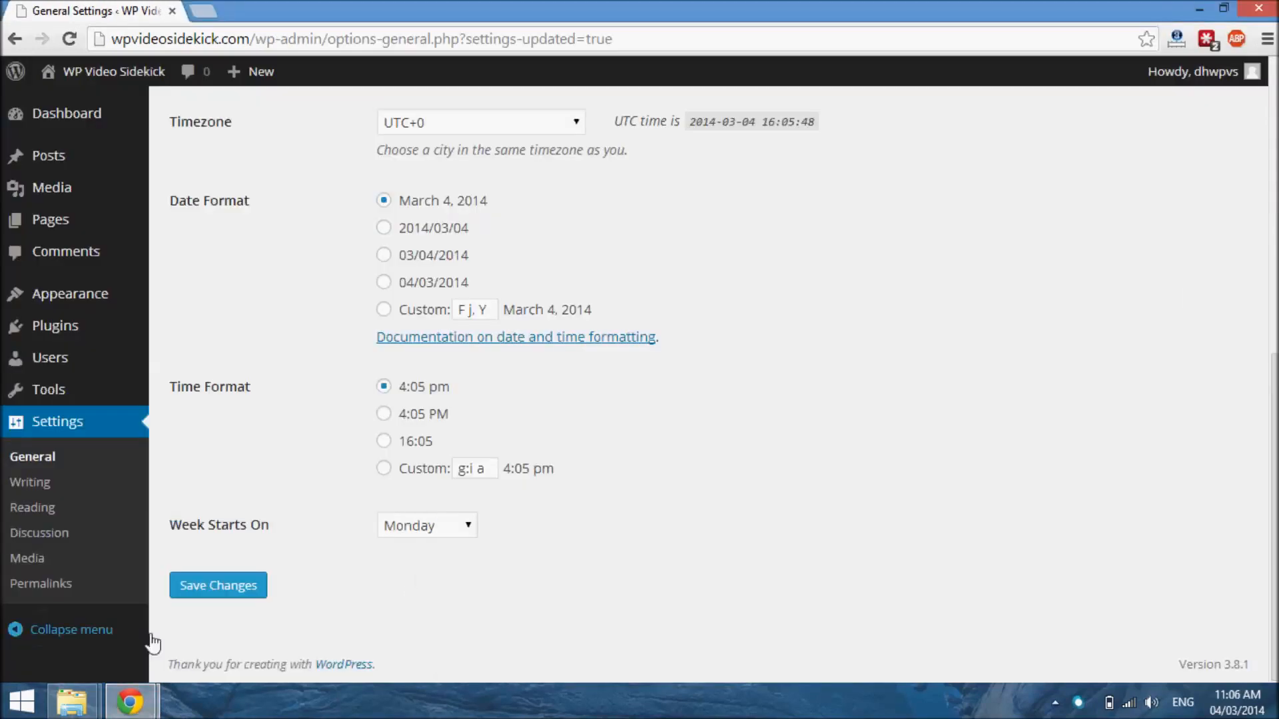
click(30, 480)
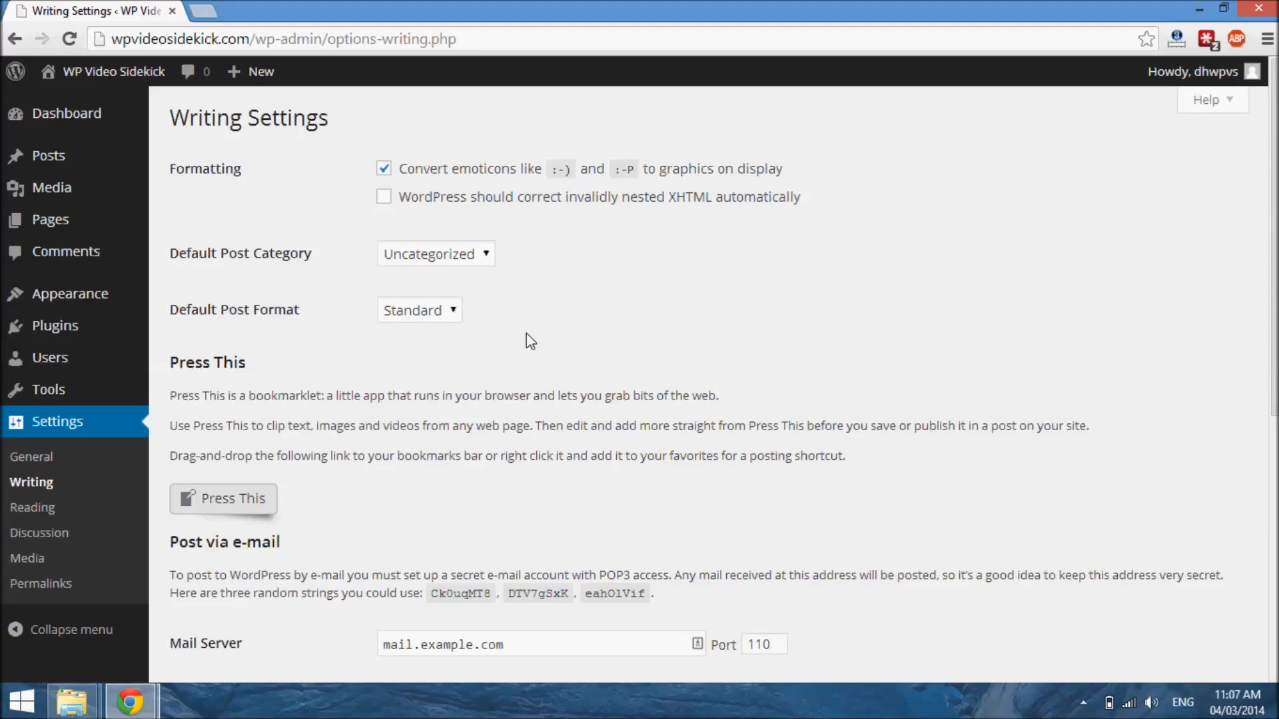
Try football as the default post category, and restore the category to Uncategorized.
click(449, 258)
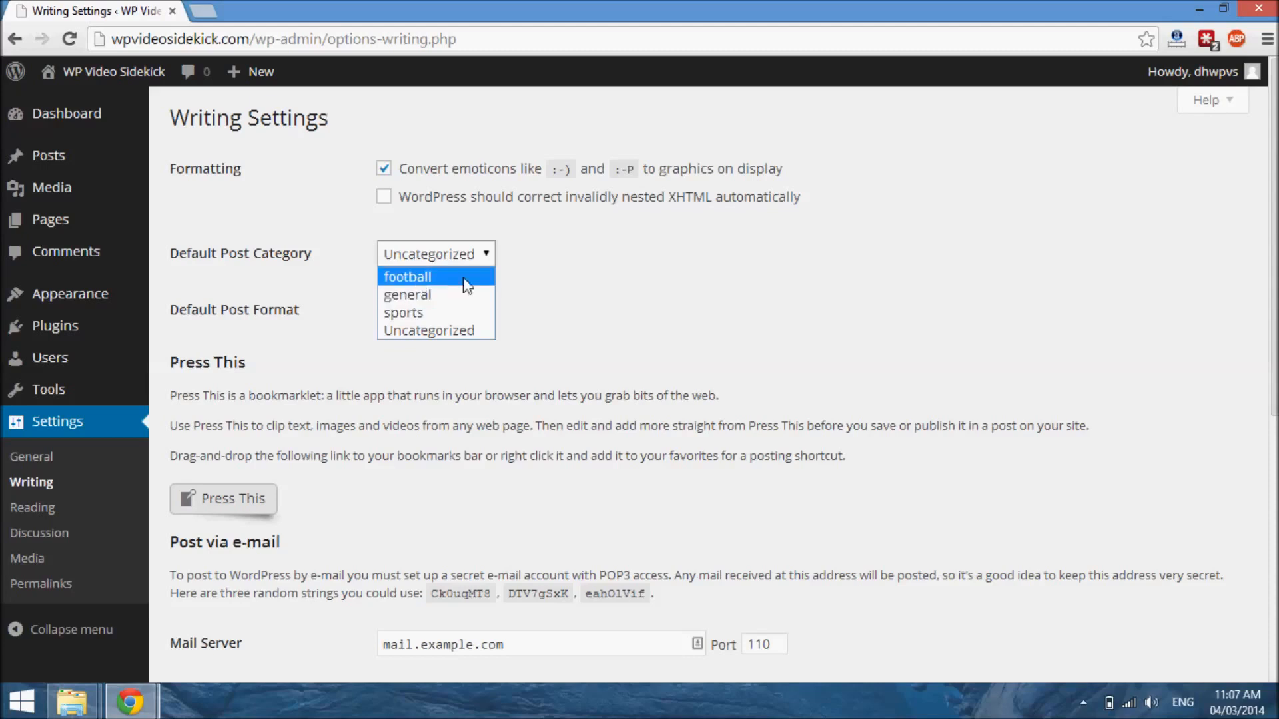
click(405, 277)
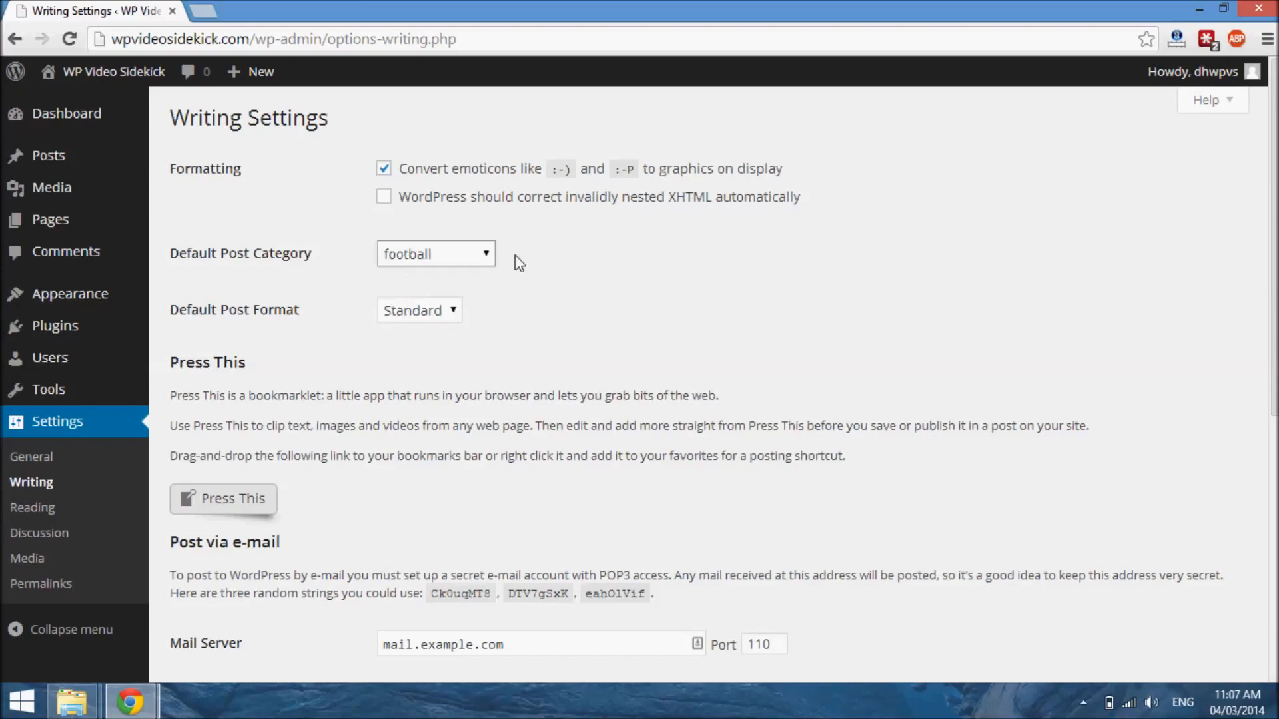
click(482, 258)
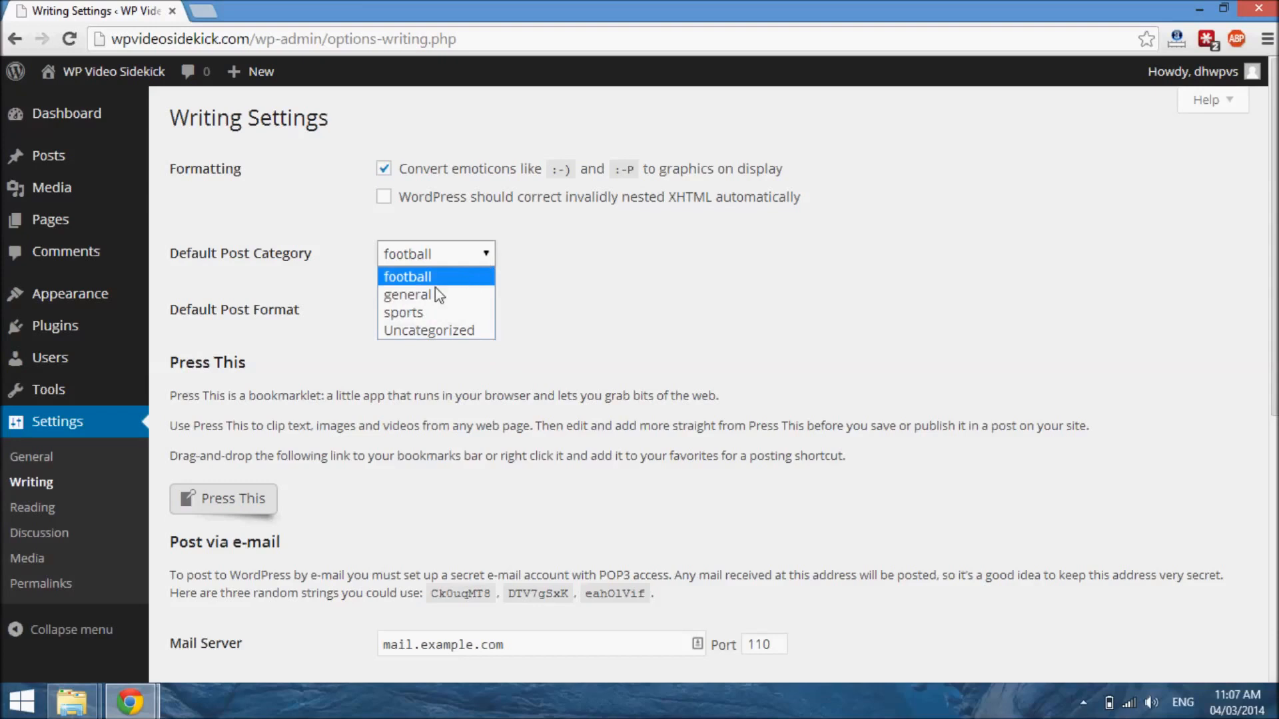
click(411, 330)
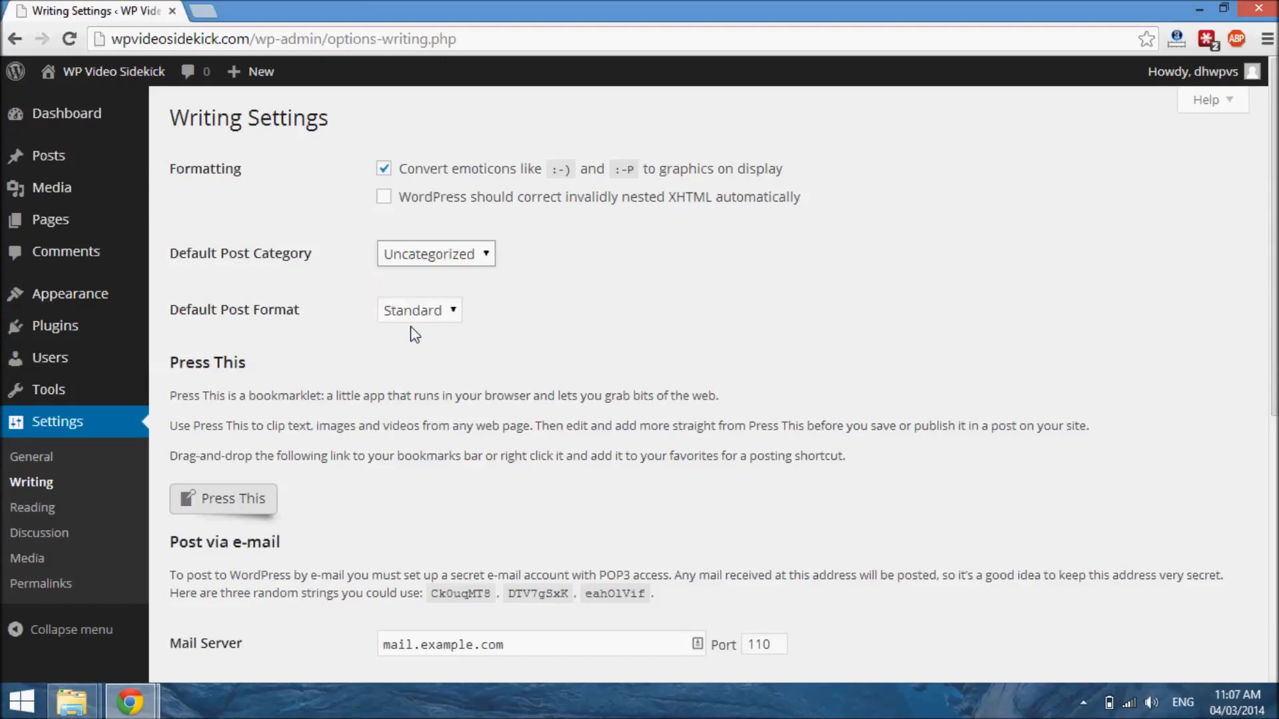
Examine the default post format choices and the Press This, Post via e-mail and Update Services sections of the Writing settings.
click(450, 313)
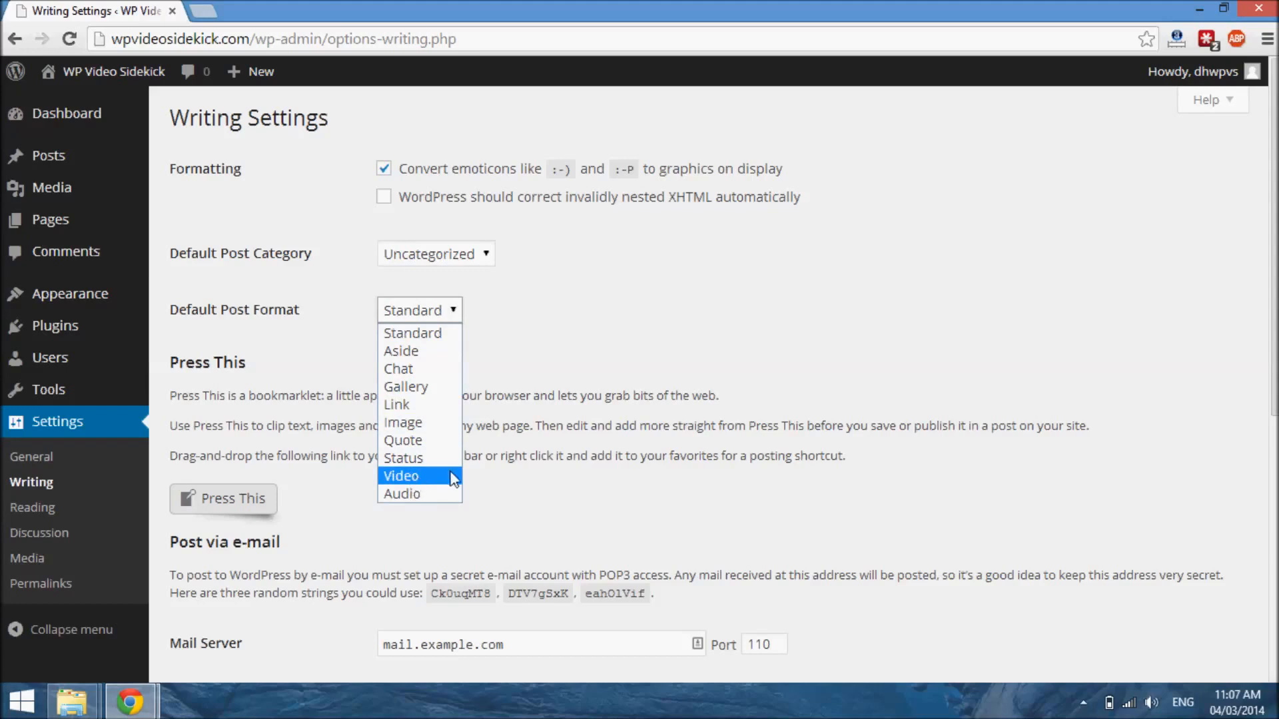
click(672, 308)
scroll(649, 470, down, 2)
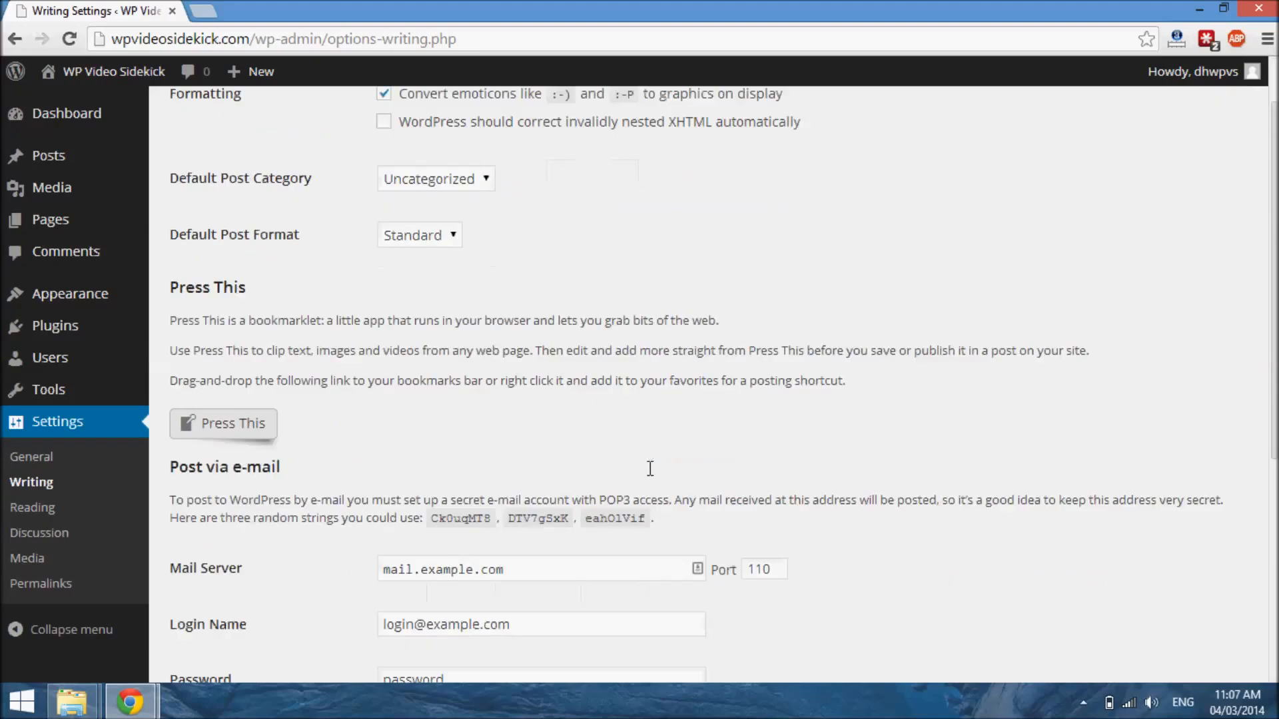
scroll(650, 470, down, 2)
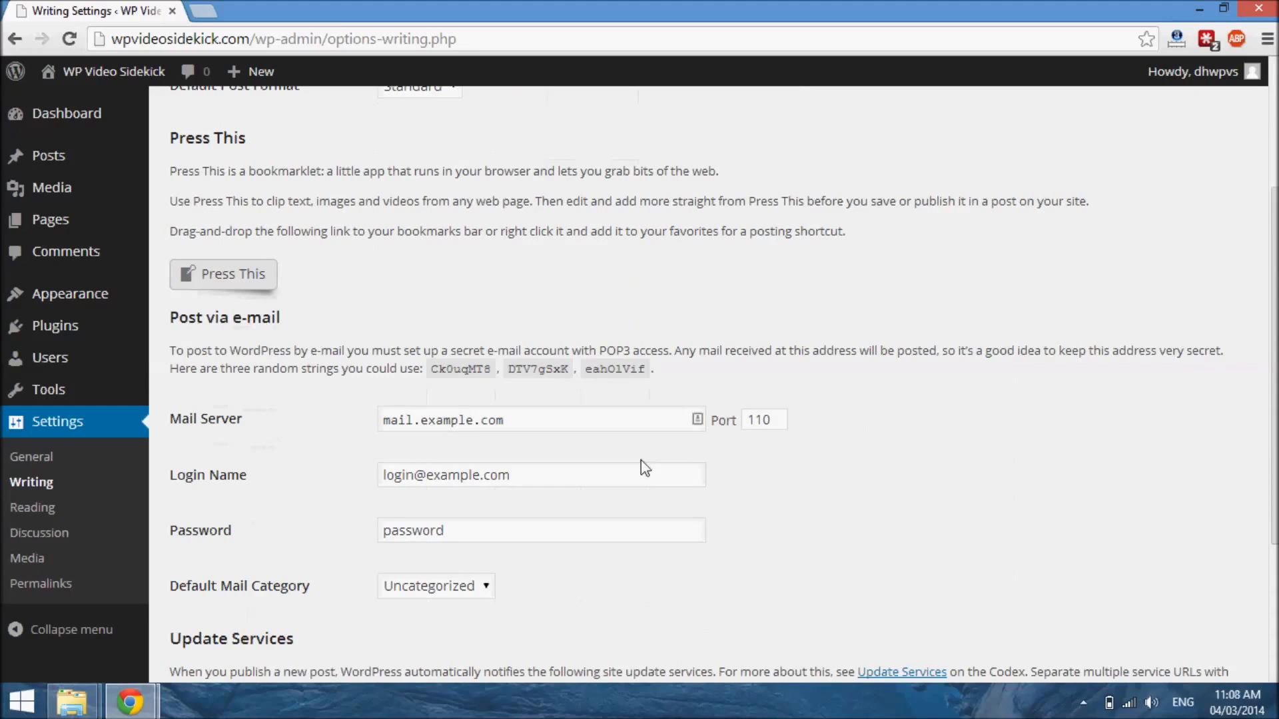
scroll(638, 514, up, 4)
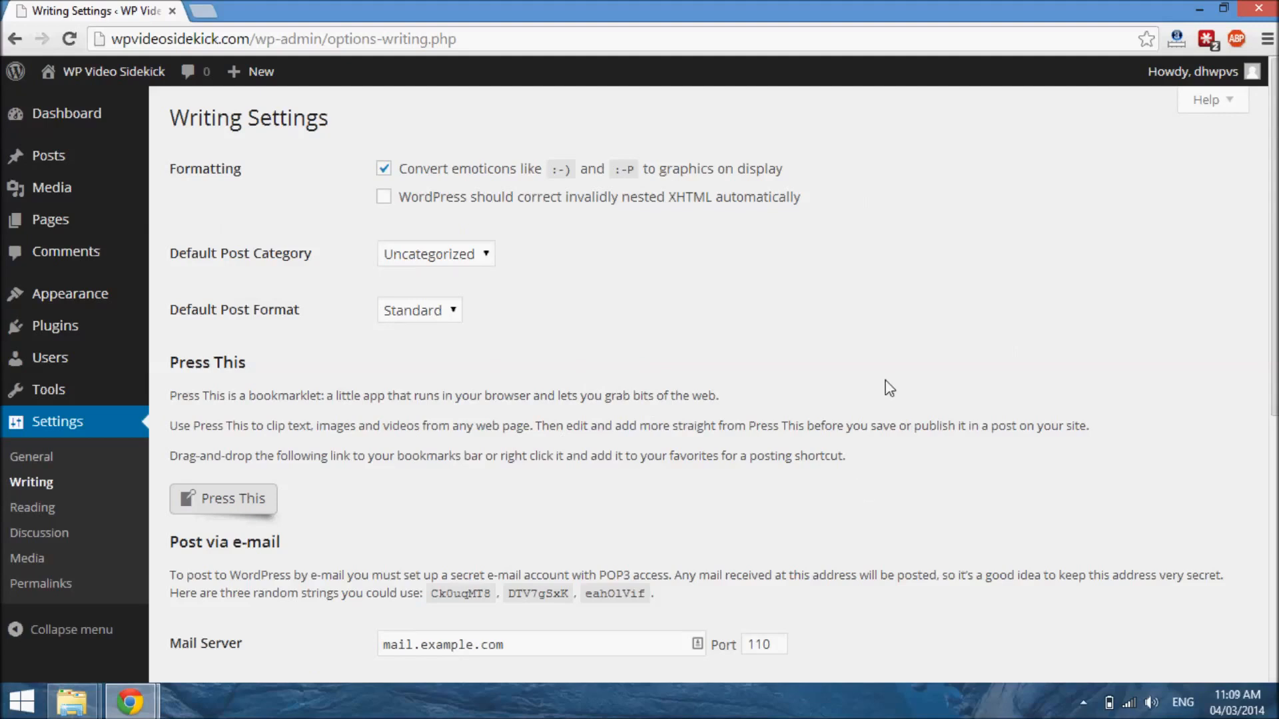
scroll(615, 587, down, 4)
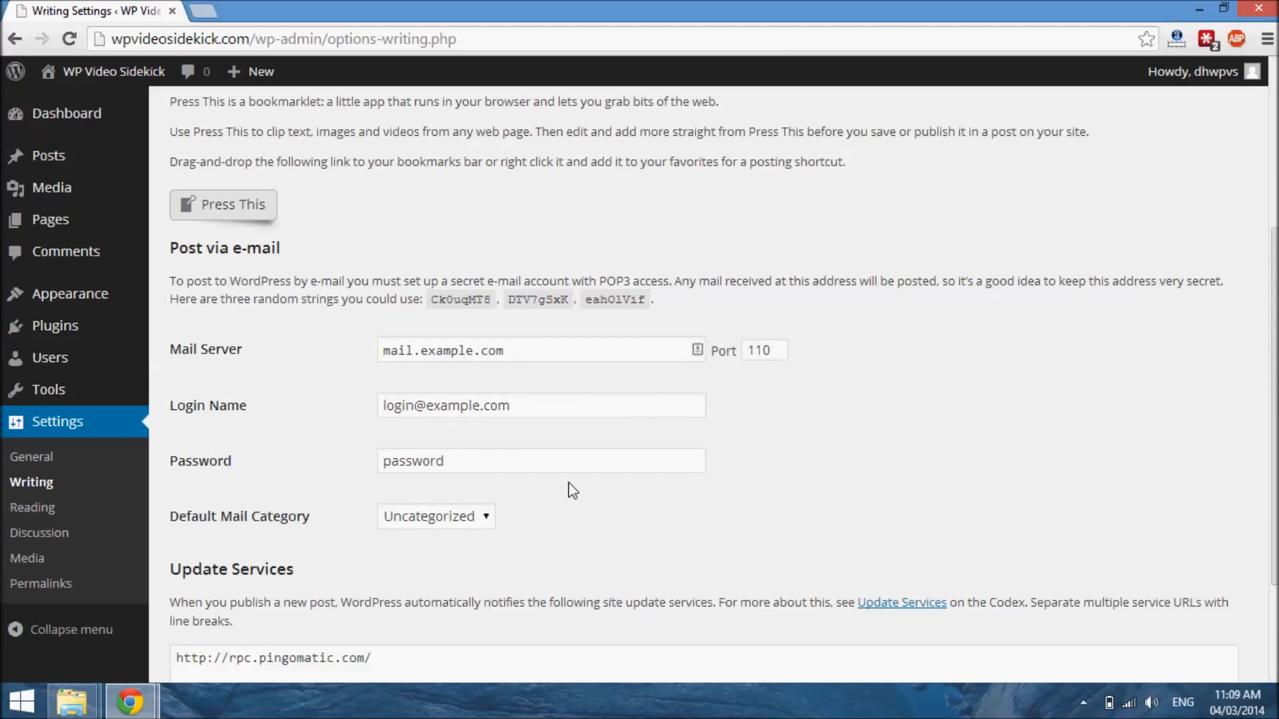
scroll(573, 490, down, 3)
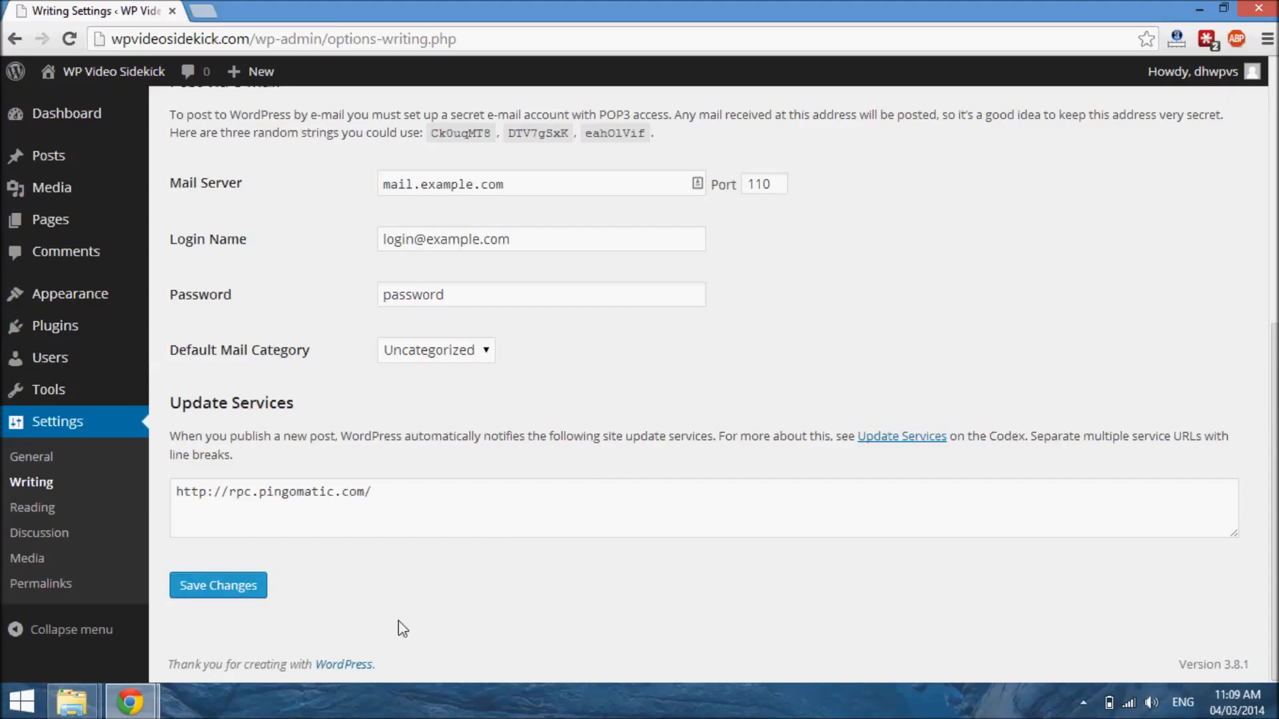
scroll(529, 428, up, 6)
scroll(528, 429, down, 7)
Open the Discussion settings of the site.
click(37, 535)
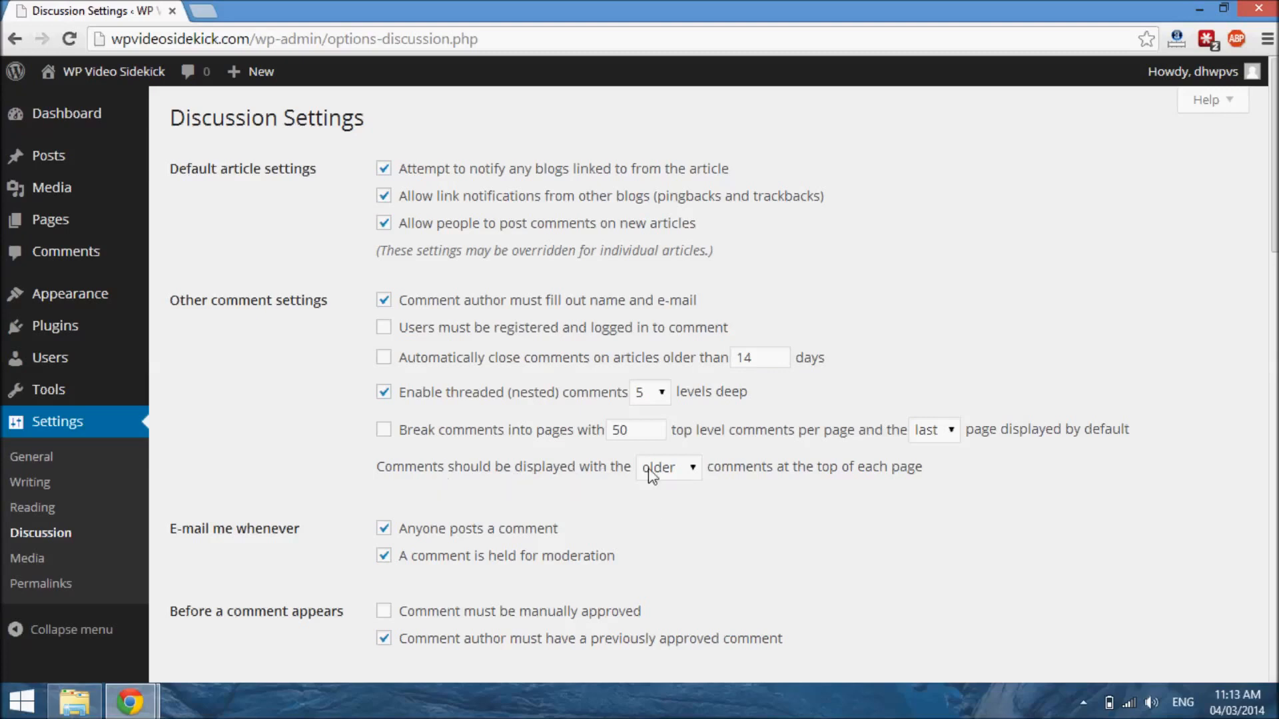
Check the display order choices for comments, keeping older first, and require every comment to be manually approved.
click(695, 472)
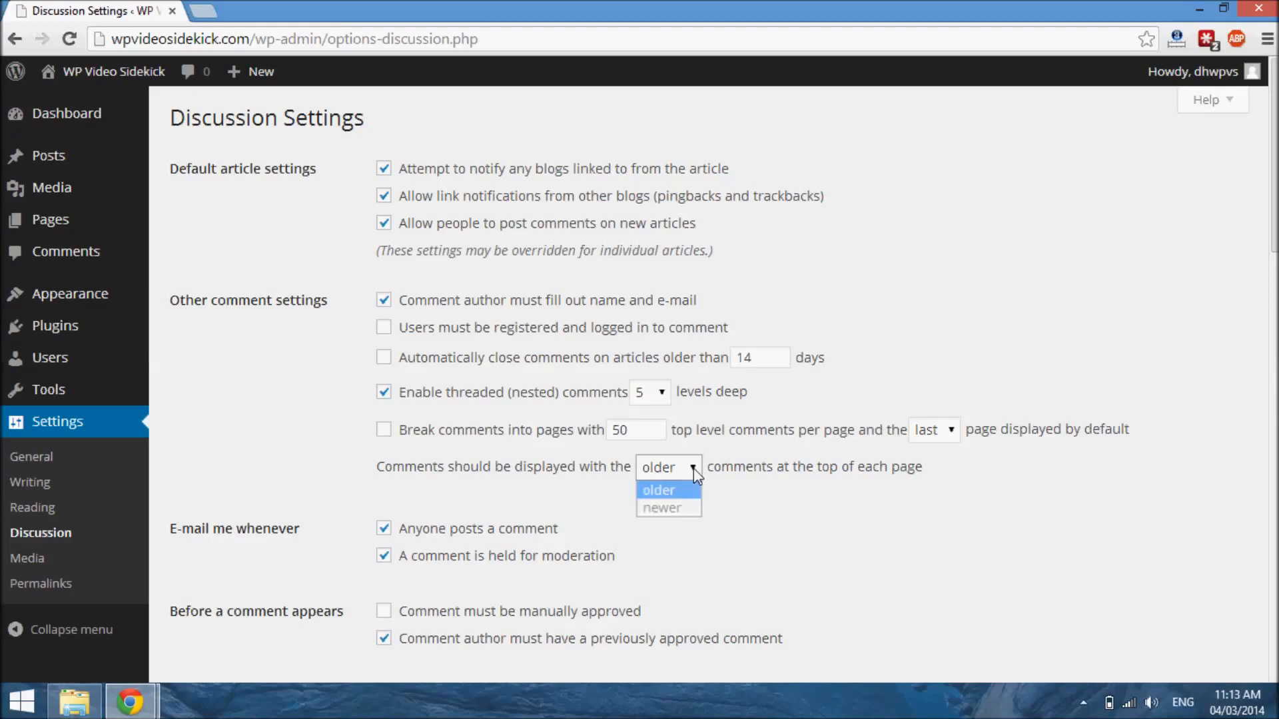
click(801, 517)
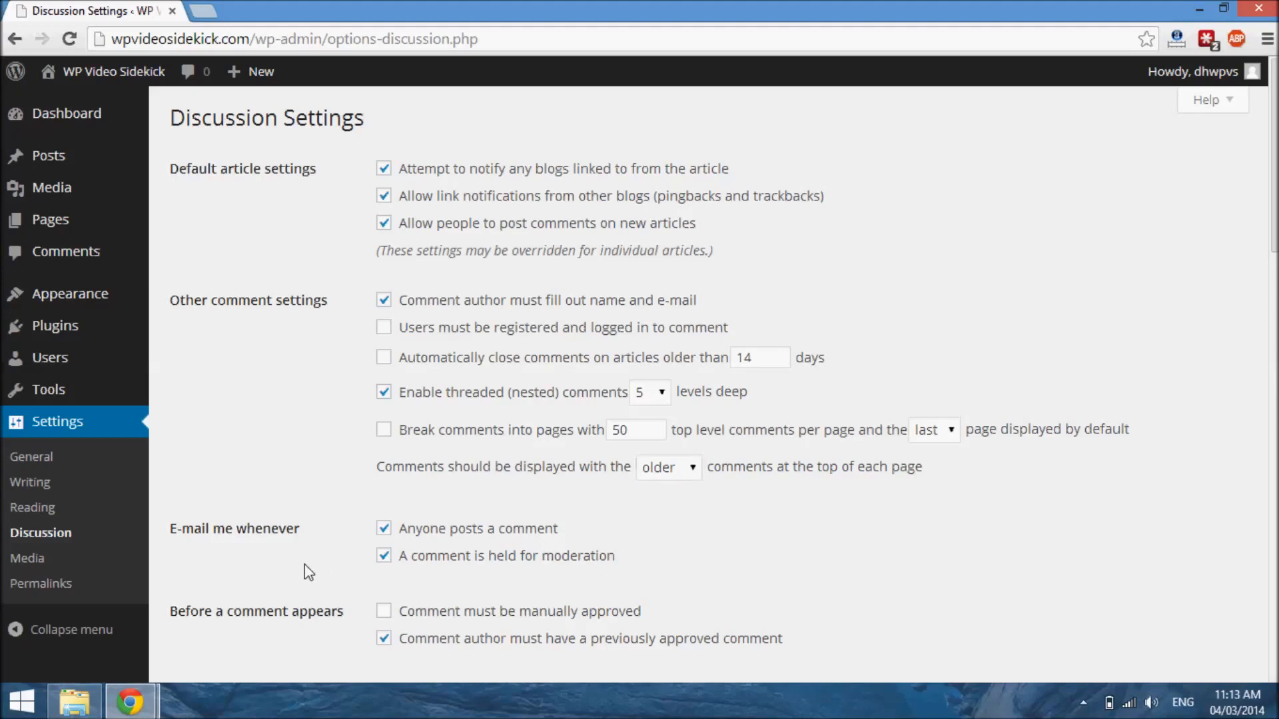
scroll(307, 573, down, 2)
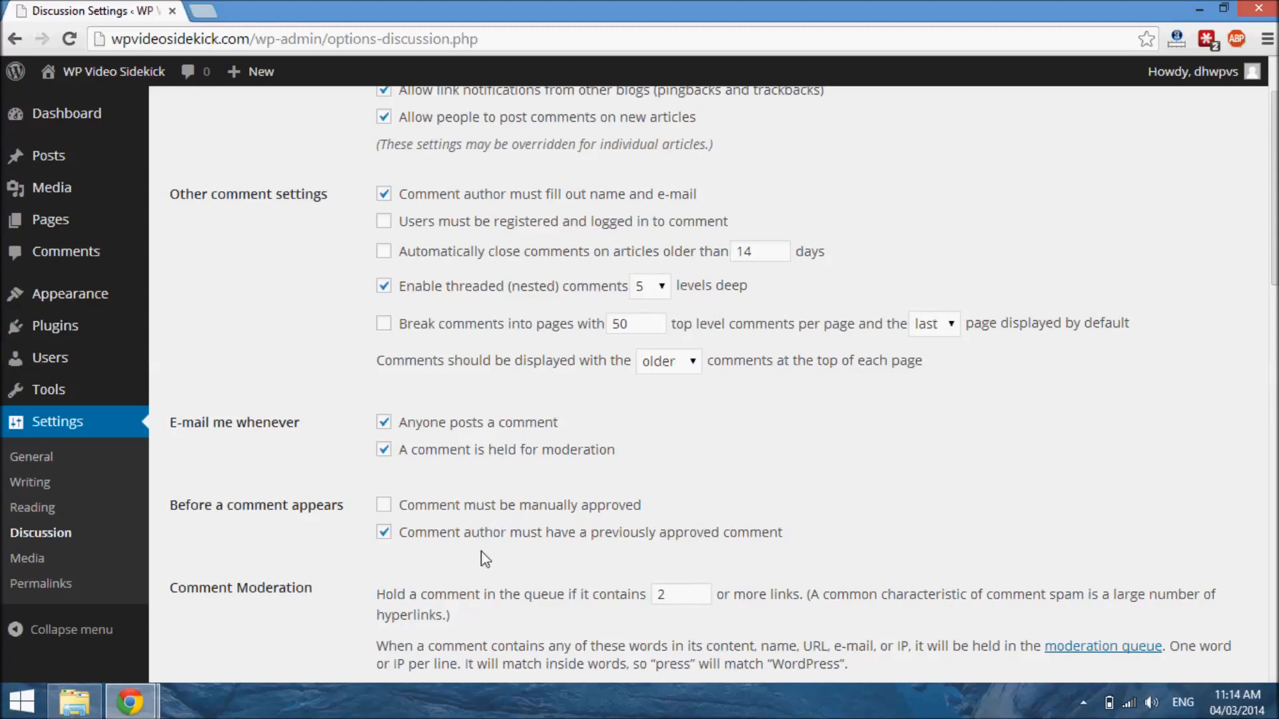
scroll(487, 560, down, 1)
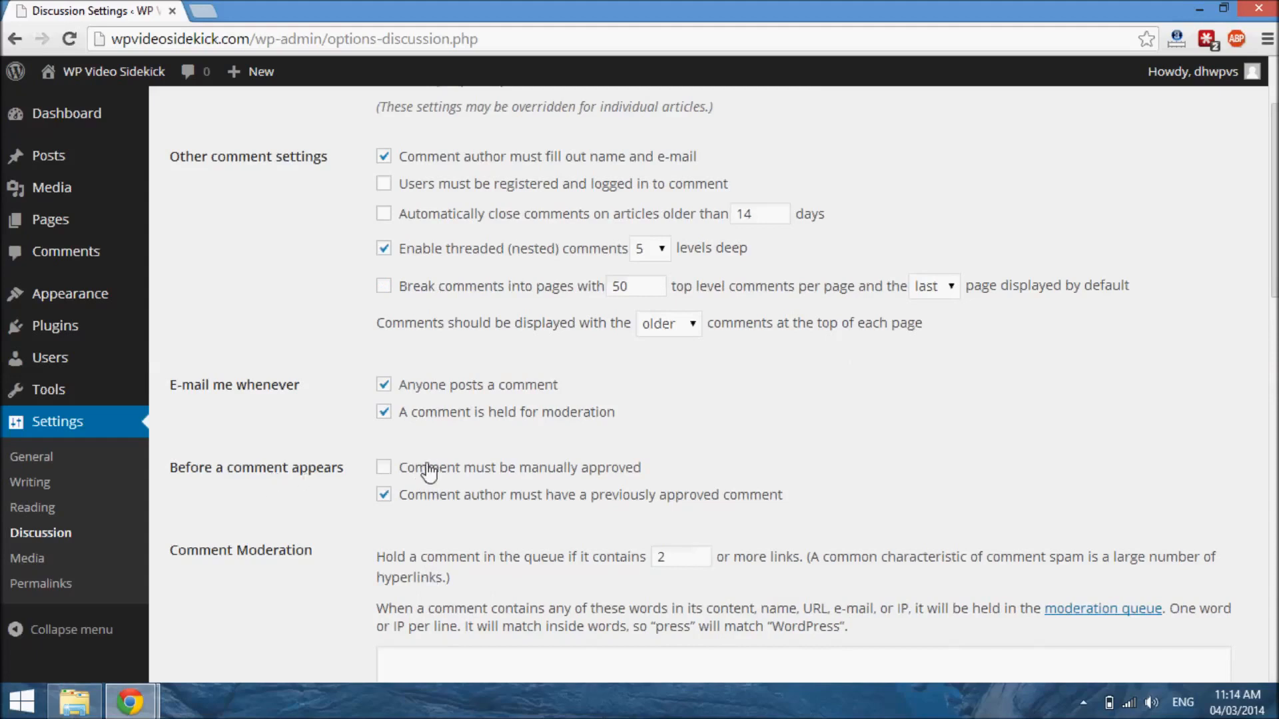
click(390, 469)
scroll(733, 550, down, 6)
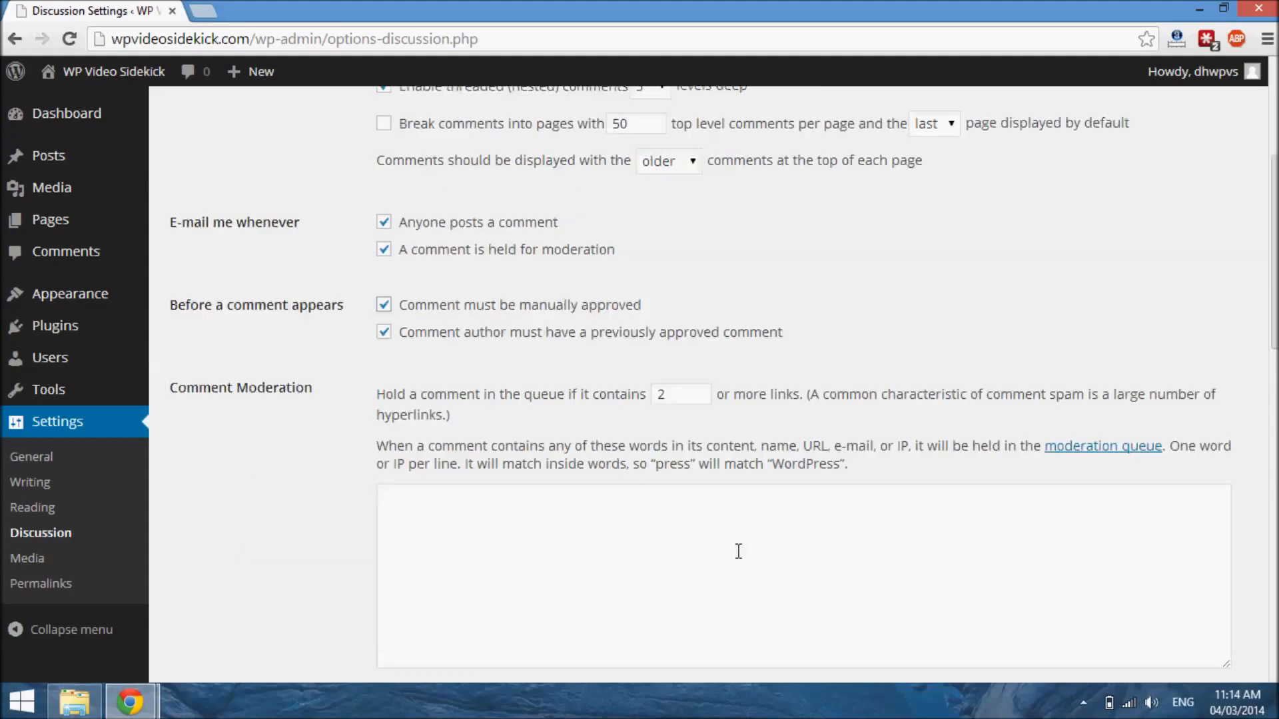
Set the Comment Moderation threshold to hold comments containing 0 or more links.
scroll(734, 551, up, 5)
scroll(737, 552, up, 3)
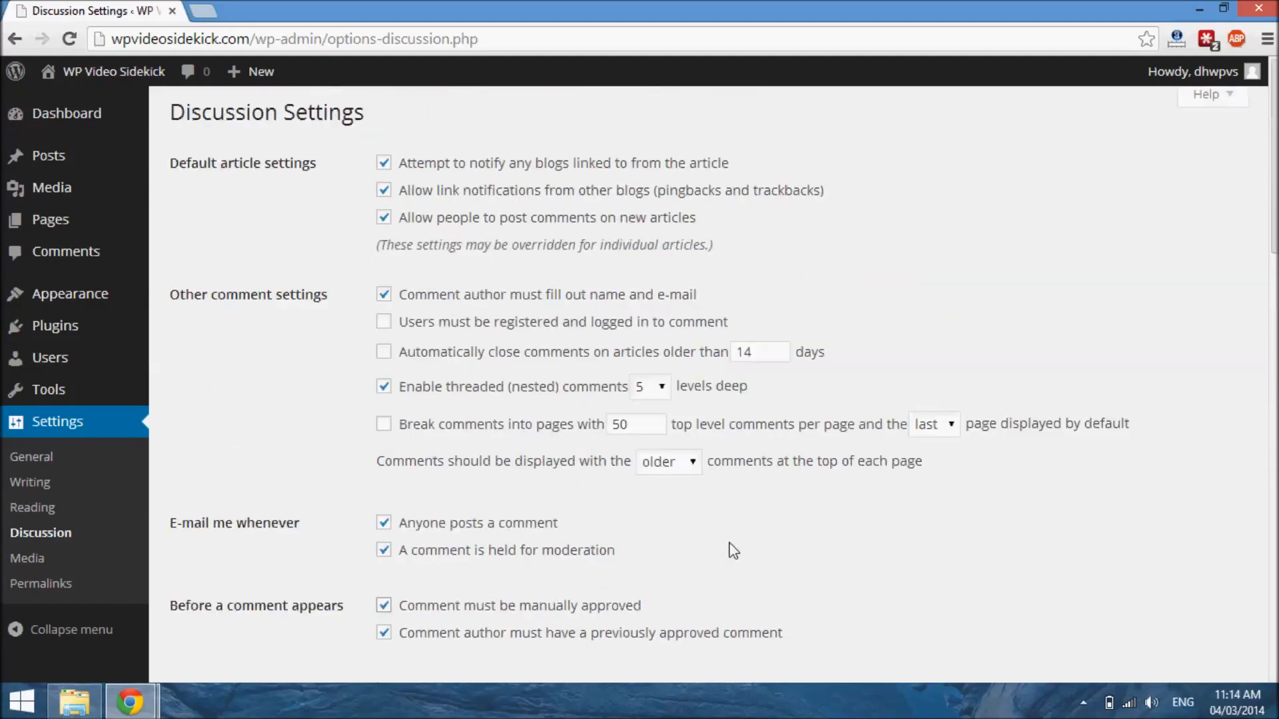
scroll(733, 550, down, 5)
scroll(738, 552, down, 2)
scroll(738, 552, up, 5)
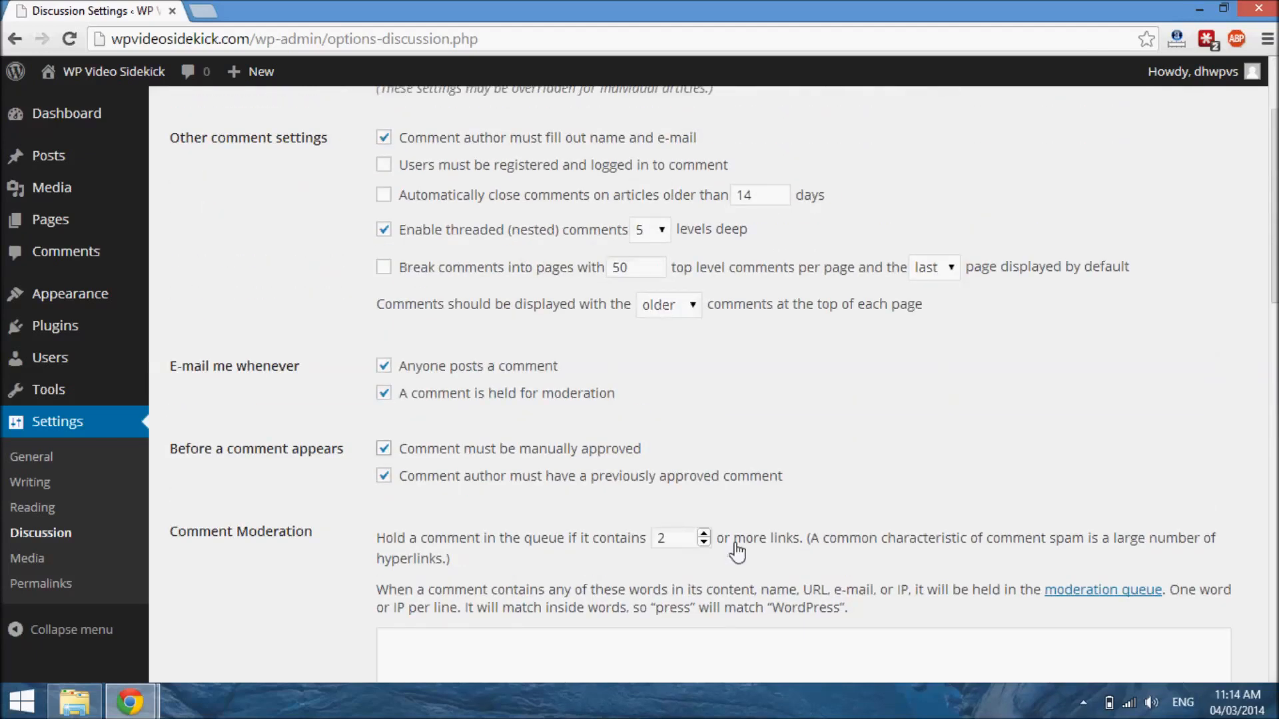
scroll(736, 552, down, 2)
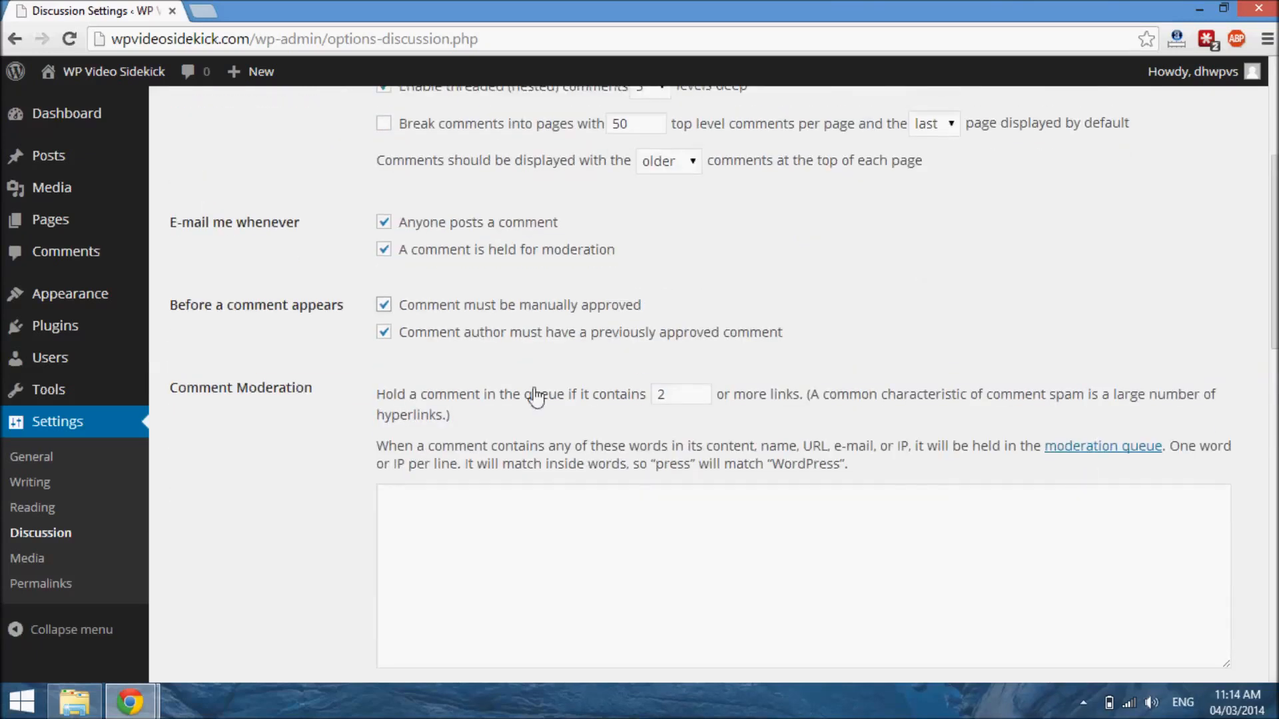
click(703, 399)
click(703, 398)
click(796, 418)
Examine the word lists for Comment Moderation and Comment Blacklist in the Discussion settings.
scroll(844, 477, down, 2)
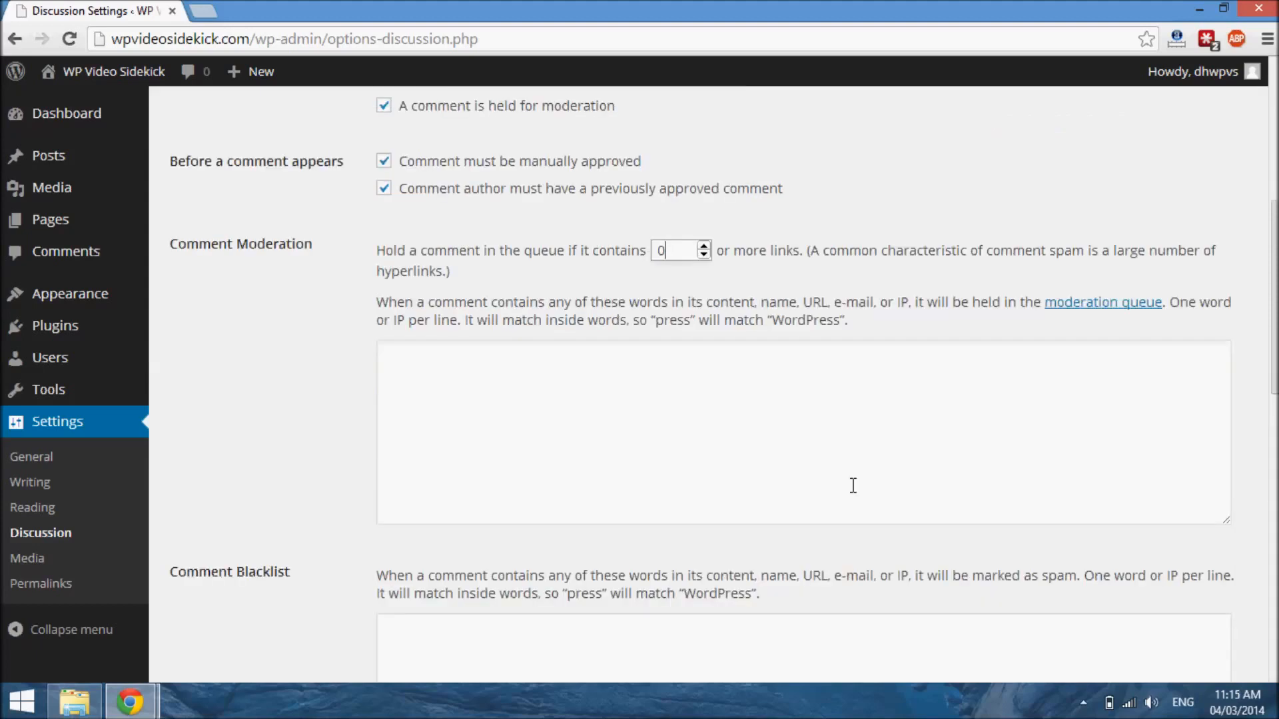
scroll(853, 486, up, 5)
scroll(854, 485, down, 8)
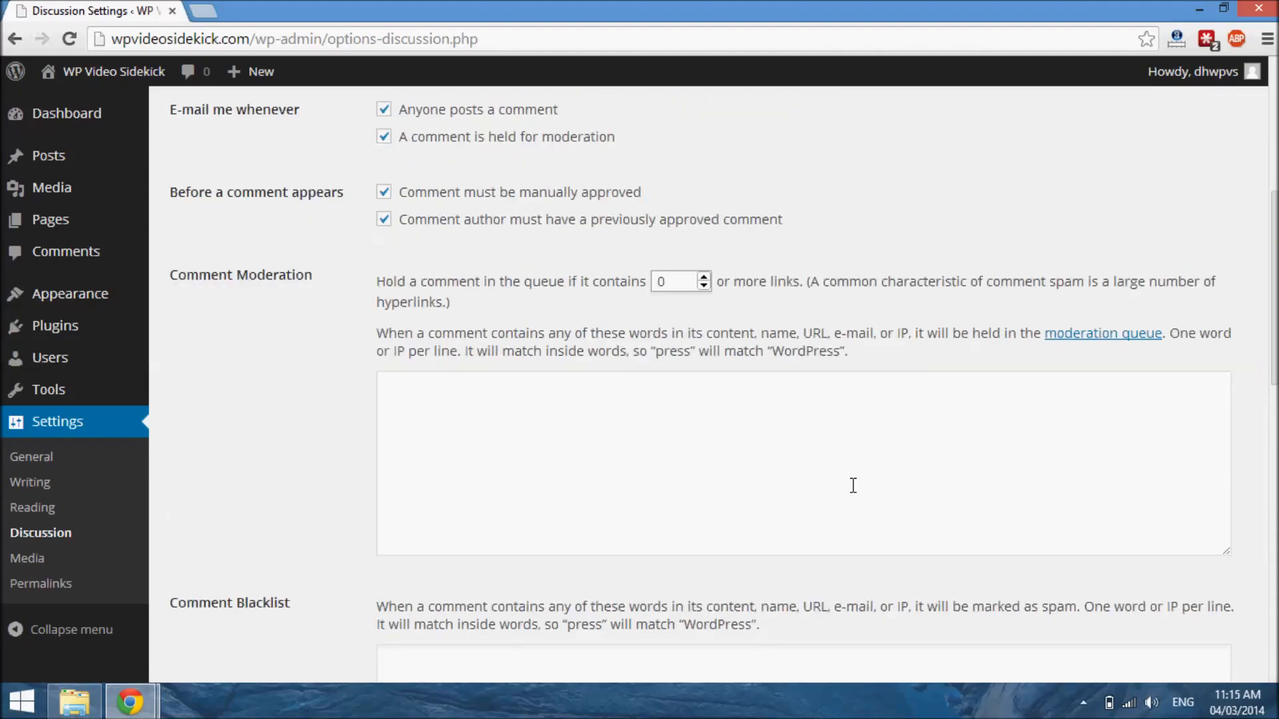
scroll(853, 486, up, 5)
scroll(853, 486, down, 5)
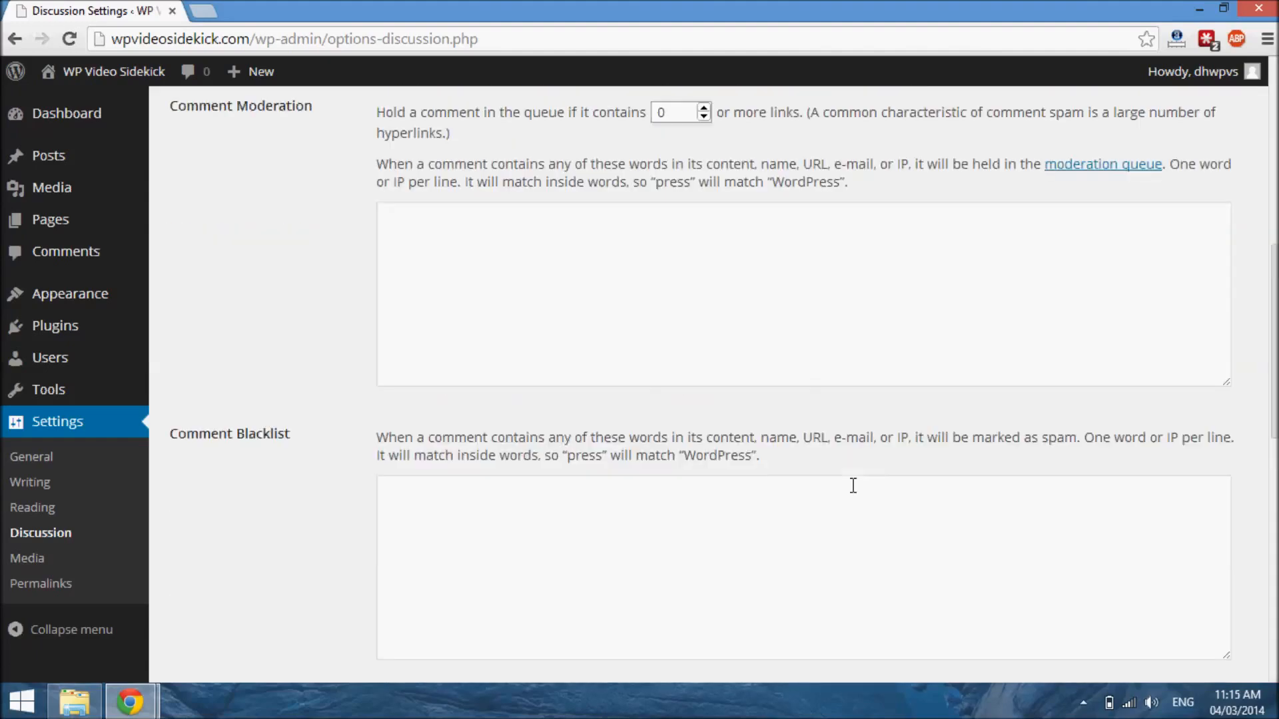
scroll(853, 485, down, 1)
scroll(853, 486, down, 1)
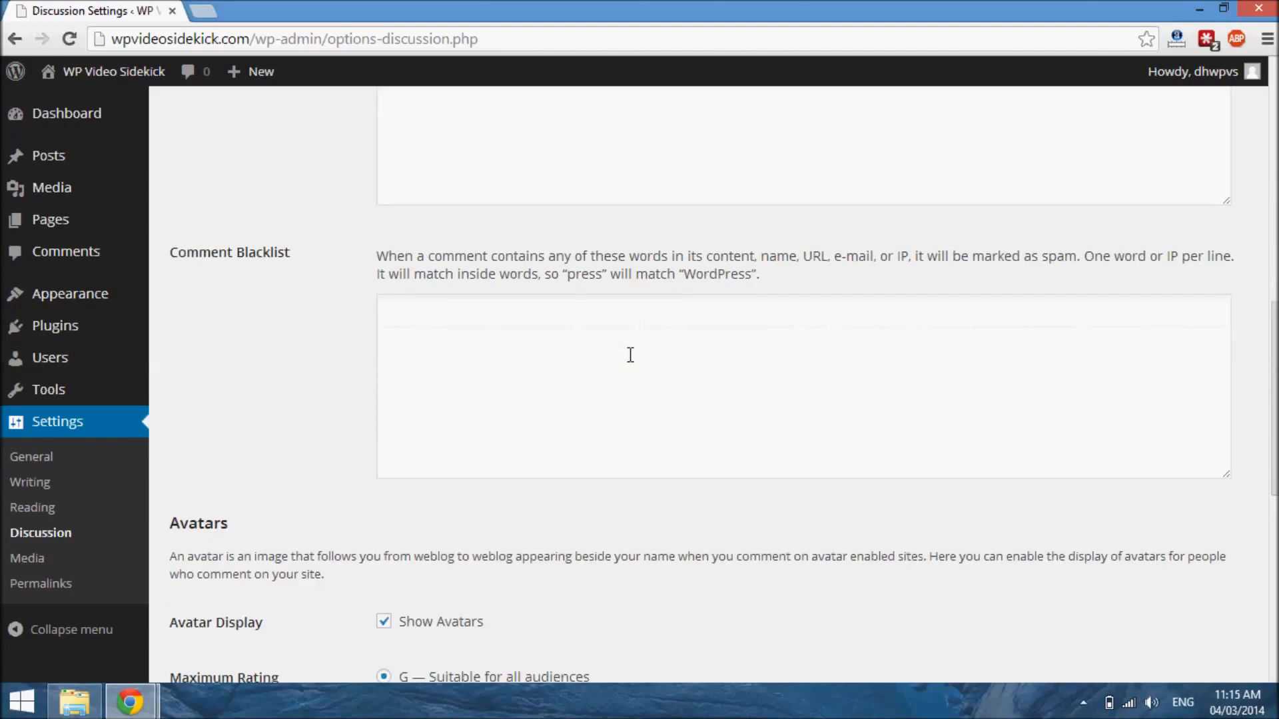
scroll(630, 355, down, 2)
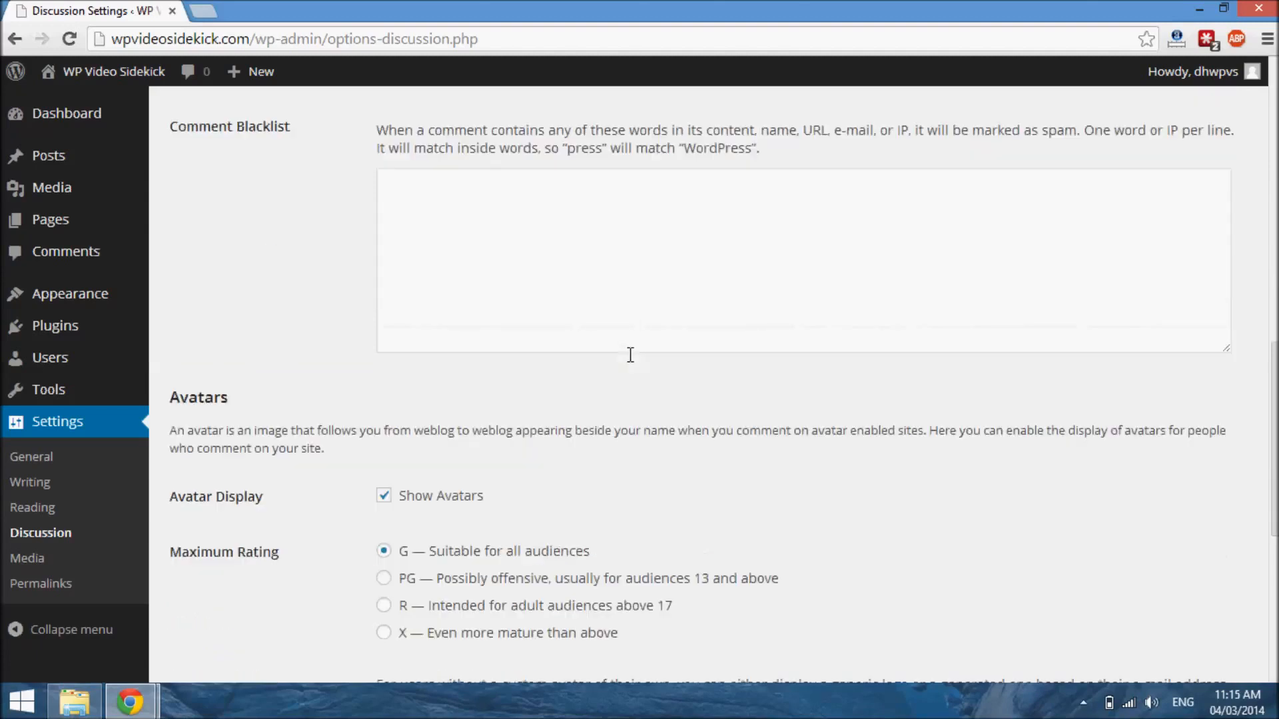
scroll(631, 355, up, 1)
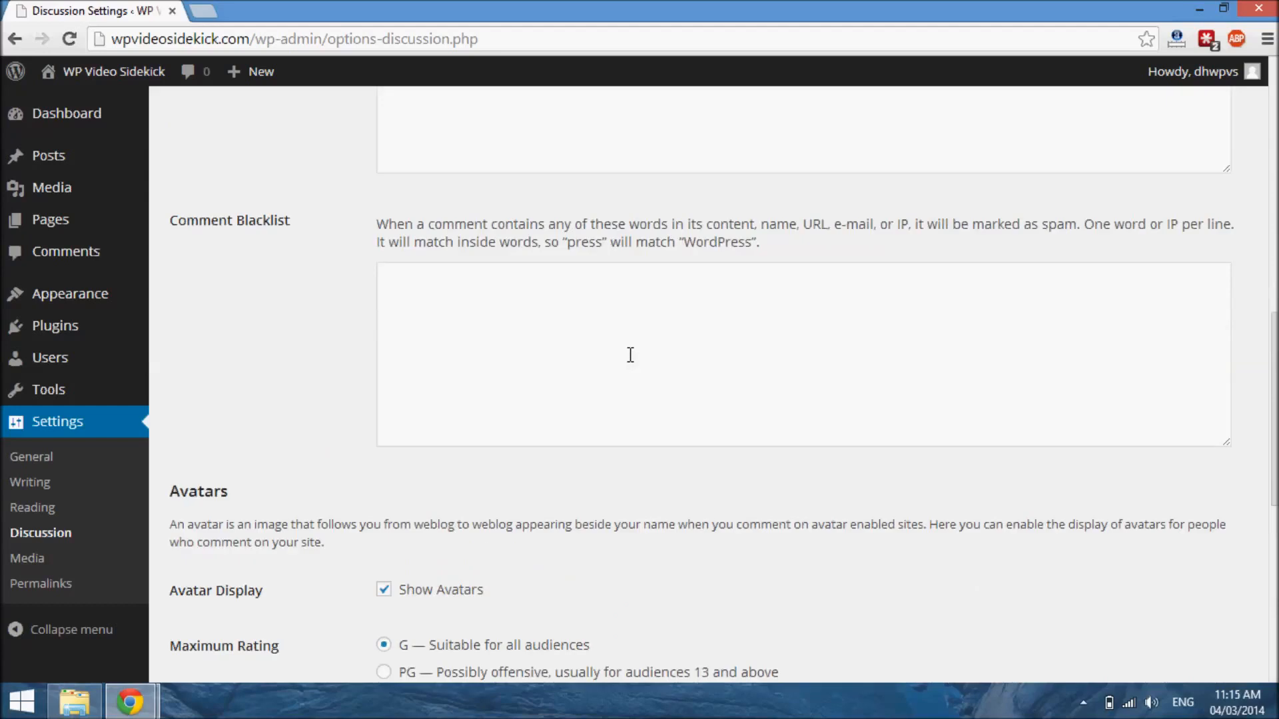
click(492, 318)
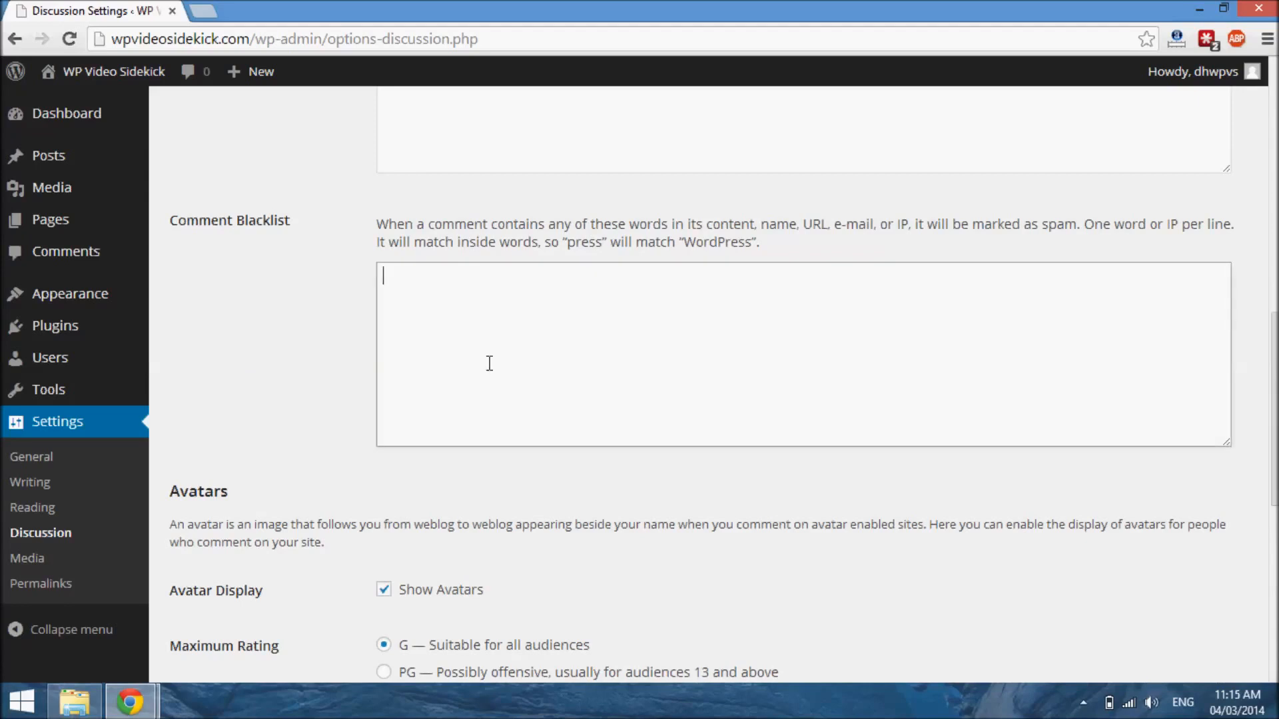
Examine the avatar display, maximum rating and default avatar options, and open the Media settings.
scroll(485, 542, down, 3)
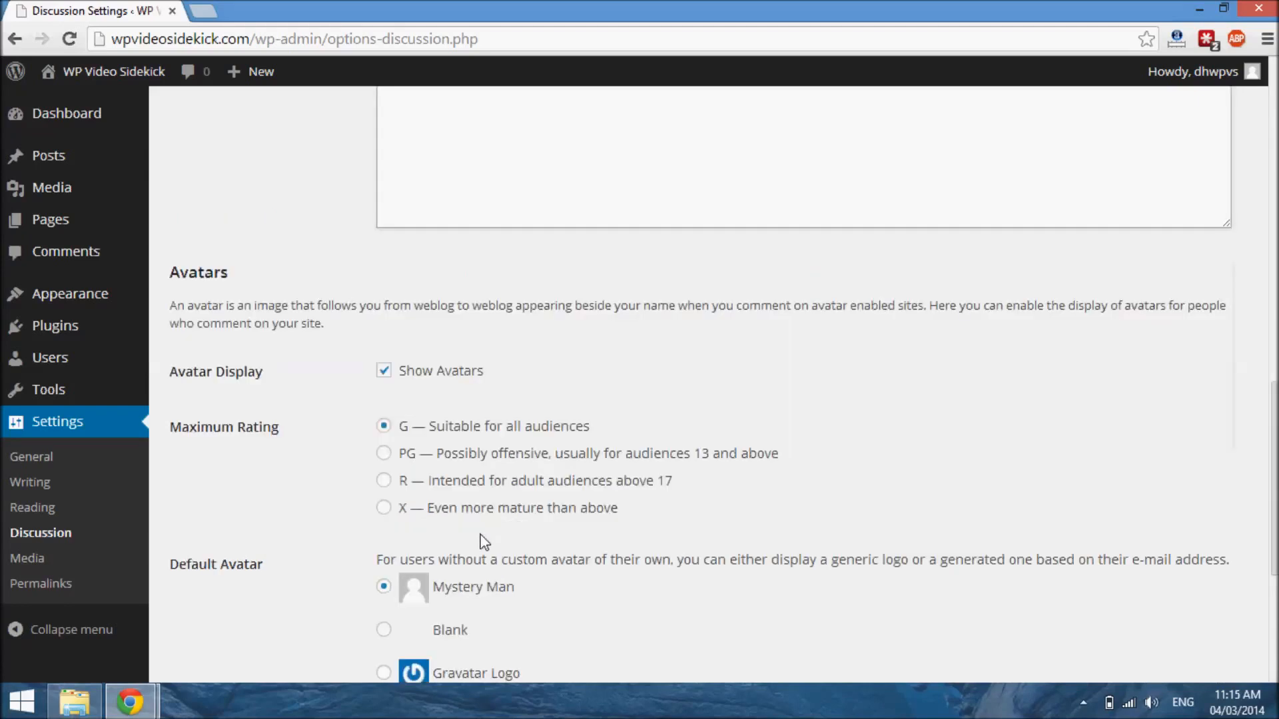
scroll(484, 542, down, 2)
scroll(488, 543, up, 2)
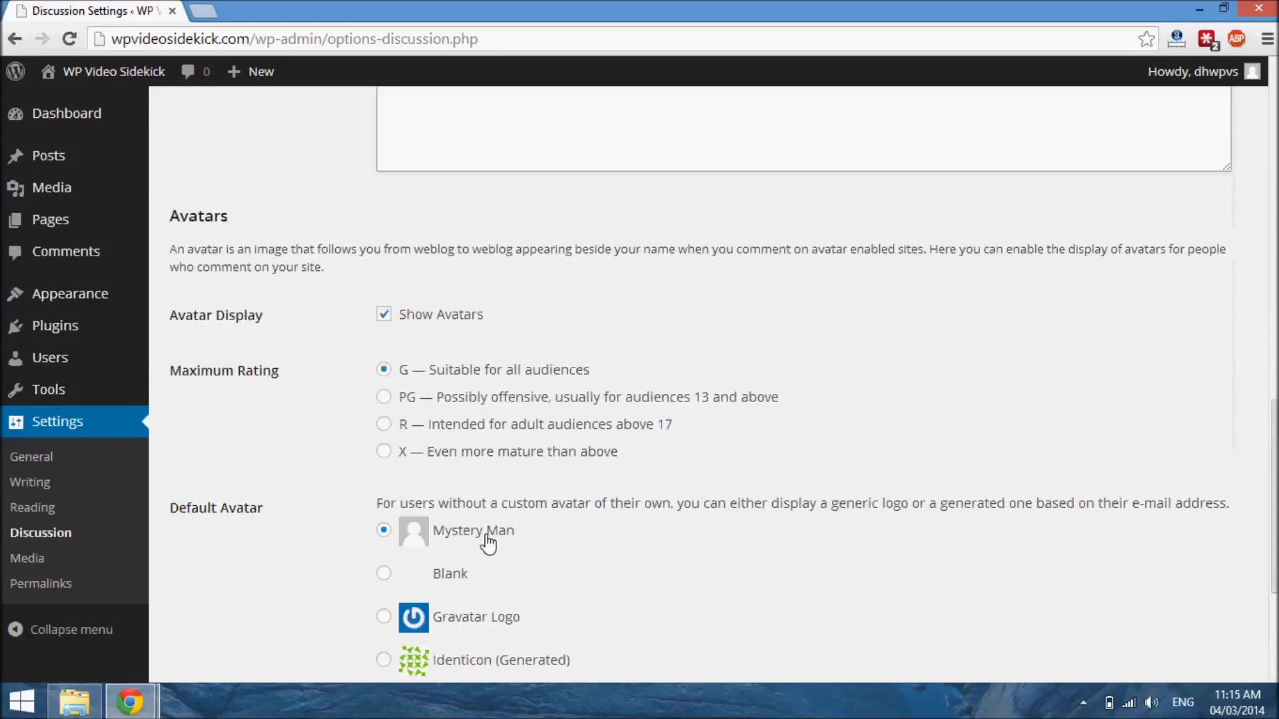
scroll(485, 541, down, 1)
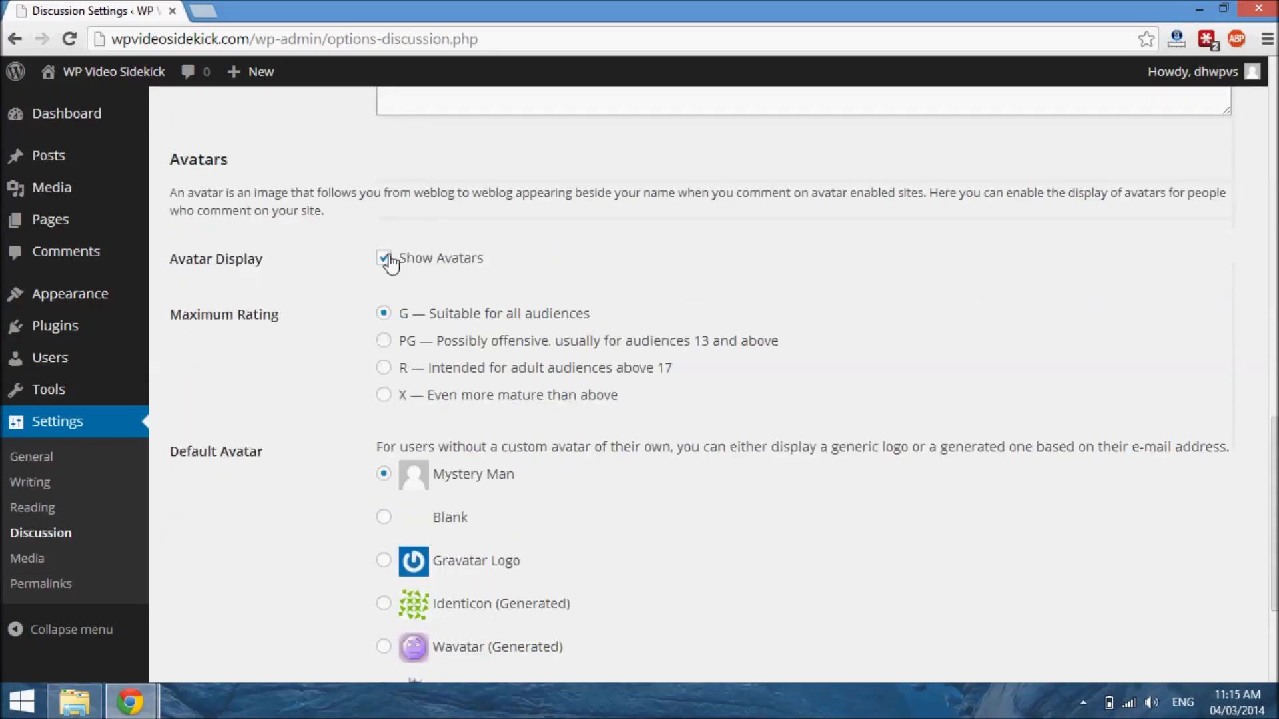
scroll(343, 488, down, 3)
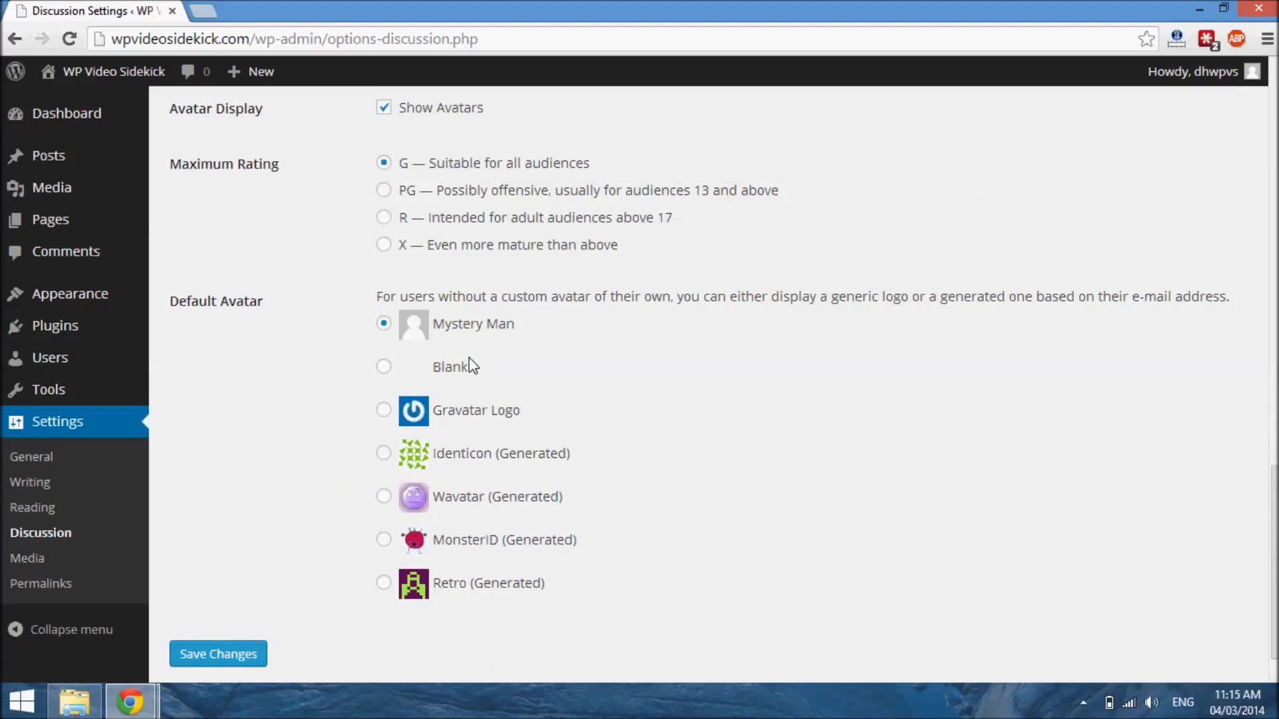
scroll(475, 366, down, 1)
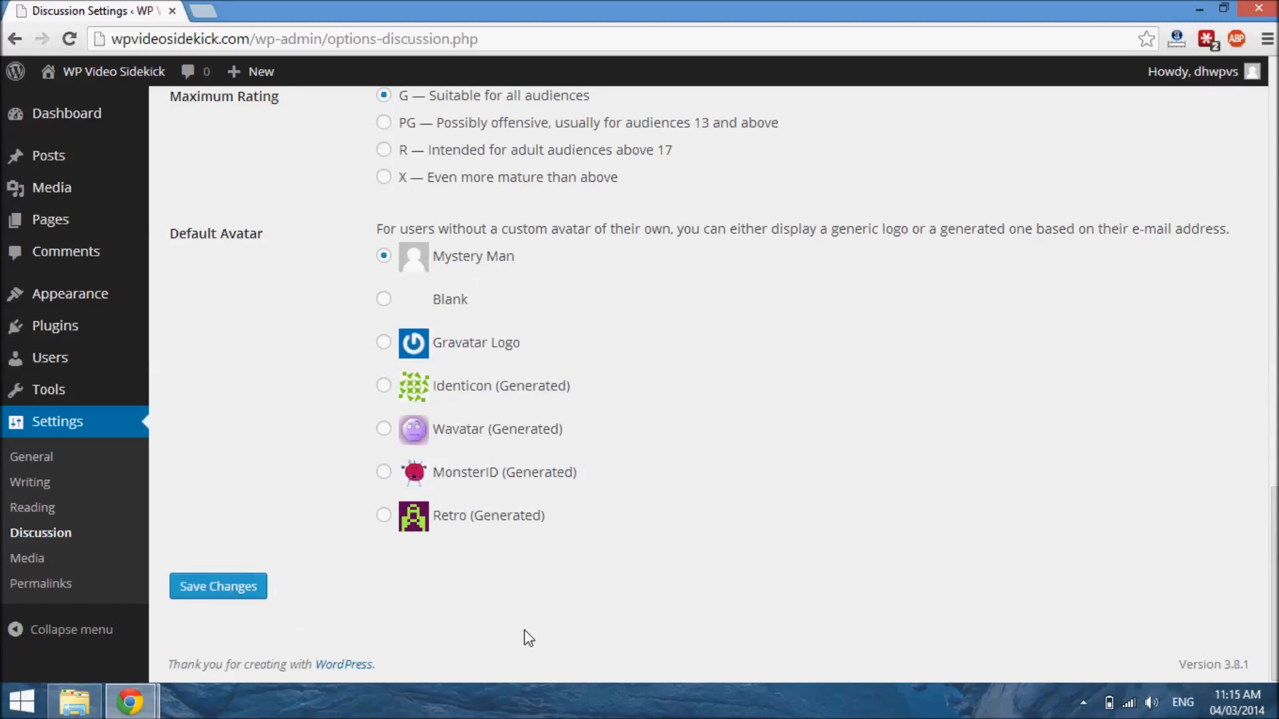
click(37, 561)
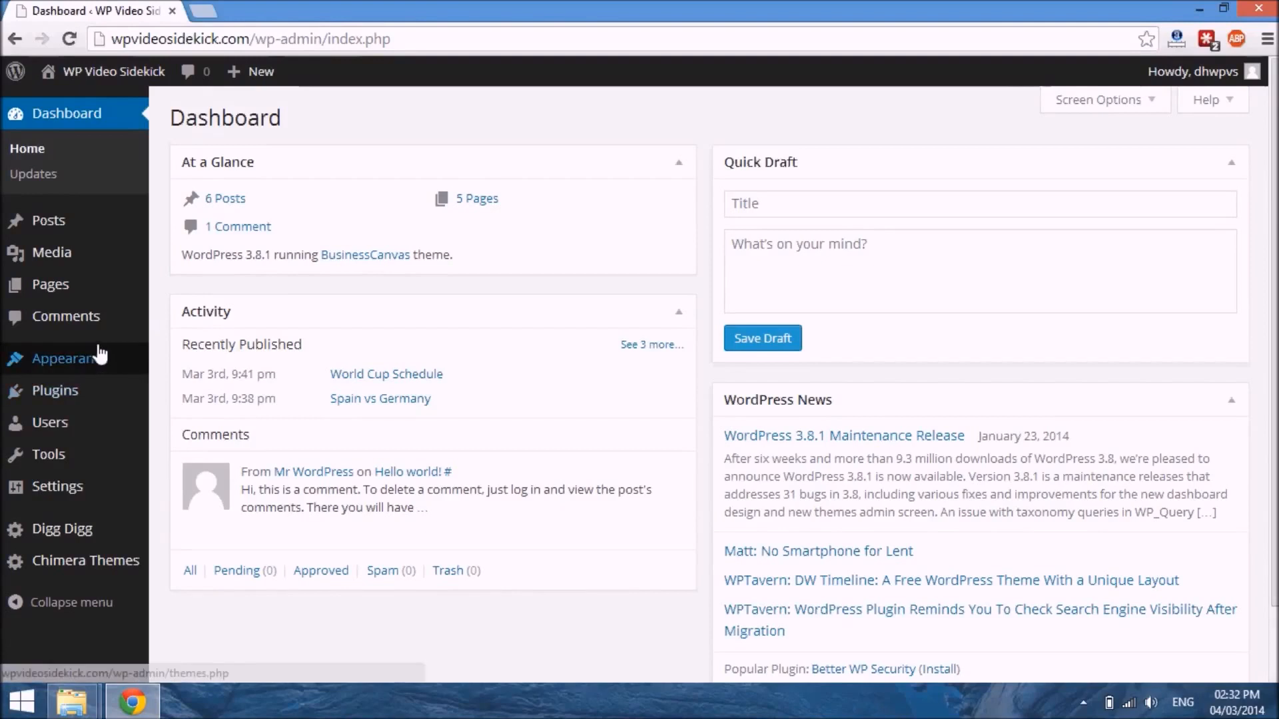
Open the page for installing a new plugin from an uploaded .zip file.
mouse_move(100, 354)
mouse_move(78, 389)
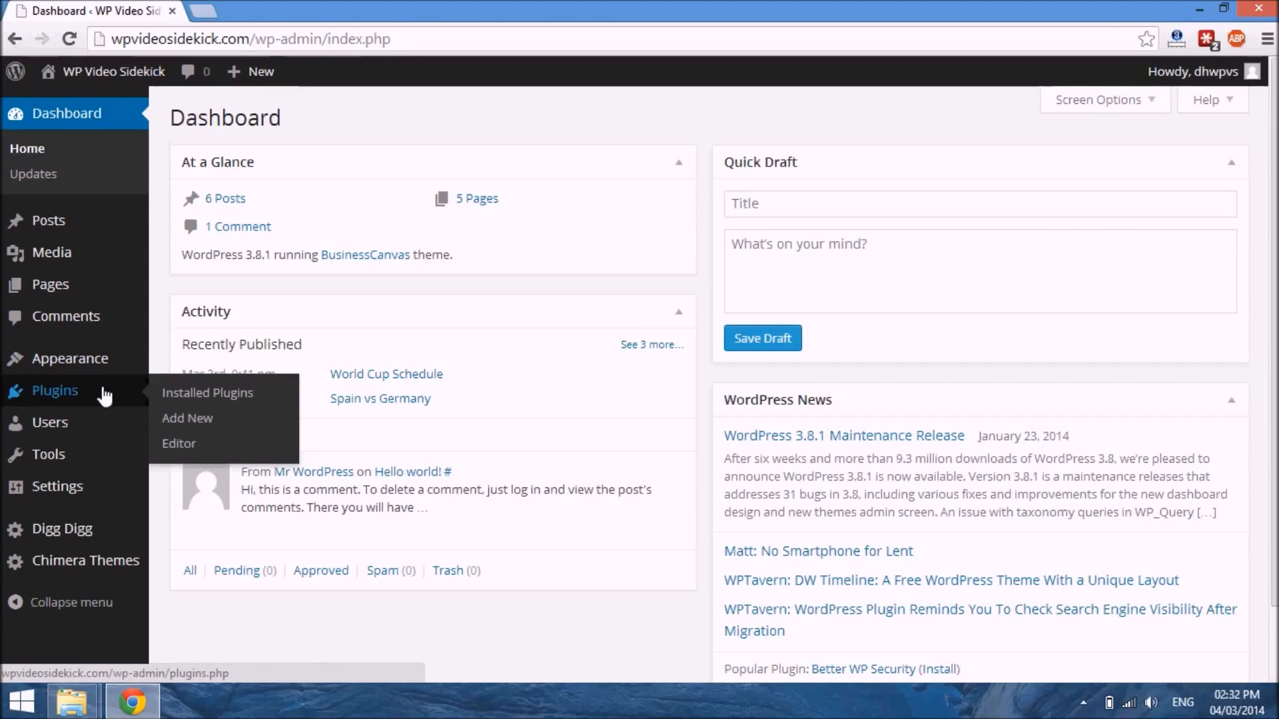
click(177, 421)
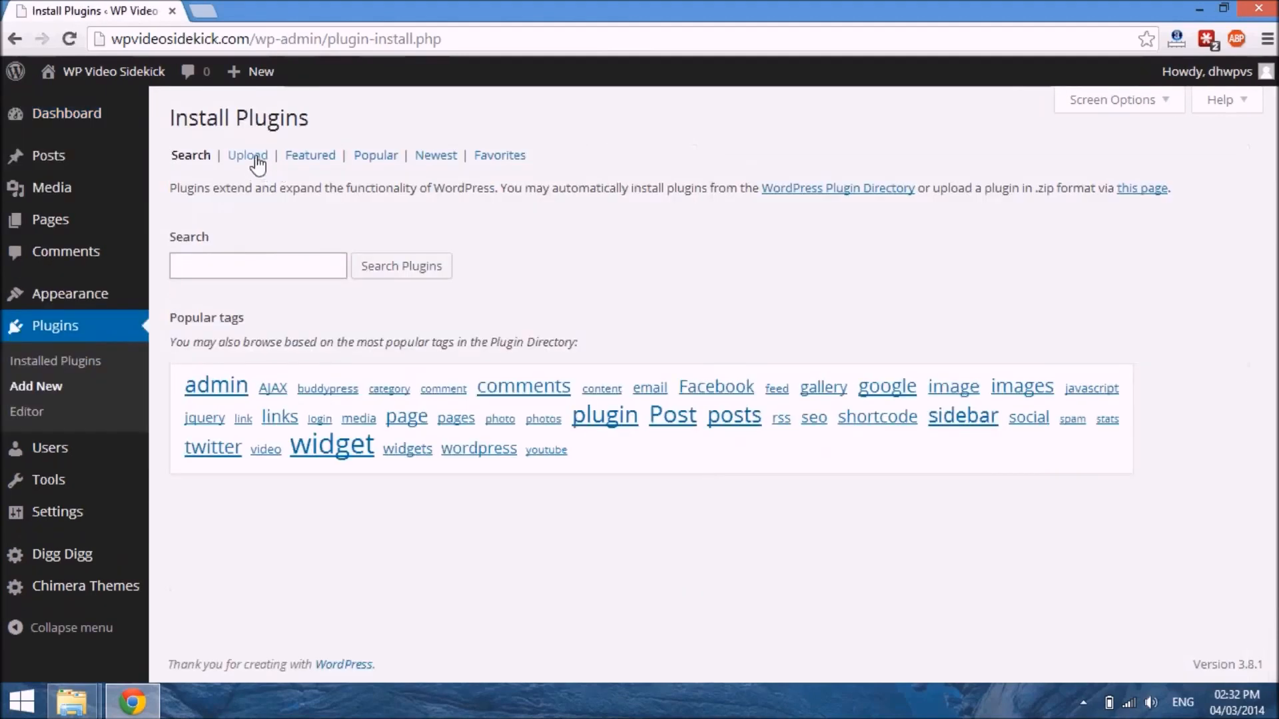
click(256, 158)
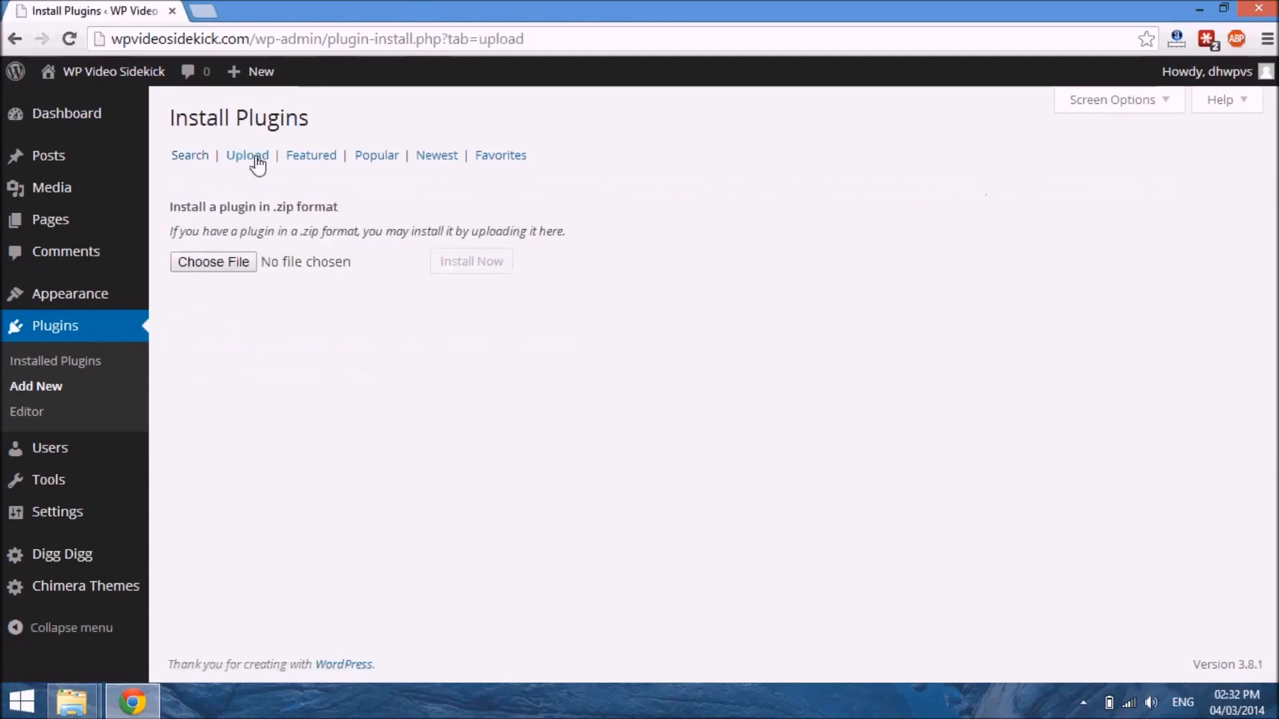
Choose the wpoptins.3.0.1 archive from the Desktop as the plugin file to upload.
click(214, 262)
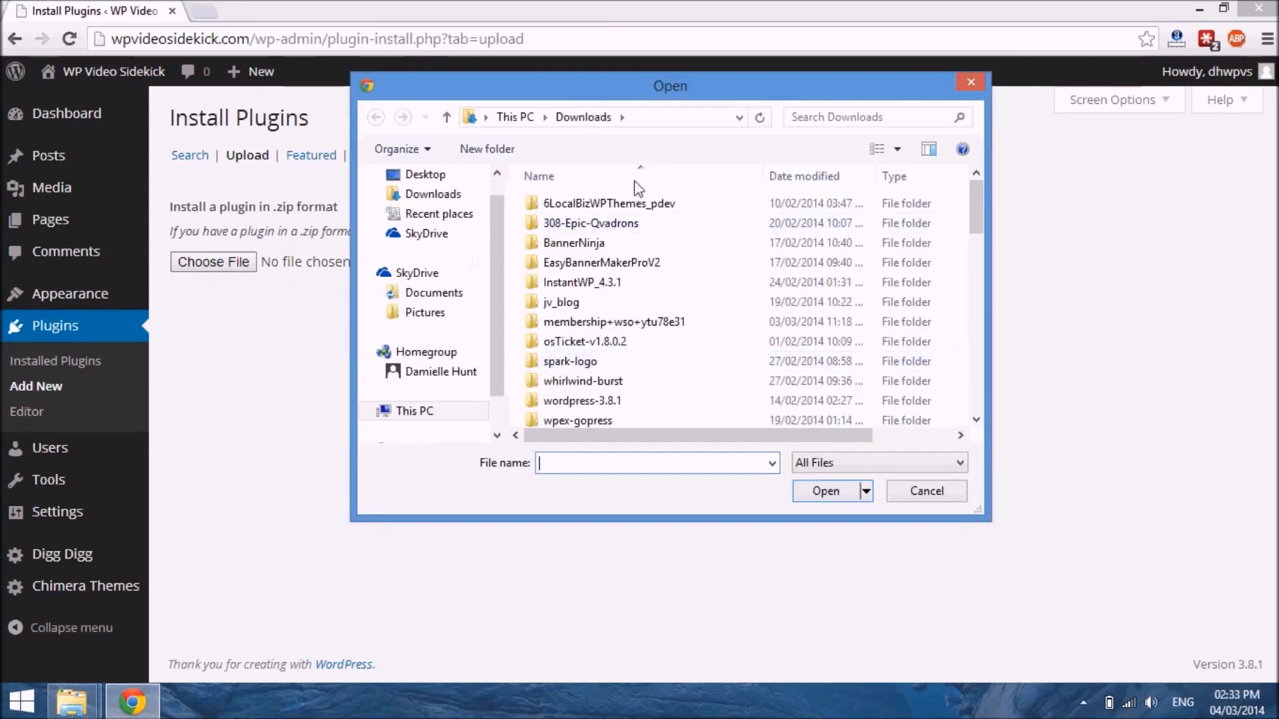
click(427, 174)
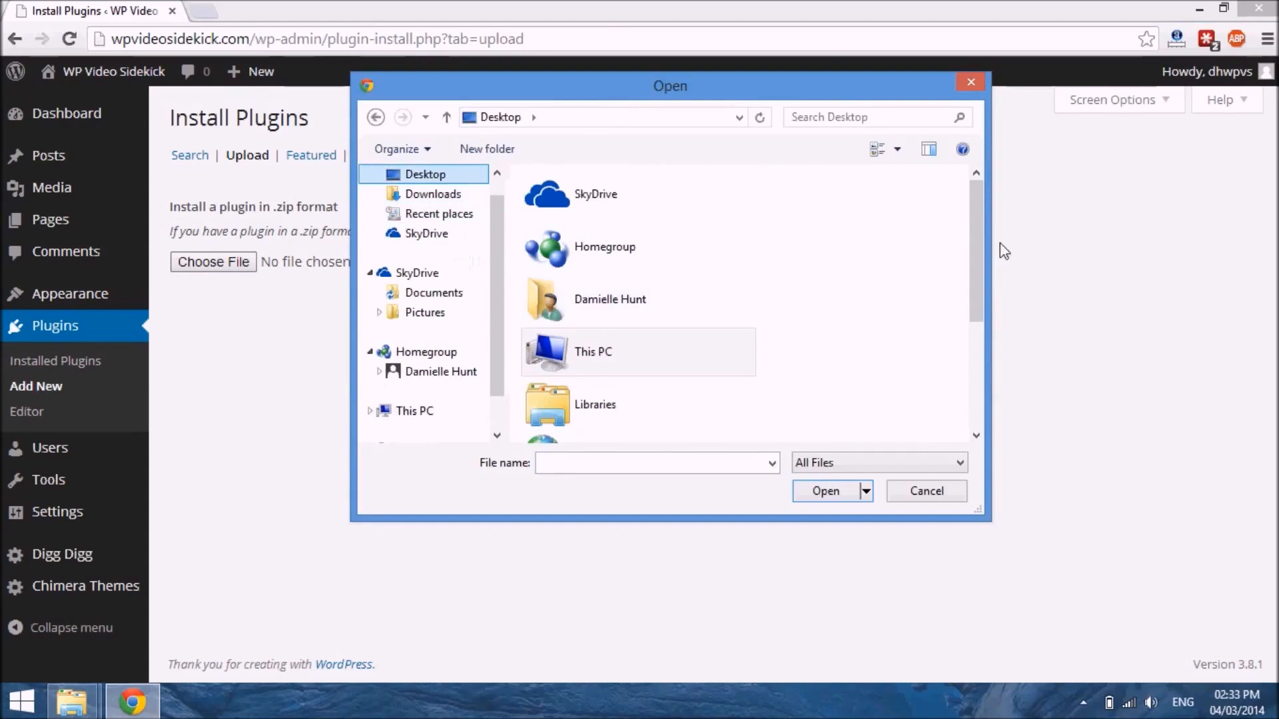
drag(974, 241, 982, 357)
click(594, 428)
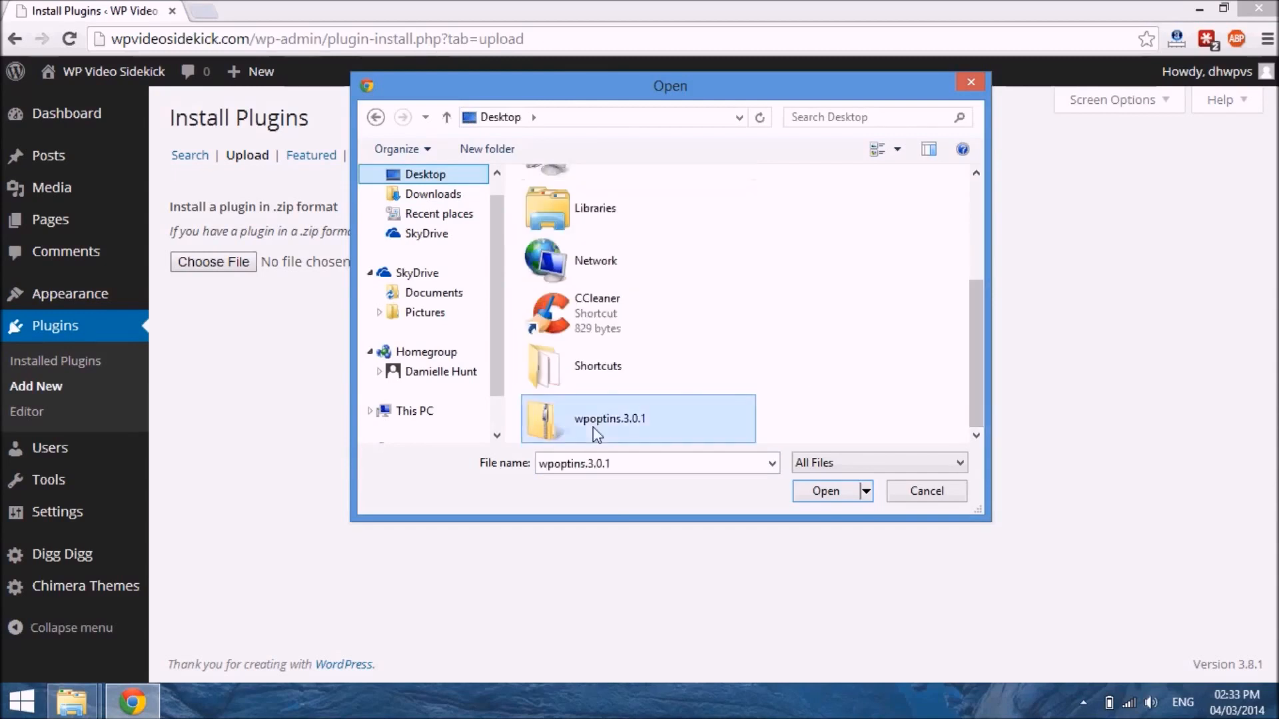
click(821, 492)
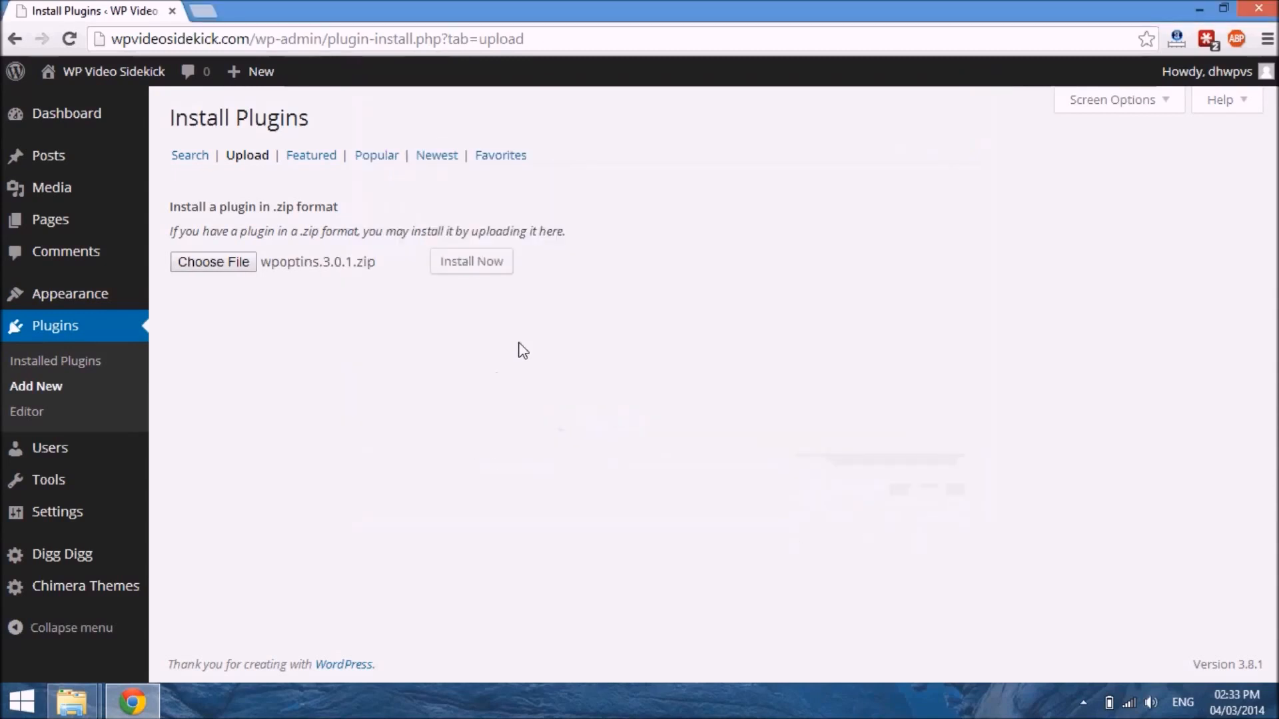
Install the chosen wpoptins.3.0.1.zip plugin and activate it.
click(481, 271)
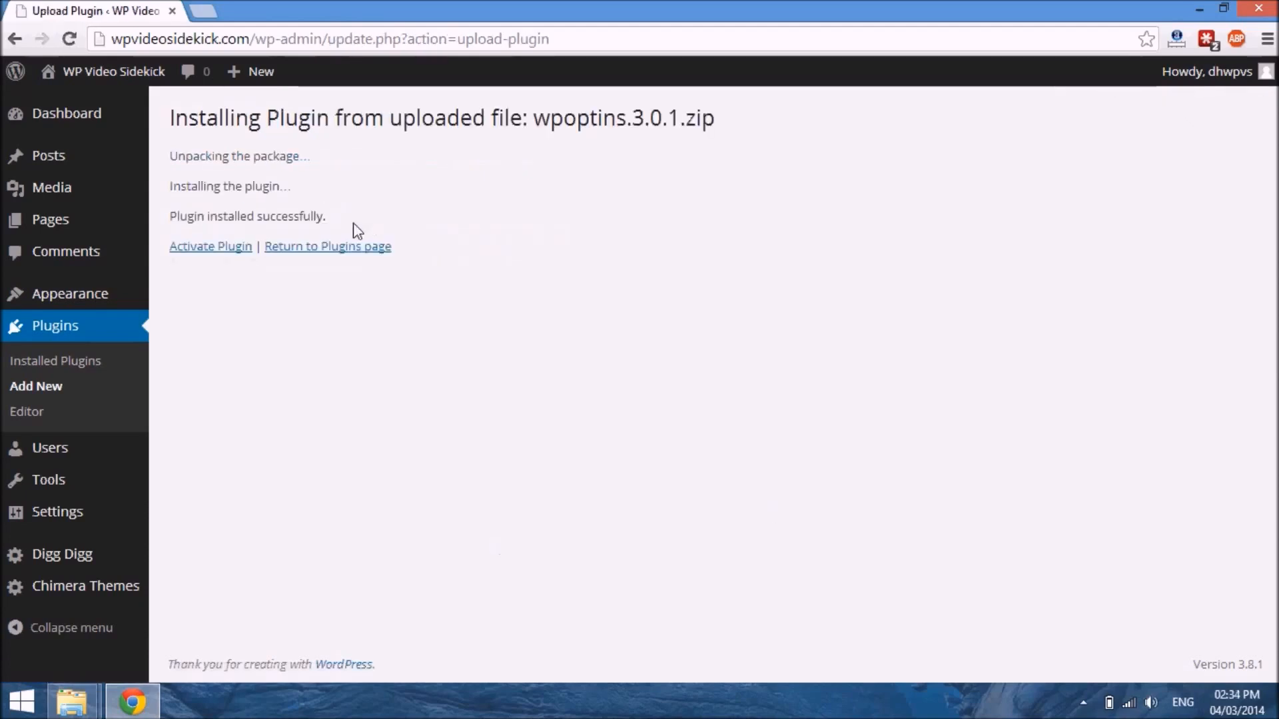
click(197, 247)
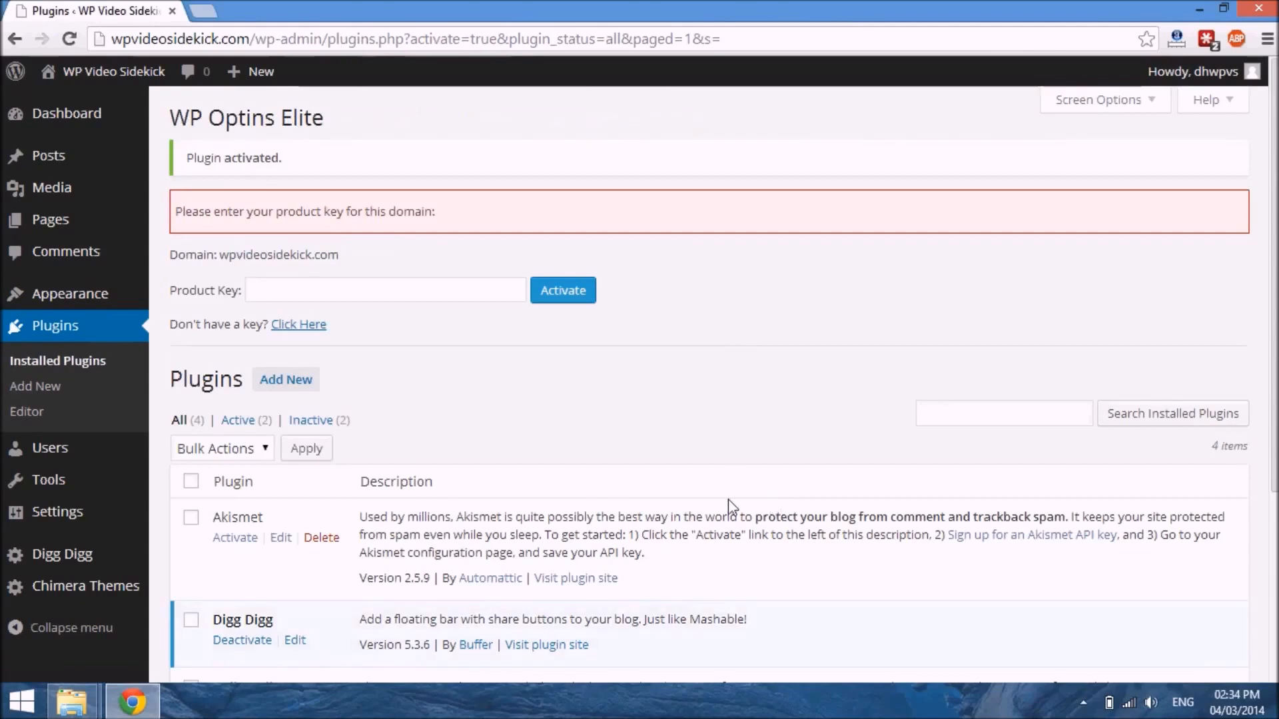
Examine the product key request and the list of installed plugins, including the WP Optins entry.
scroll(712, 393, down, 3)
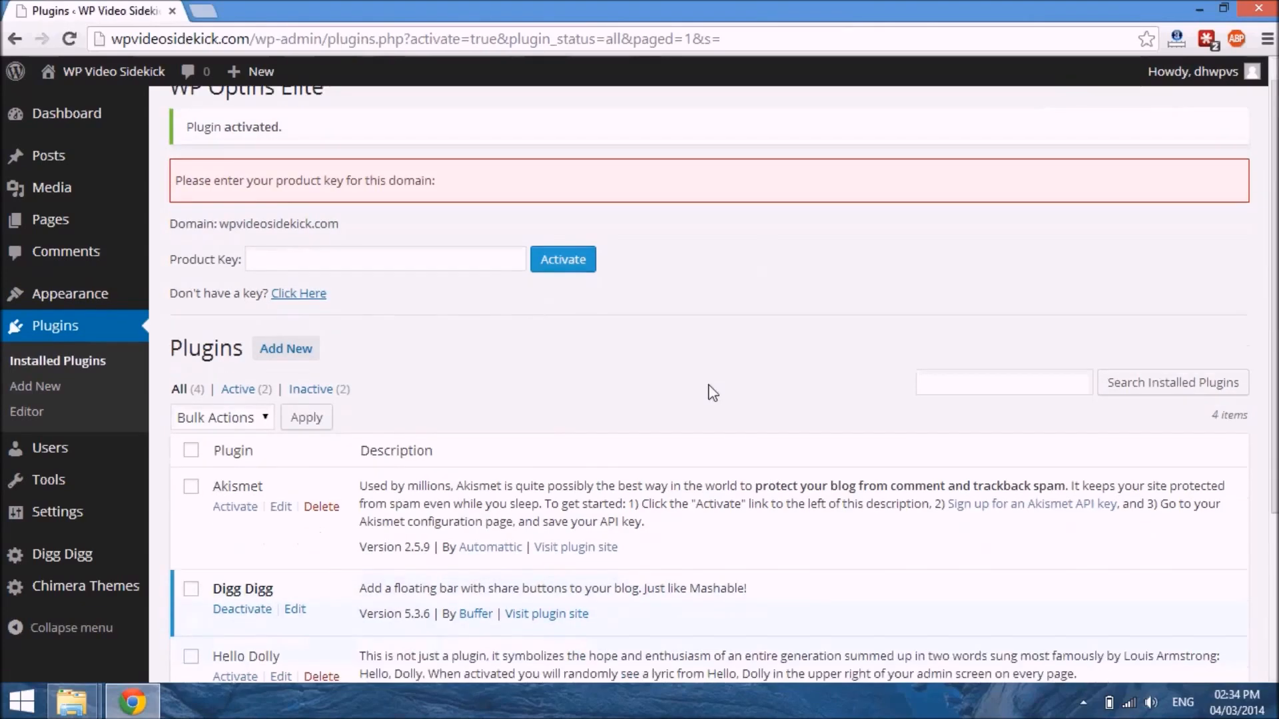
scroll(718, 393, up, 3)
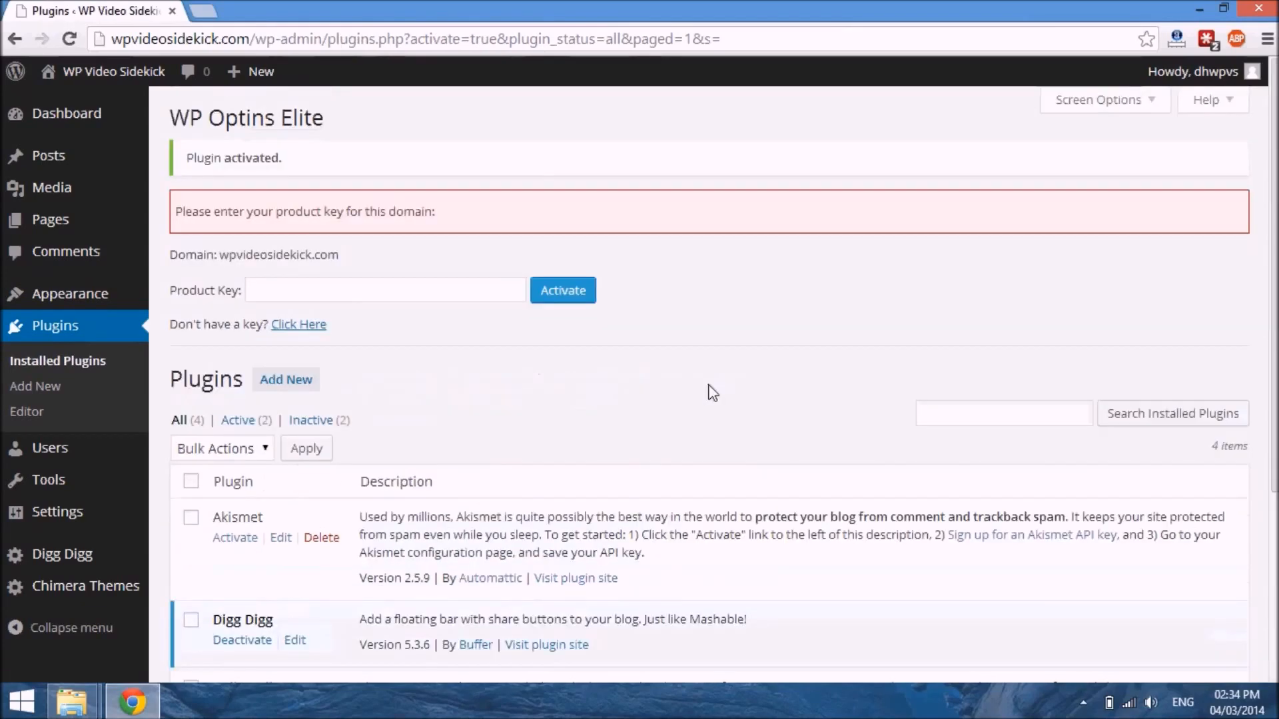
scroll(713, 393, down, 3)
scroll(713, 393, up, 3)
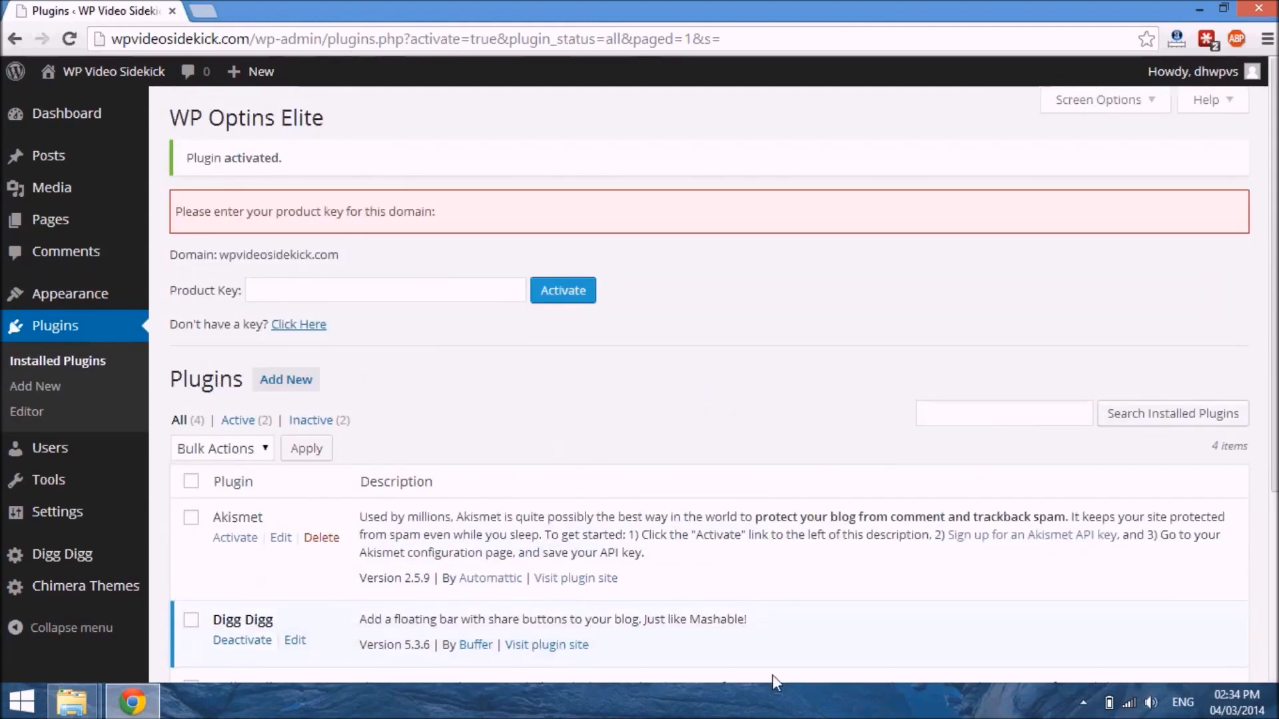
scroll(773, 674, down, 3)
scroll(773, 674, up, 3)
mouse_move(59, 531)
scroll(886, 375, down, 4)
scroll(889, 377, up, 4)
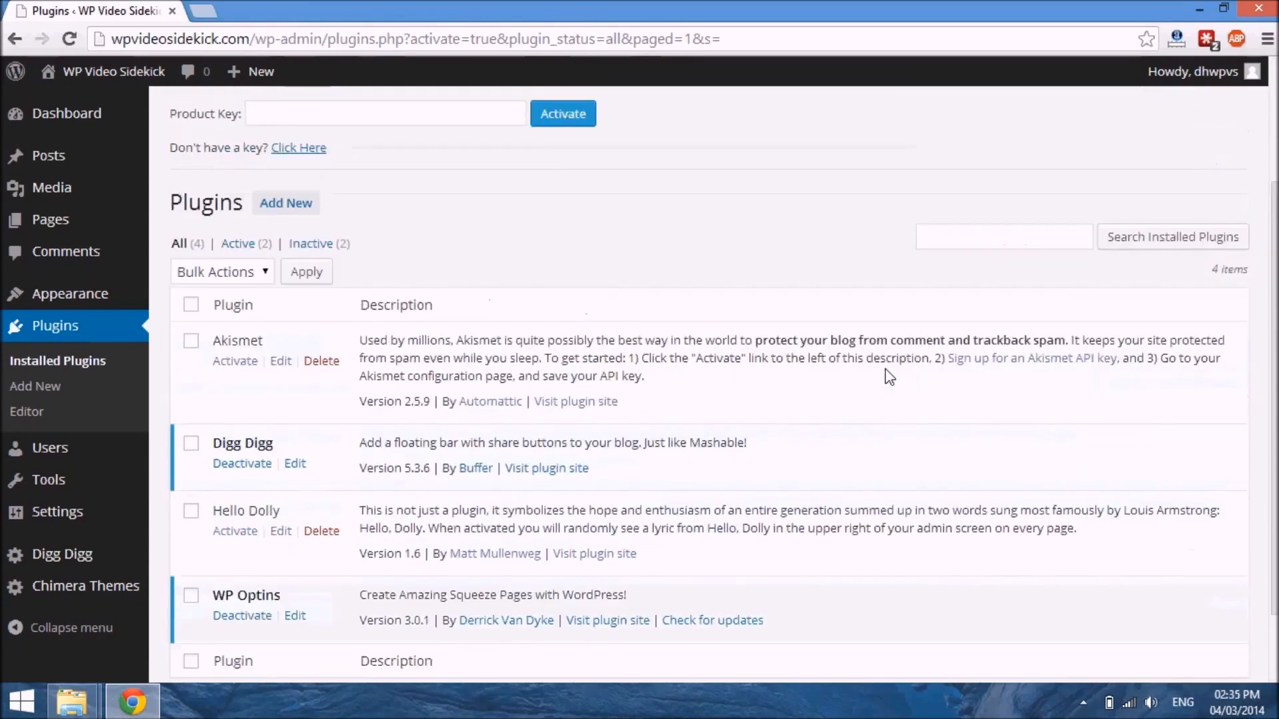
scroll(889, 376, down, 4)
scroll(890, 376, up, 4)
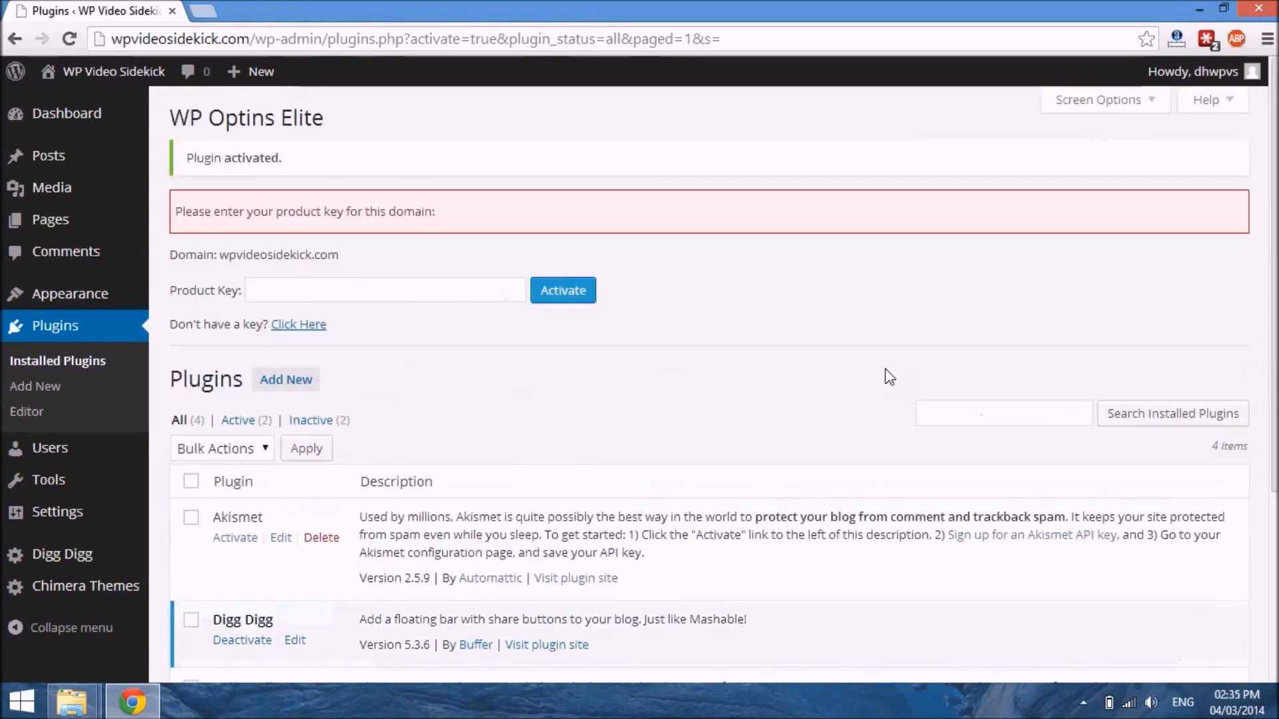
scroll(889, 376, down, 4)
scroll(890, 376, up, 4)
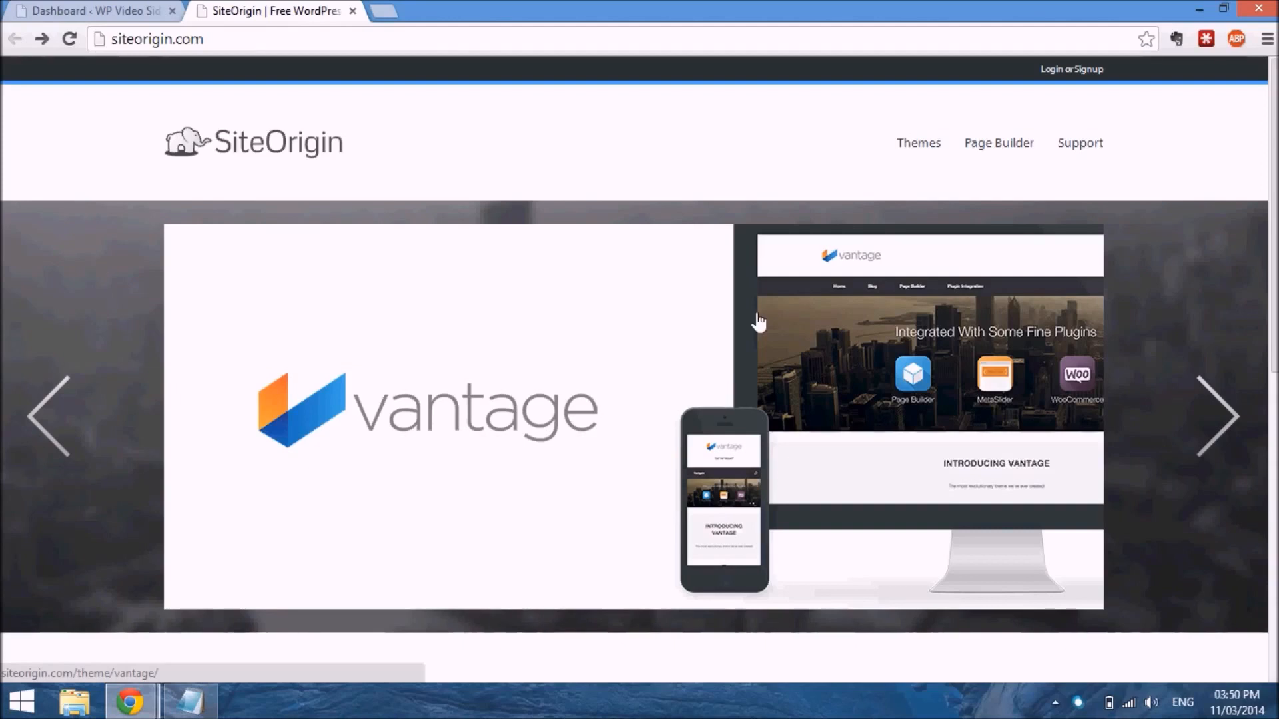
Examine the SiteOrigin home page's layout, including the slider, headline text and three feature columns.
scroll(760, 320, down, 2)
scroll(759, 322, down, 7)
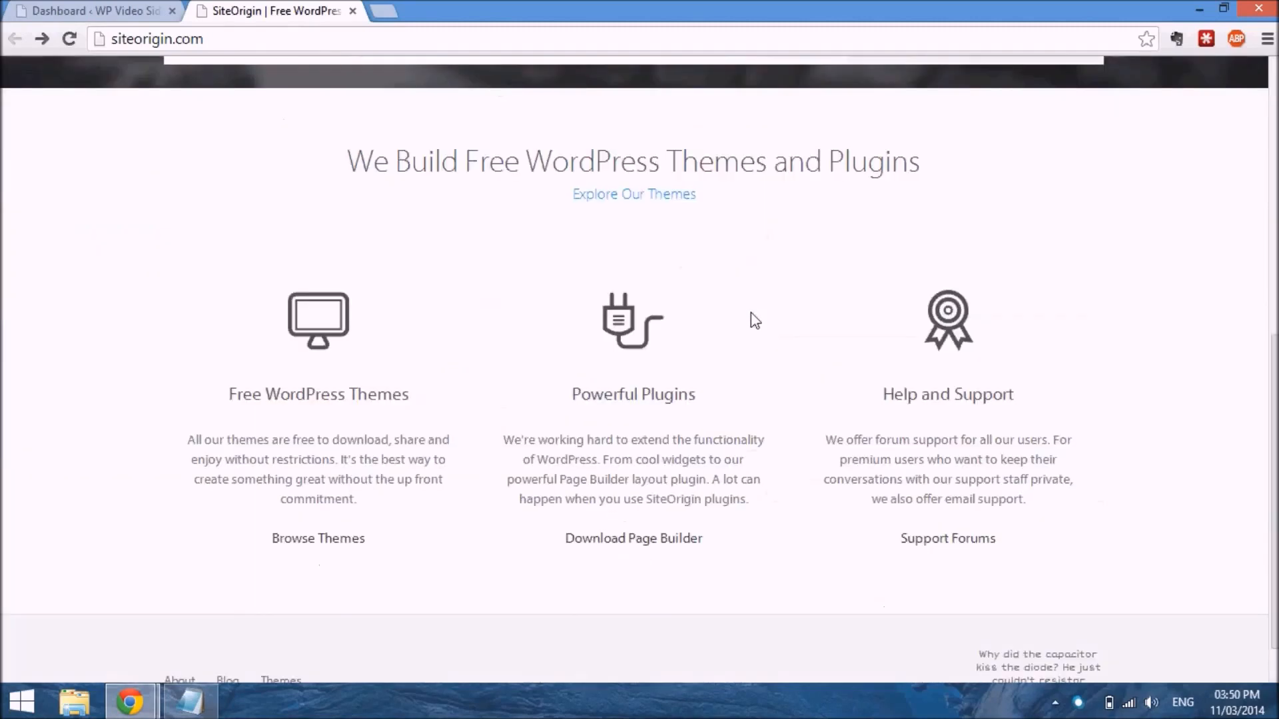
scroll(753, 317, up, 9)
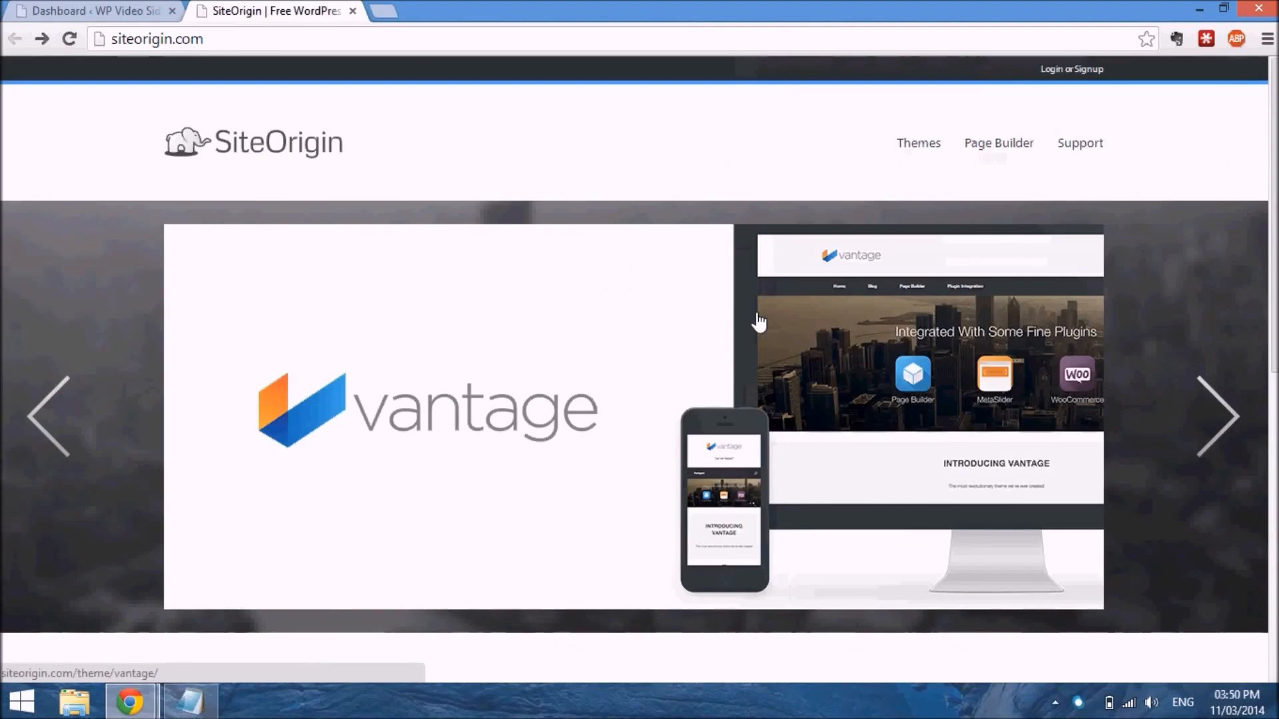
scroll(760, 322, down, 2)
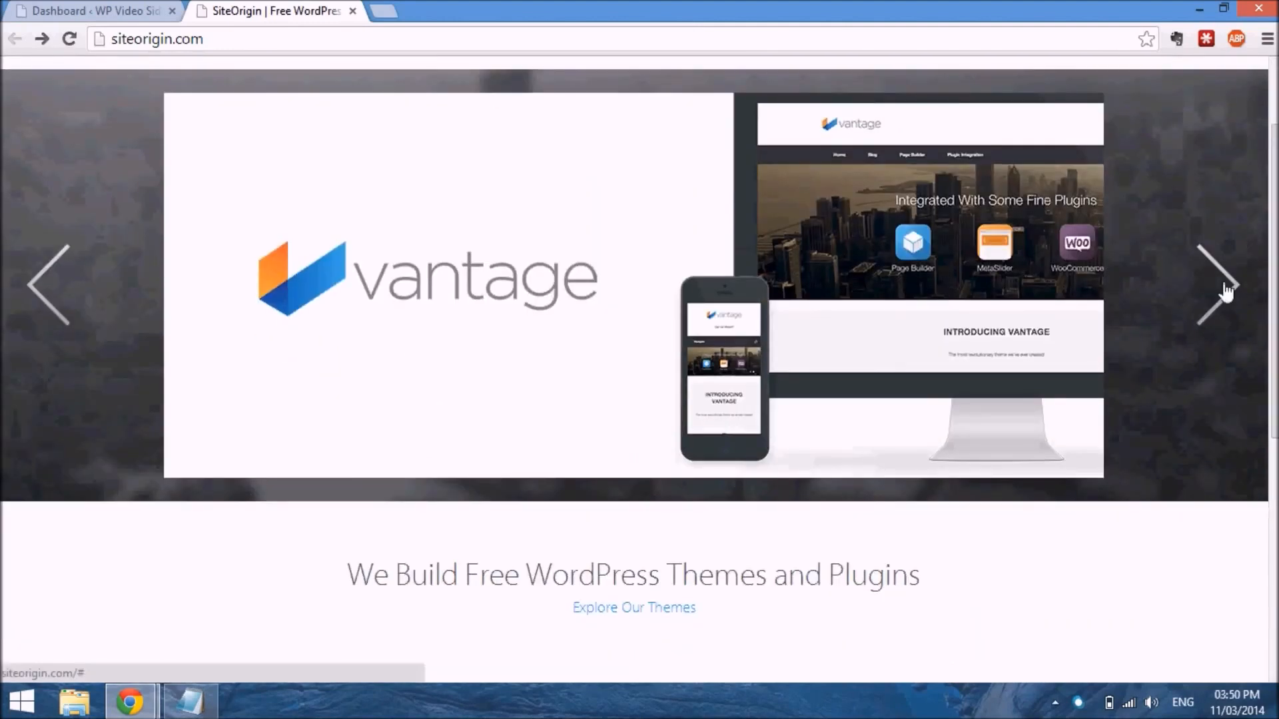
scroll(1131, 357, down, 3)
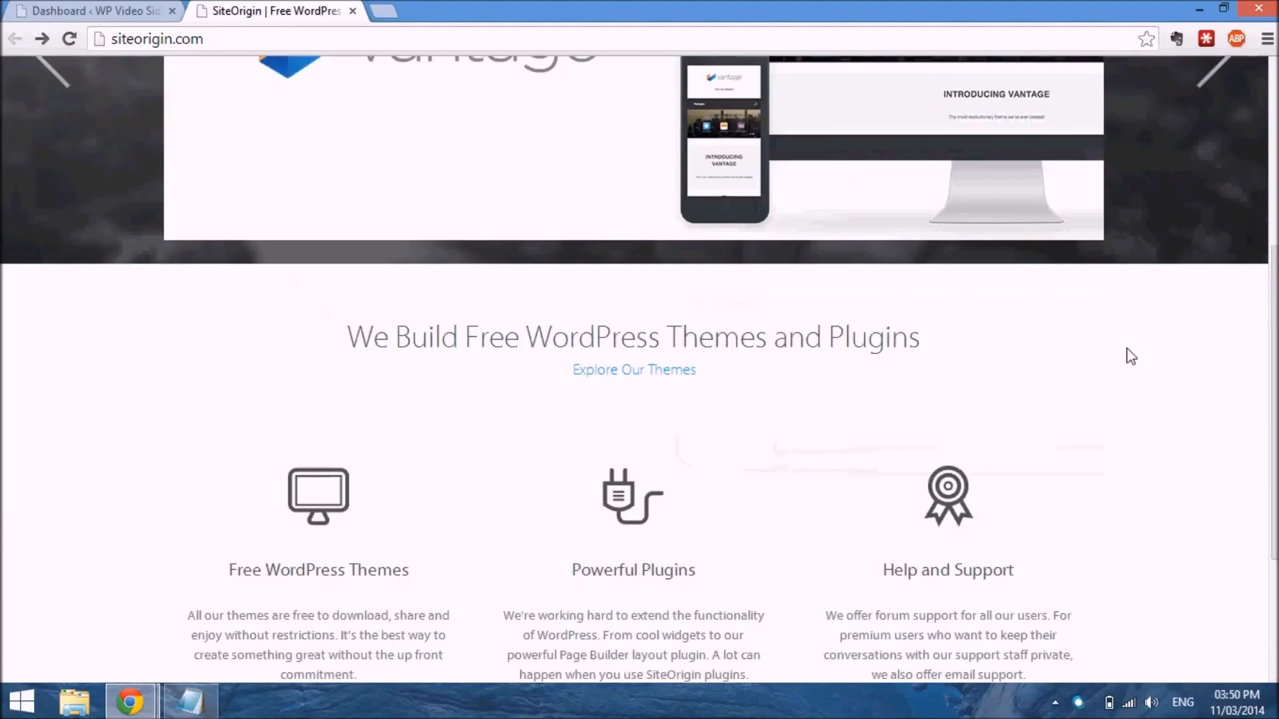
scroll(1130, 356, down, 2)
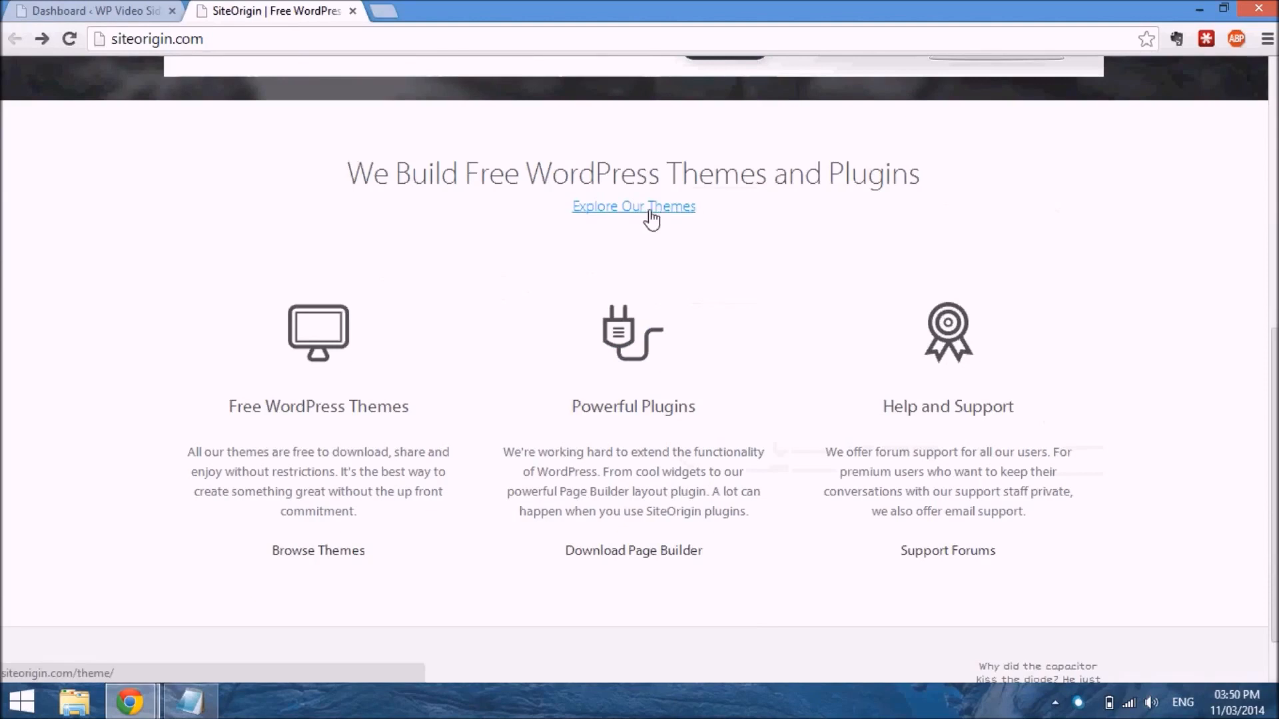
scroll(550, 399, down, 1)
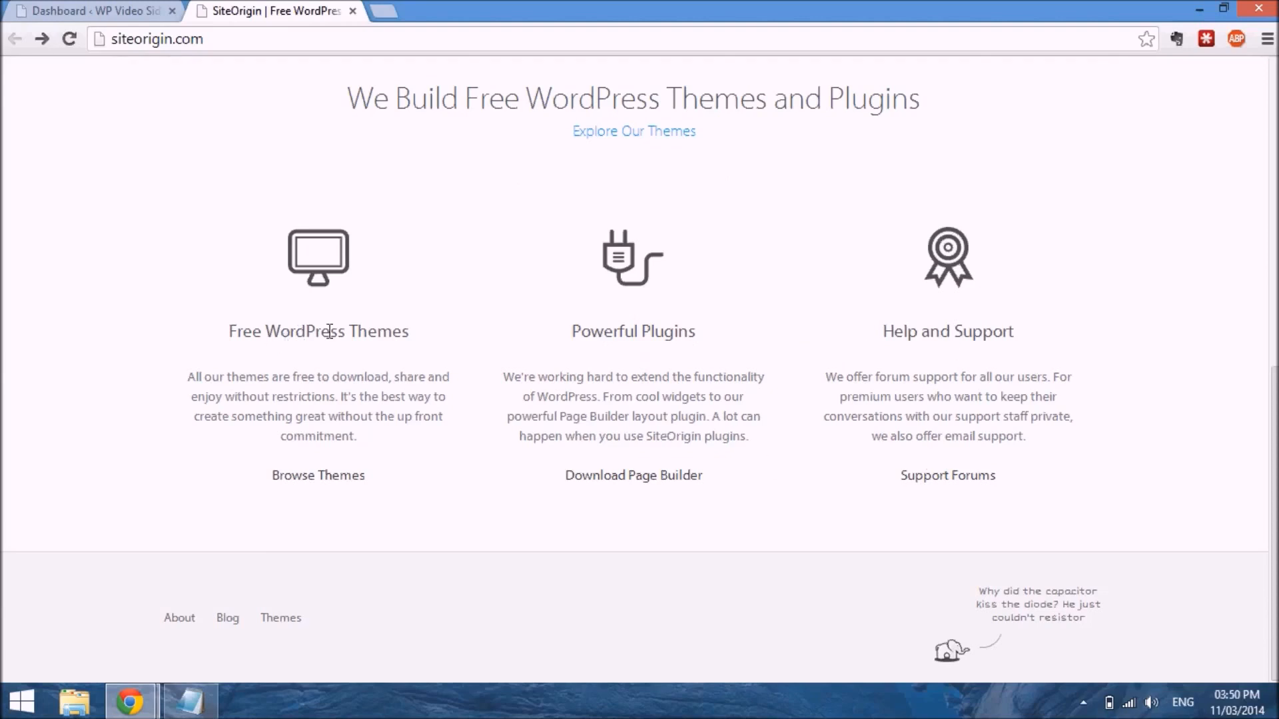
scroll(417, 372, up, 3)
scroll(418, 371, up, 6)
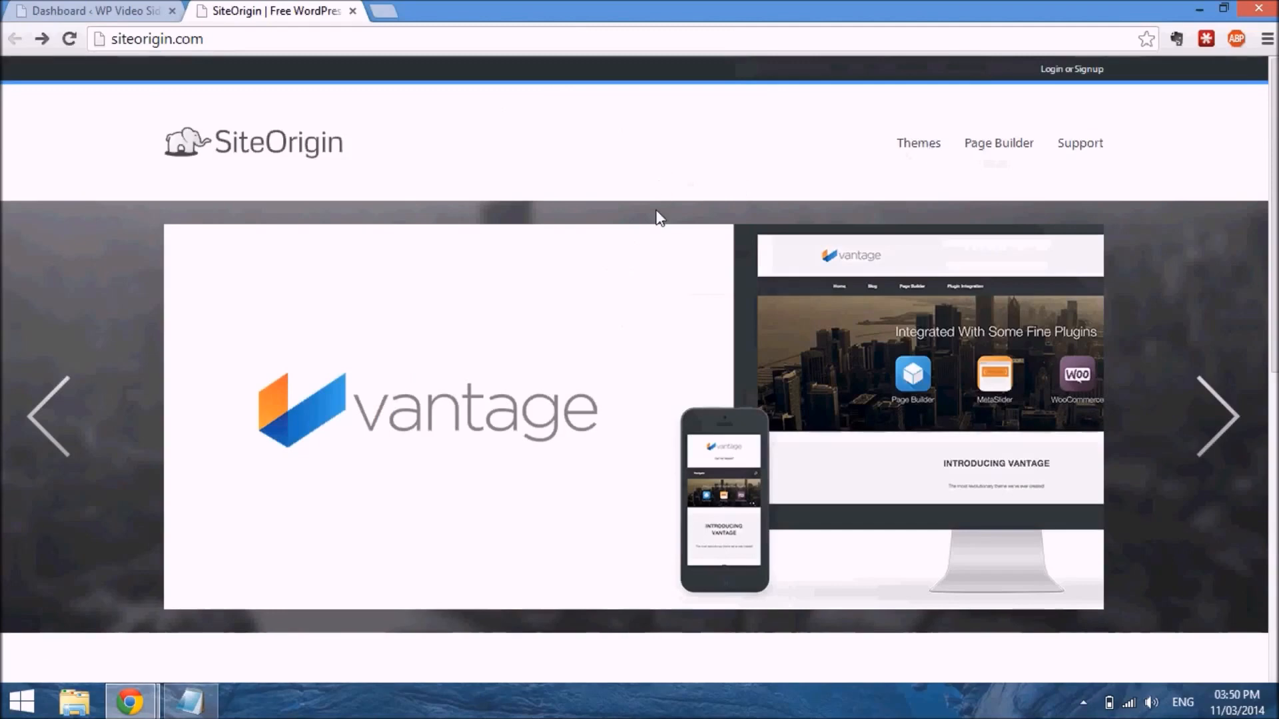
scroll(663, 218, down, 5)
scroll(663, 218, down, 4)
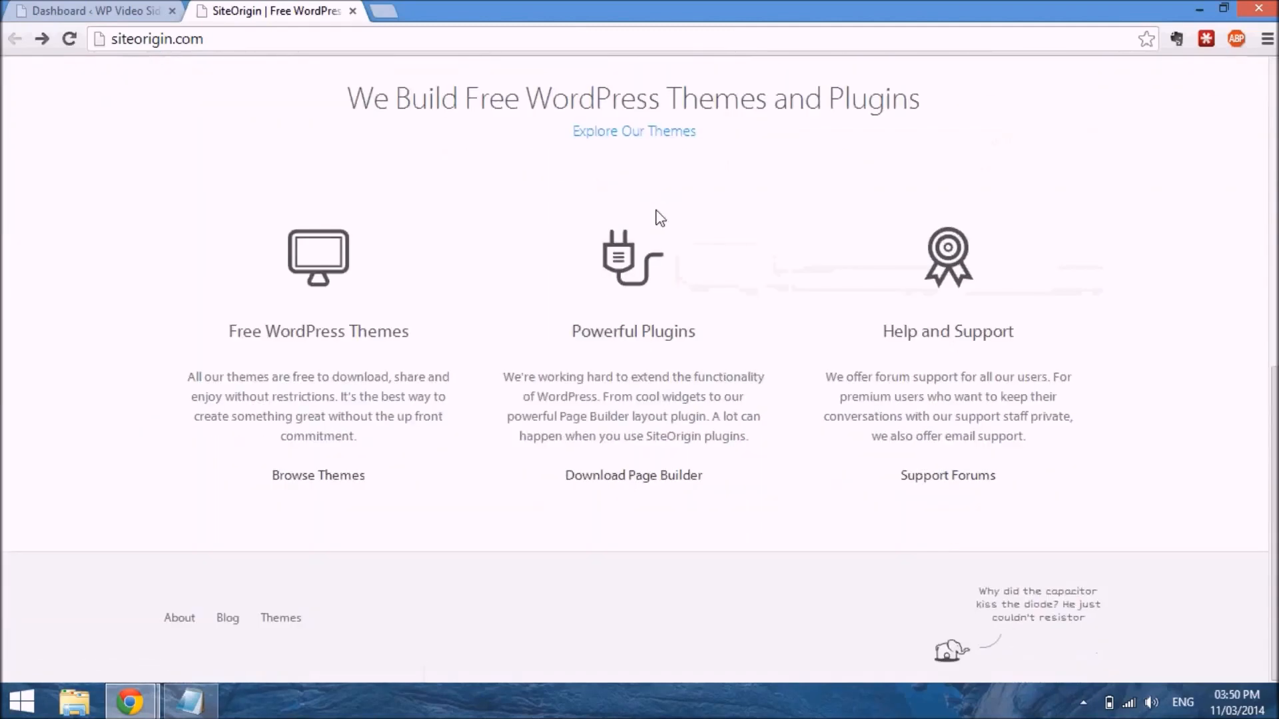
scroll(660, 218, up, 9)
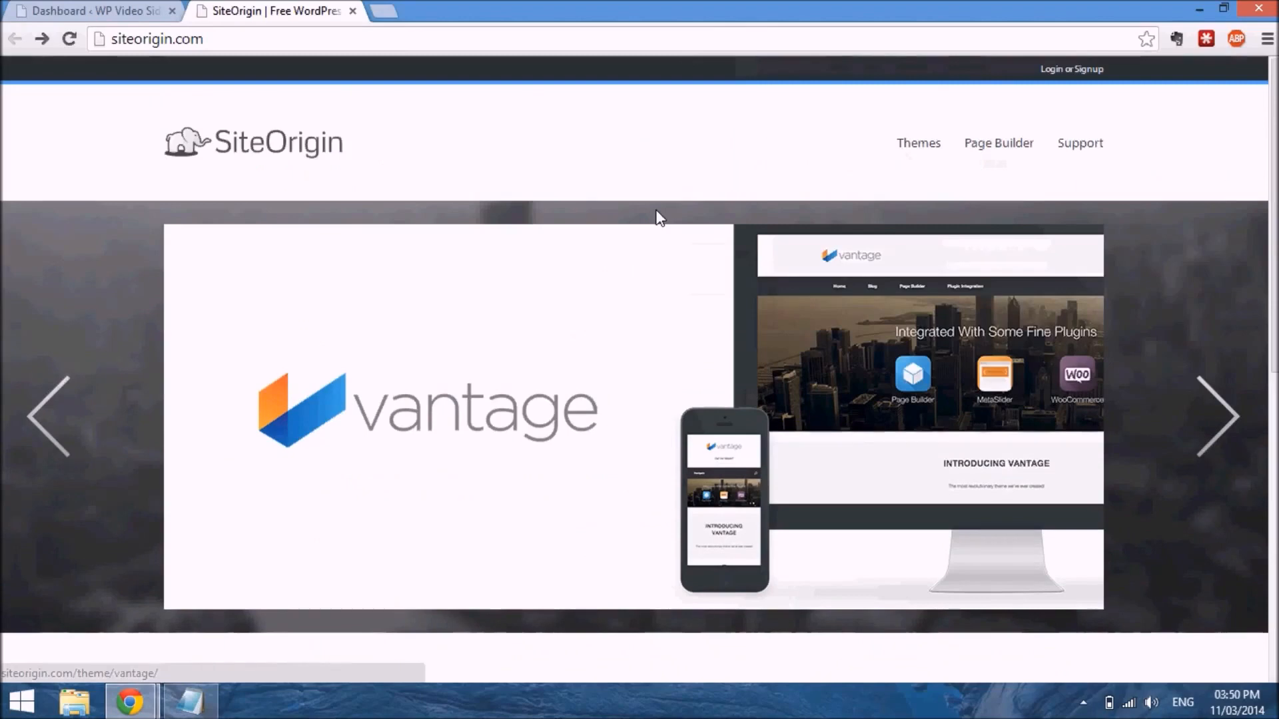
scroll(660, 218, down, 9)
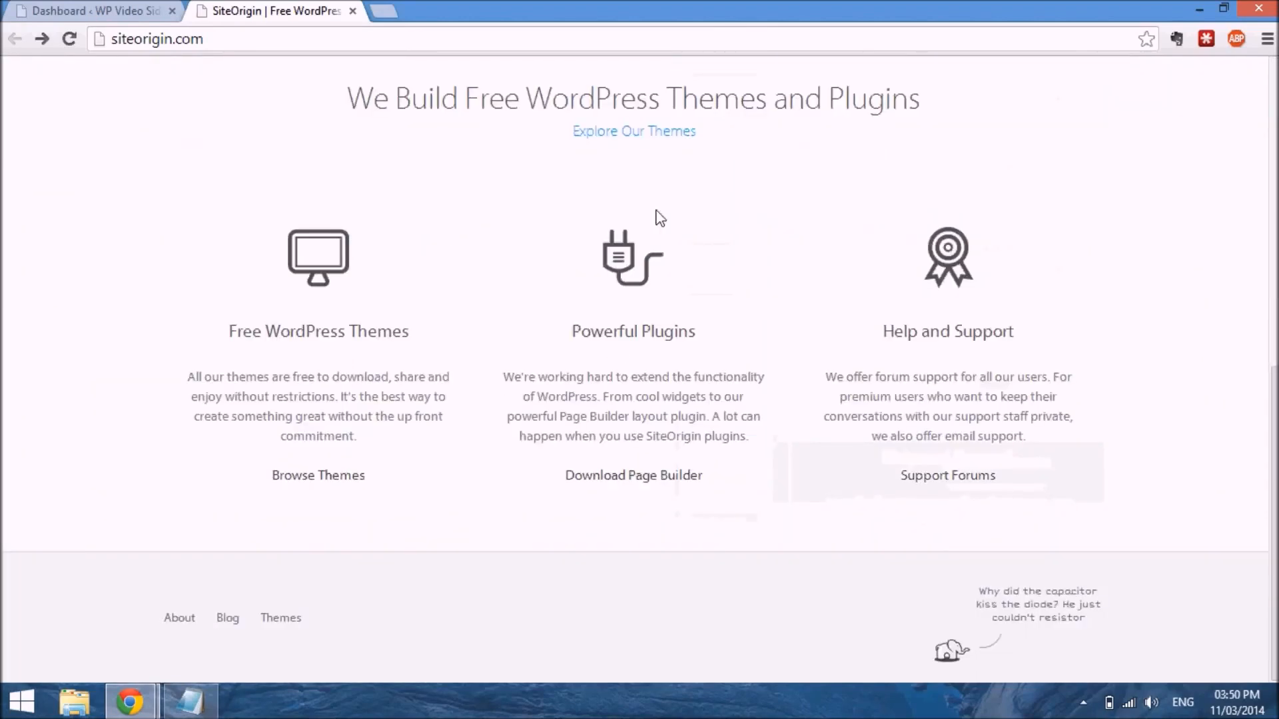
Return to the WP Video Sidekick dashboard, create a new page titled Home and switch its editor to Page Builder.
click(67, 10)
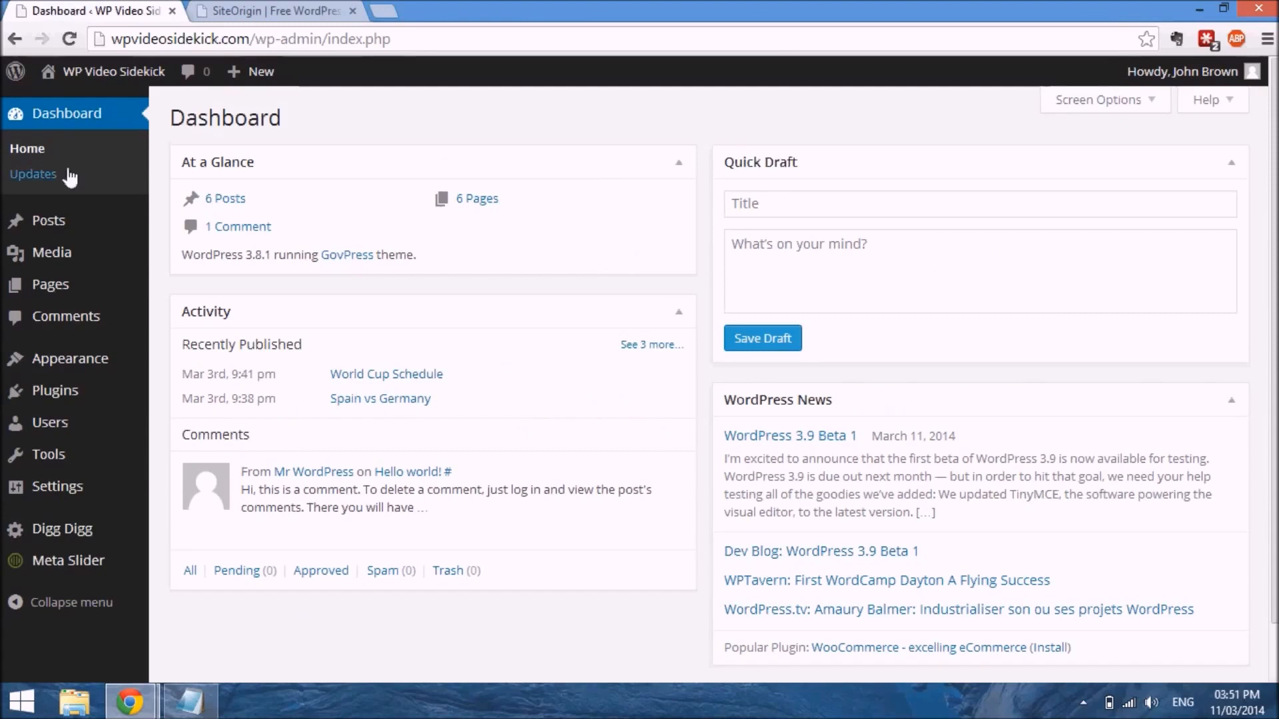
mouse_move(73, 286)
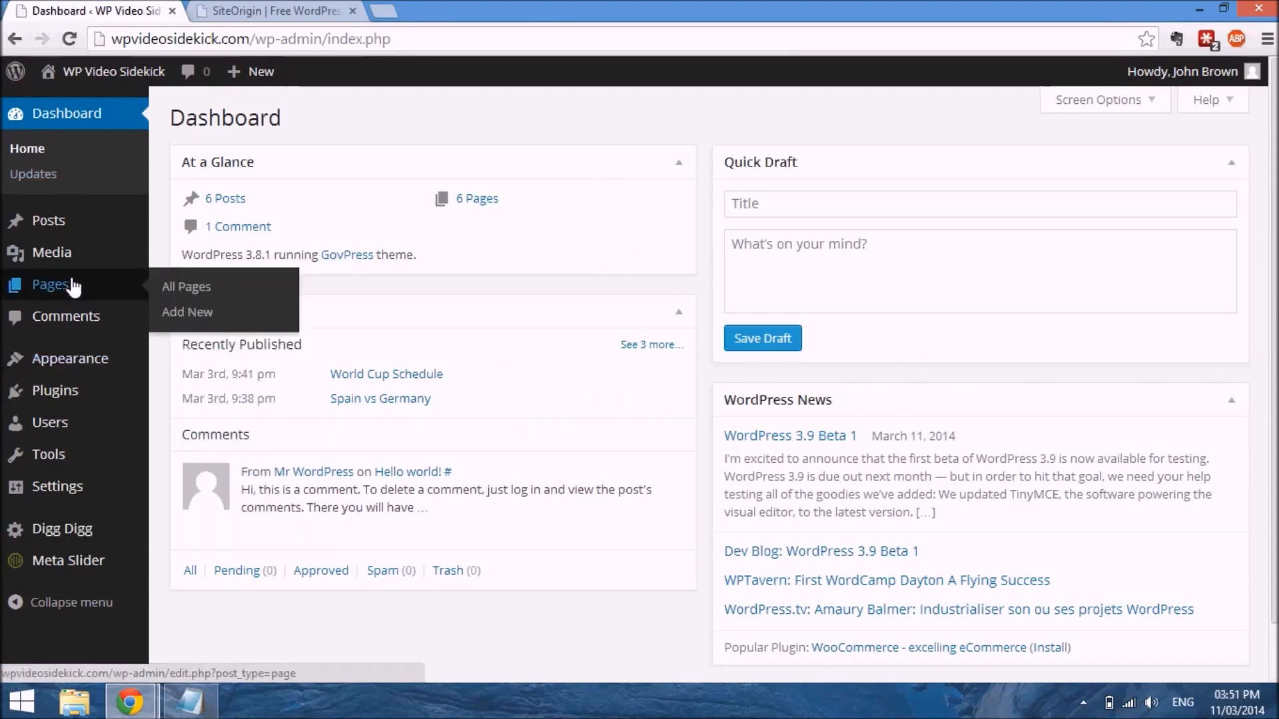
click(69, 285)
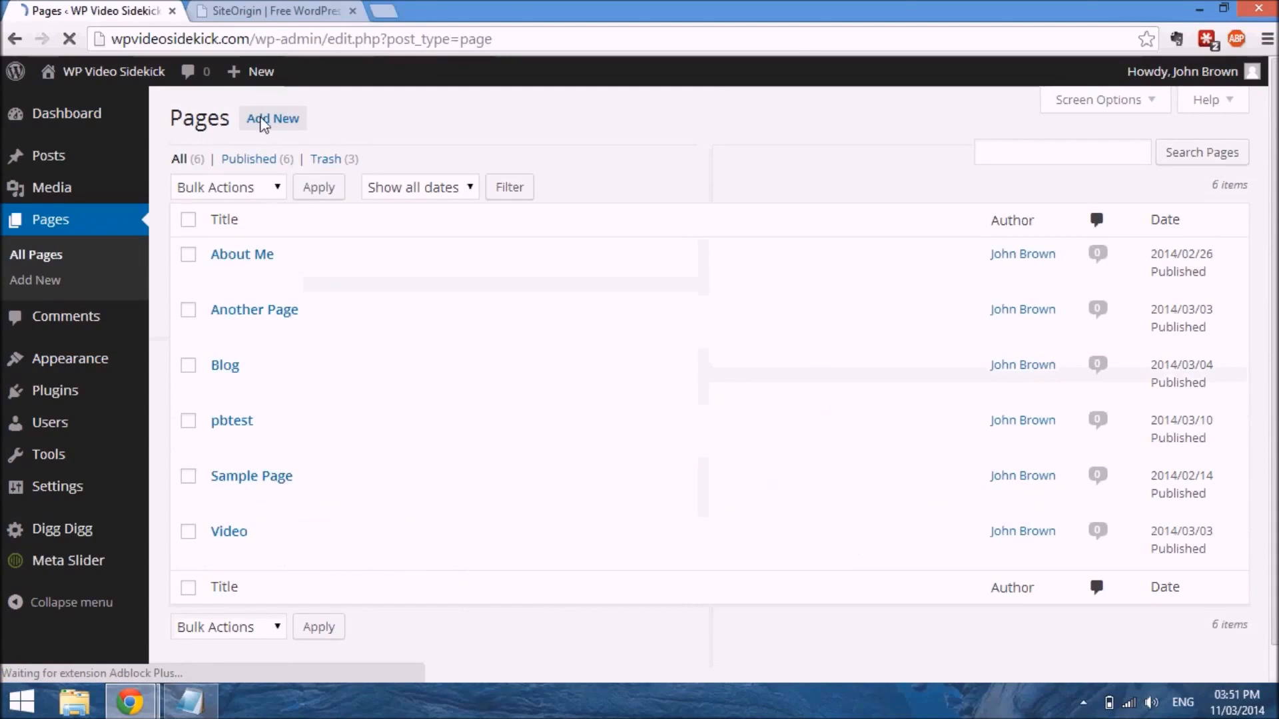
click(267, 124)
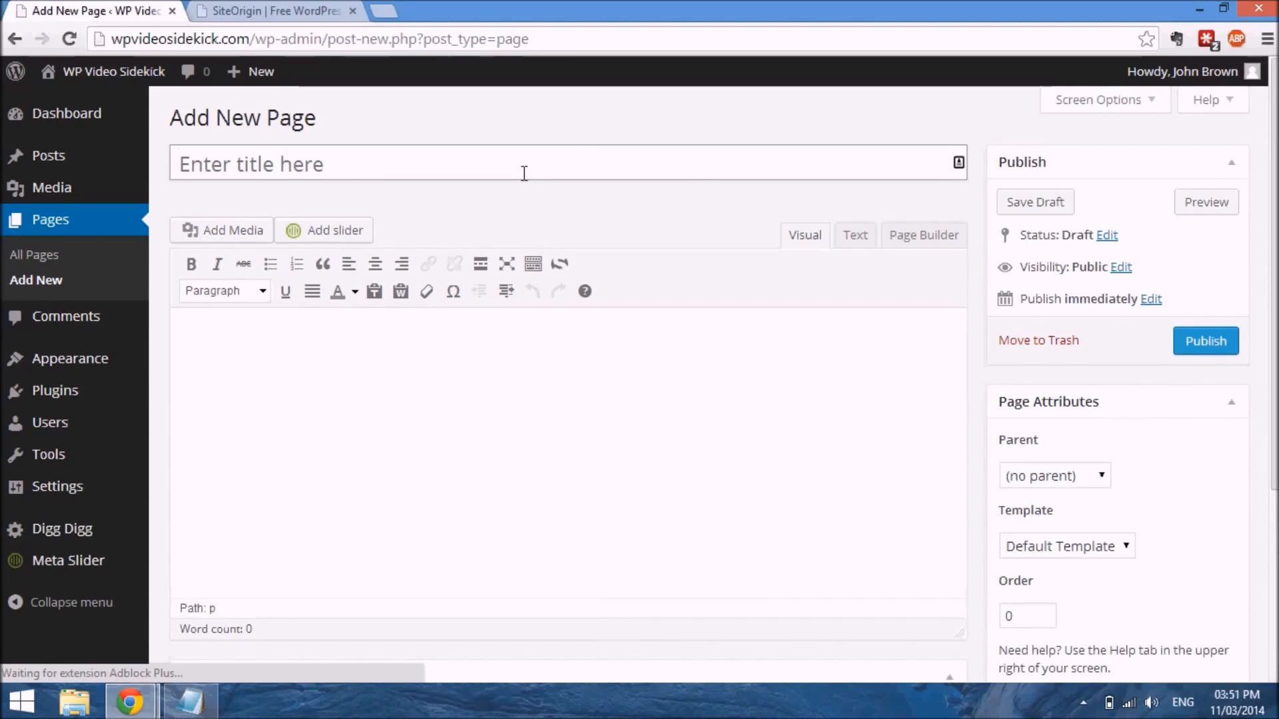
text(Home)
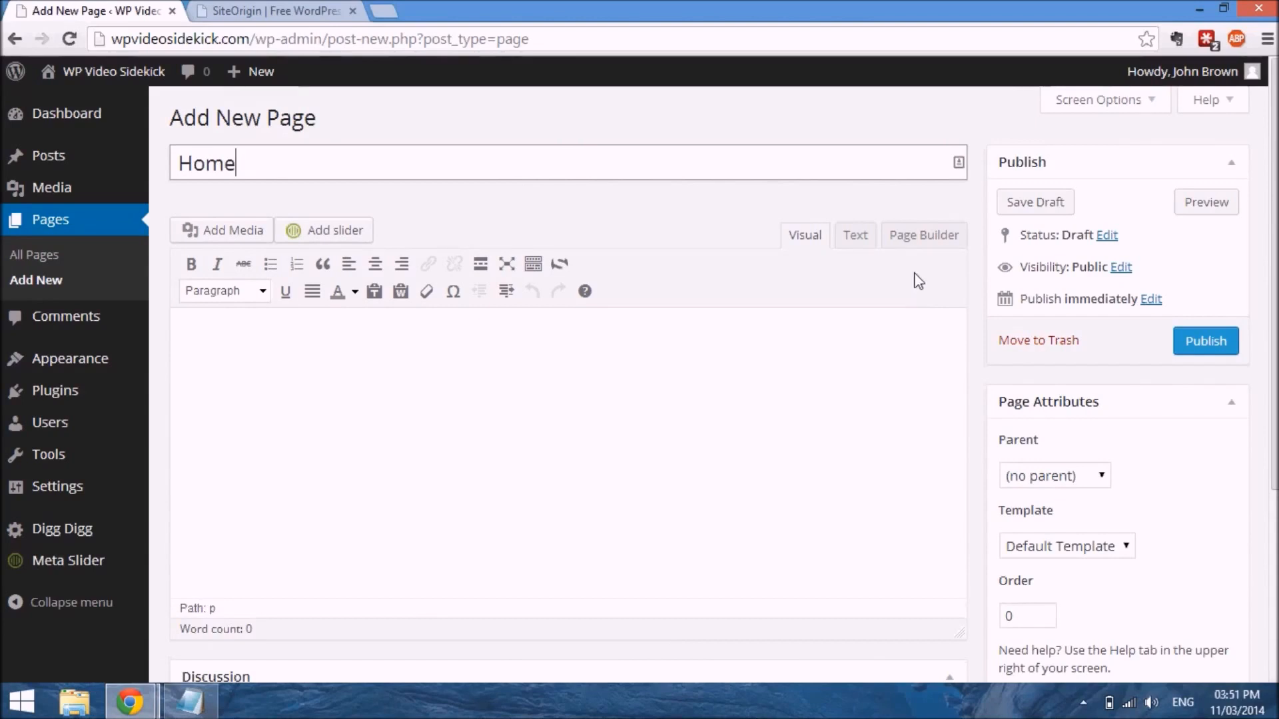
click(929, 241)
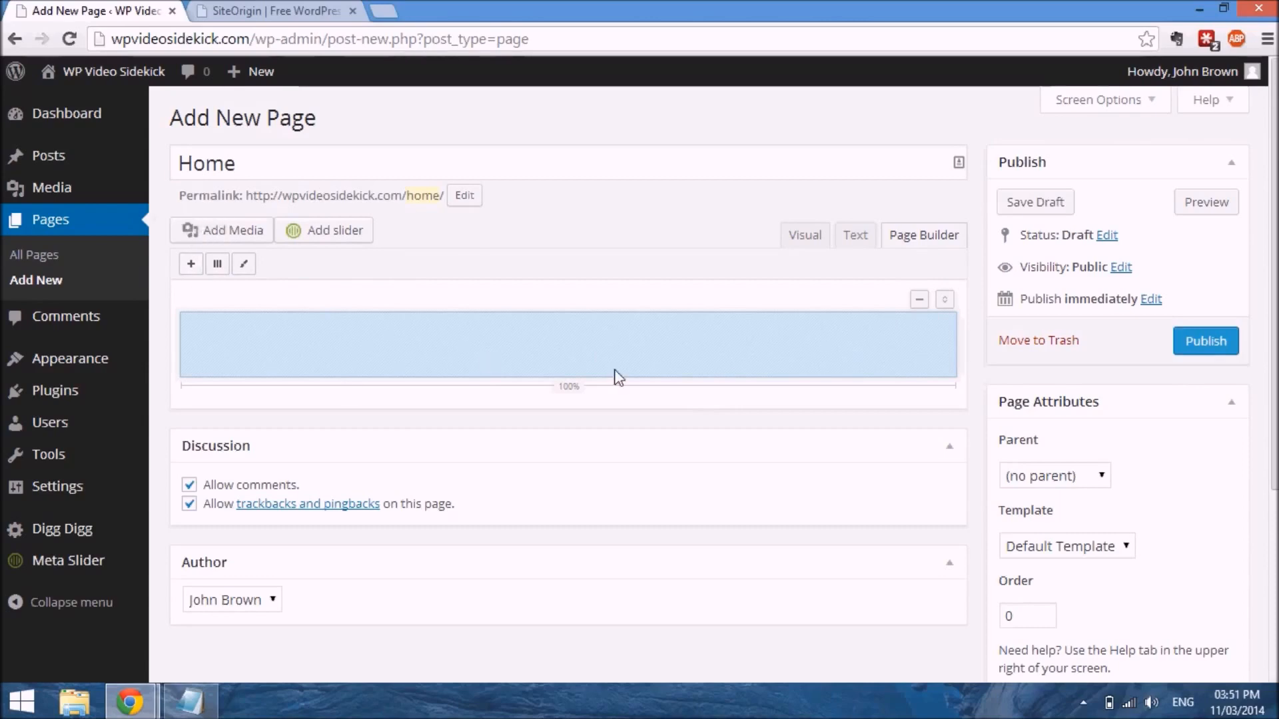
Add a Meta Slider widget to the Home page layout with New Slider as the selected slider.
click(190, 264)
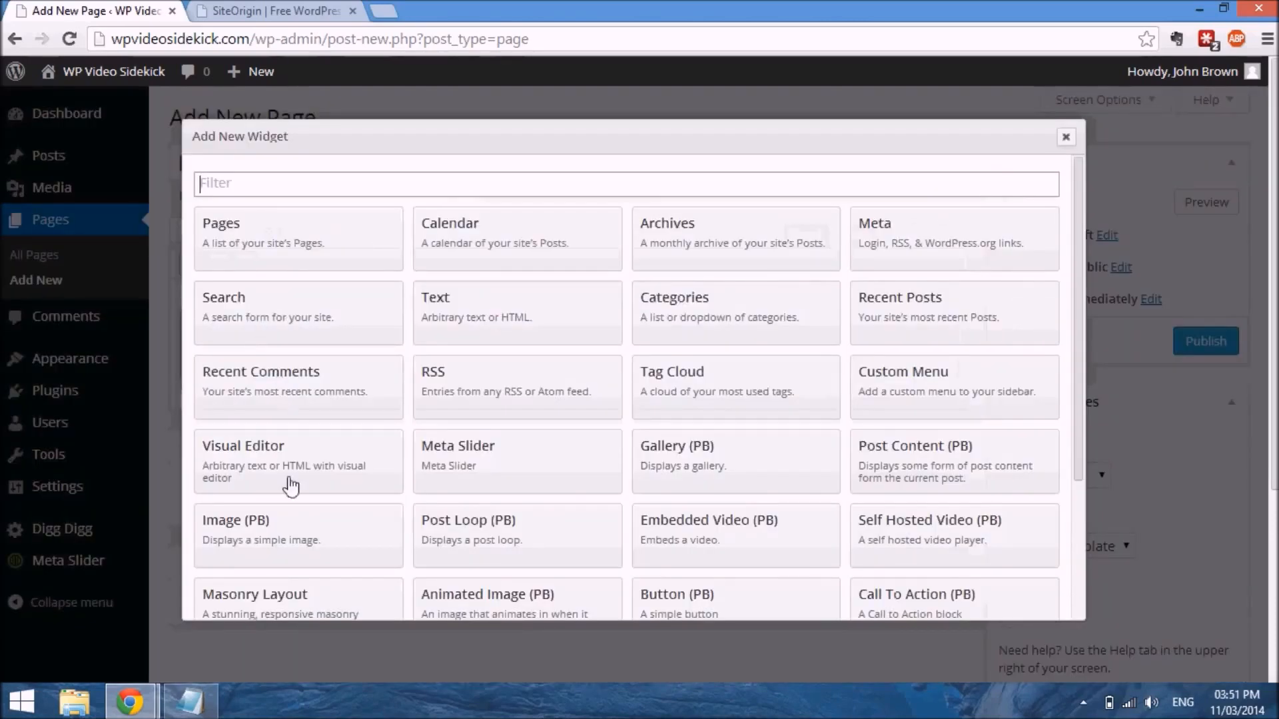
scroll(290, 483, down, 1)
scroll(290, 487, down, 2)
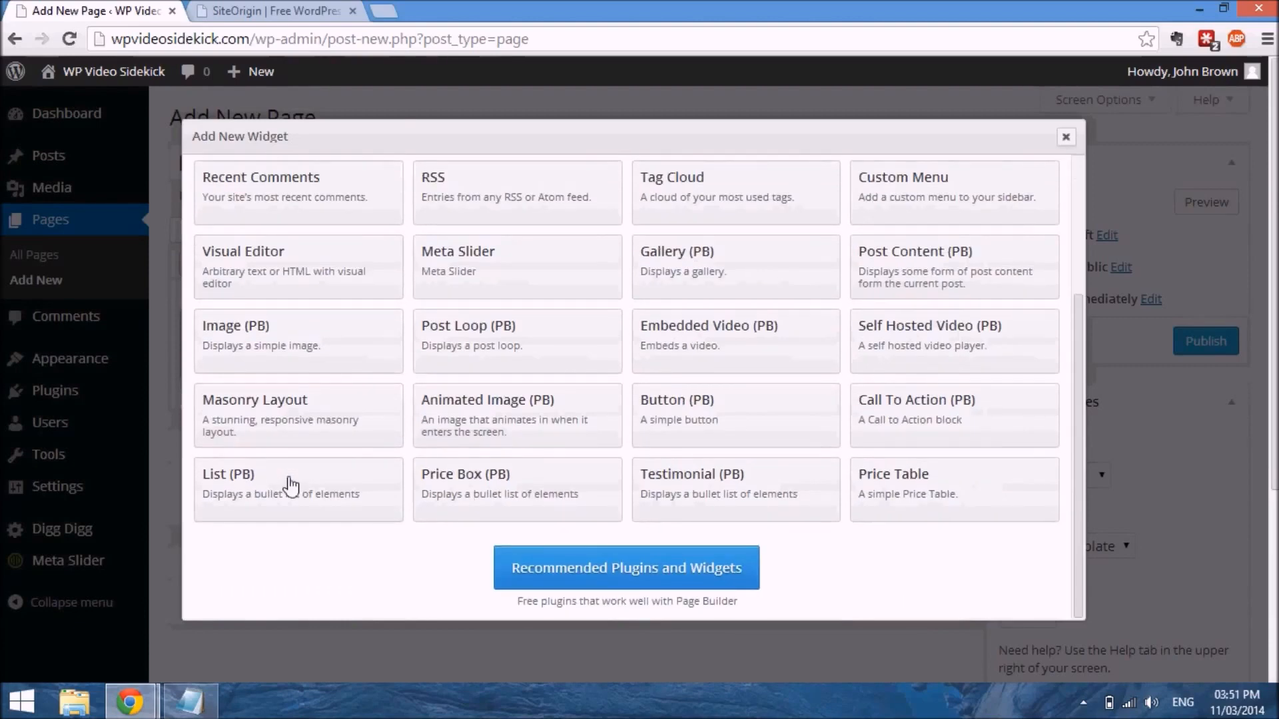
scroll(290, 485, up, 3)
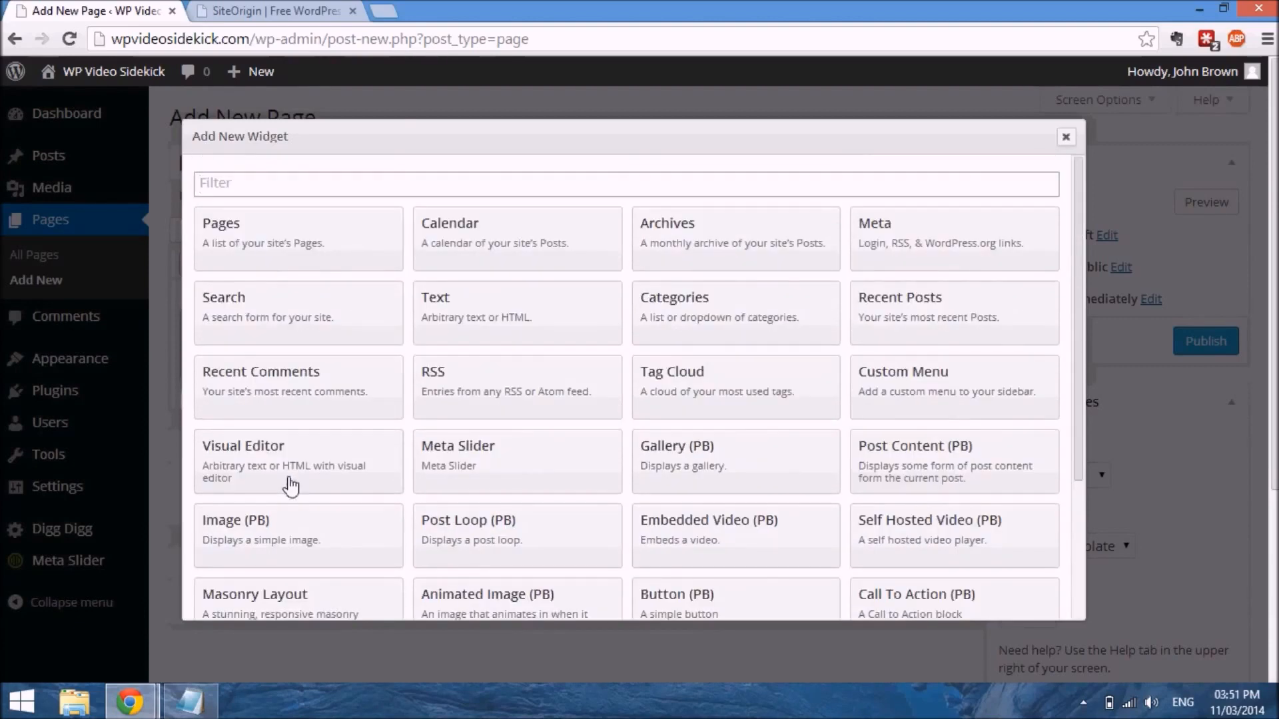
scroll(290, 485, down, 3)
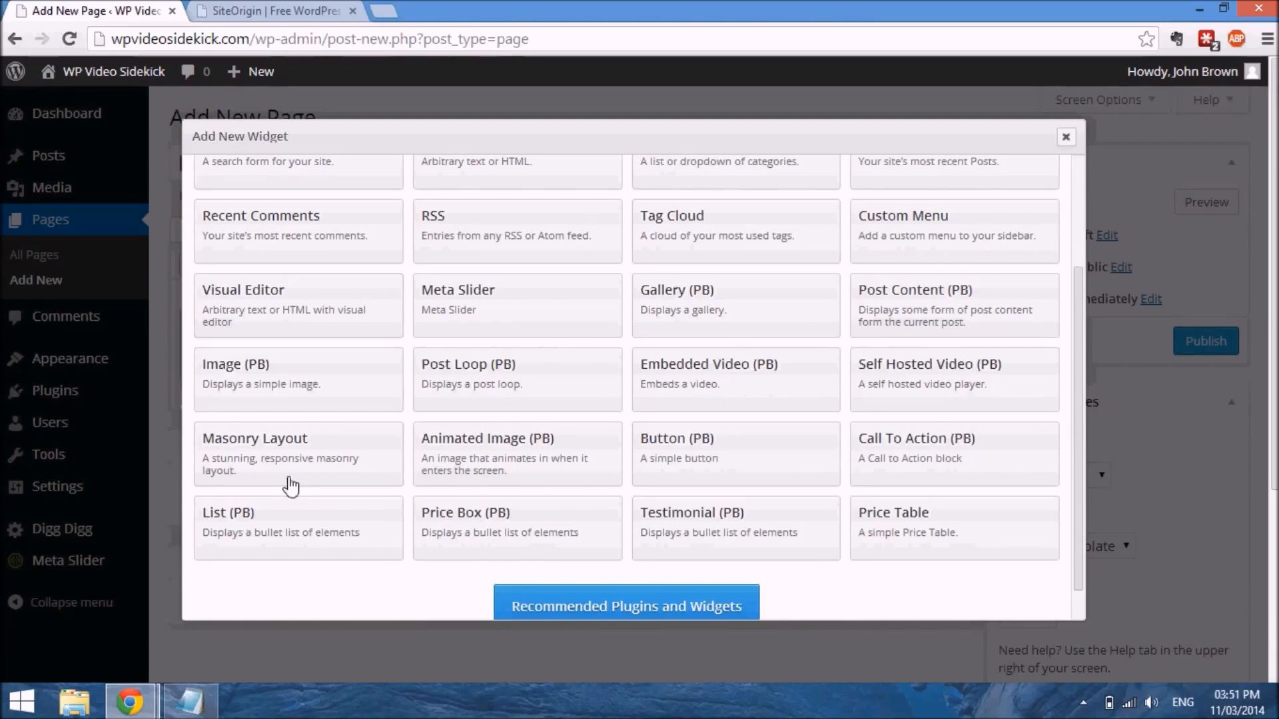
click(471, 324)
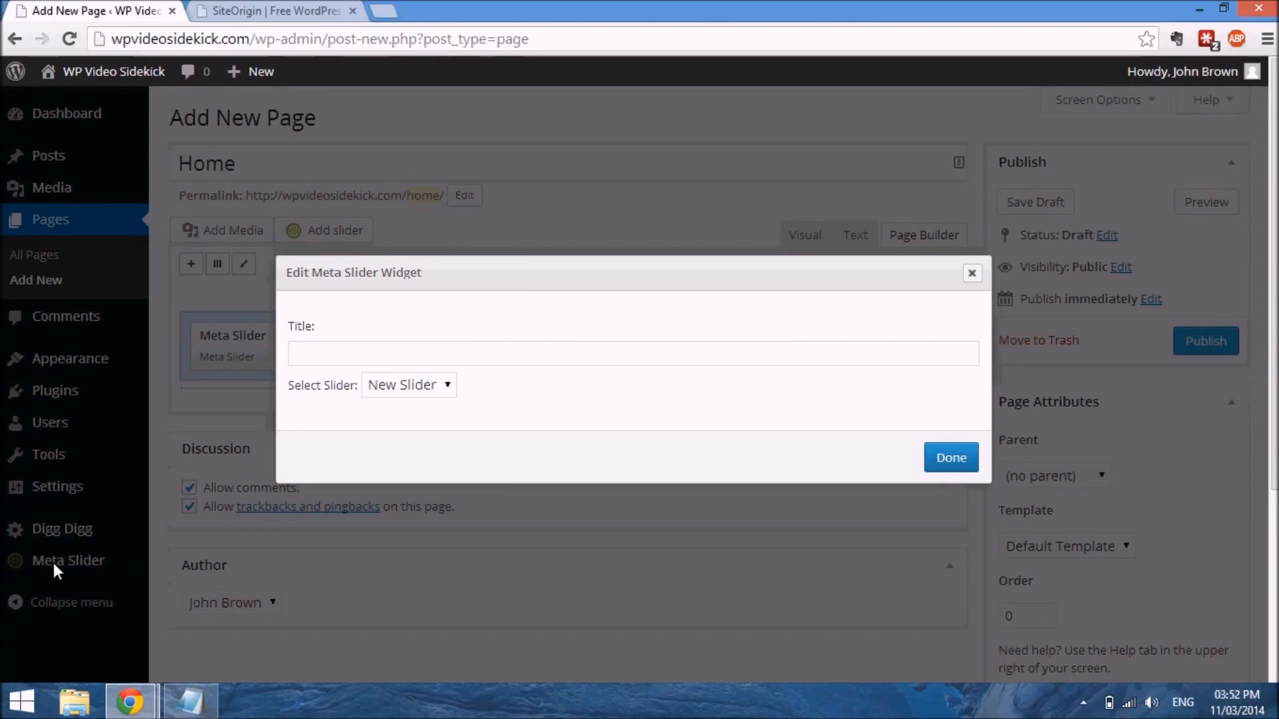
click(449, 391)
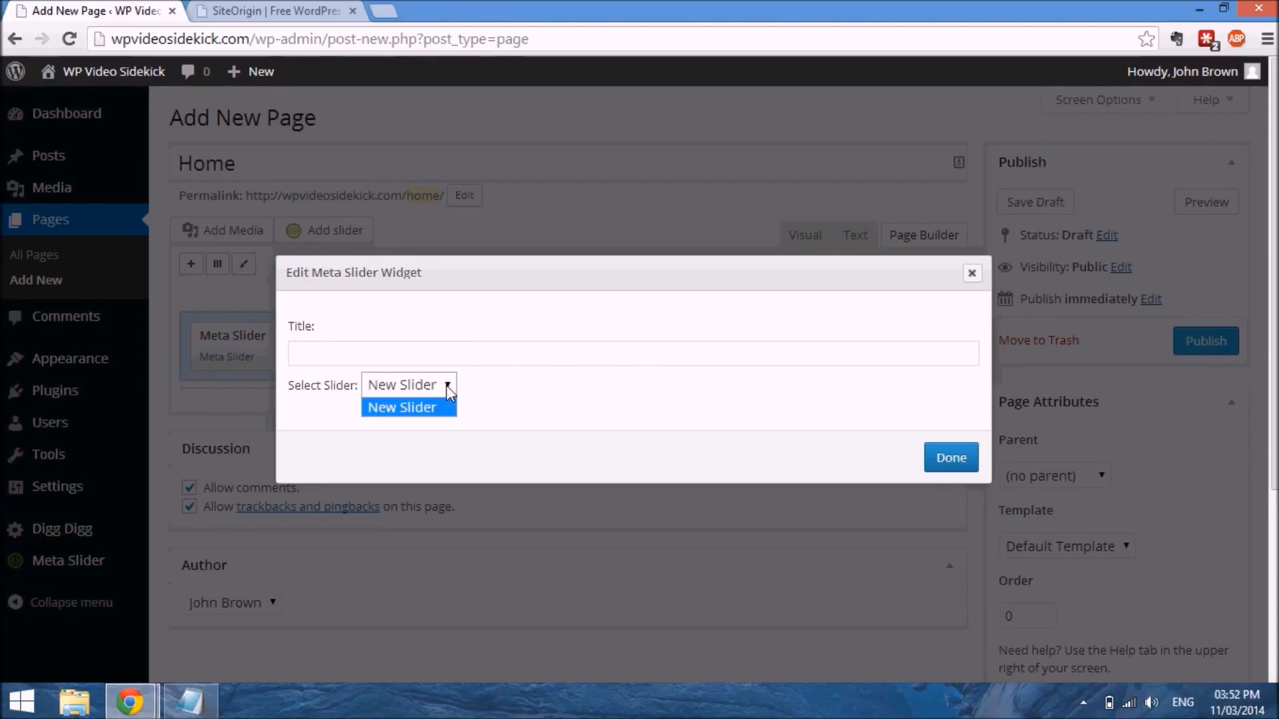
click(446, 387)
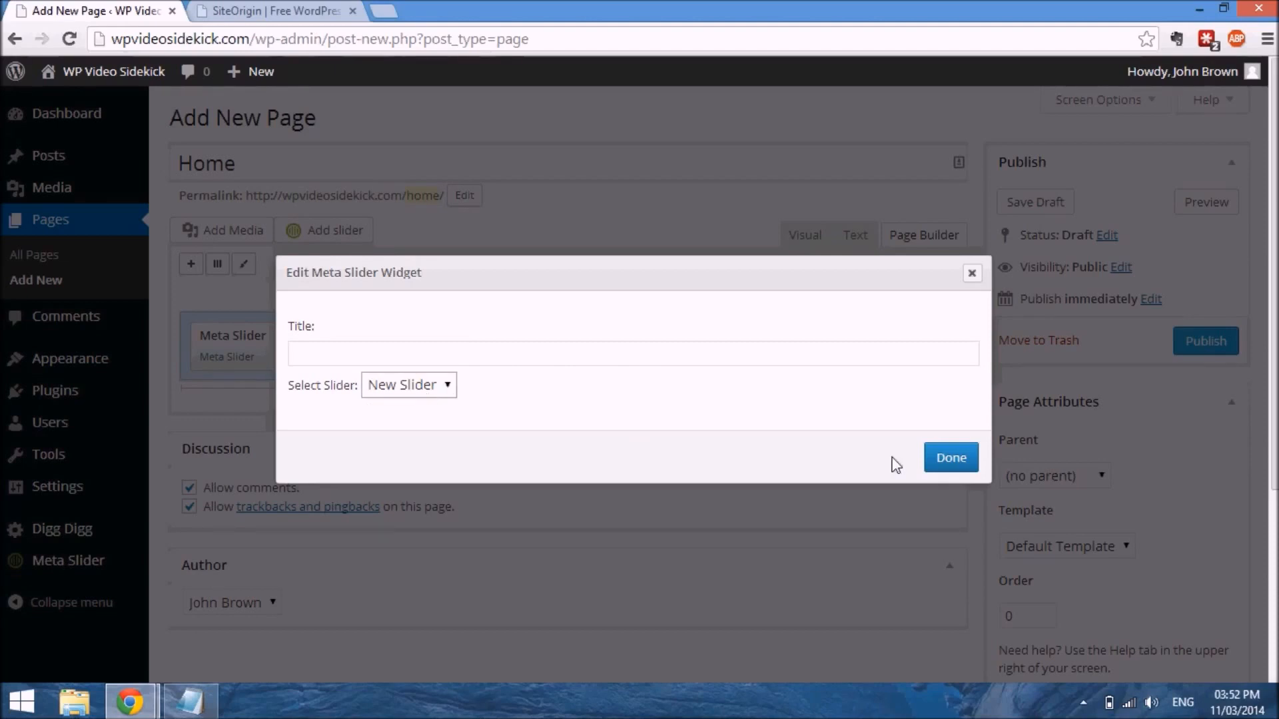
click(952, 458)
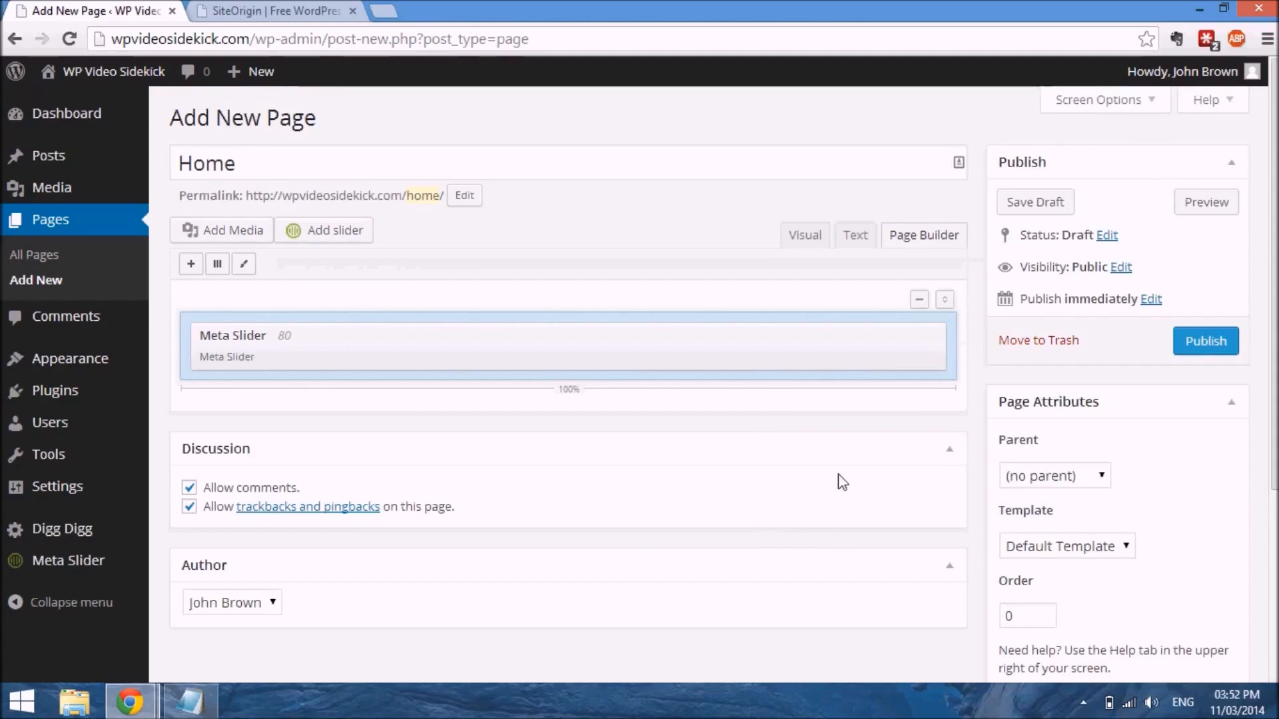
Add a one-column row below the Meta Slider row.
click(218, 264)
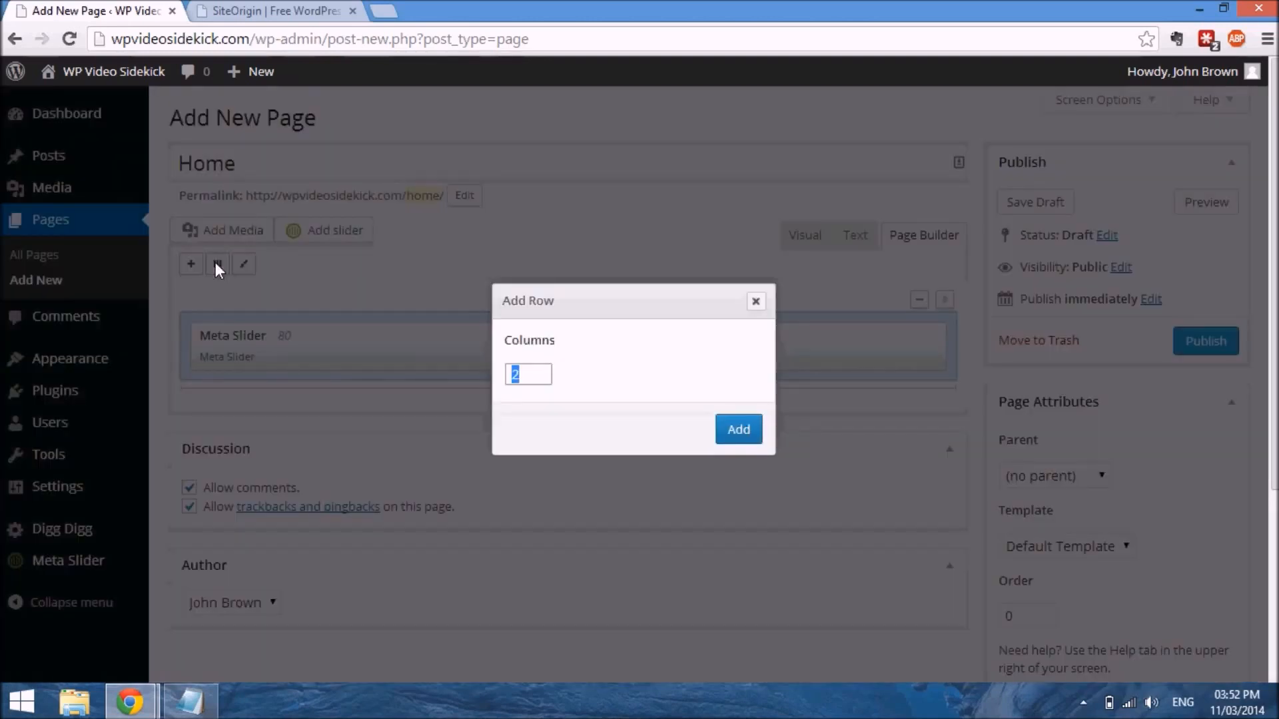
text(1)
click(739, 430)
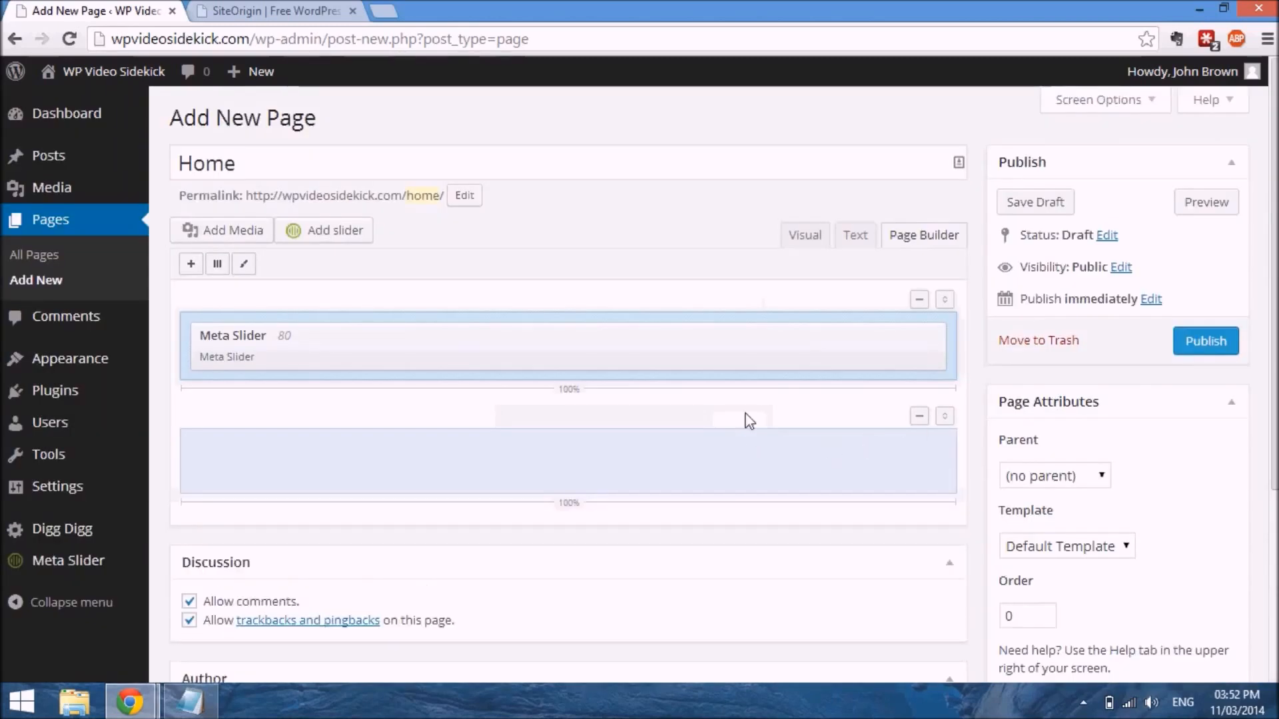
Add a Visual Editor widget and paste into it "We Build Free WordPress Themes and Plugins" and "Explore Our Themes" from the pbdemo Notepad file.
click(192, 267)
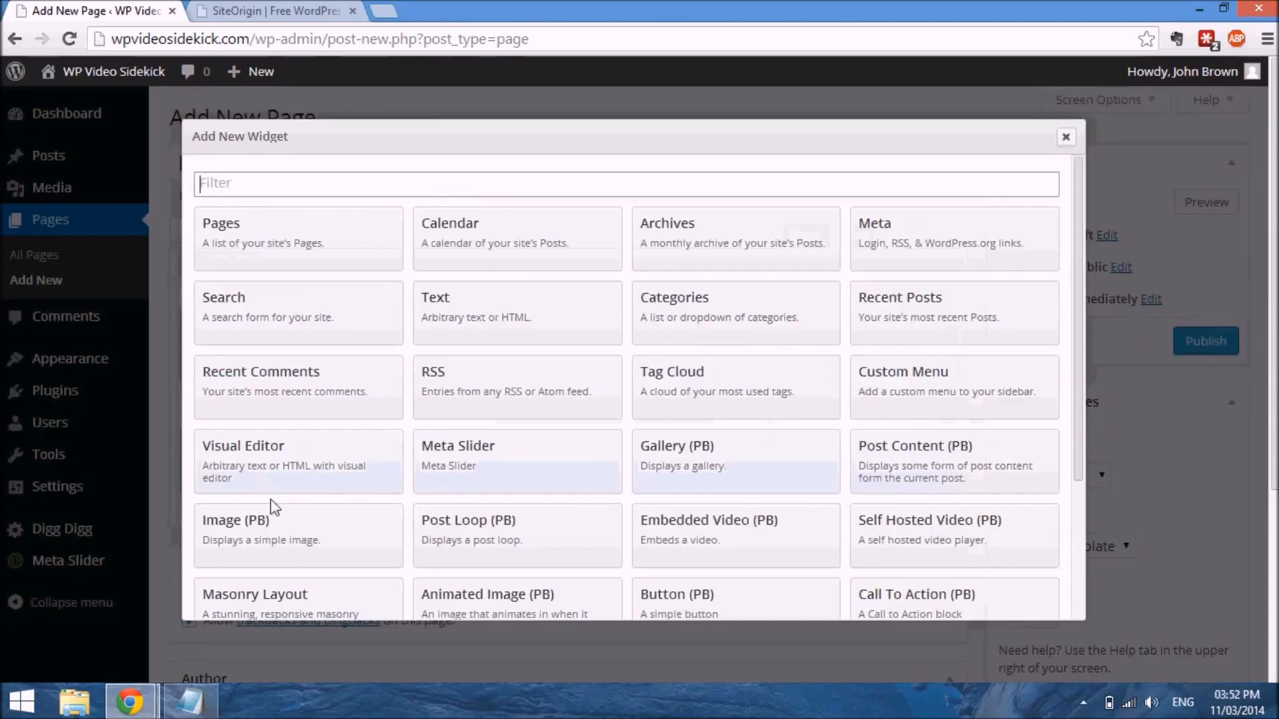
click(277, 466)
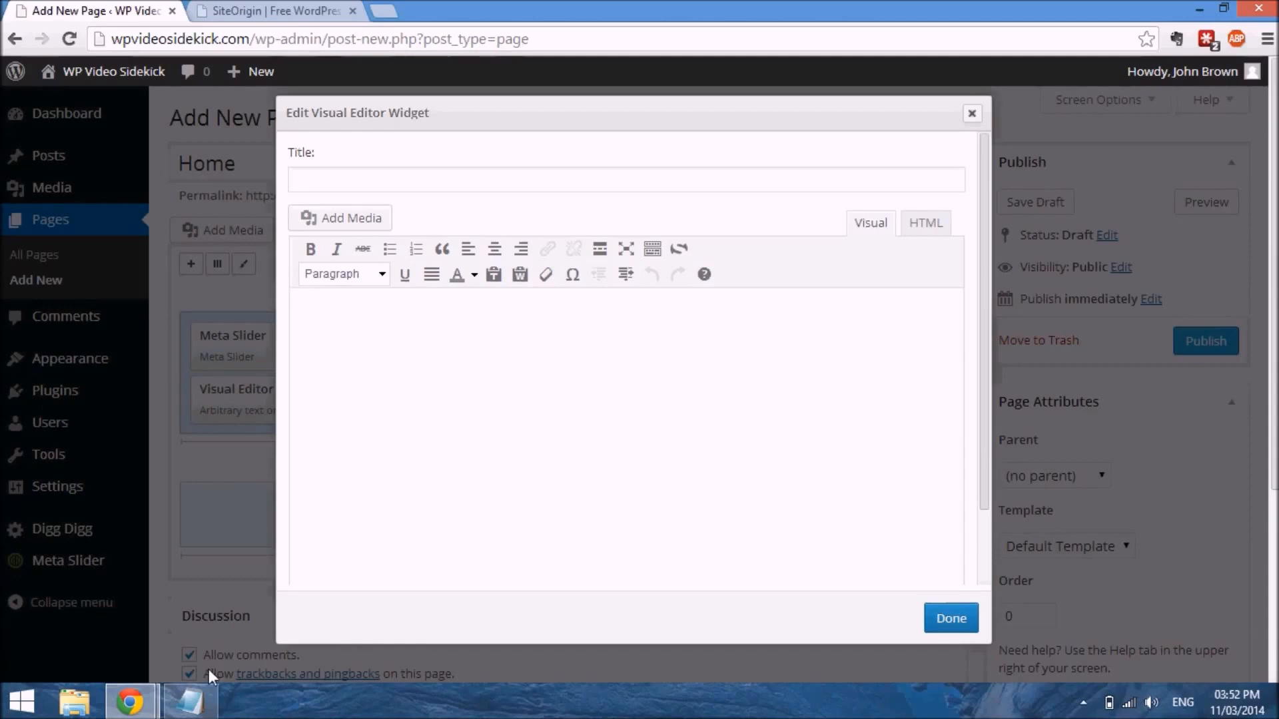
click(190, 702)
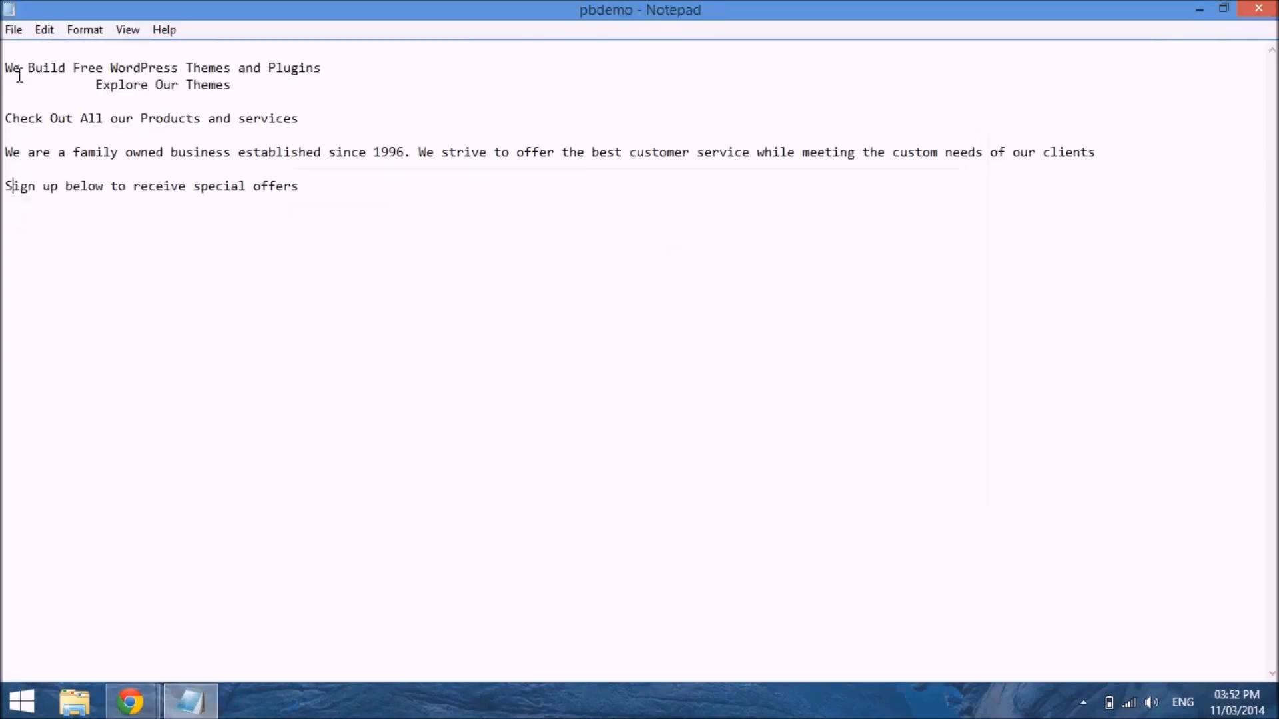
drag(6, 68, 319, 77)
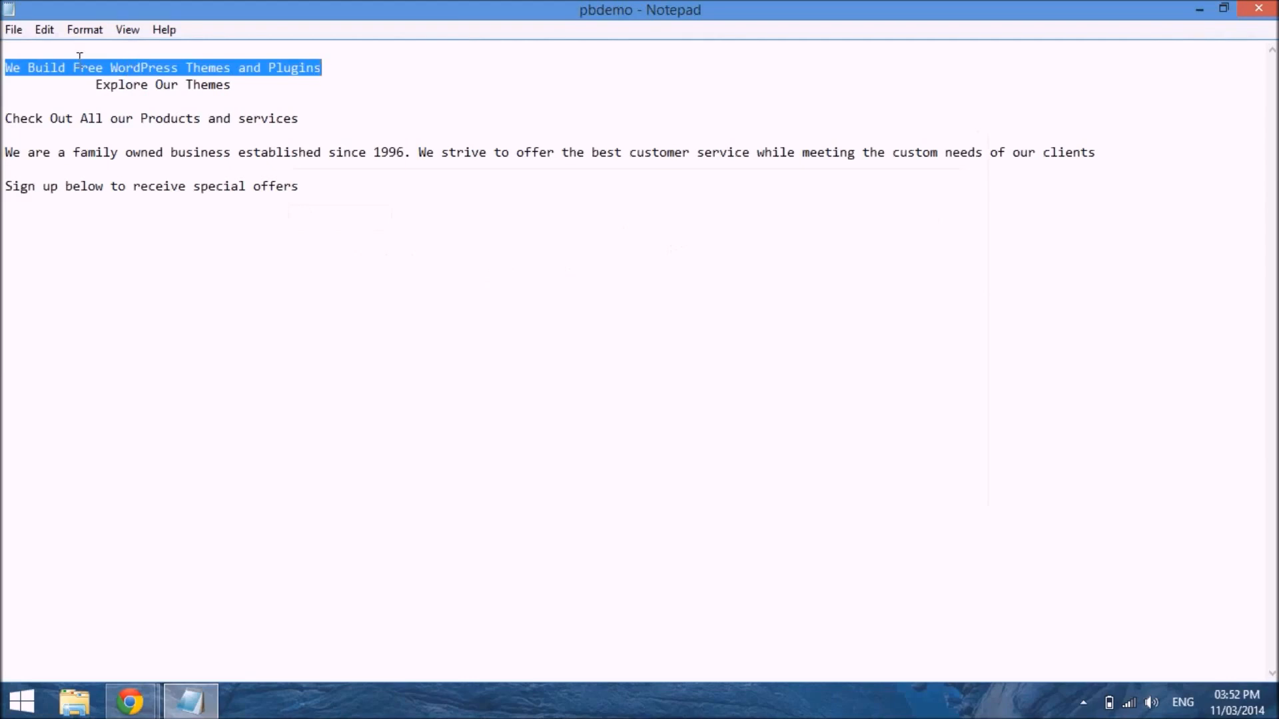
drag(6, 69, 232, 90)
key(ctrl+c)
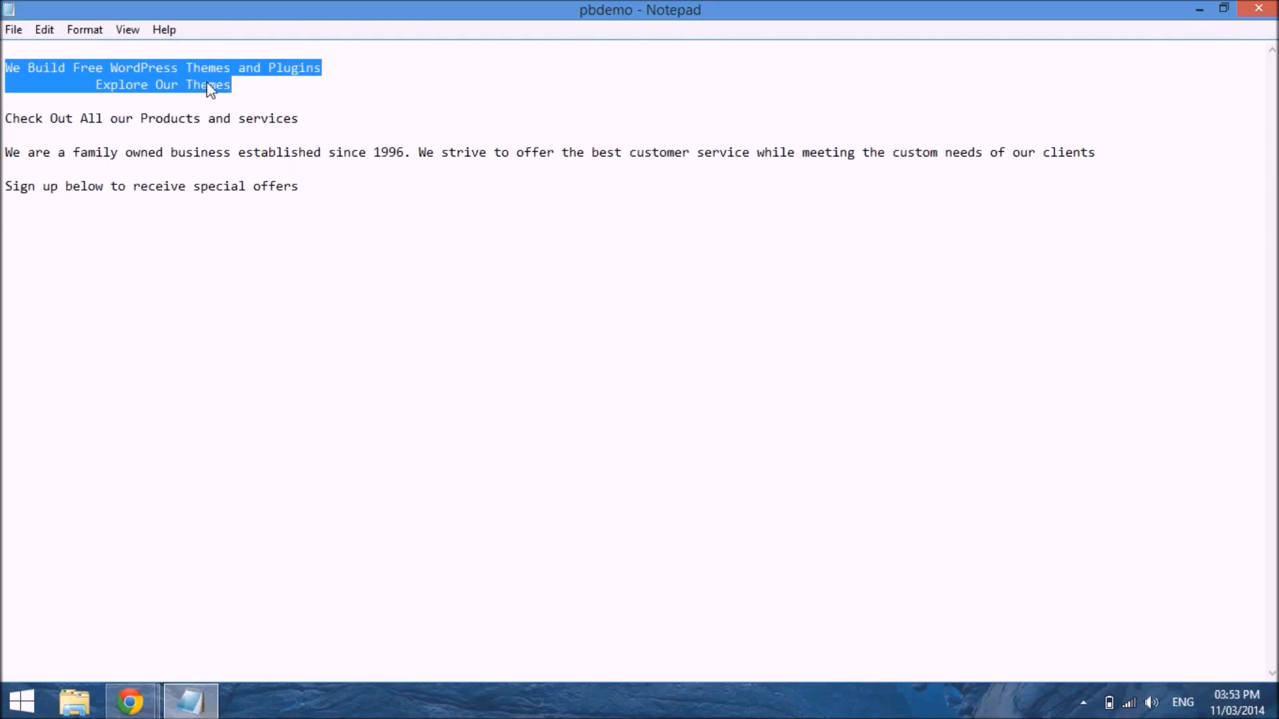
right_click(208, 82)
click(130, 703)
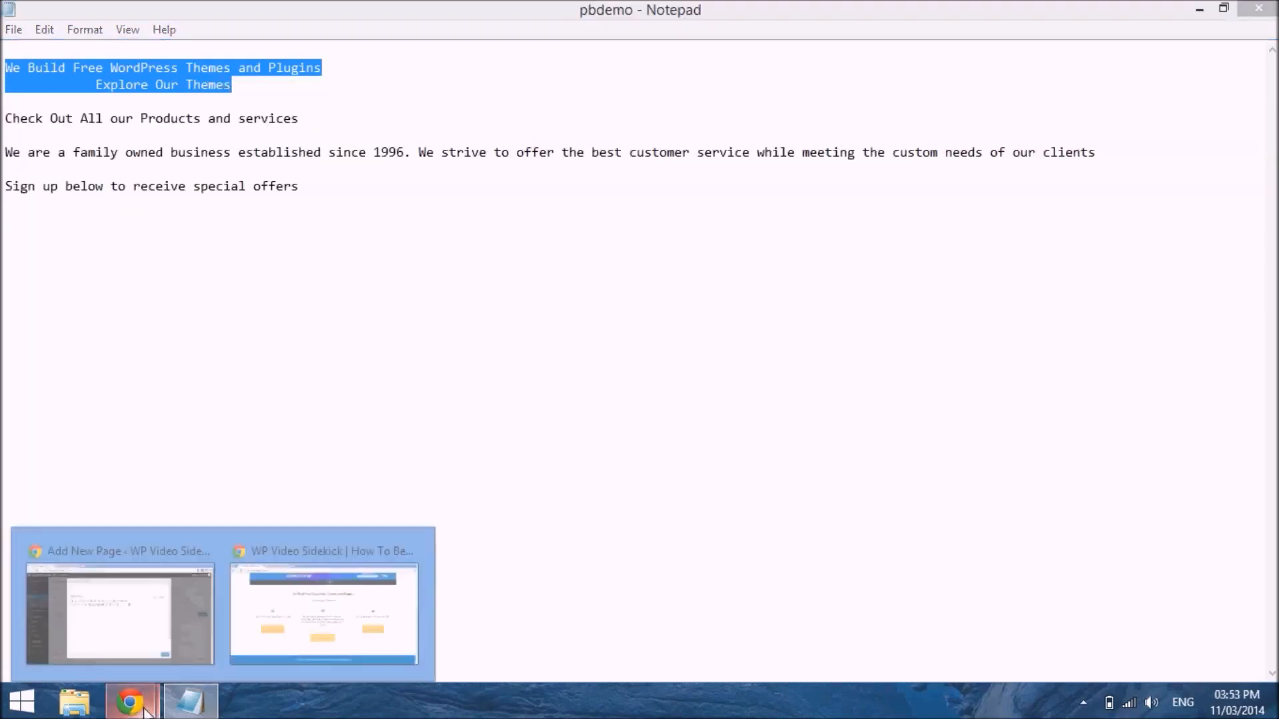
click(146, 631)
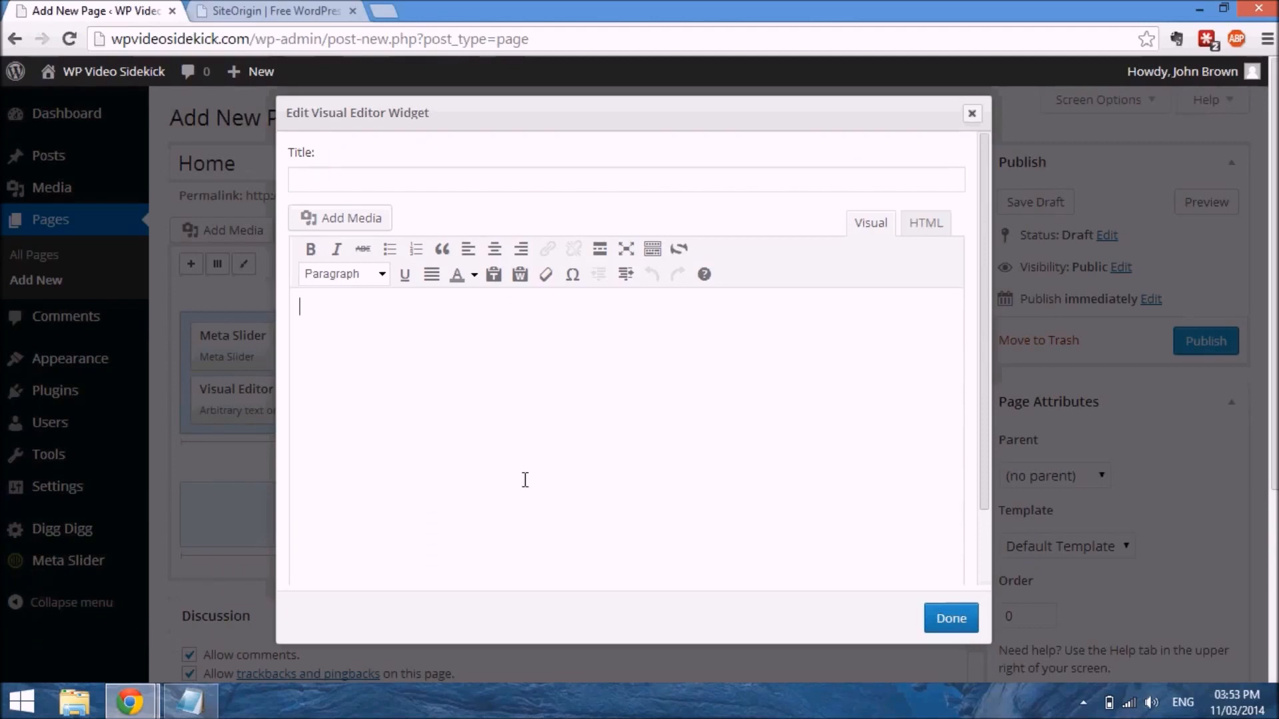
key(ctrl+v)
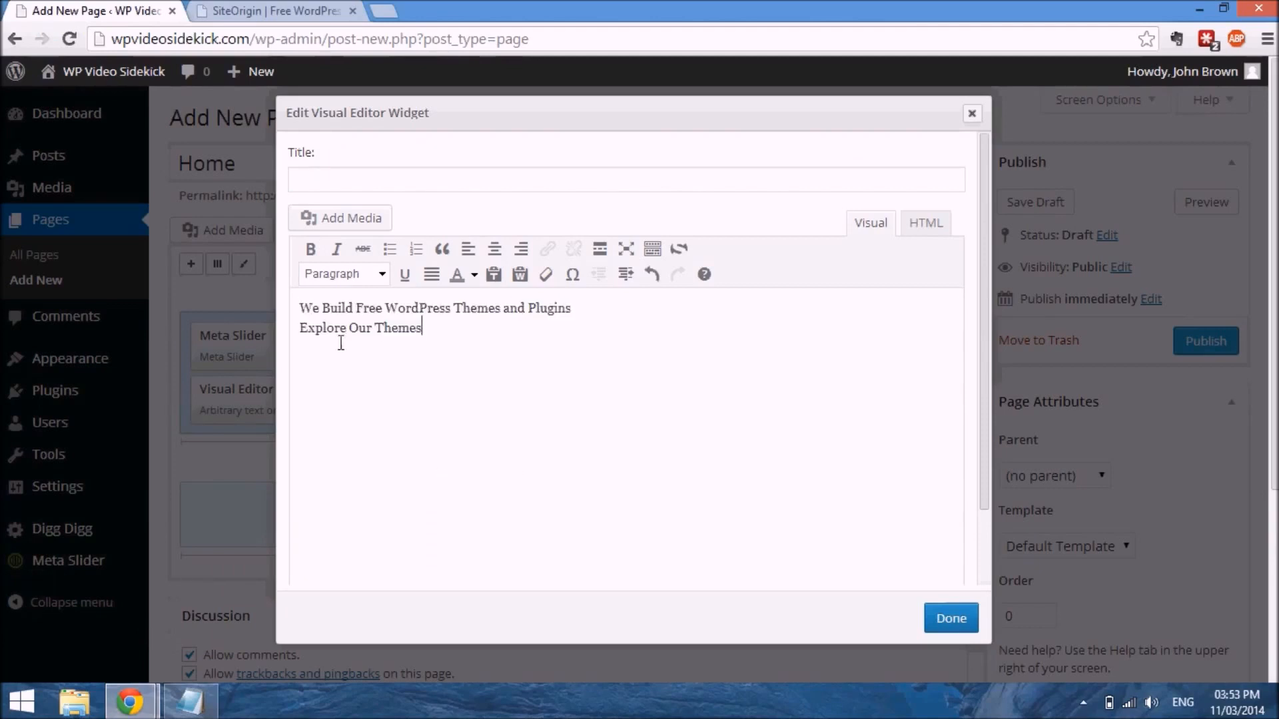
Centre both lines of the widget text and format "We Build Free WordPress Themes and Plugins" as Heading 2.
drag(300, 308, 439, 351)
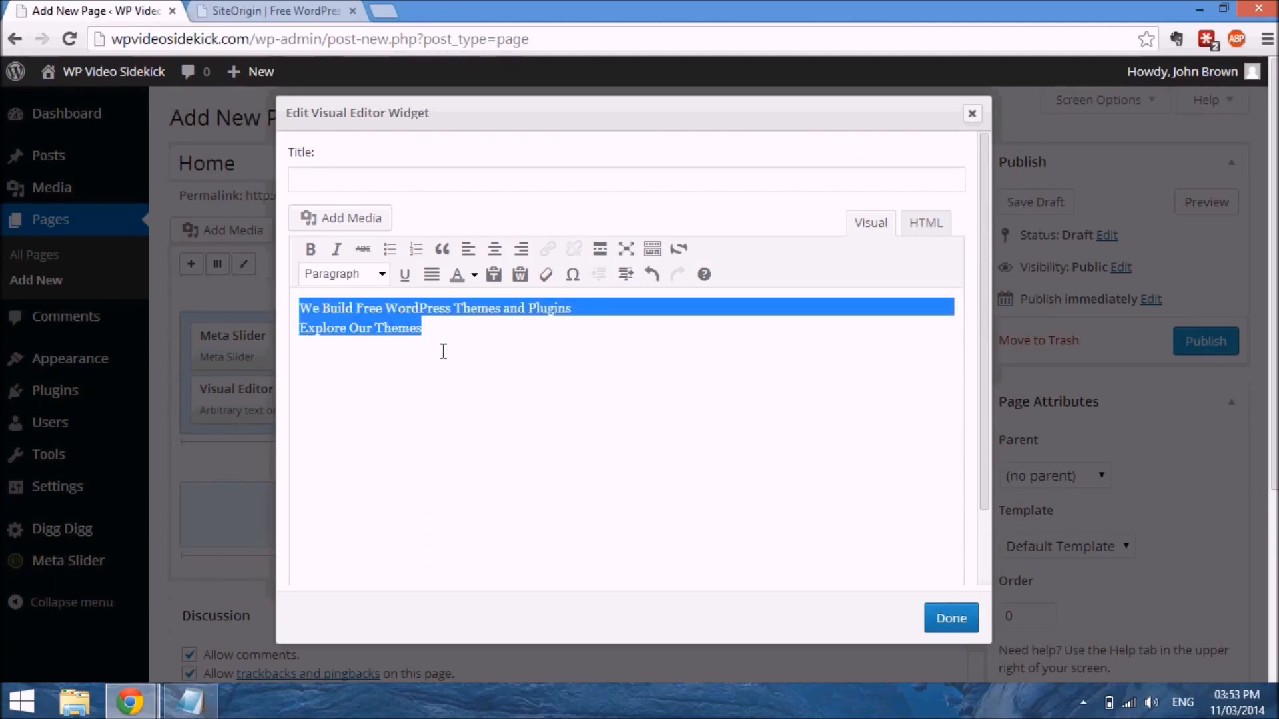
click(494, 250)
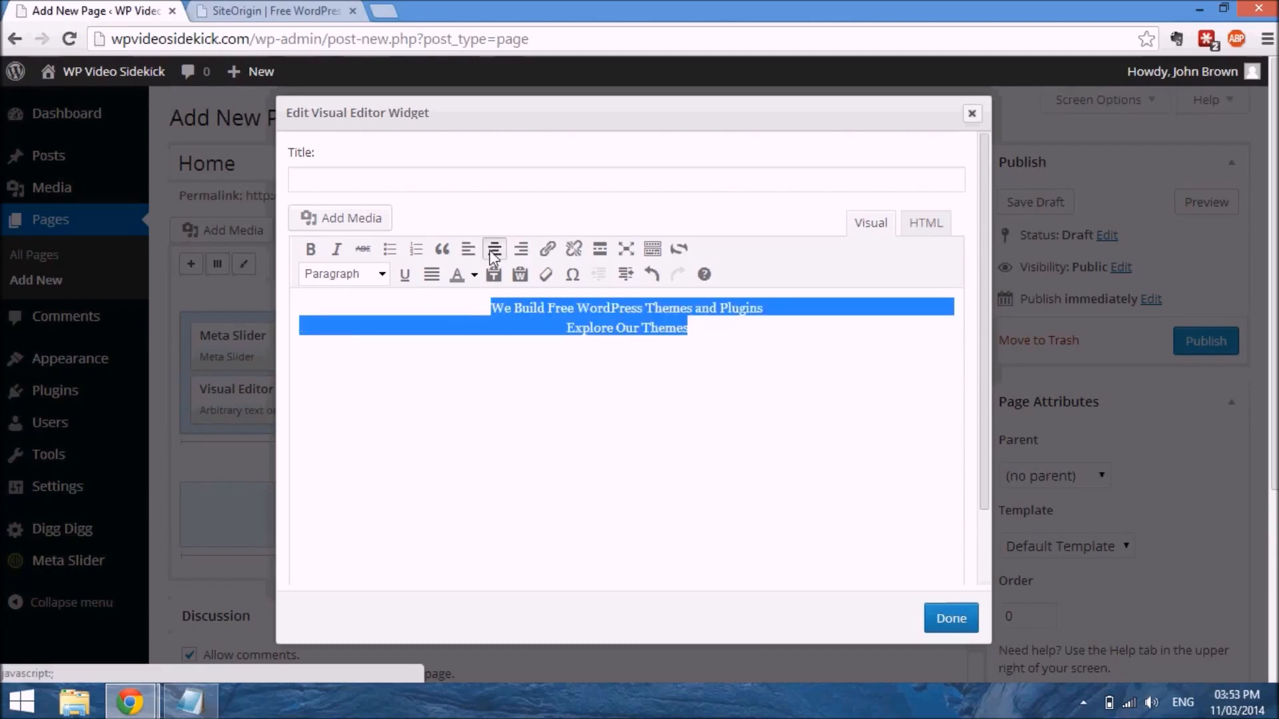
click(573, 332)
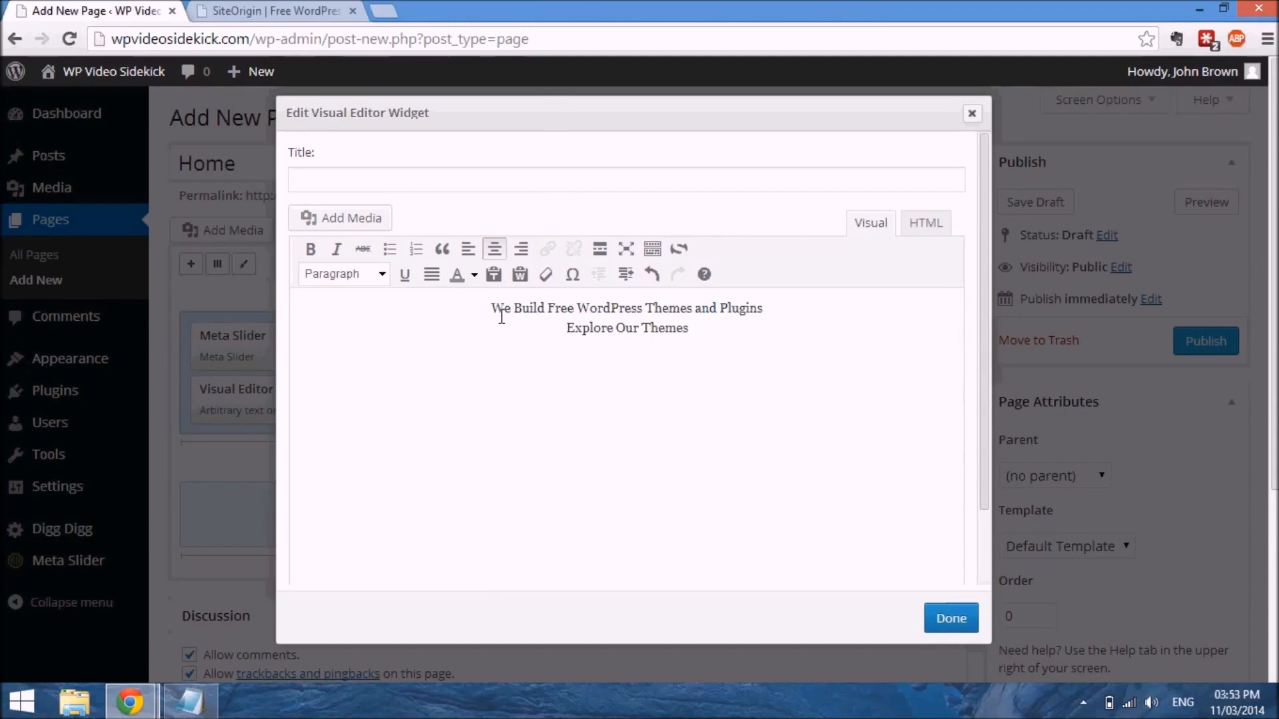
drag(491, 309, 777, 320)
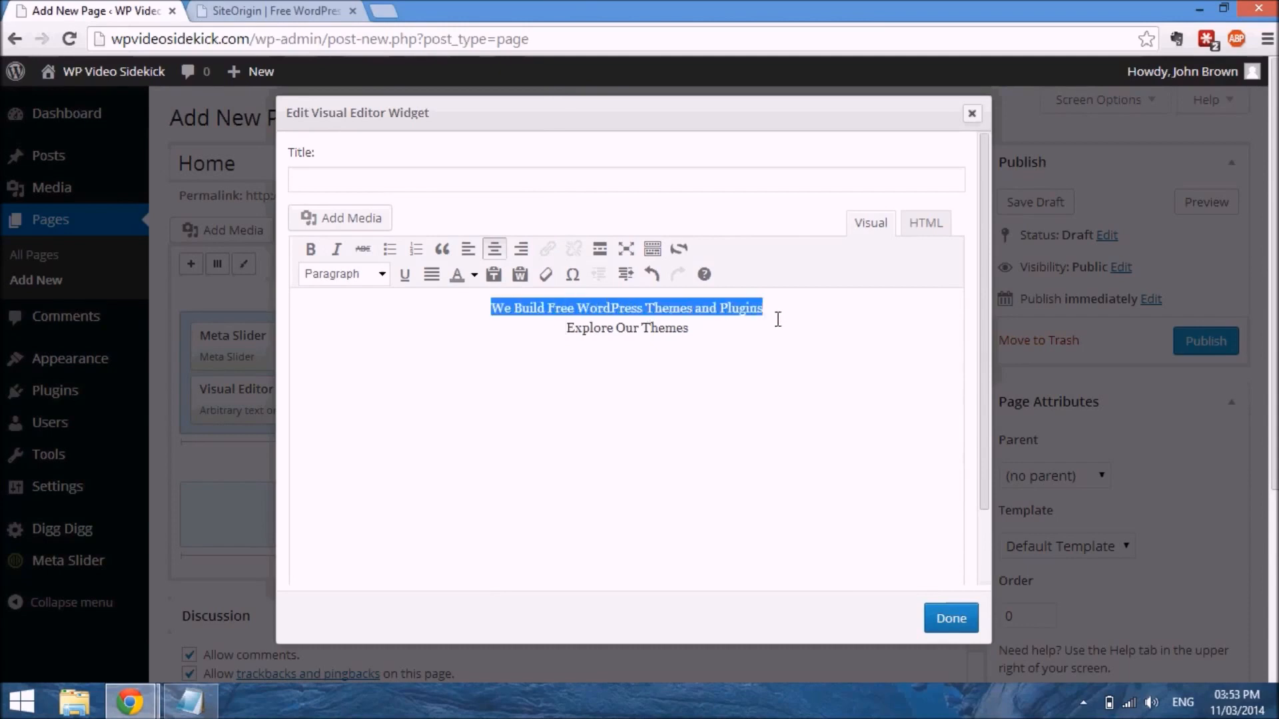
click(383, 274)
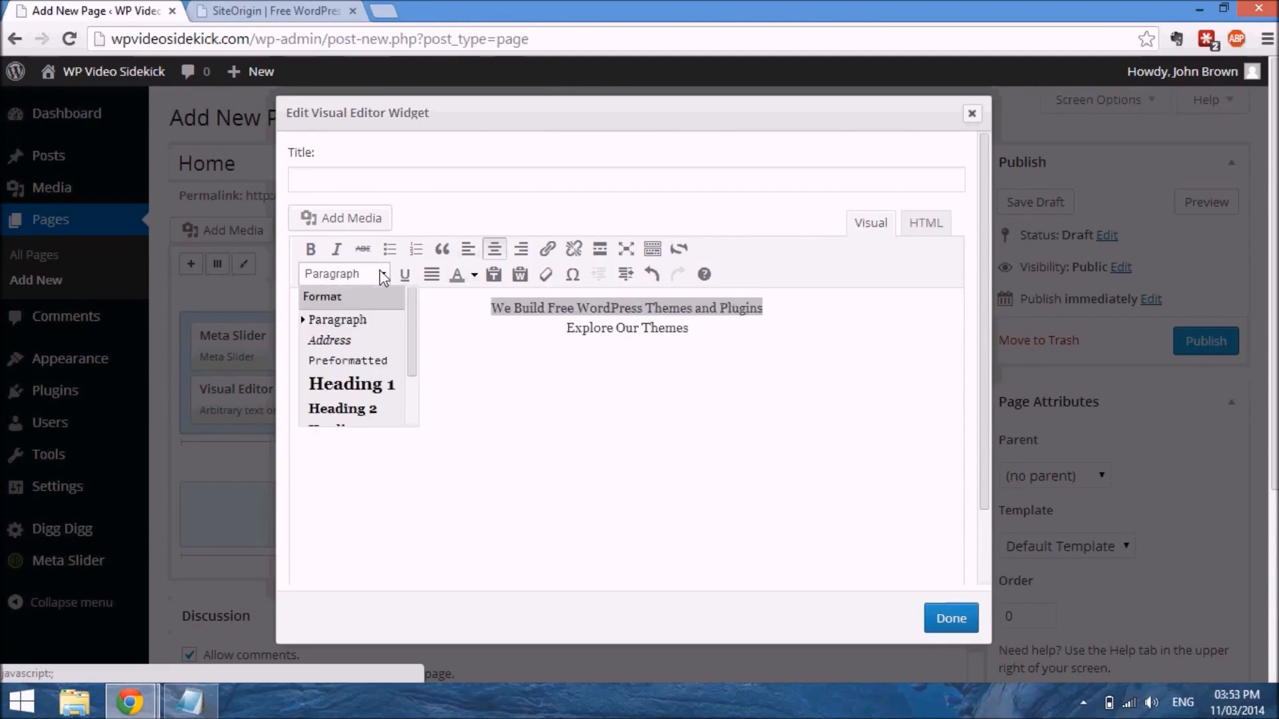
click(363, 409)
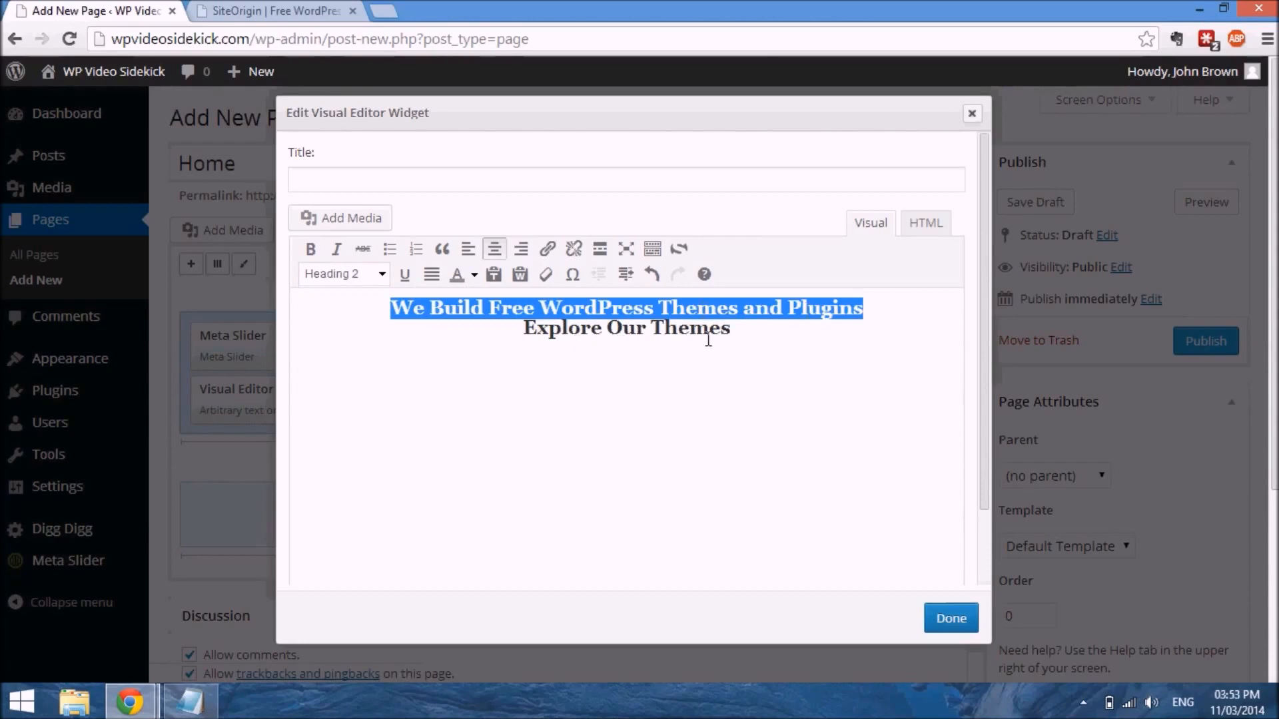
Split "Explore Our Themes" into its own paragraph and format it as Heading 3.
click(537, 336)
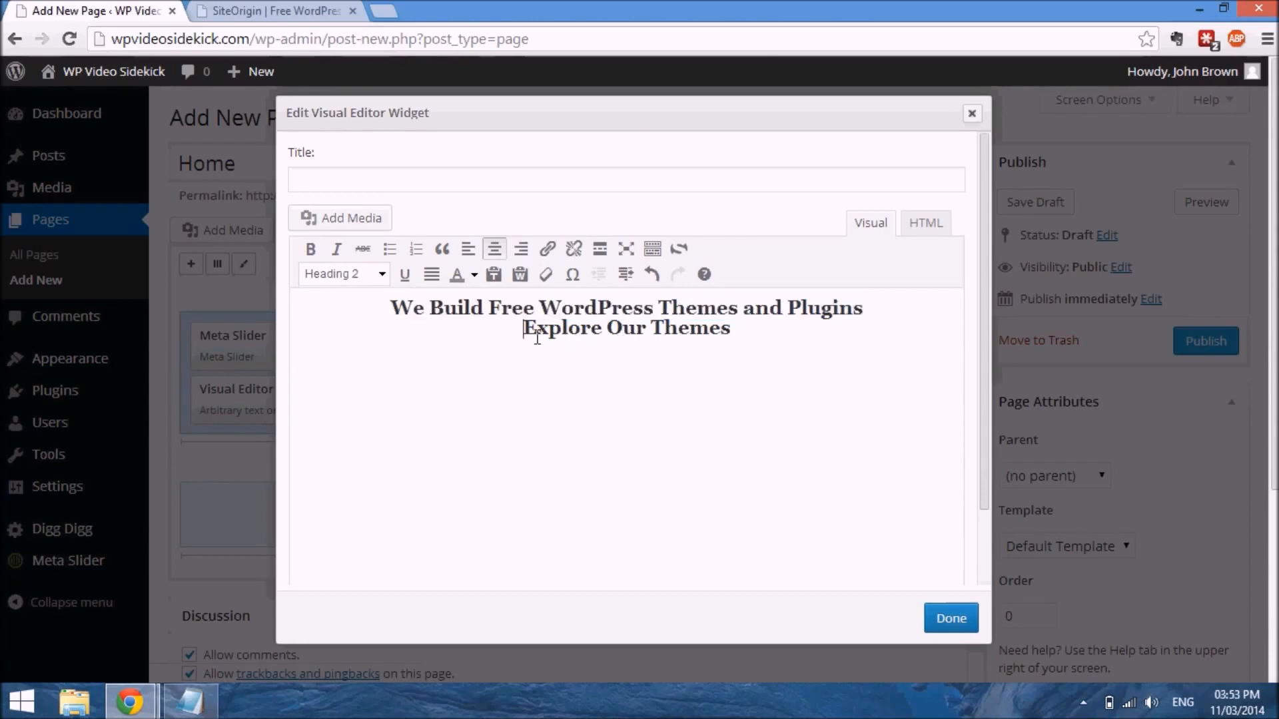
key(Return)
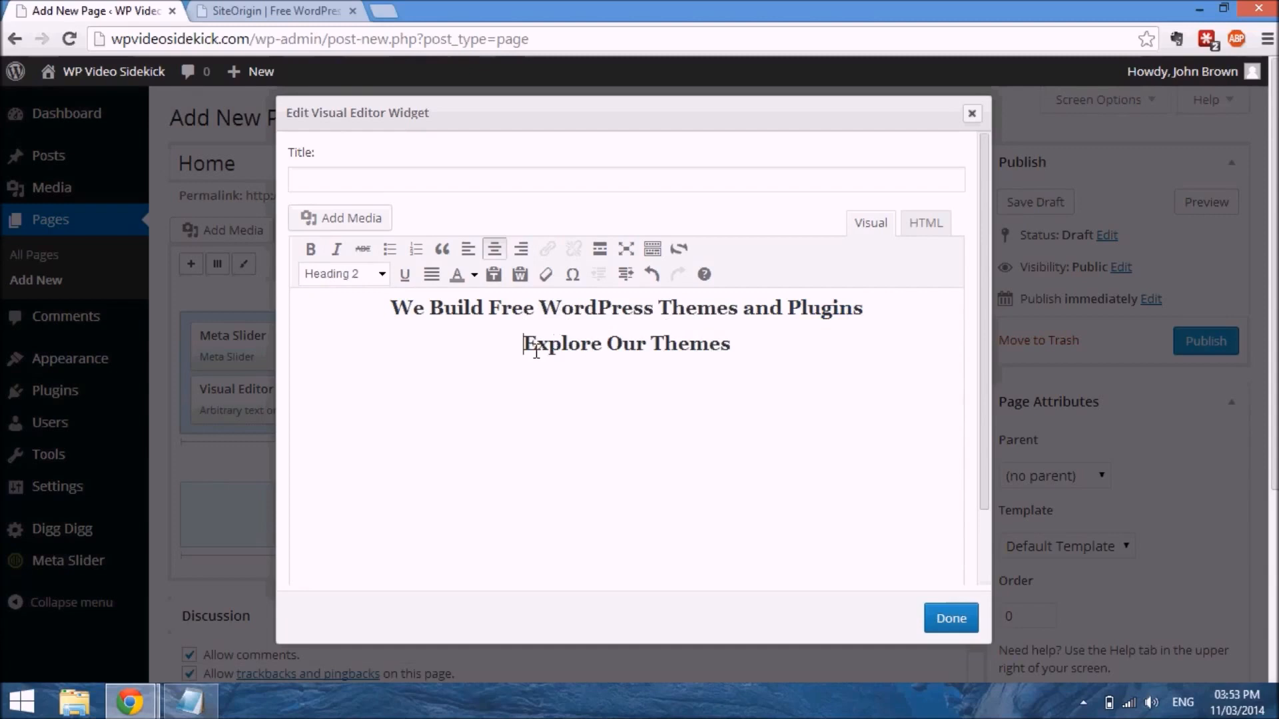
drag(524, 345, 760, 351)
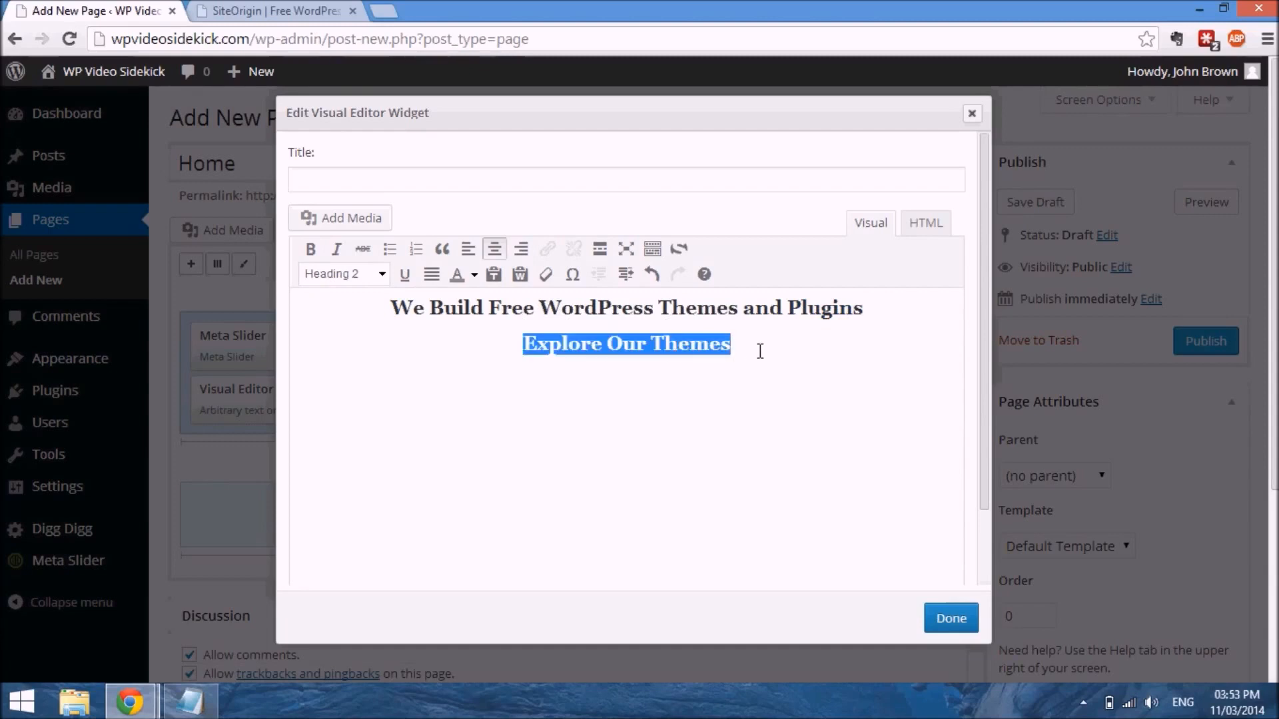
click(382, 275)
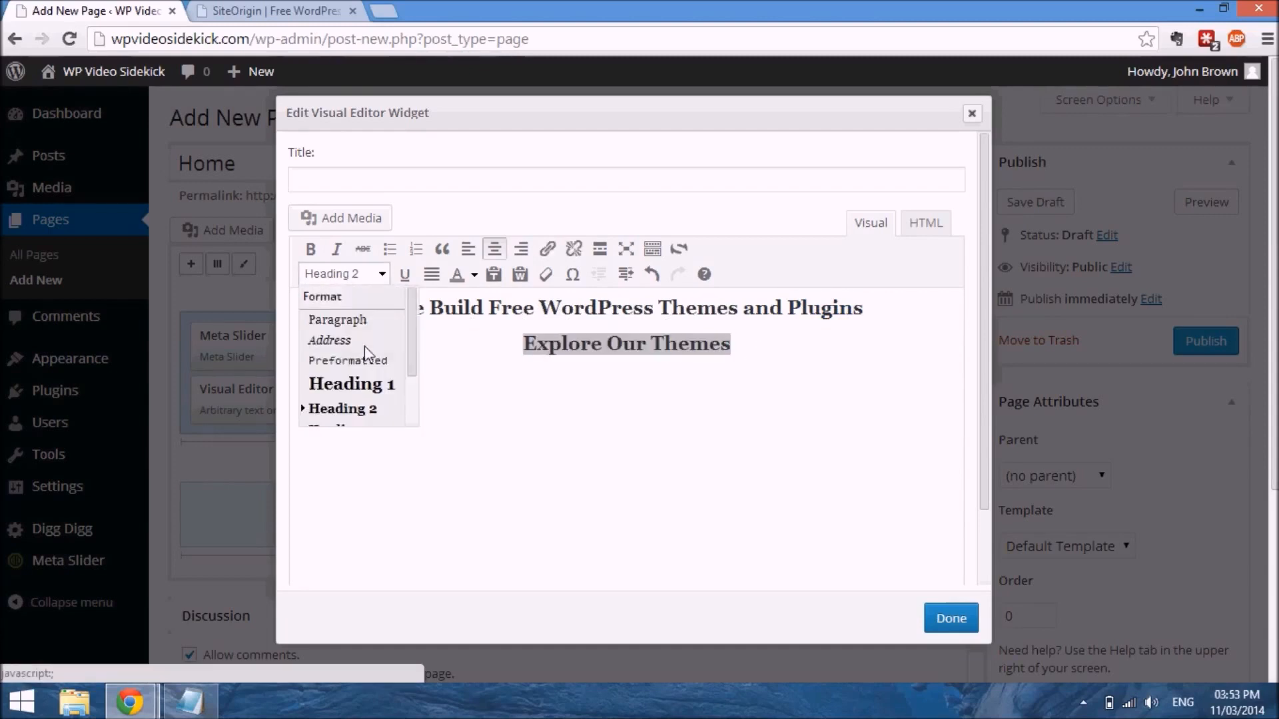
scroll(382, 389, down, 5)
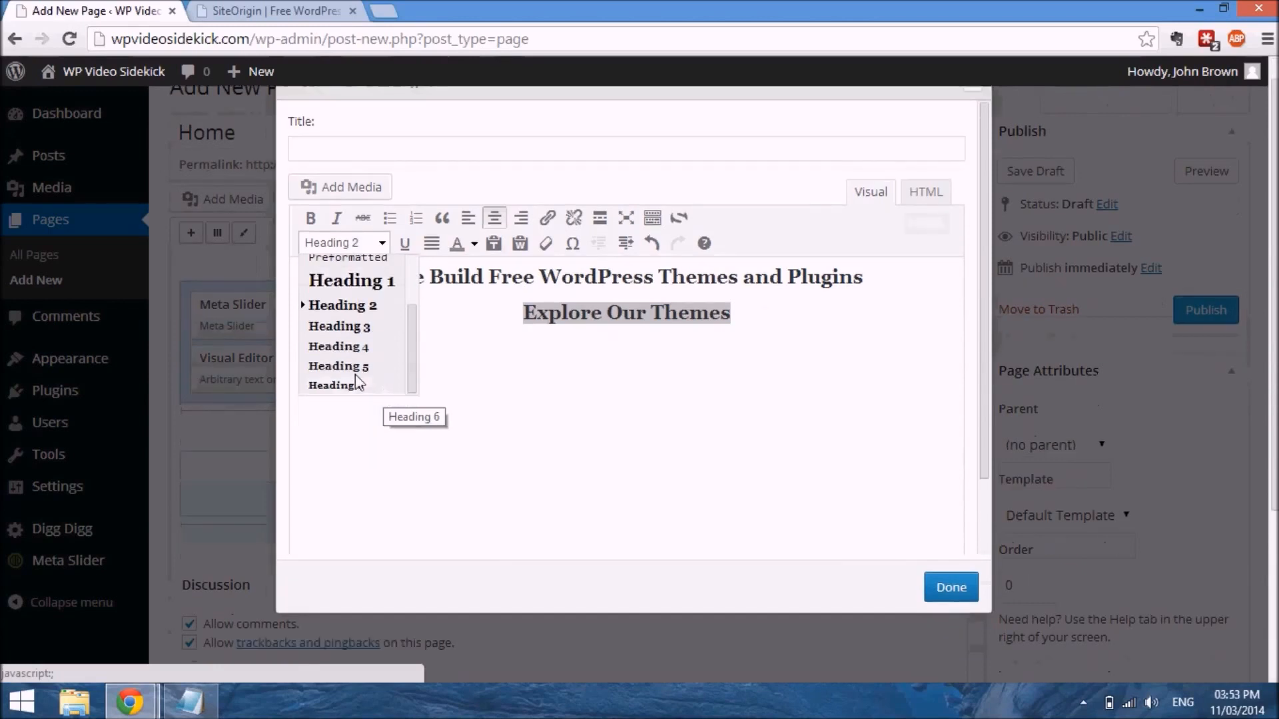
click(360, 330)
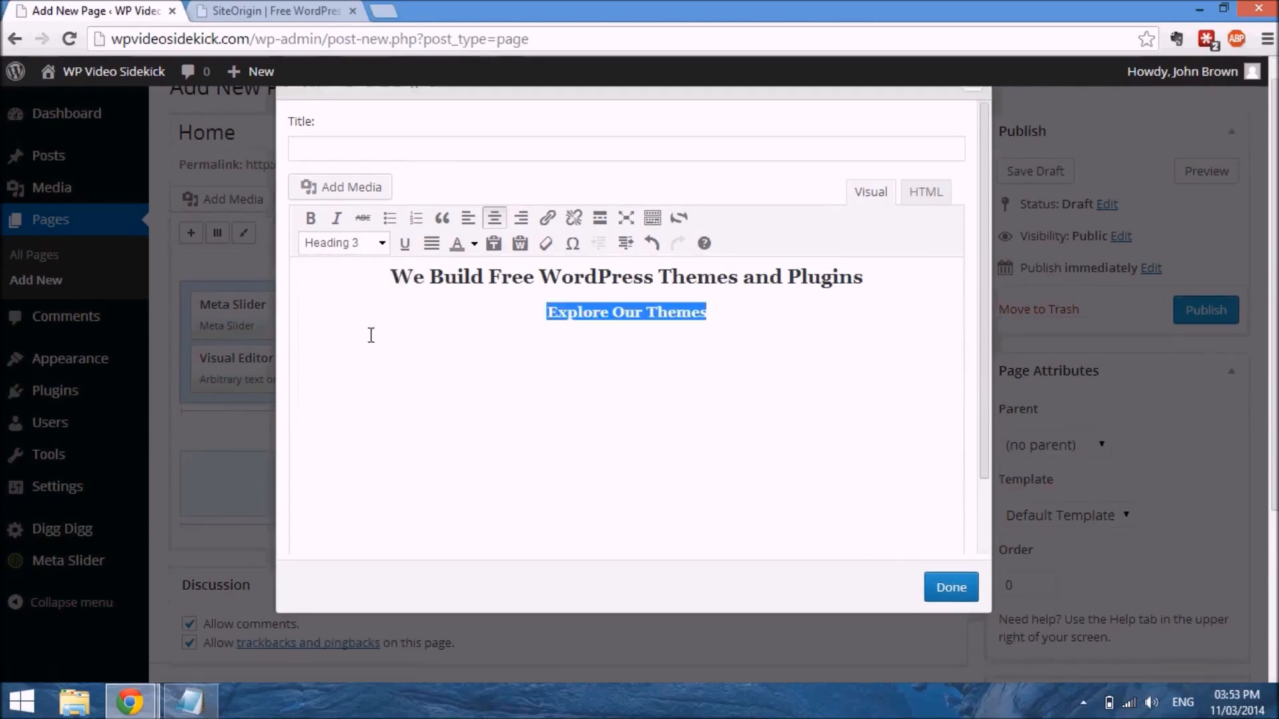
click(548, 220)
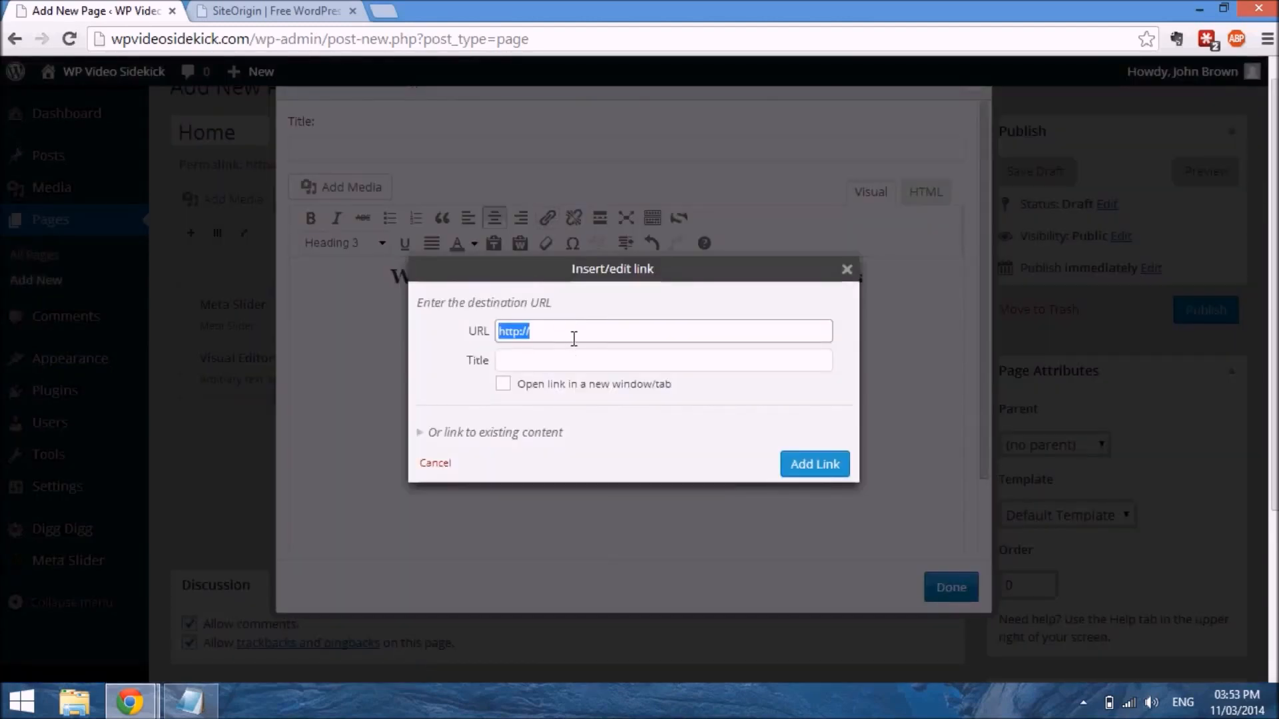
click(574, 339)
text(google.com)
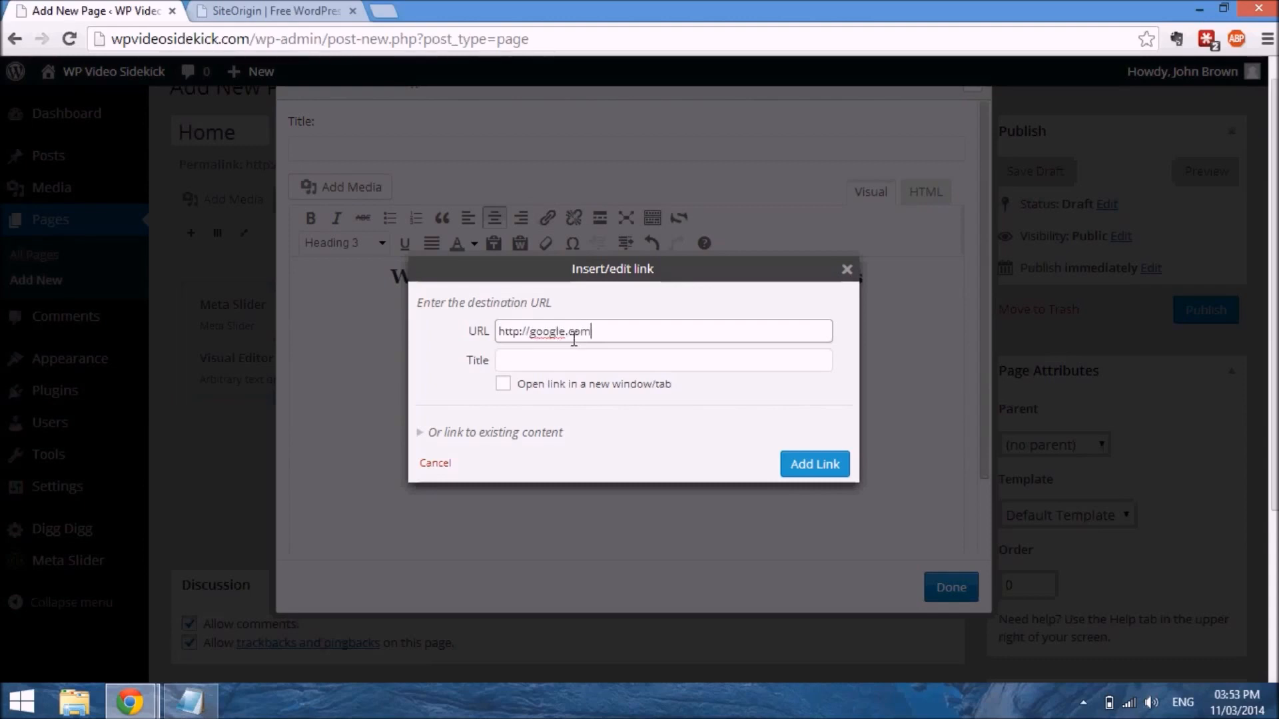
click(505, 385)
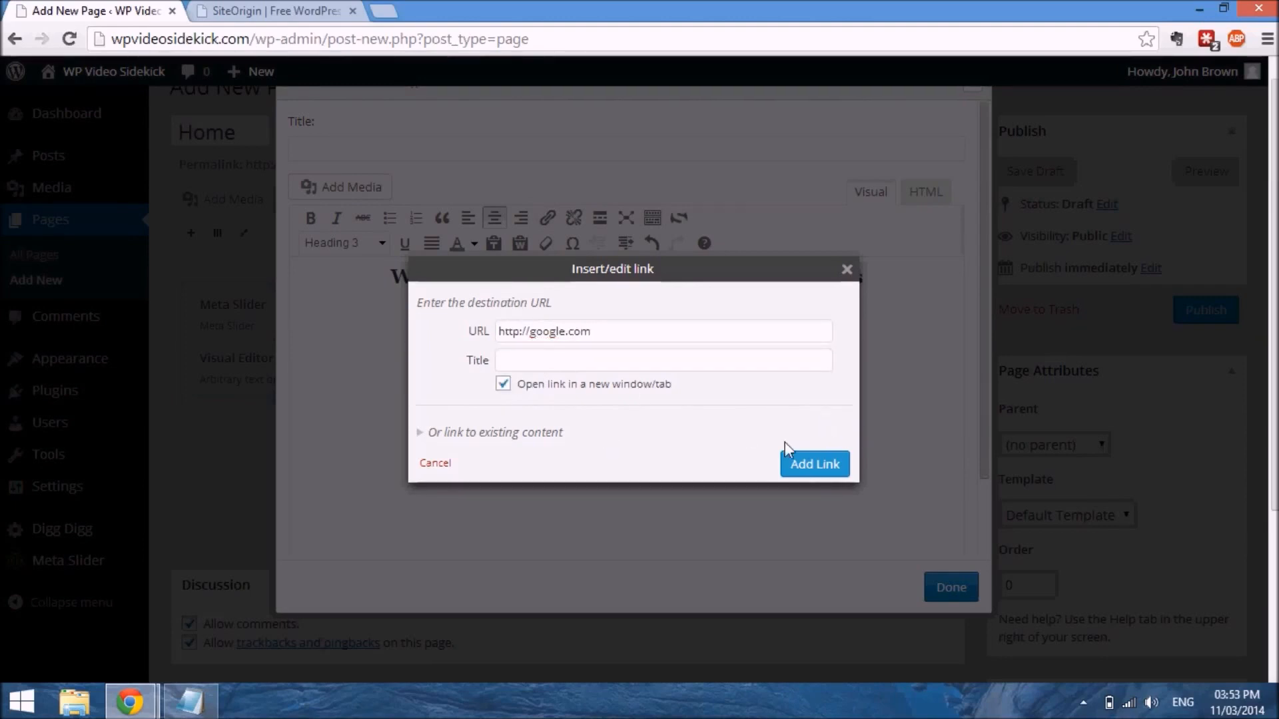
click(809, 467)
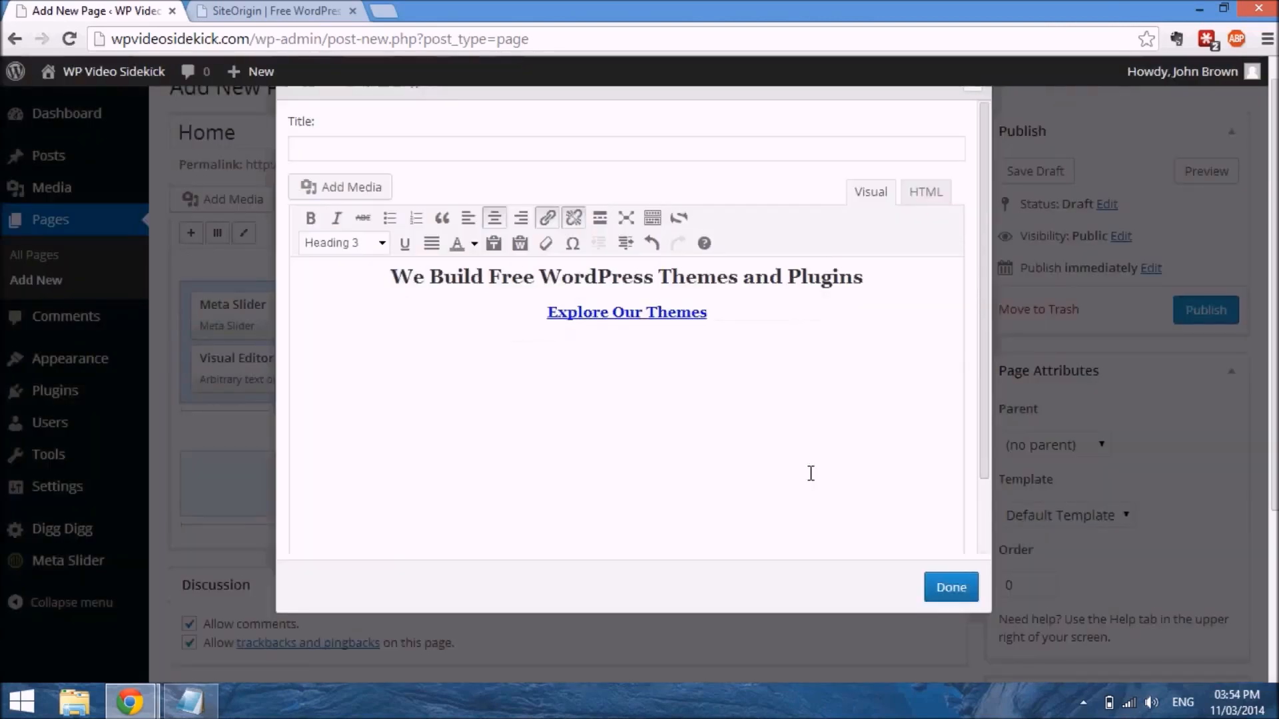
click(948, 588)
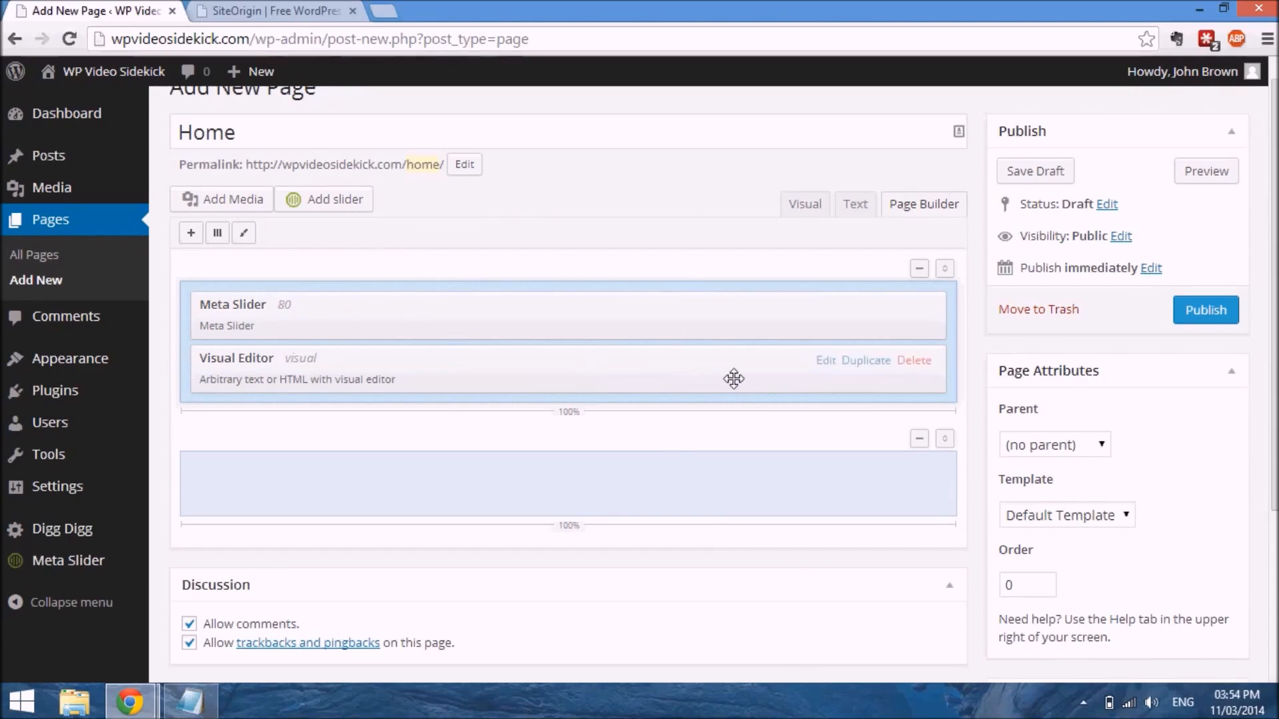
Move the Visual Editor widget into the empty second row and add a three-column row below it.
drag(739, 391, 734, 500)
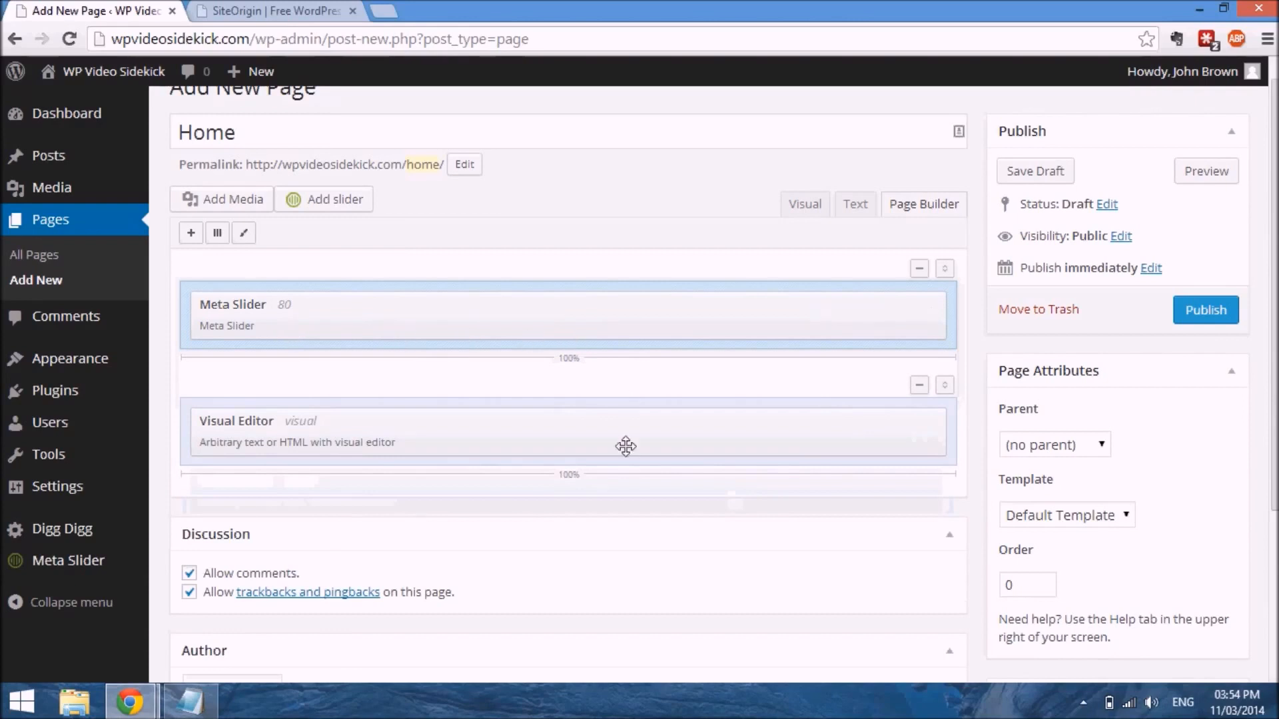
click(193, 235)
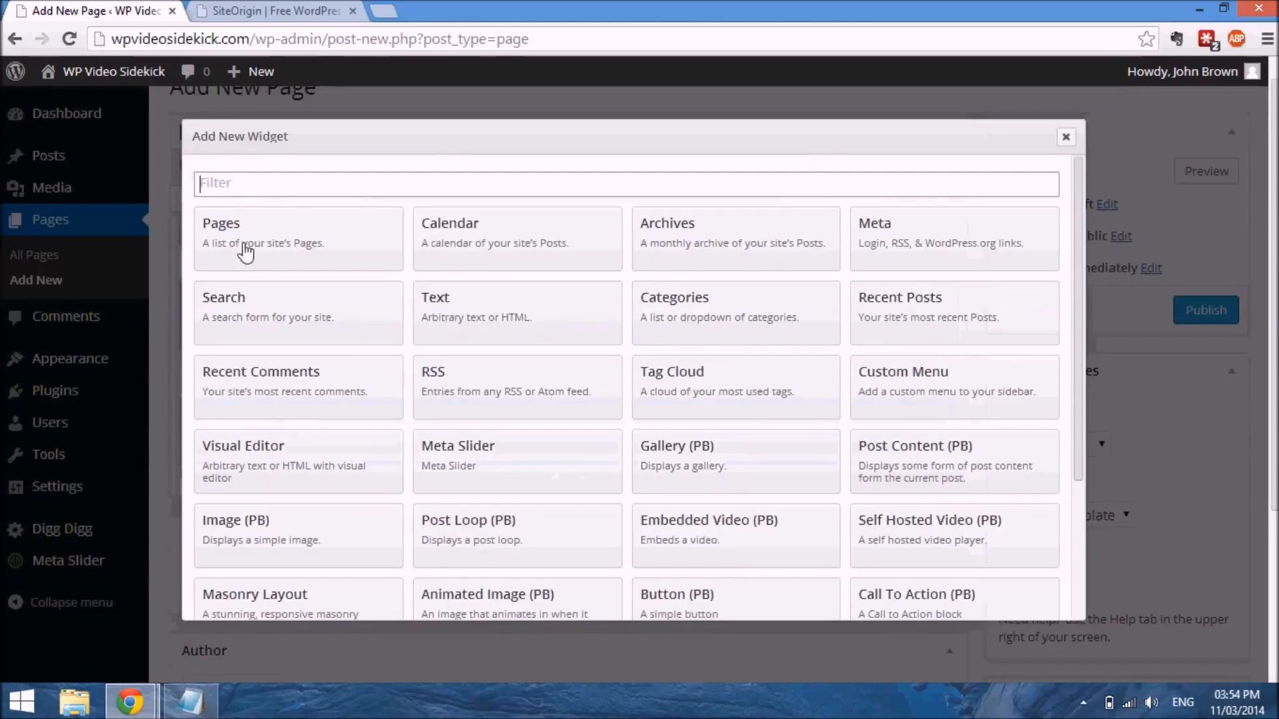
click(1066, 136)
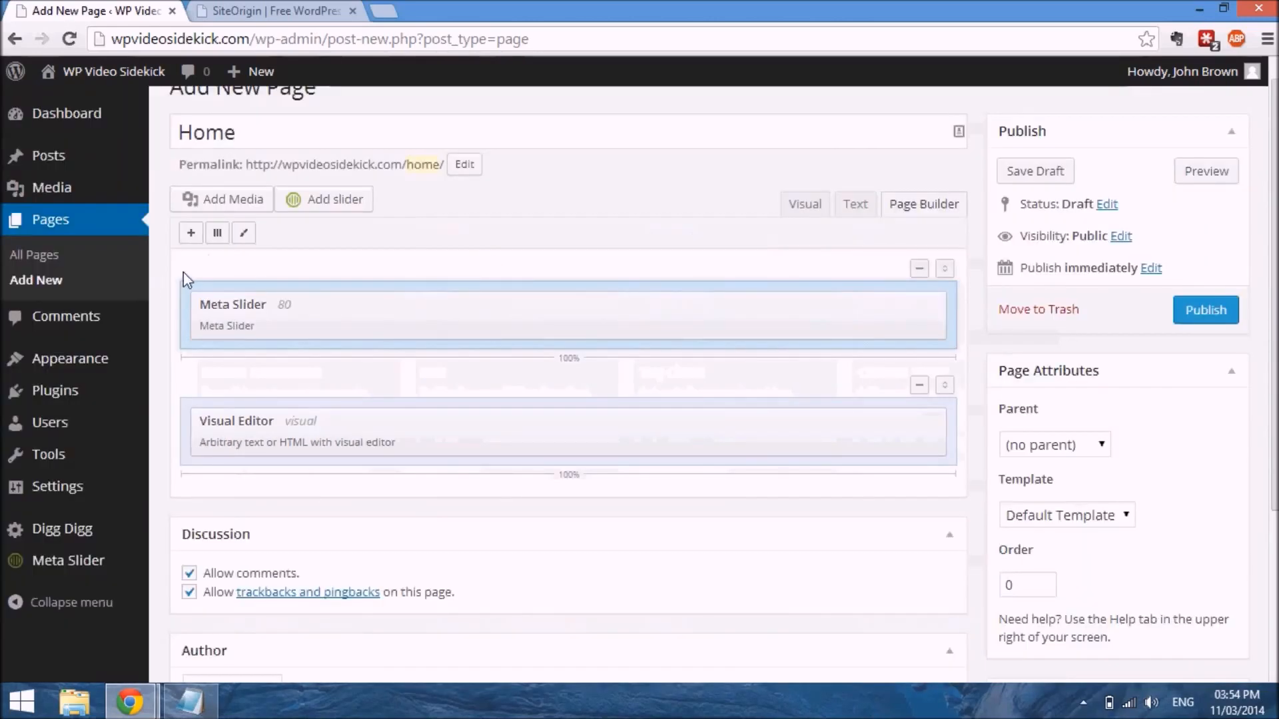
click(219, 233)
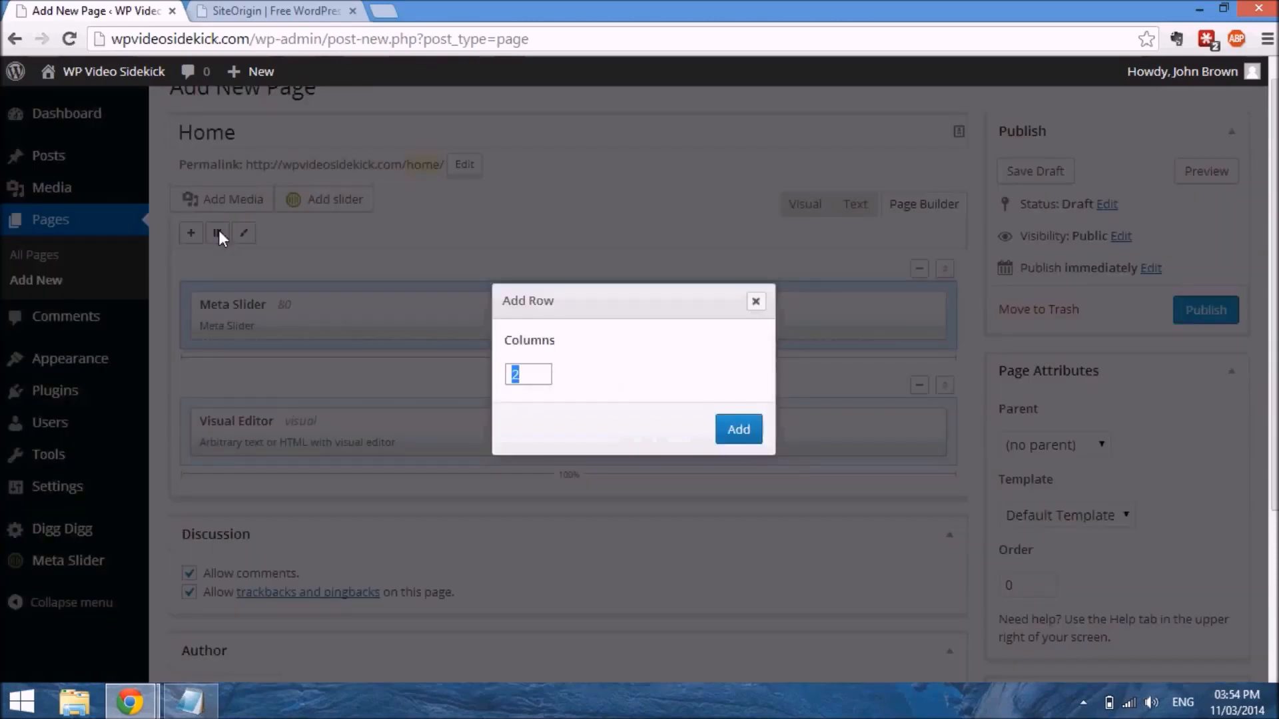
text(3)
click(724, 437)
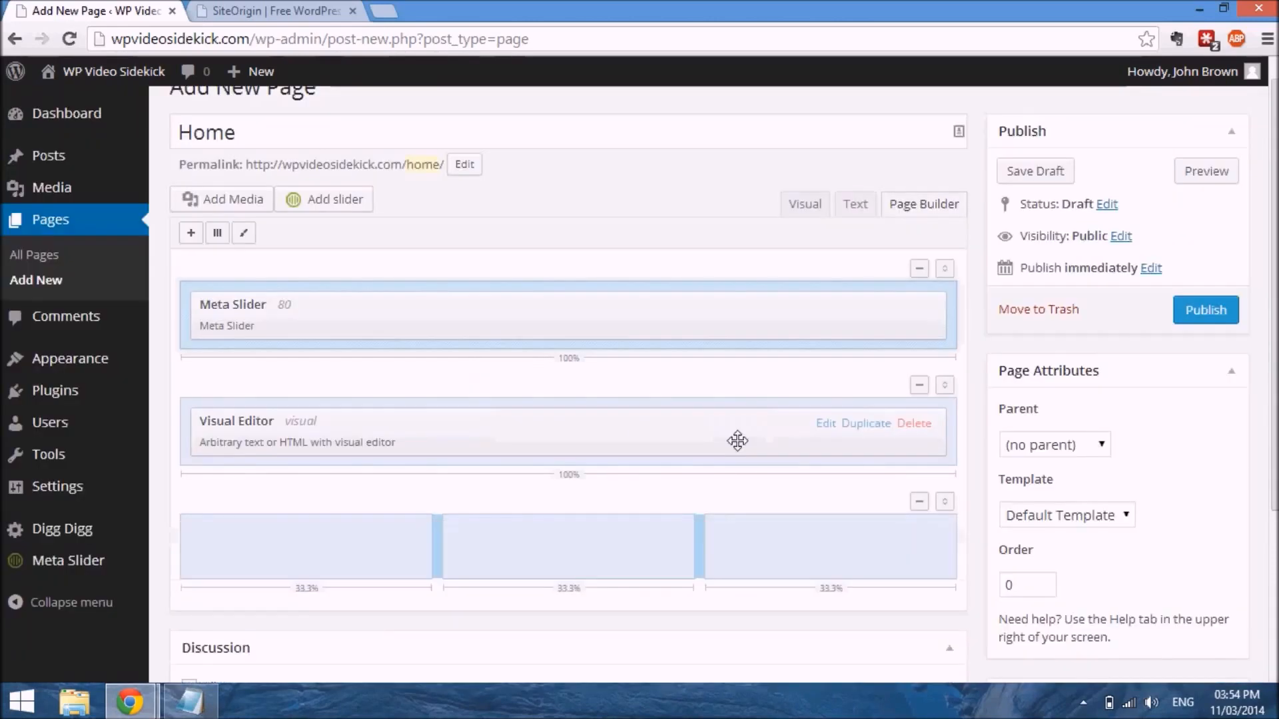
Add a Visual Editor widget to the first column of the three-column row.
scroll(680, 506, down, 2)
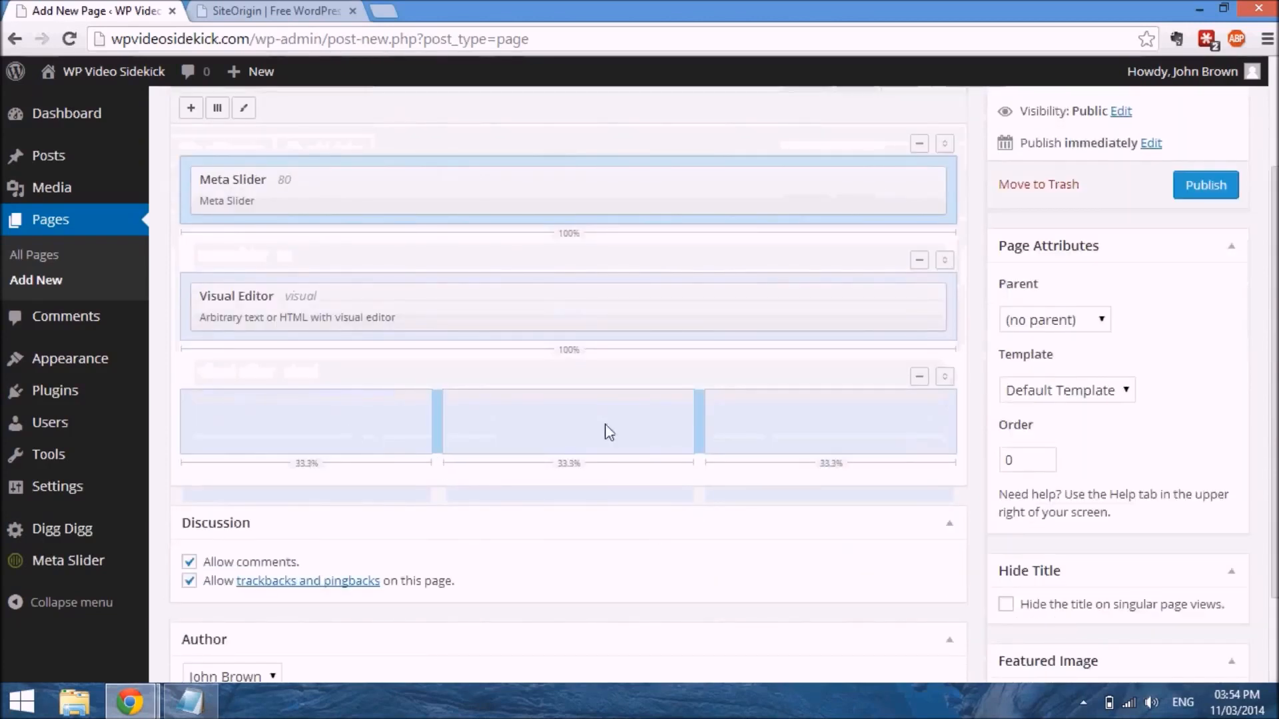
click(326, 435)
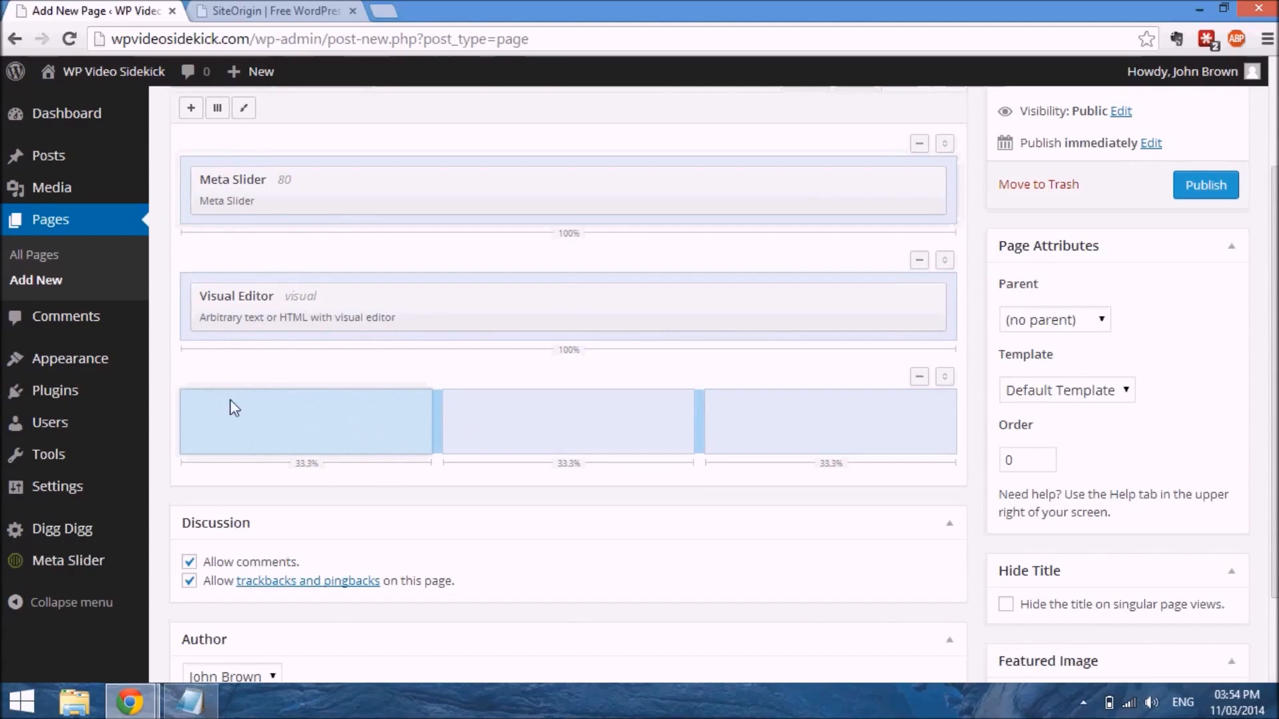
click(191, 109)
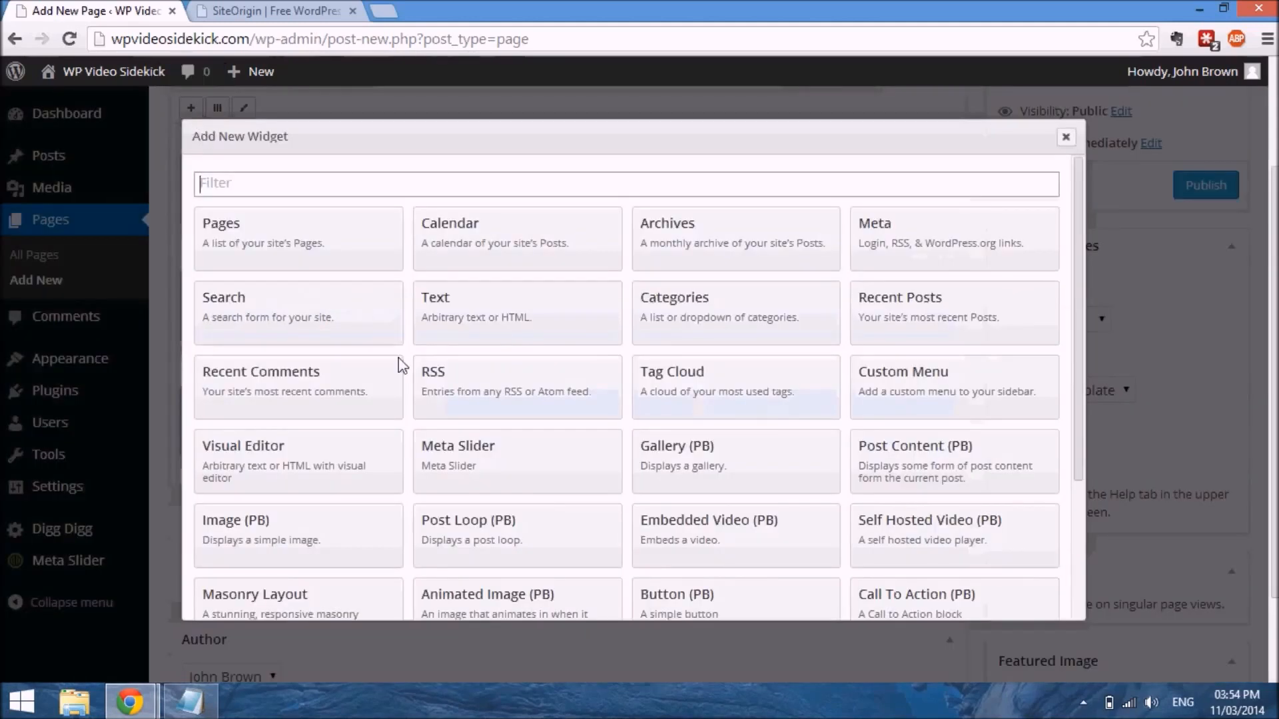
click(329, 454)
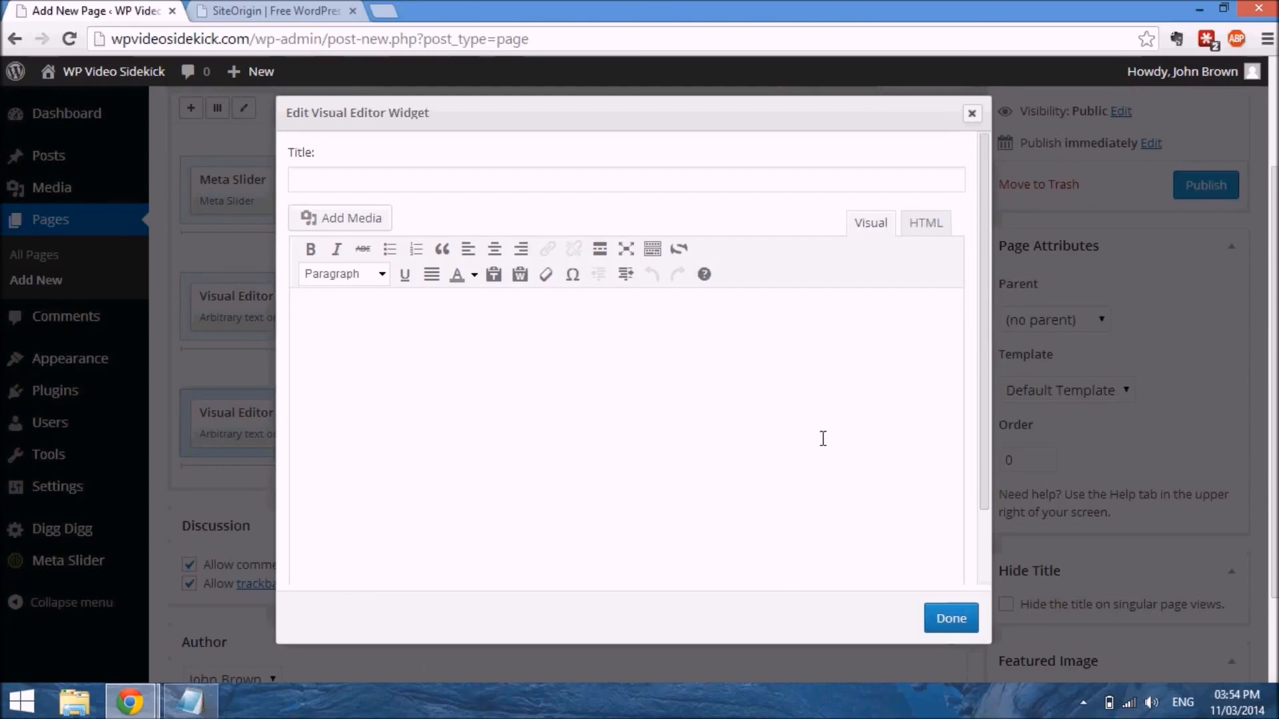
Copy "Check Out All our Products and services" from the pbdemo Notepad file into the new widget and centre it.
click(189, 708)
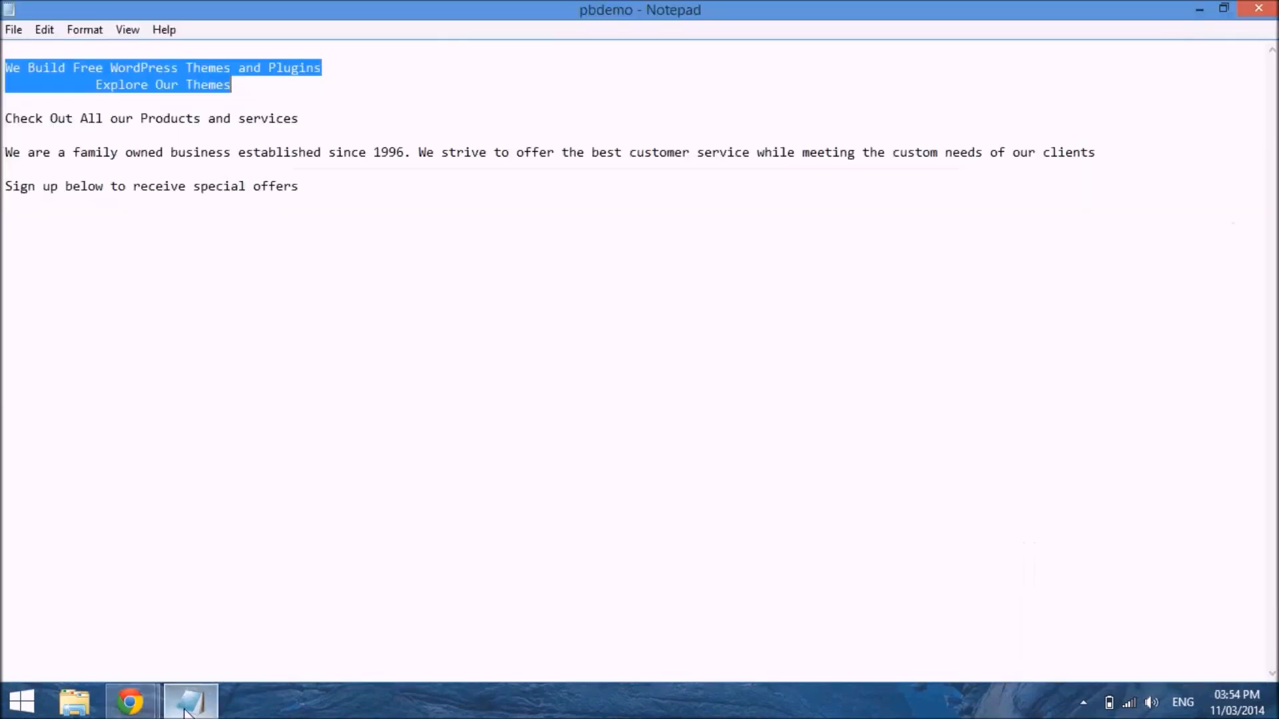
drag(10, 123, 305, 130)
key(ctrl+c)
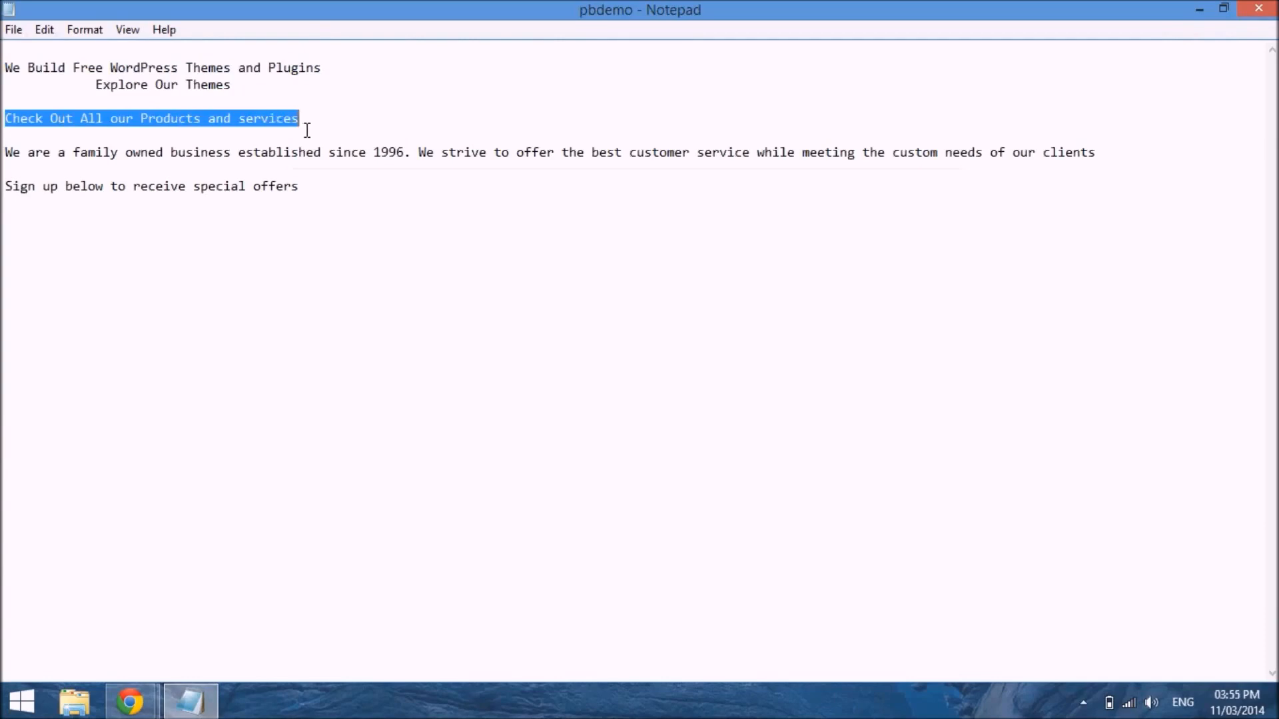
key(alt+Tab)
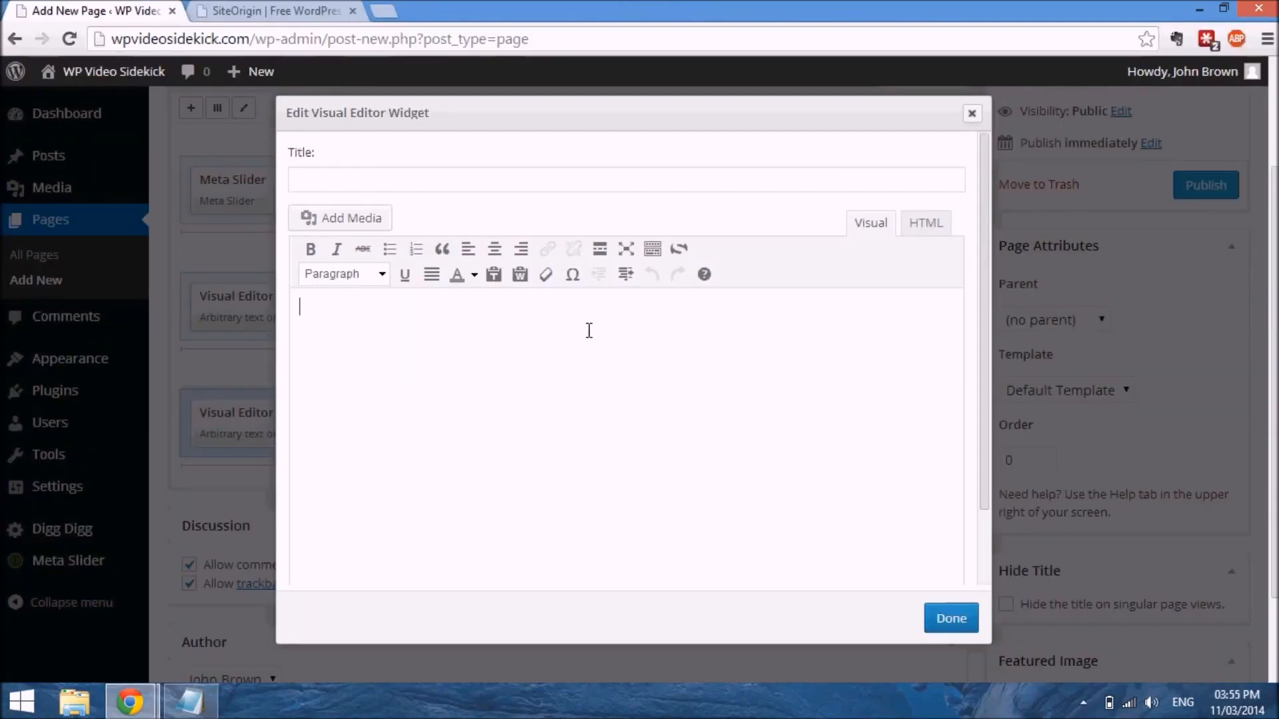
click(455, 348)
key(ctrl+v)
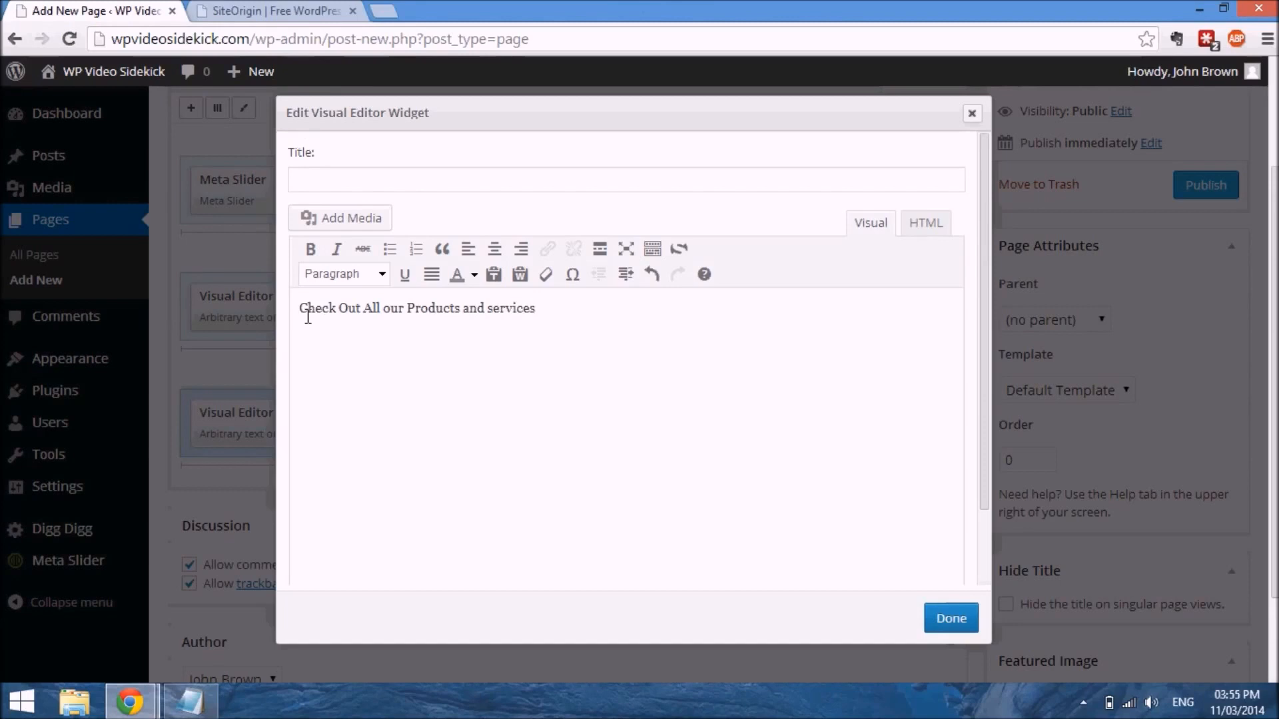
drag(307, 317, 568, 314)
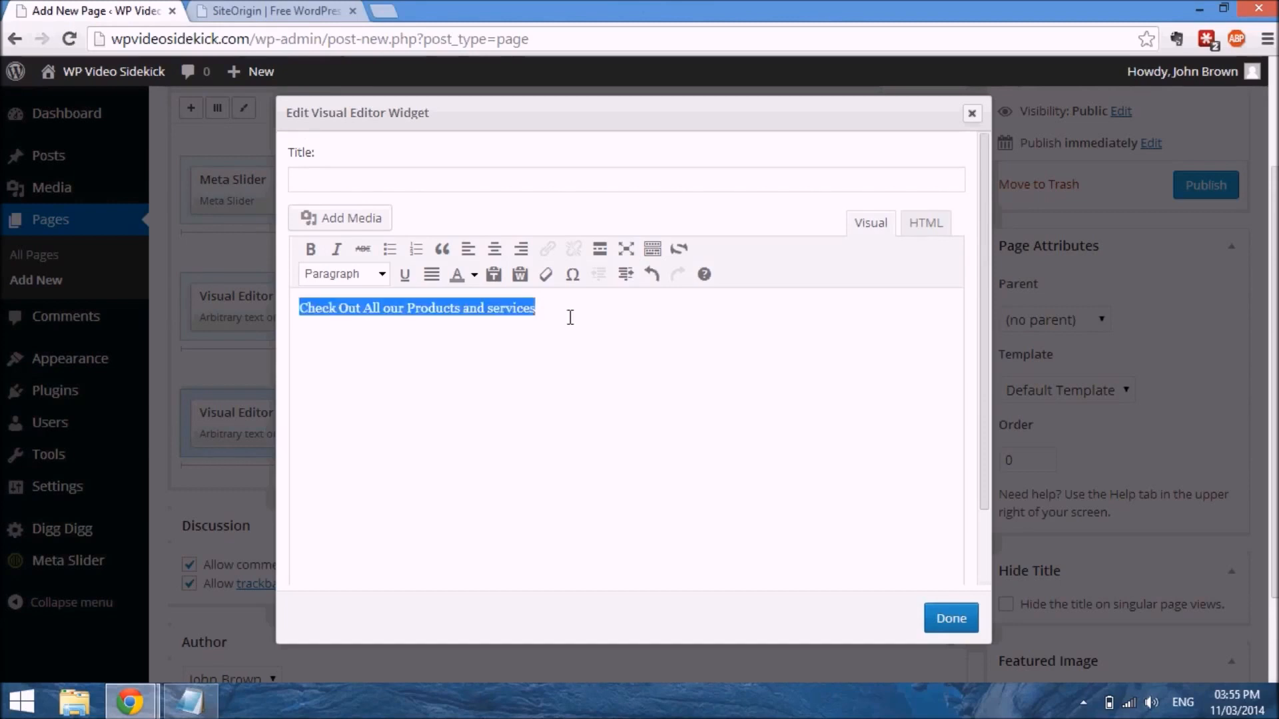
click(494, 251)
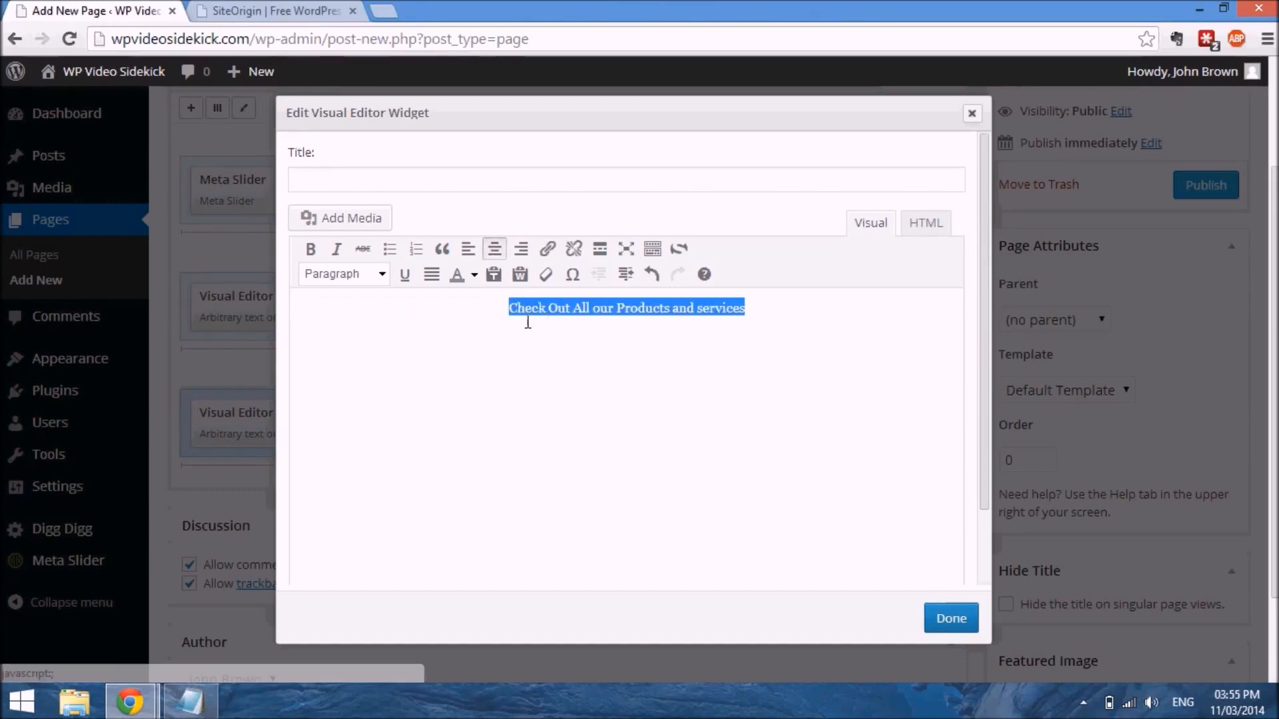
Insert the blue gear icon Application.png from the media library on a new line above the "Check Out All our Products and services" text.
click(519, 323)
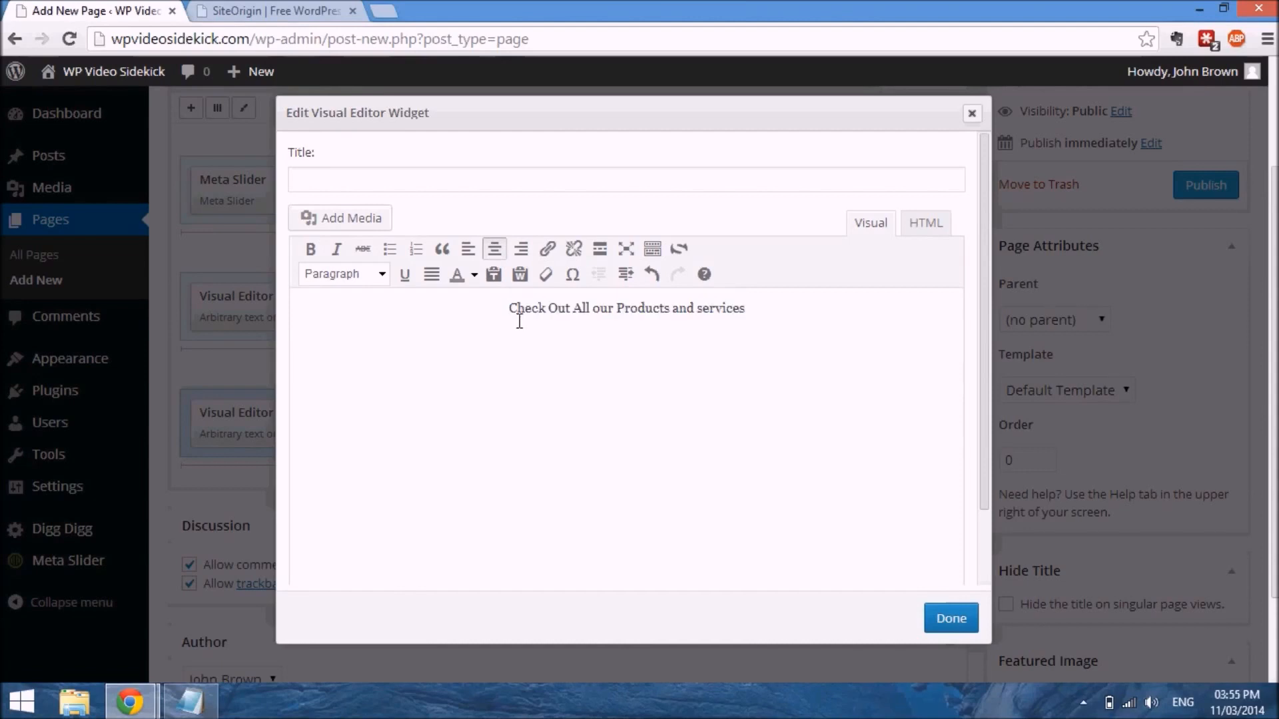
key(Return)
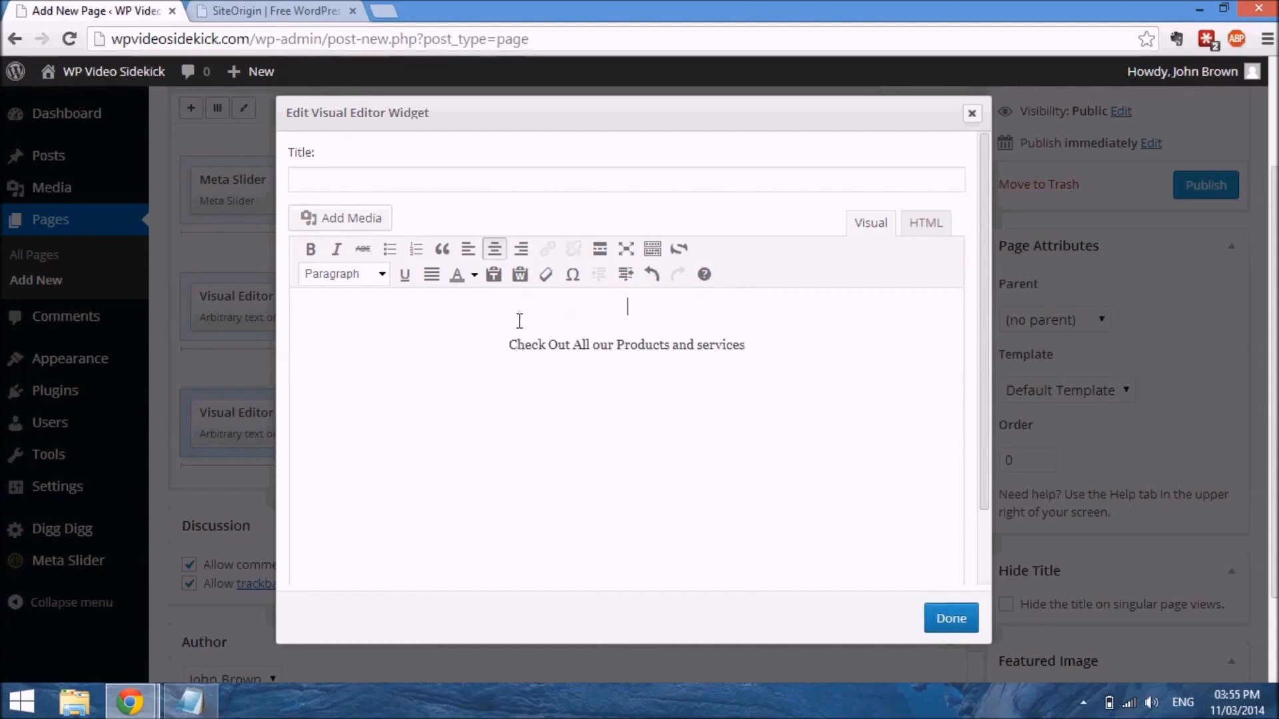
click(355, 226)
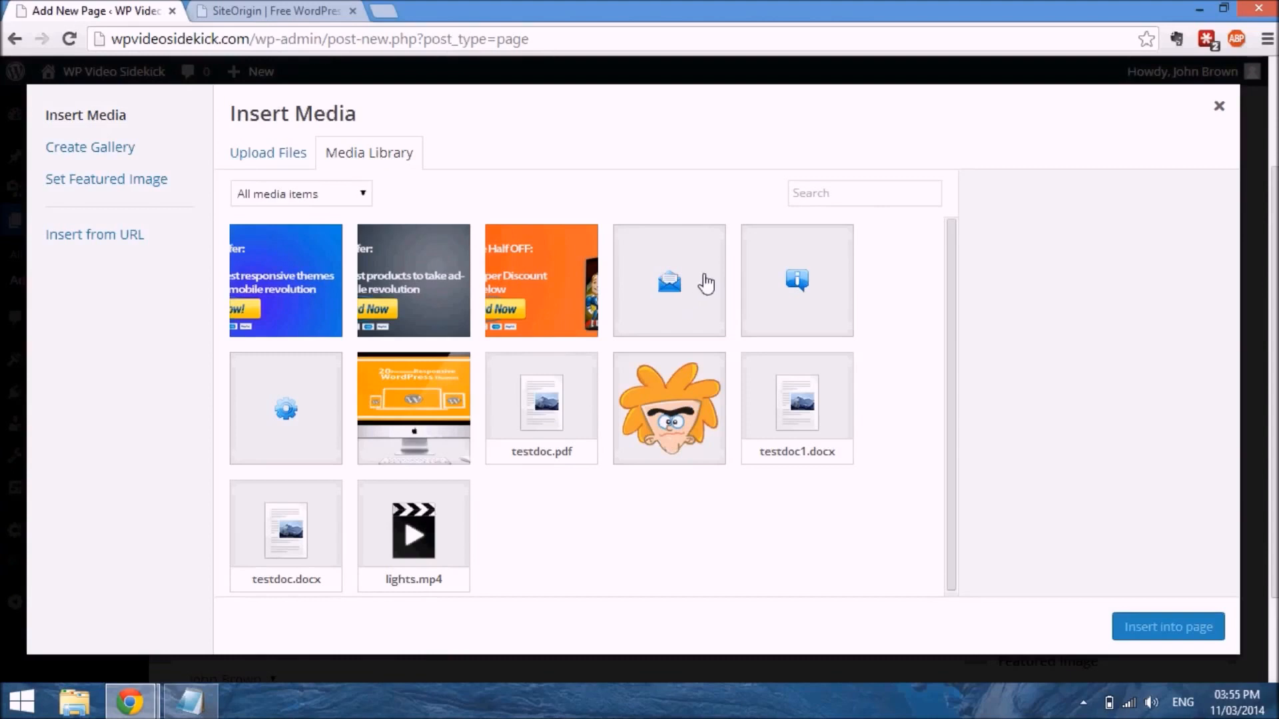
click(282, 413)
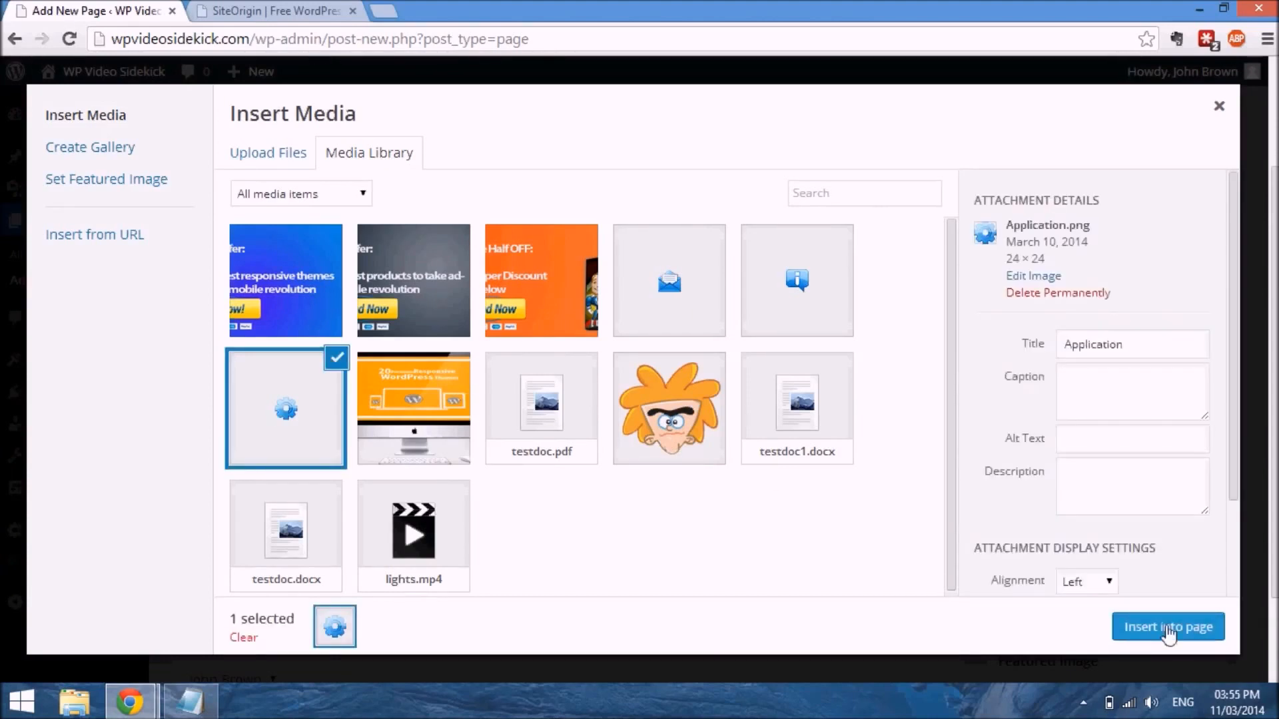
click(1168, 635)
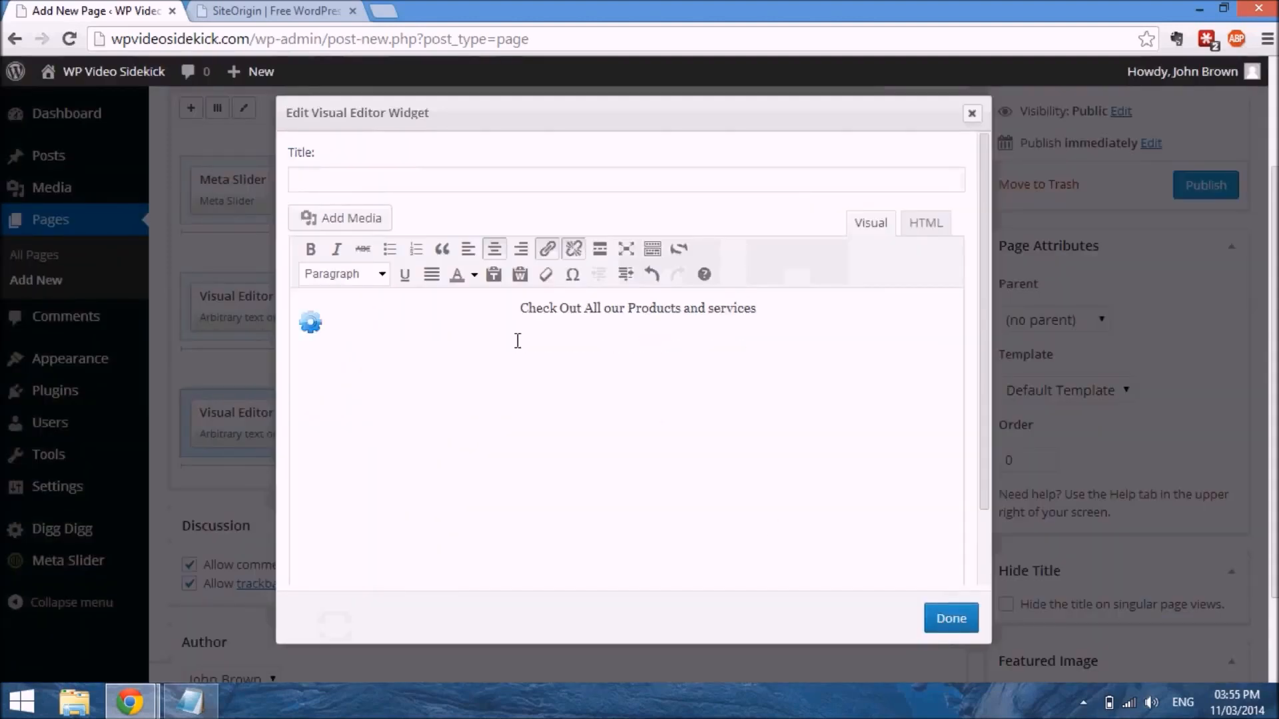
Cut the "Check Out All our Products and services" text out of the widget and centre the gear icon.
drag(608, 367, 805, 353)
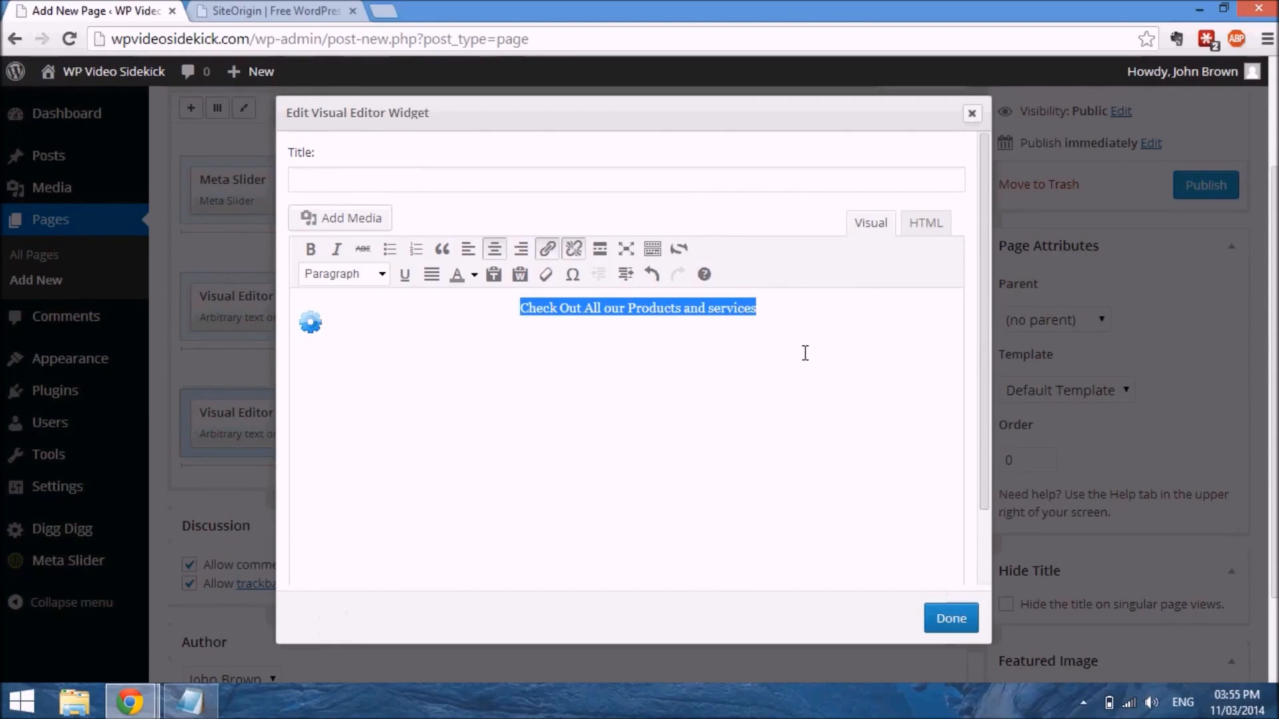
key(ctrl+x)
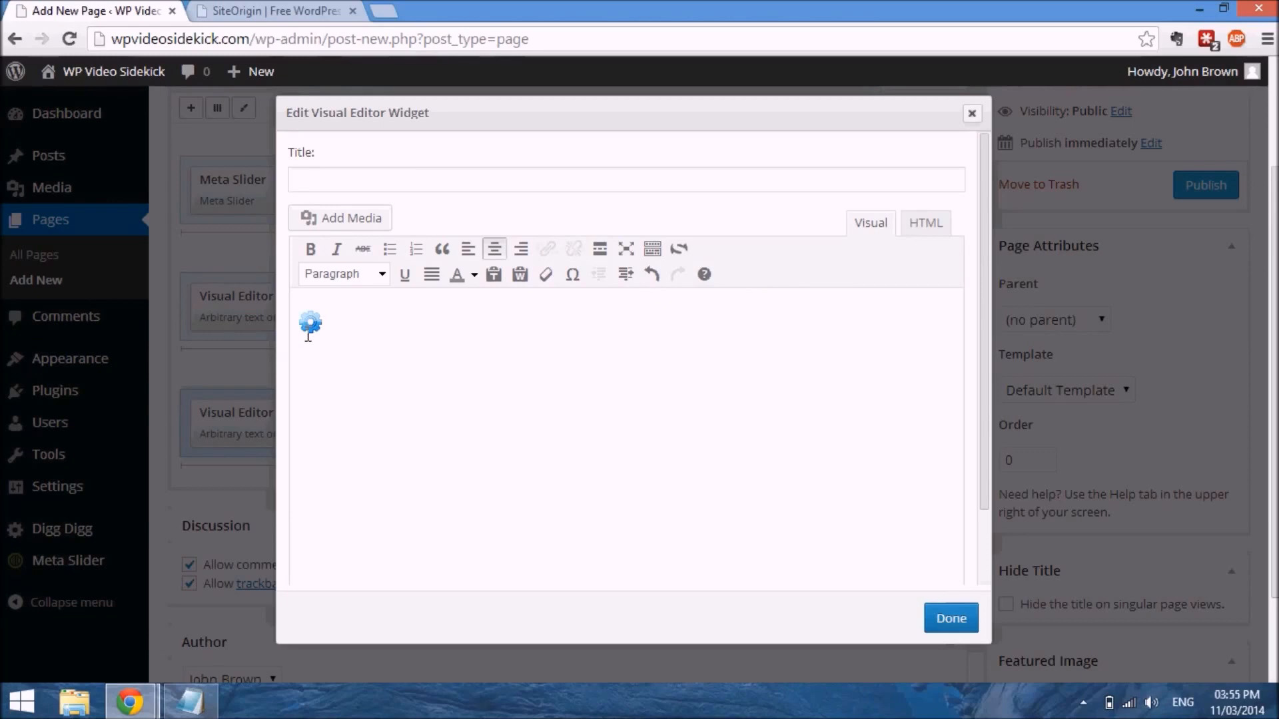
click(308, 336)
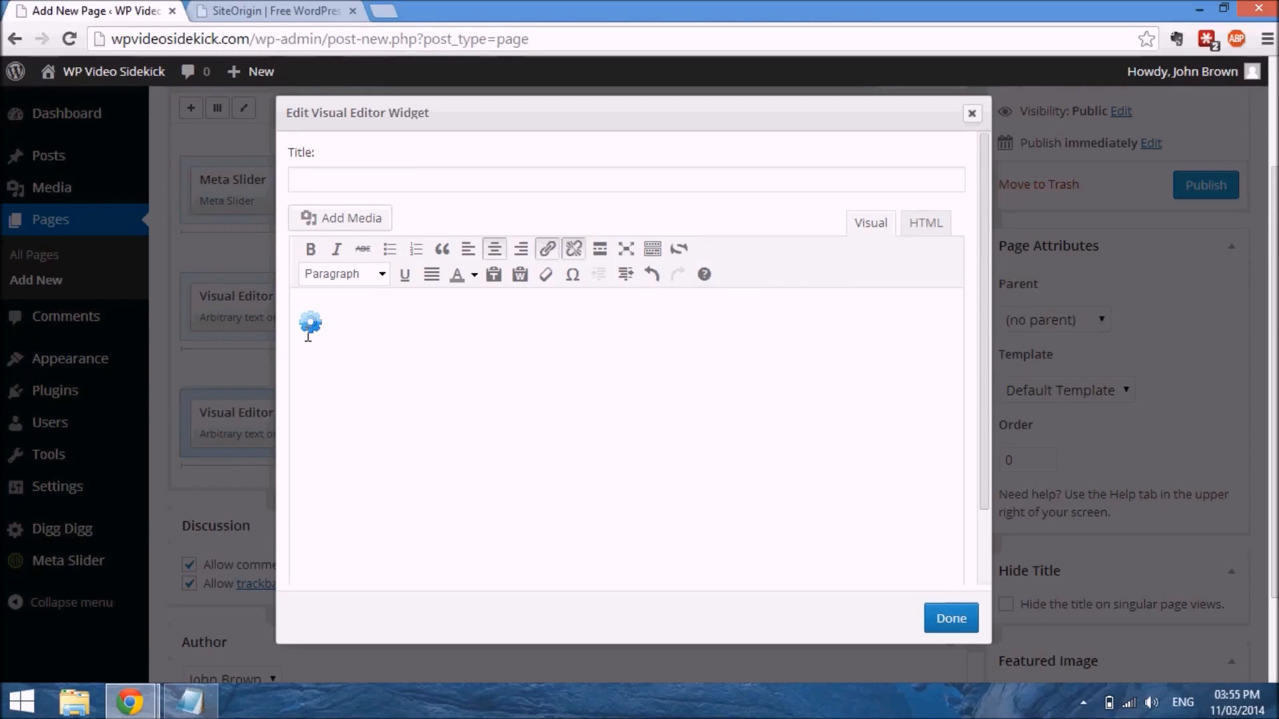
key(Delete)
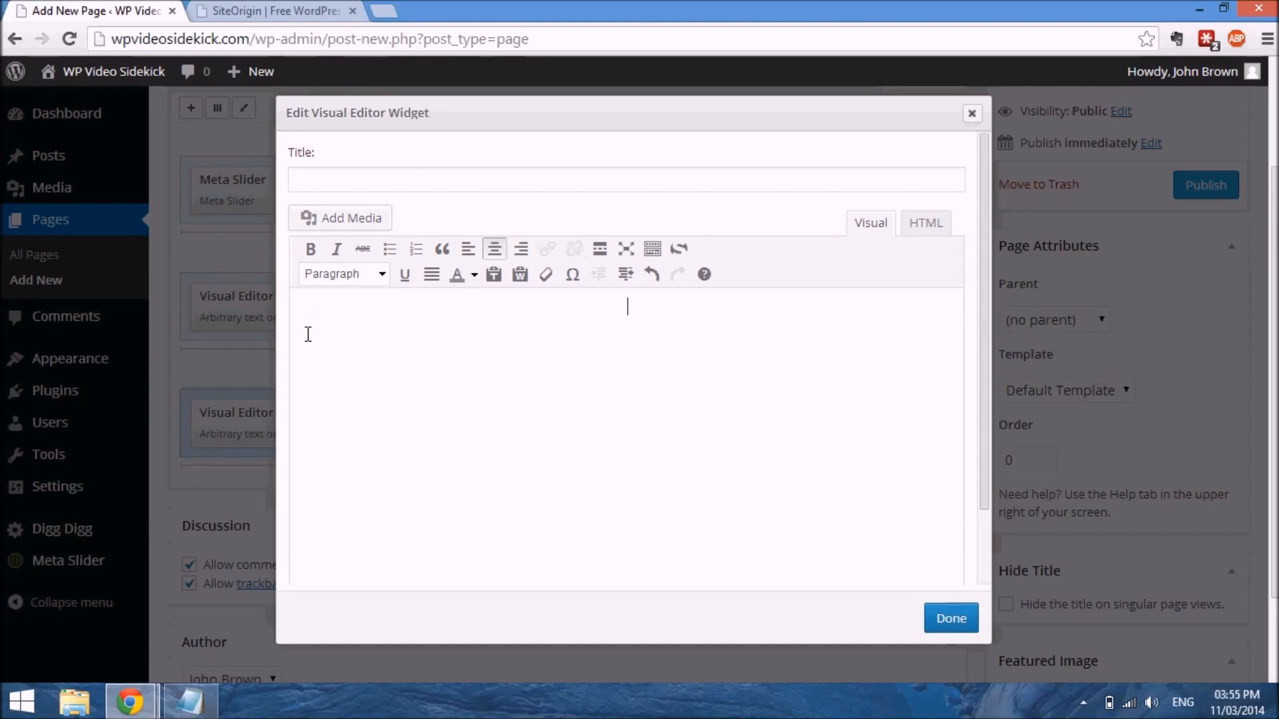
key(ctrl+z)
click(307, 336)
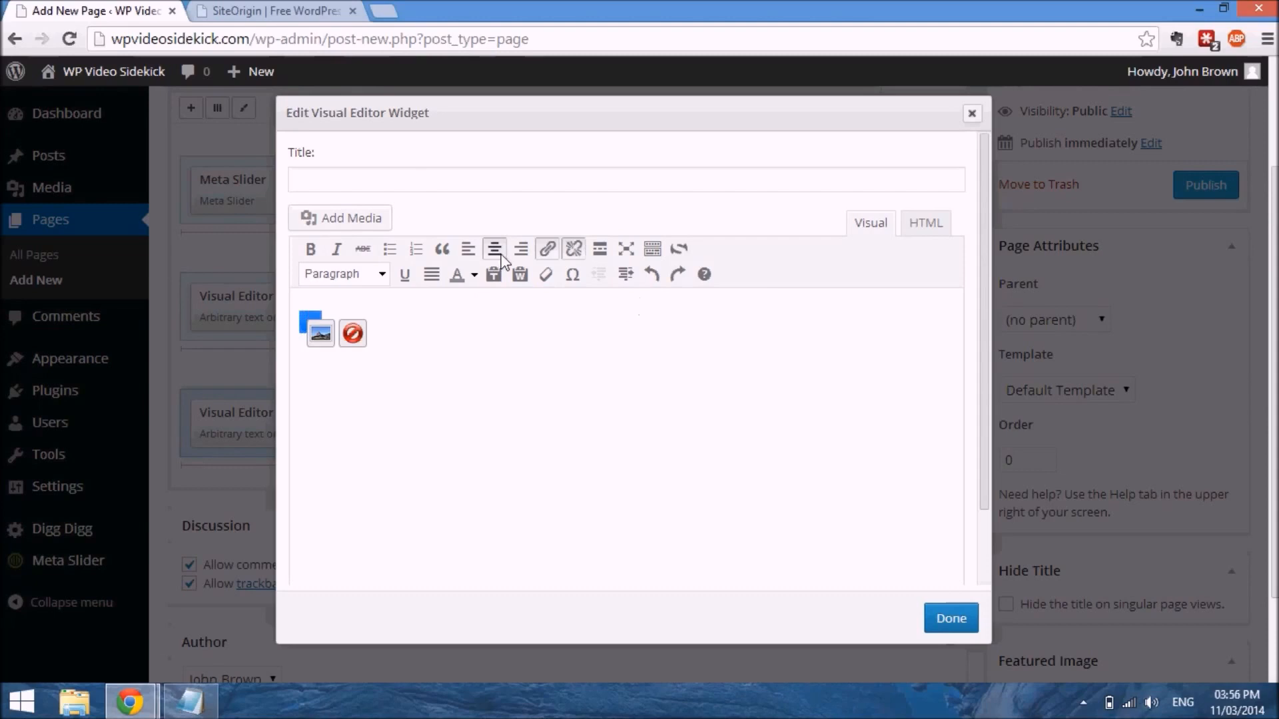
click(493, 261)
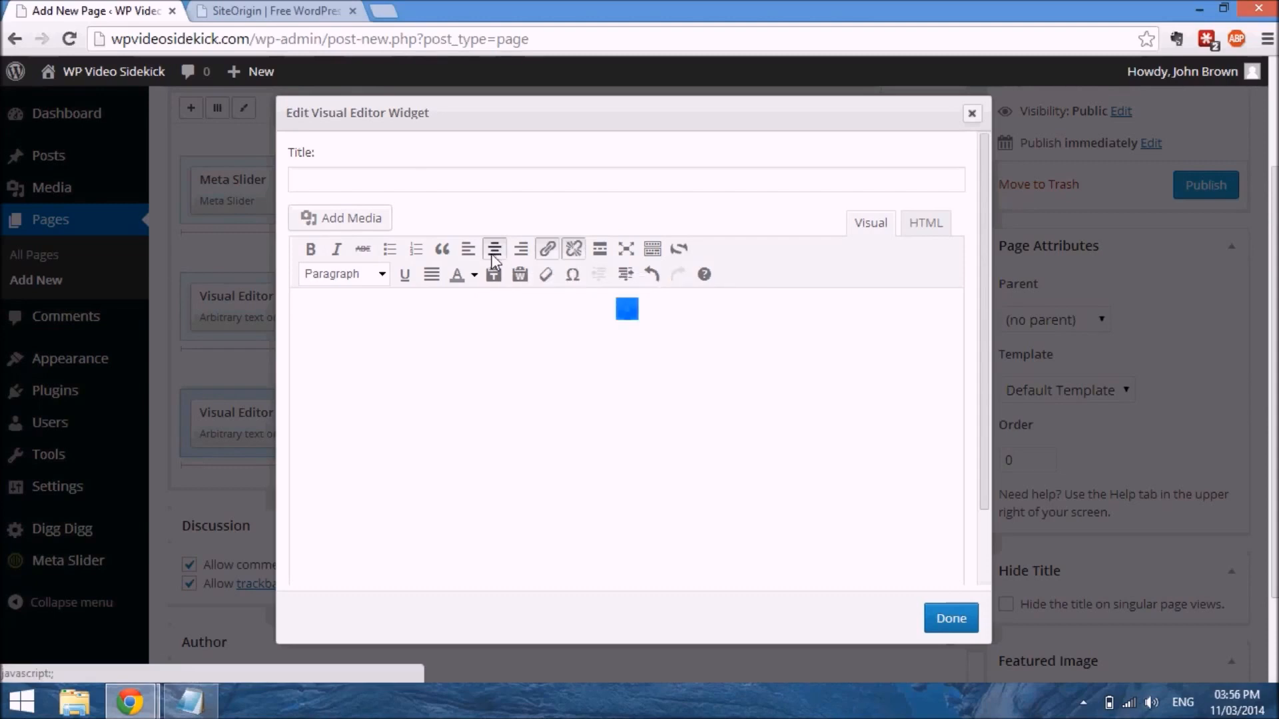
Paste "Check Out All our Products and services" on a line below the gear icon and finish editing the widget.
click(643, 322)
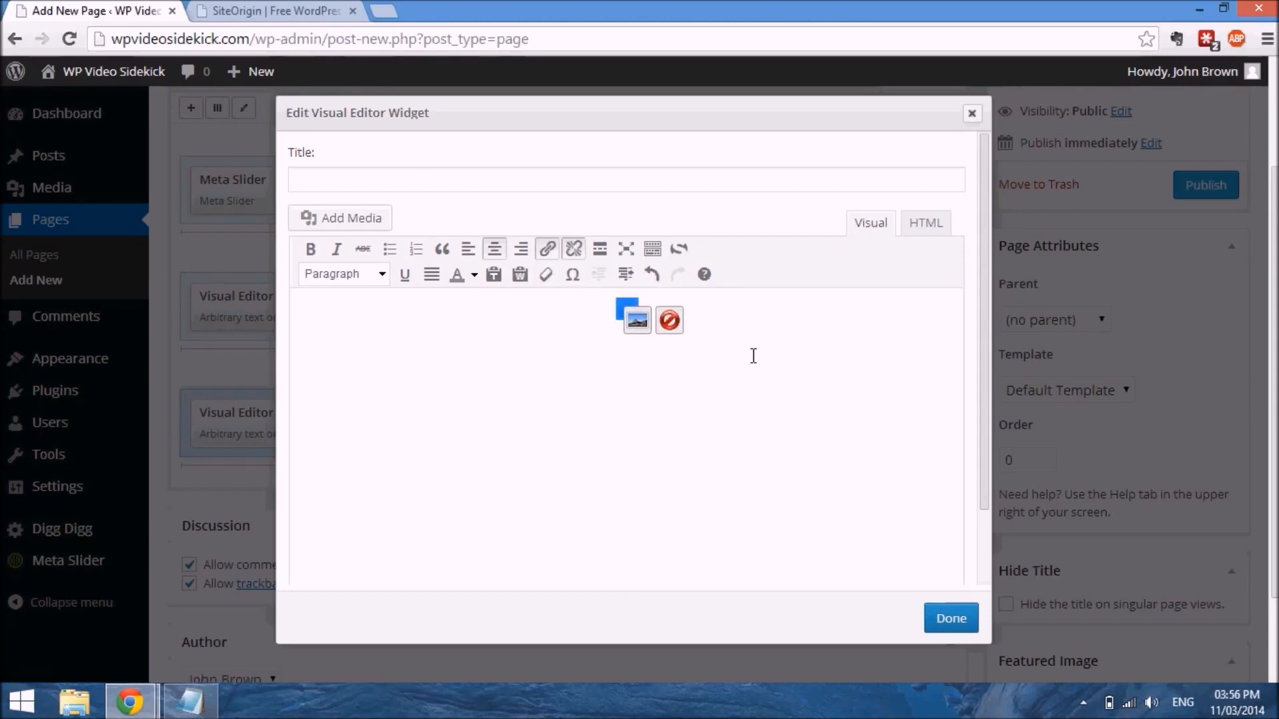
click(711, 338)
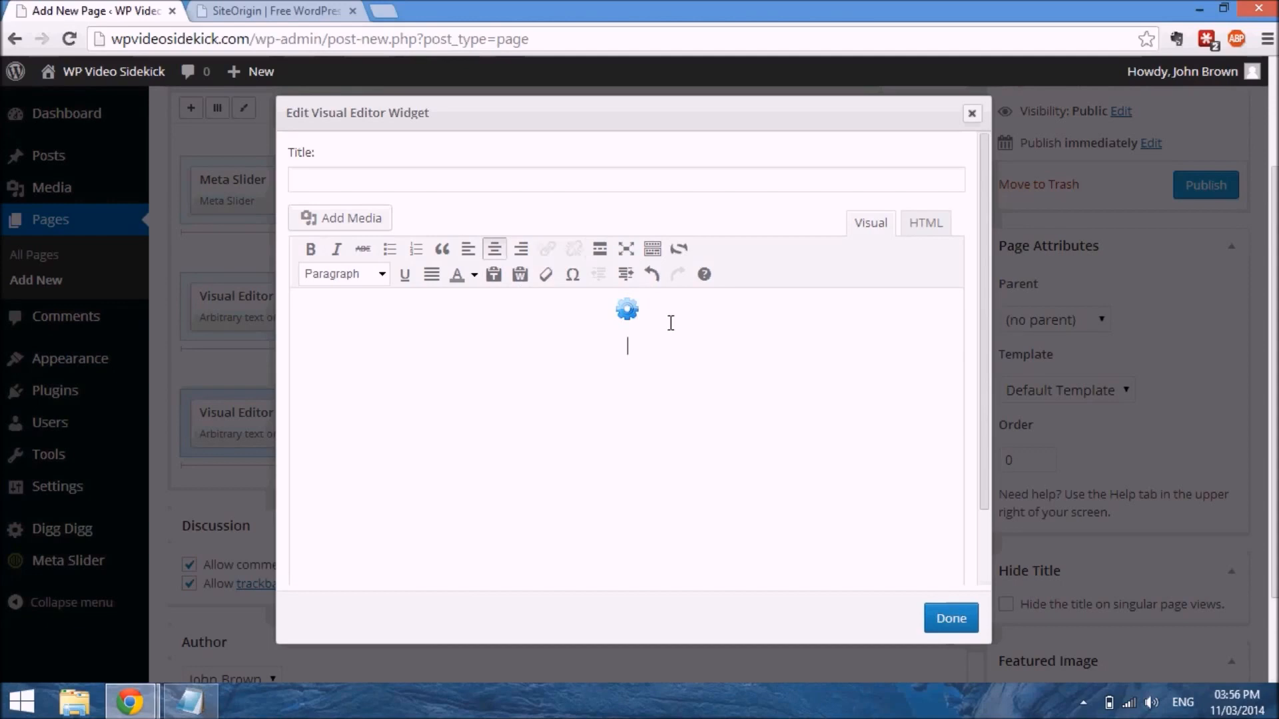
key(ctrl+v)
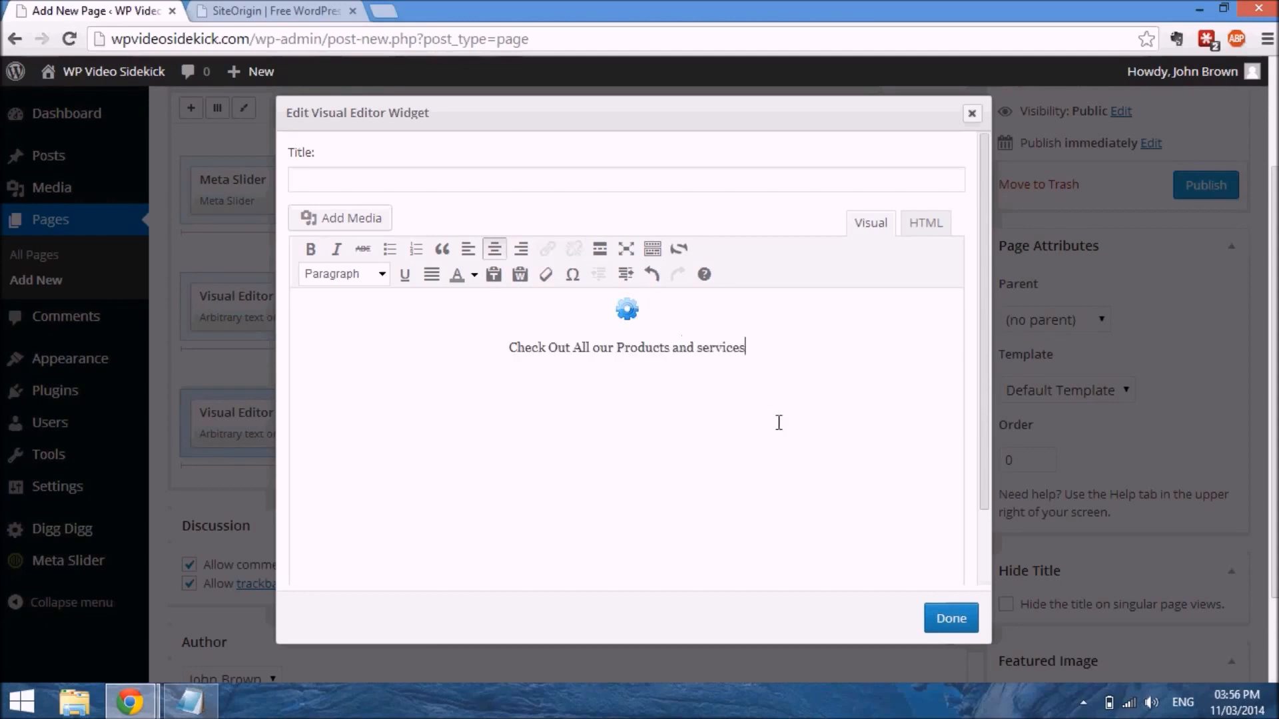
click(950, 621)
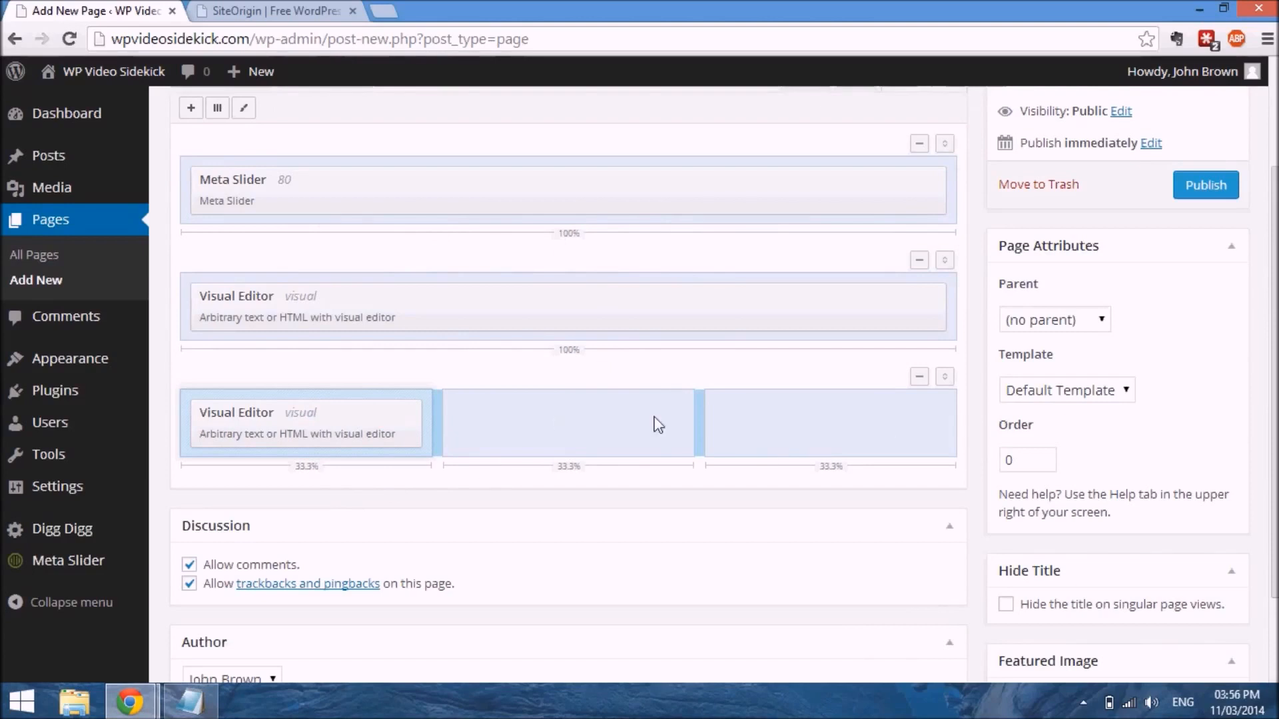
Duplicate the first column's Visual Editor widget twice, placing one copy in the second column and one in the third column.
mouse_move(370, 426)
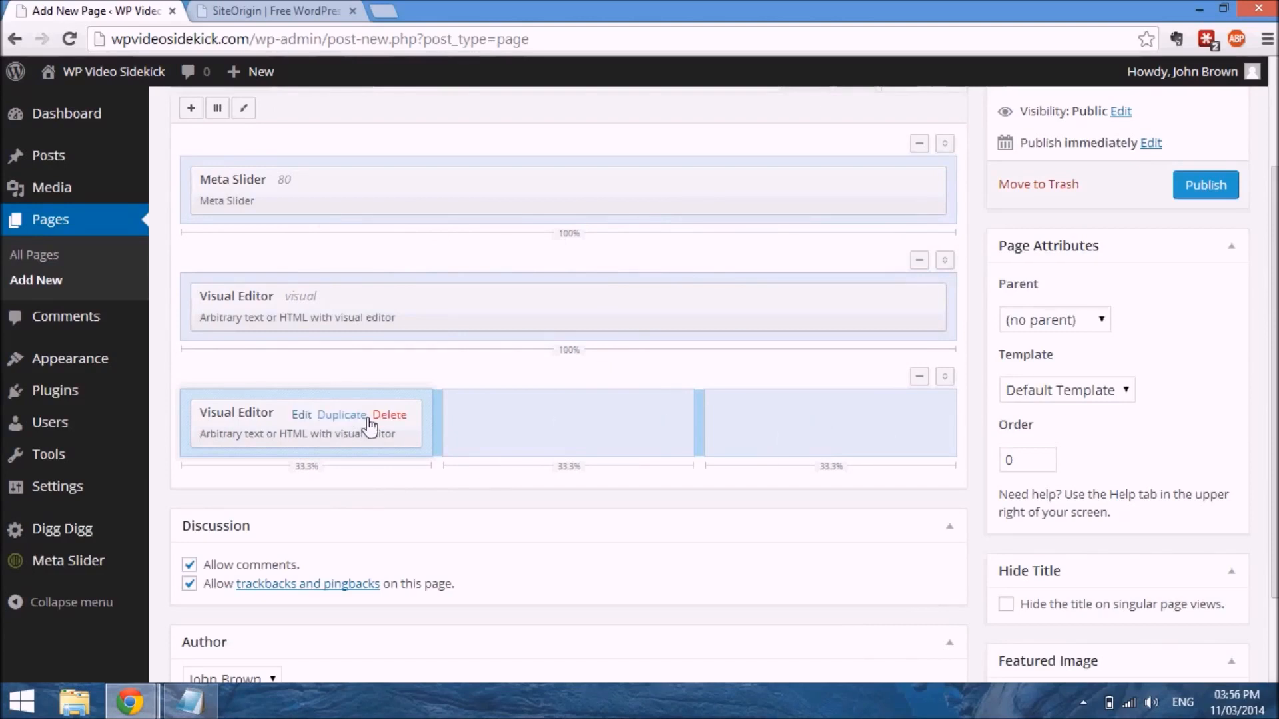
click(357, 418)
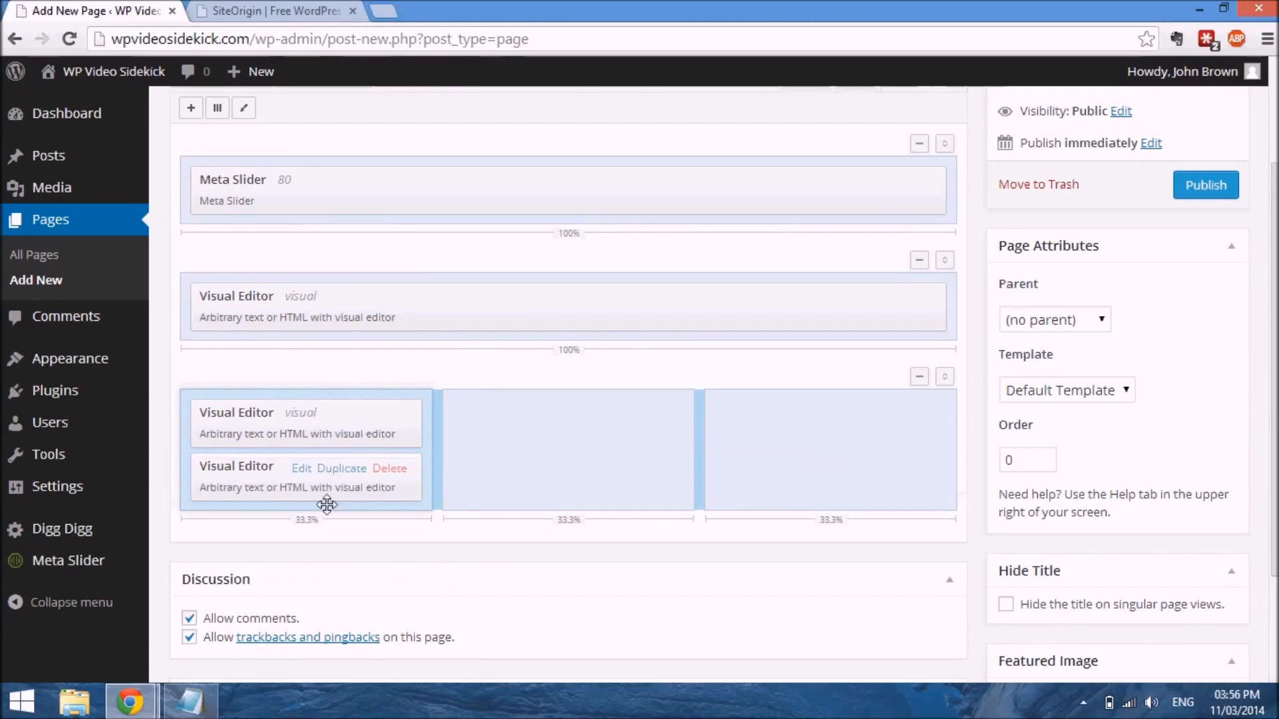
drag(636, 458, 633, 453)
mouse_move(412, 419)
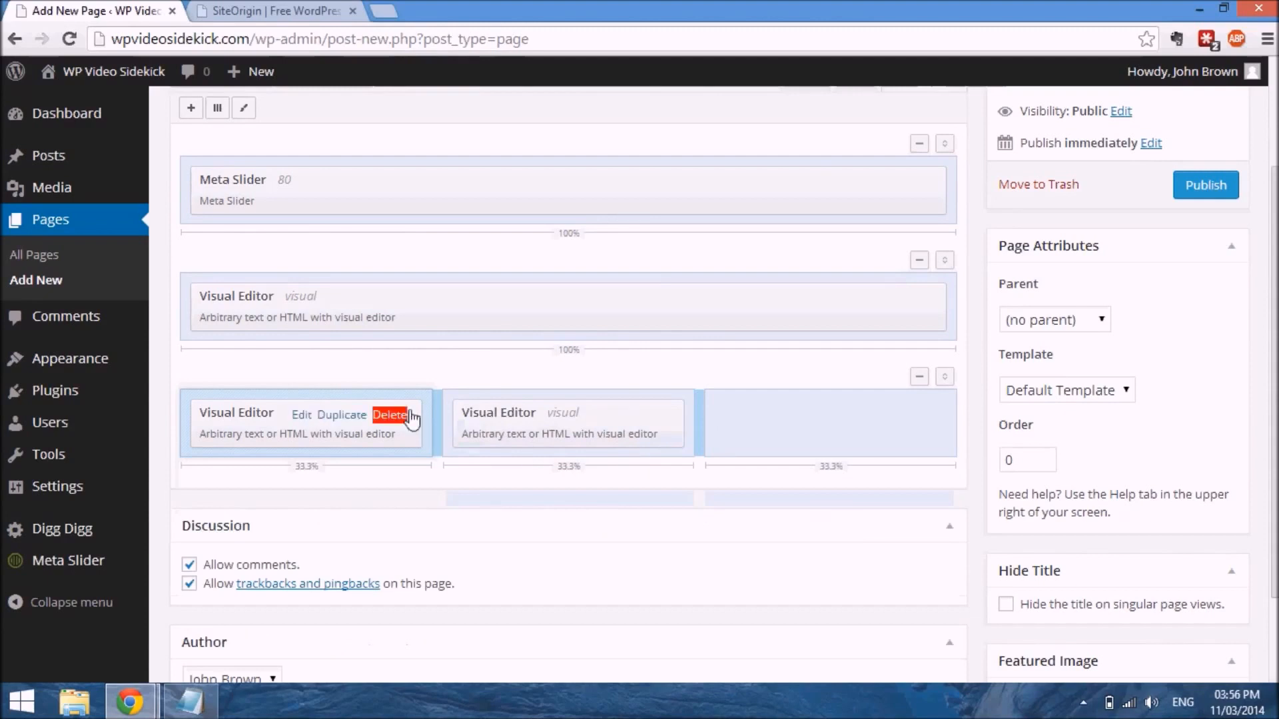
click(355, 418)
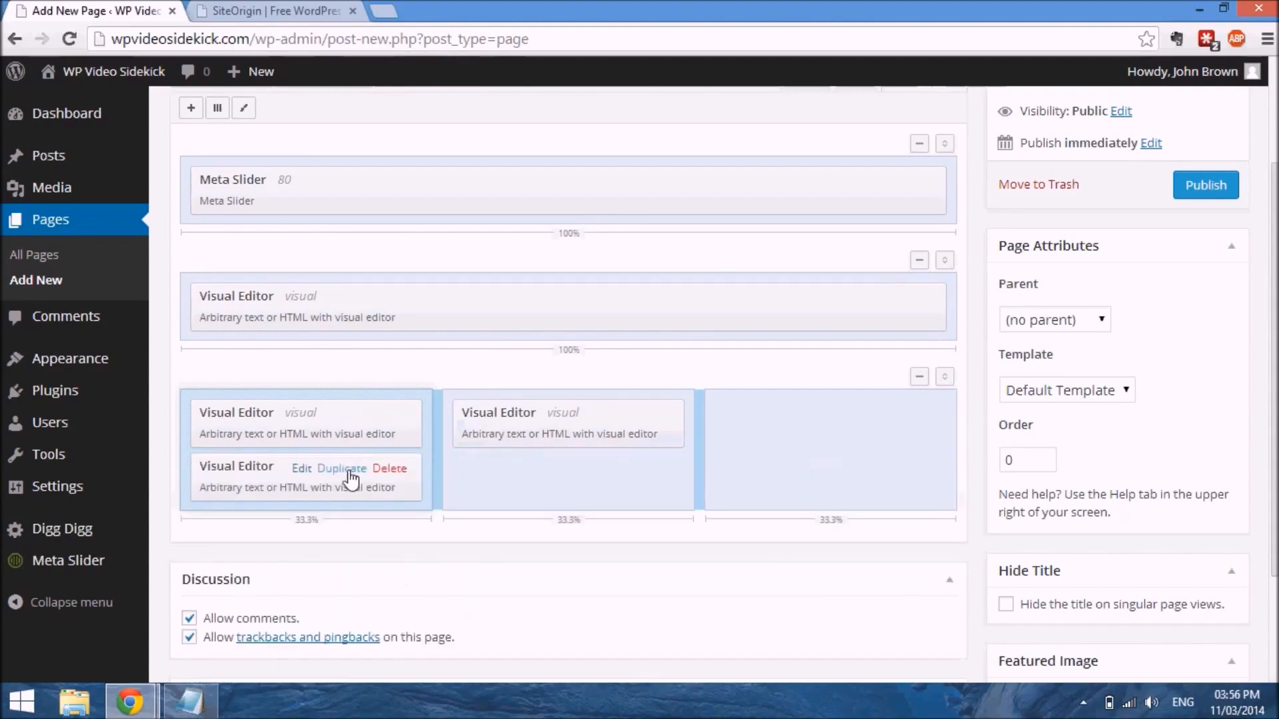
drag(433, 469, 946, 419)
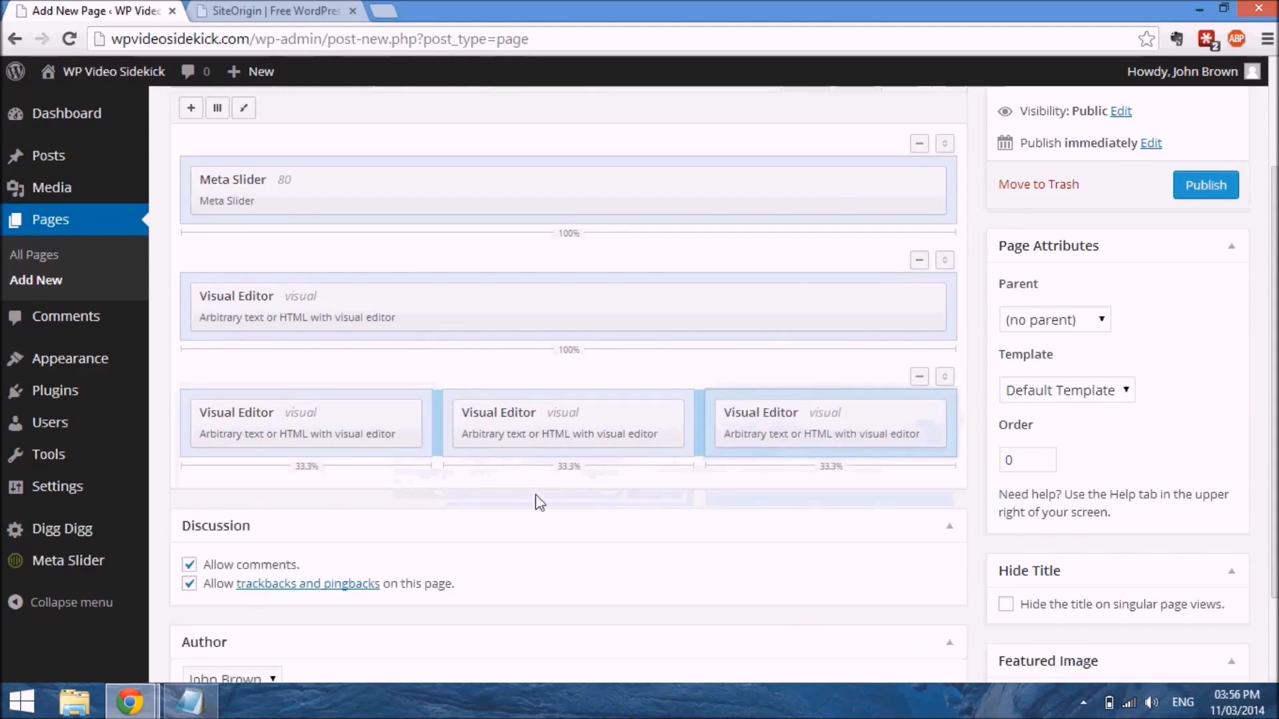
In the middle column's widget, replace the gear icon with the blue information icon from the media library.
mouse_move(570, 434)
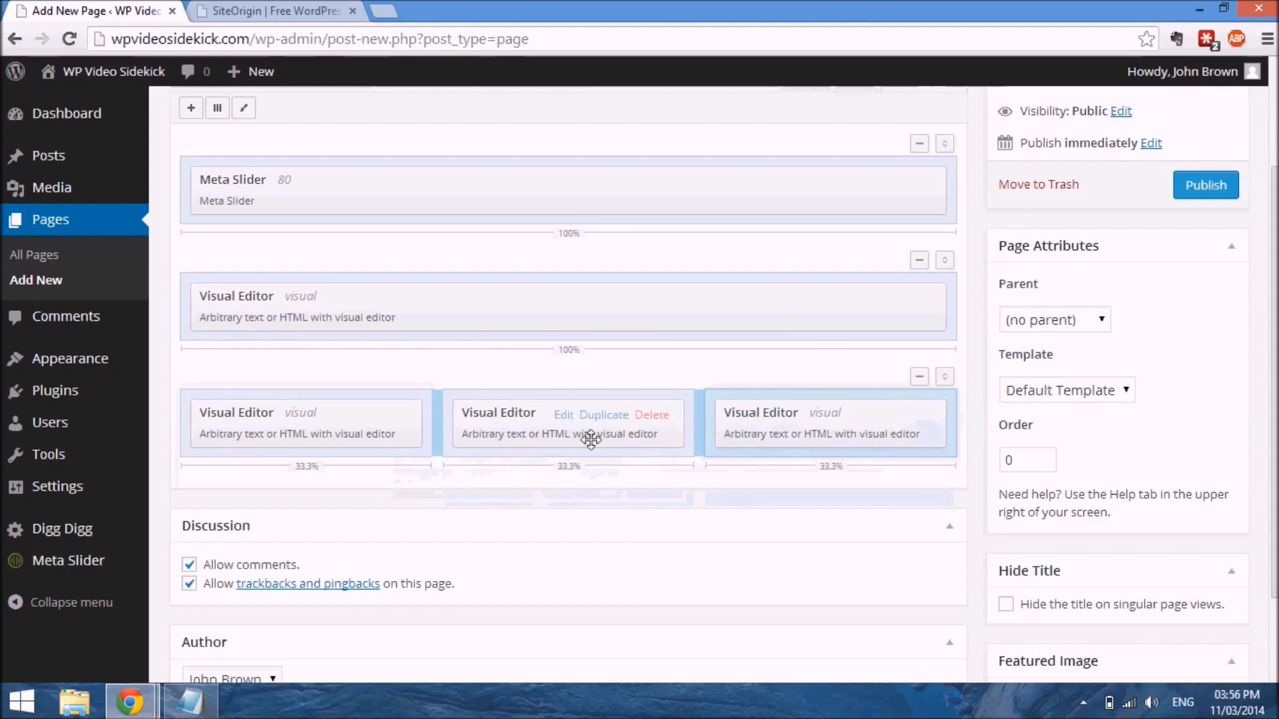
click(564, 416)
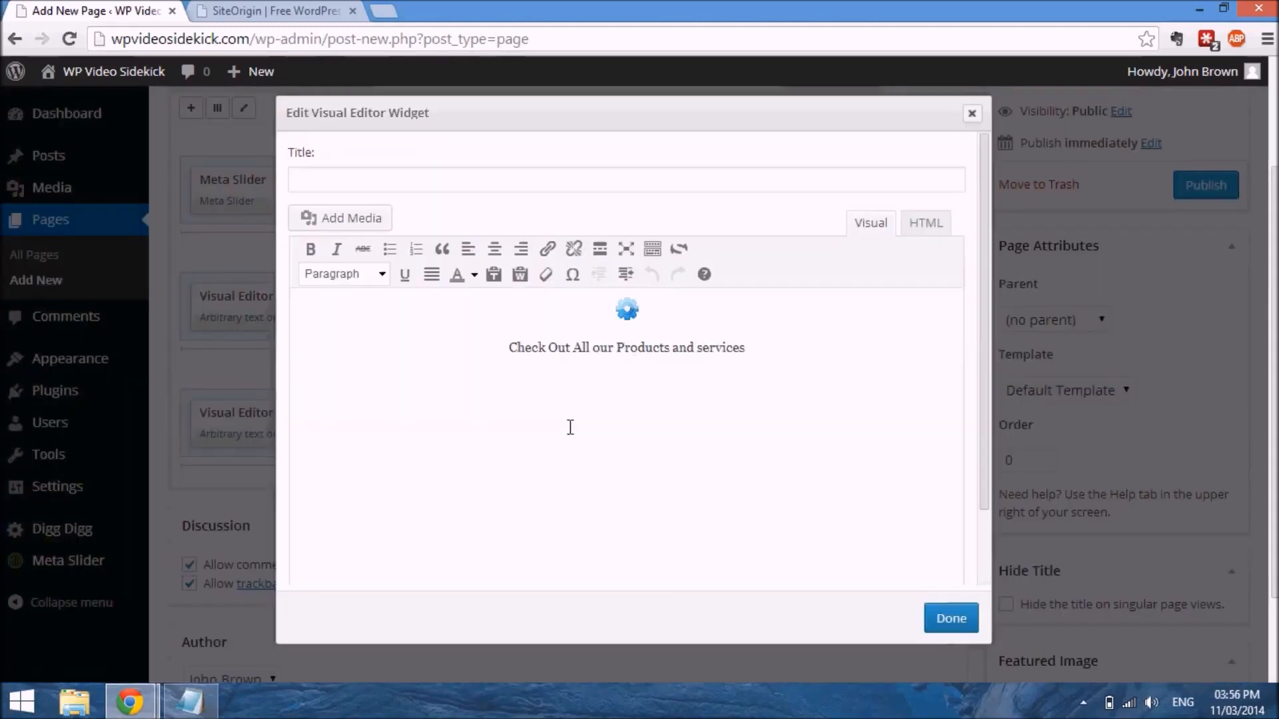
click(630, 313)
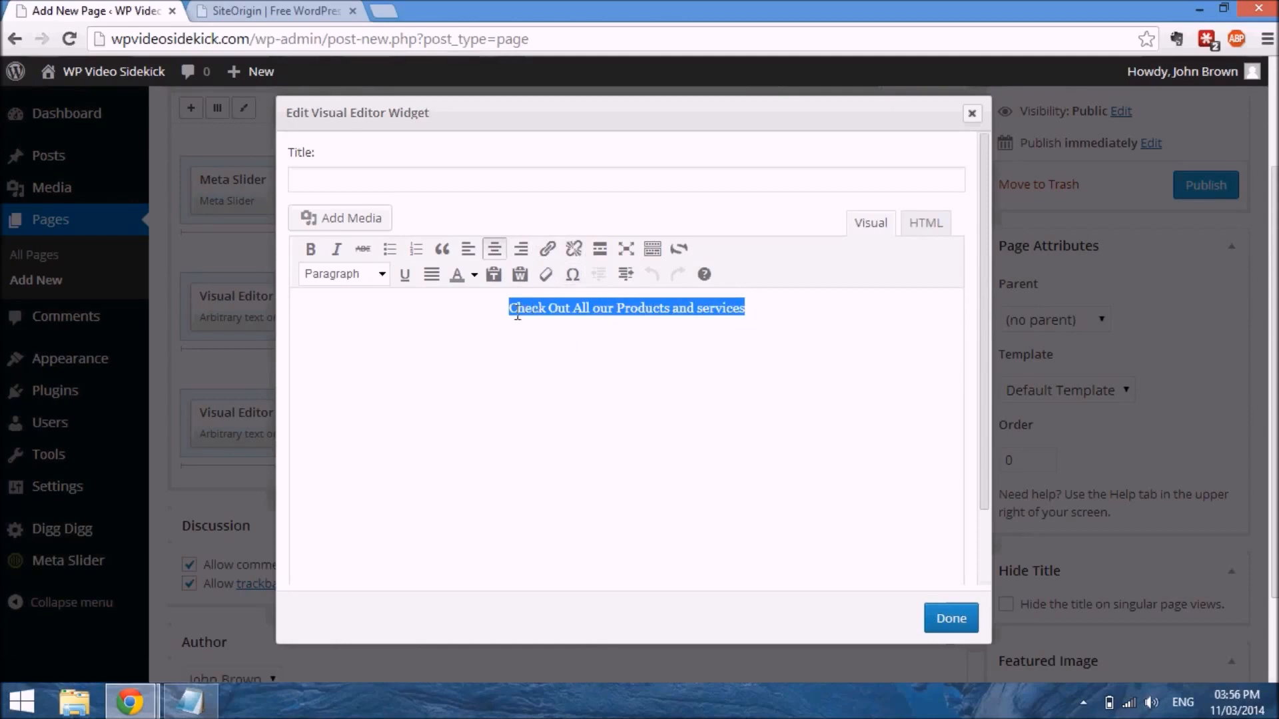
click(517, 312)
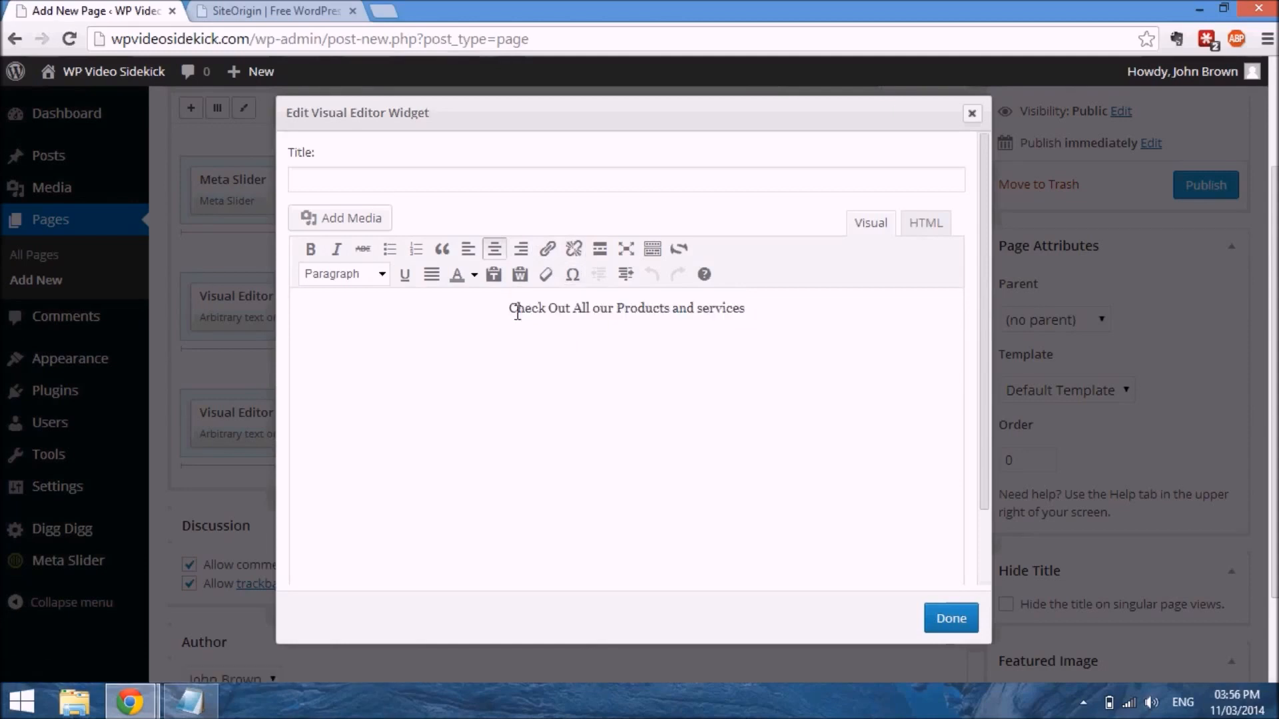
key(Return)
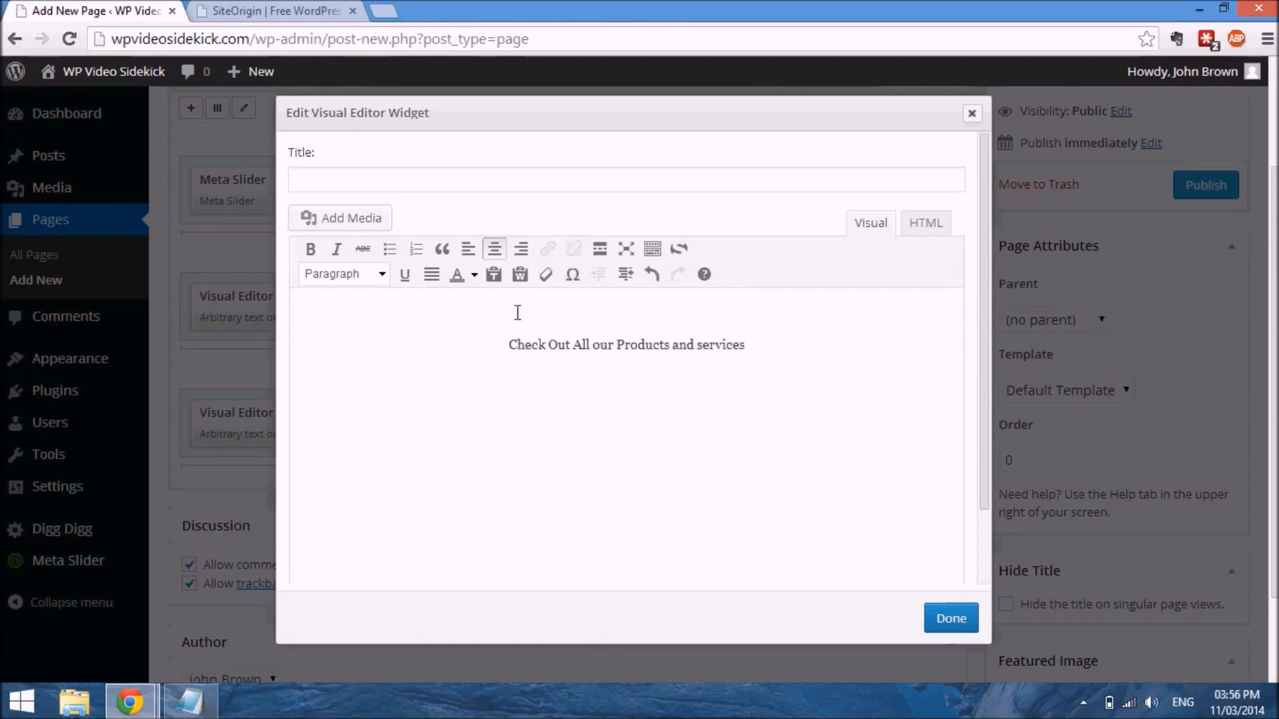
click(342, 229)
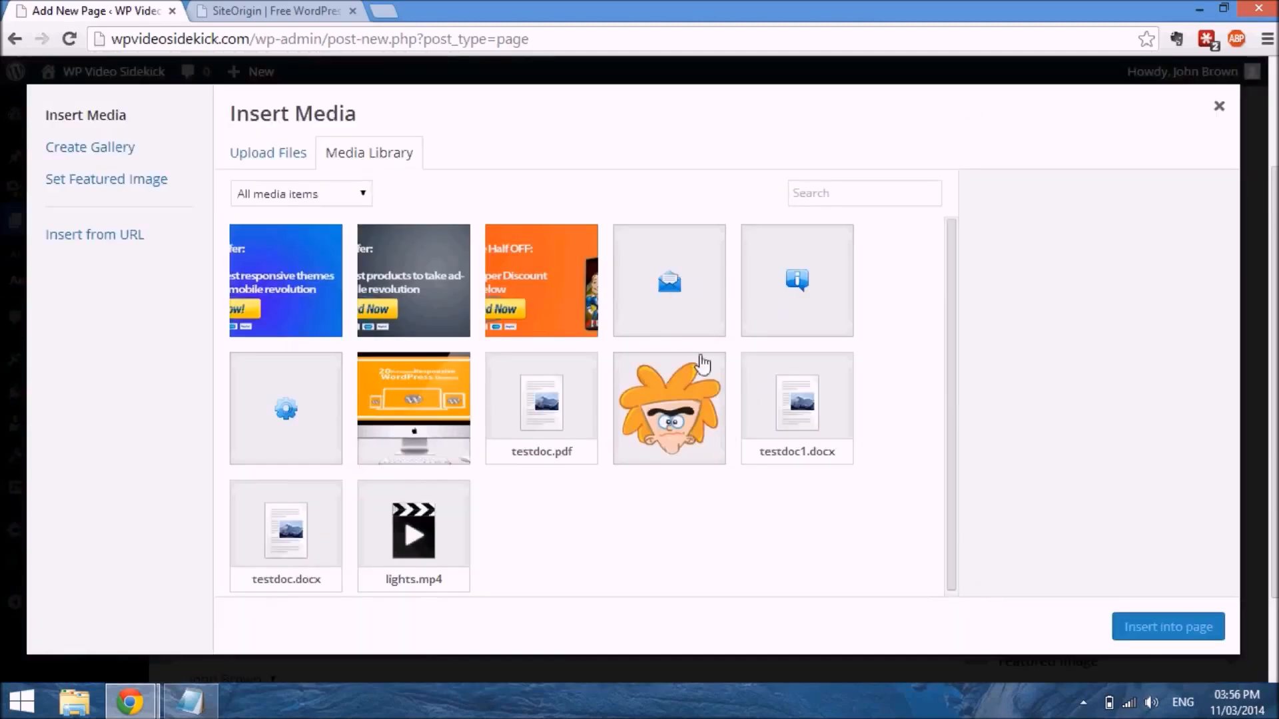
click(811, 283)
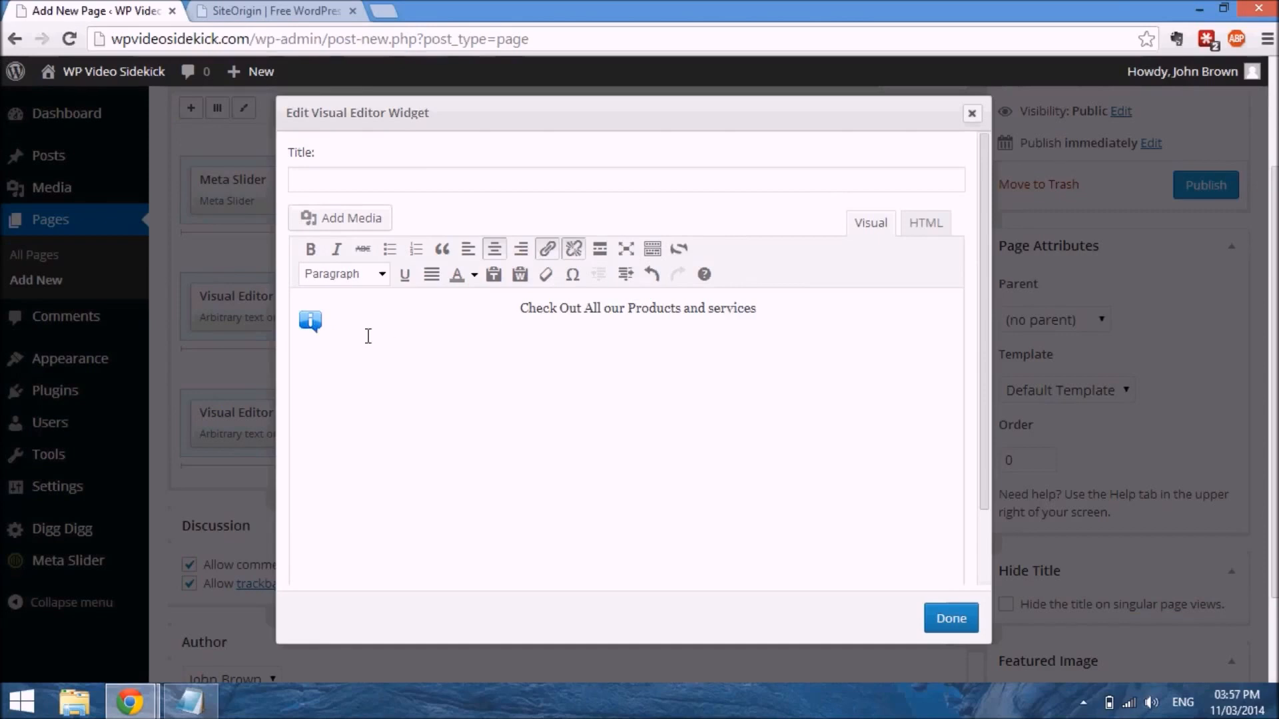
Copy and remove the "Check Out All our Products and services" text from the middle widget and centre the information icon.
drag(531, 323, 795, 346)
key(ctrl+c)
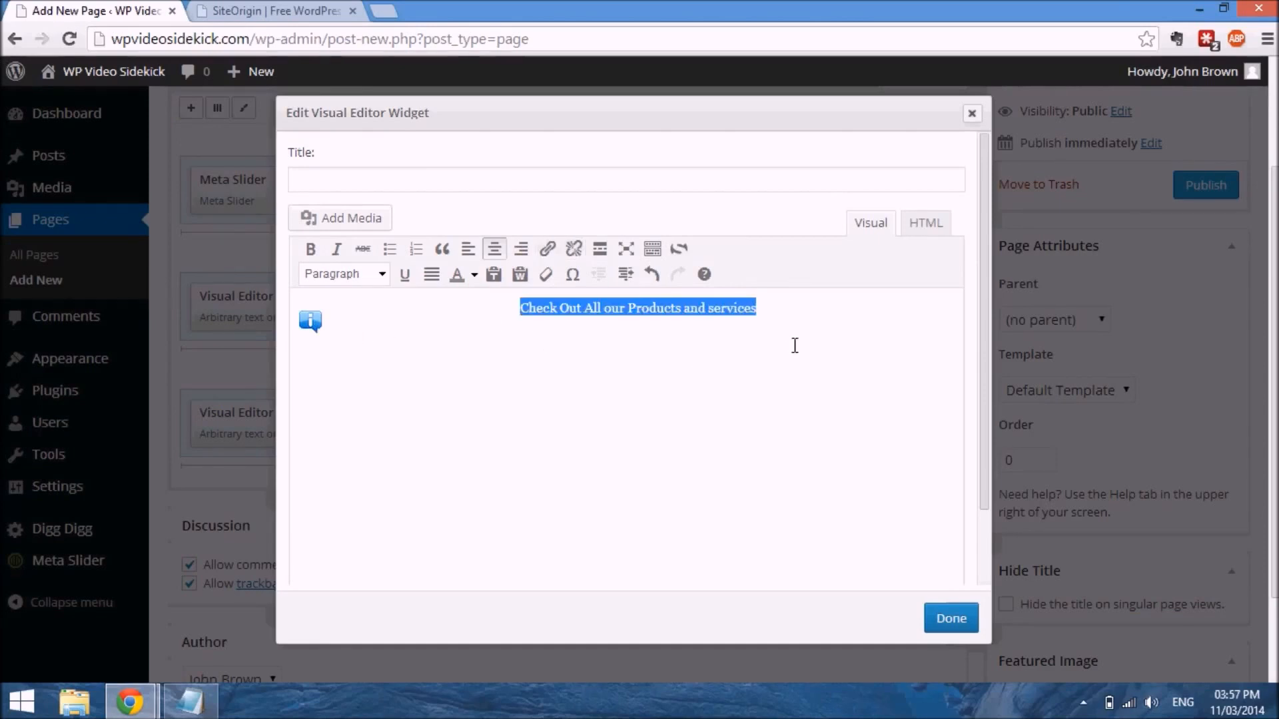
key(Delete)
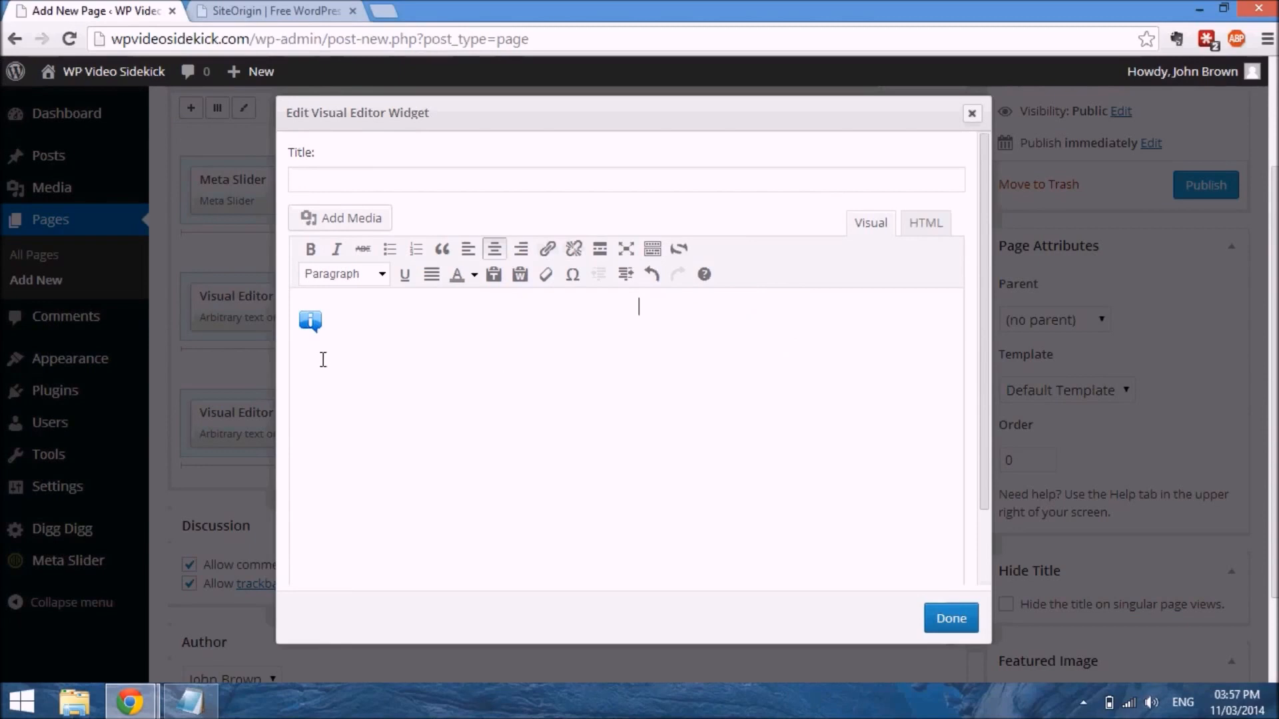
key(BackSpace)
click(310, 329)
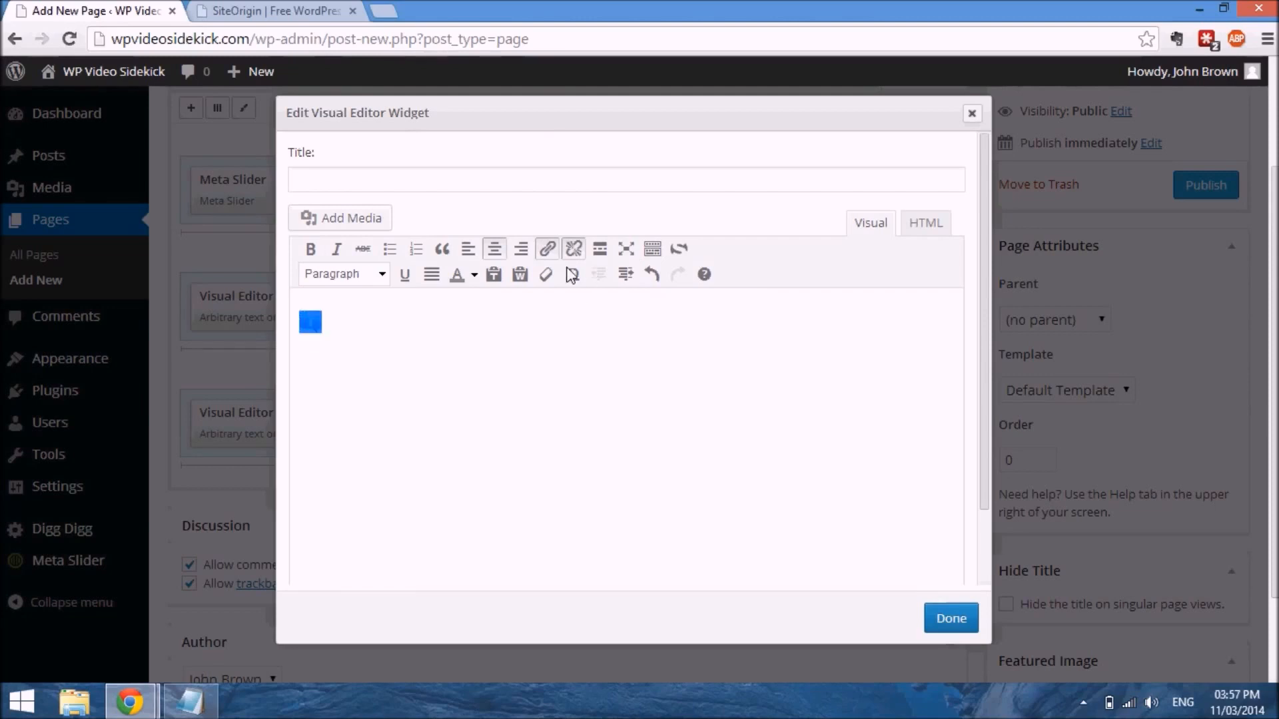
click(494, 250)
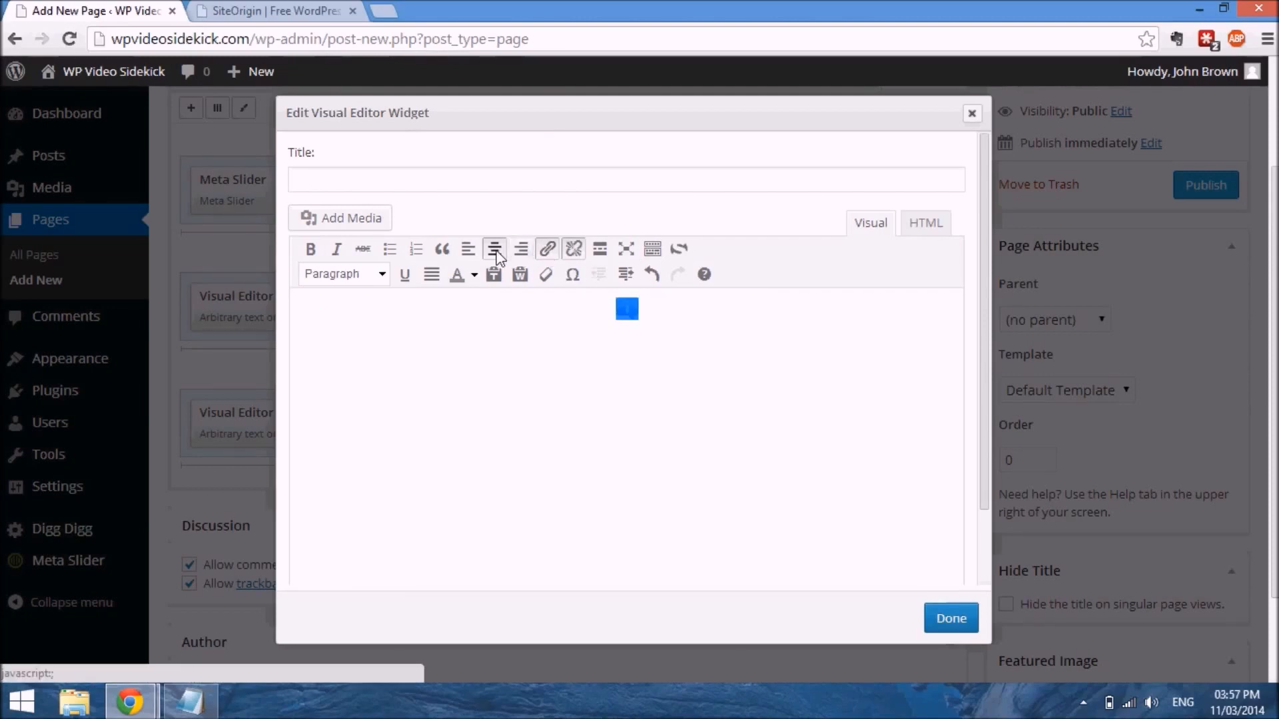
Paste "Check Out All our Products and services" on a new line below the information icon.
click(637, 349)
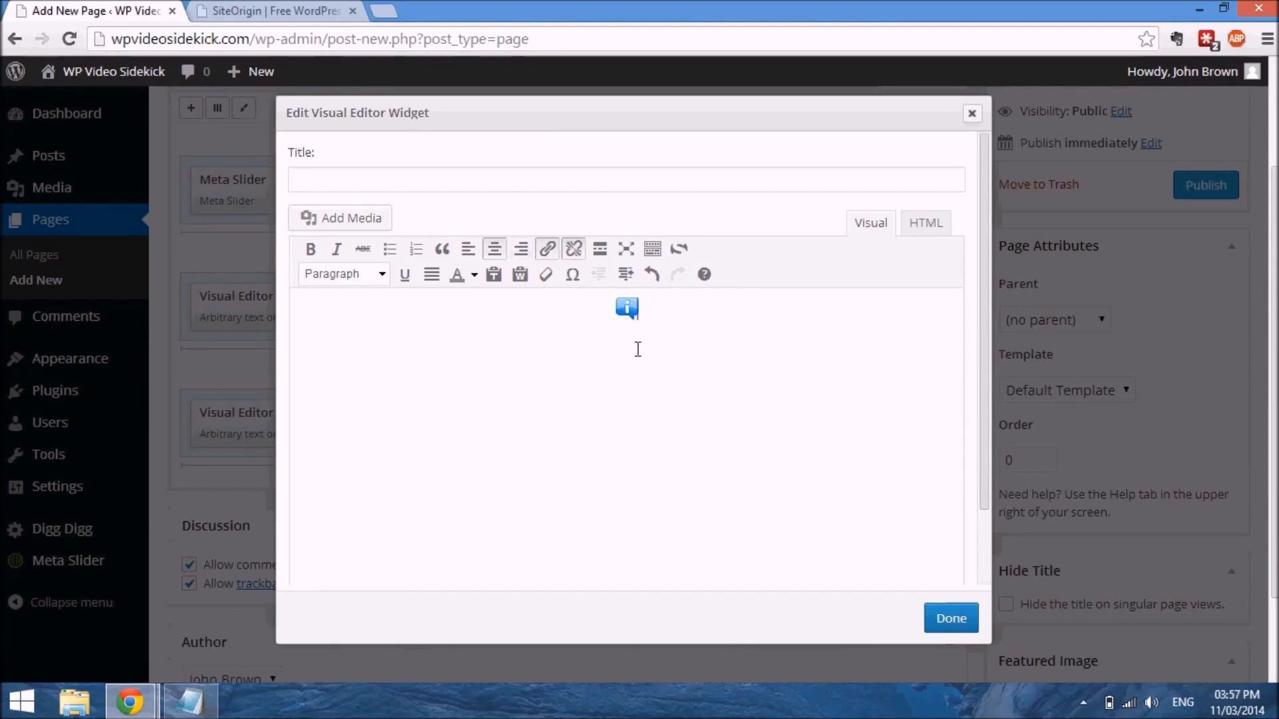
key(Return)
key(ctrl+v)
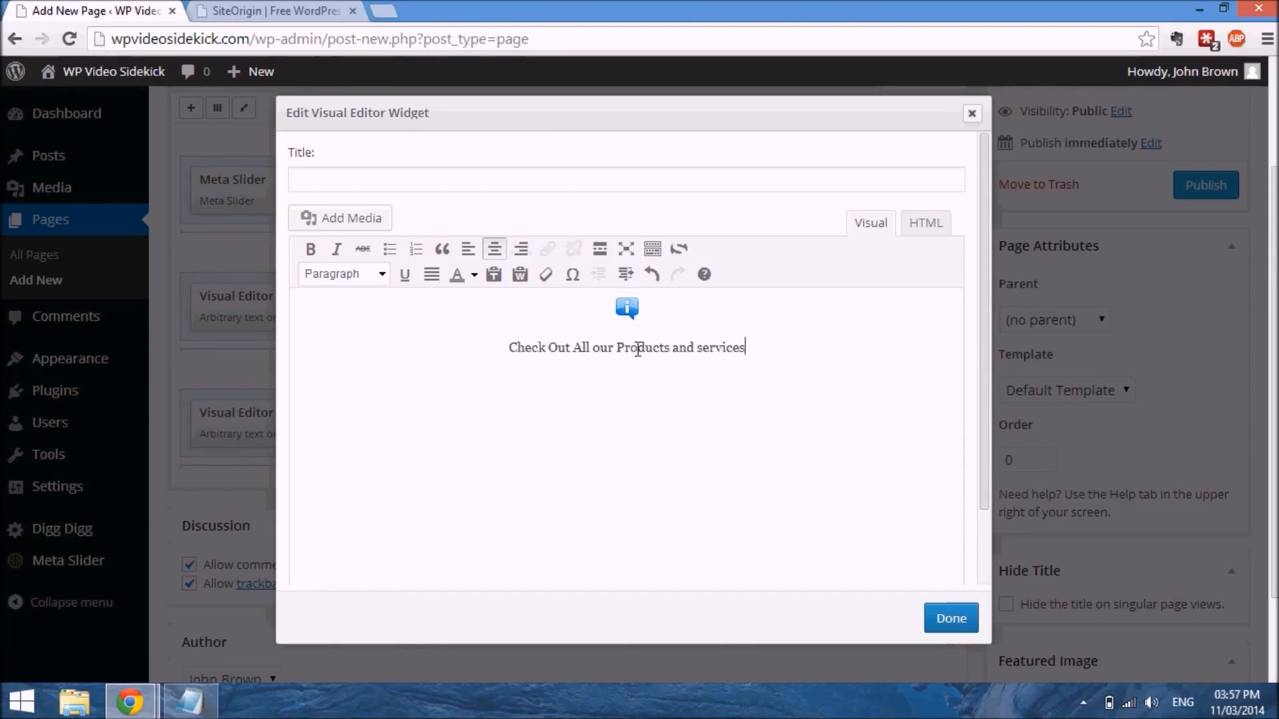
Replace the middle widget's text with the pbdemo Notepad sentence beginning "We are a family owned business established since 1996" and save the widget.
click(190, 701)
drag(6, 154, 1103, 166)
key(ctrl+c)
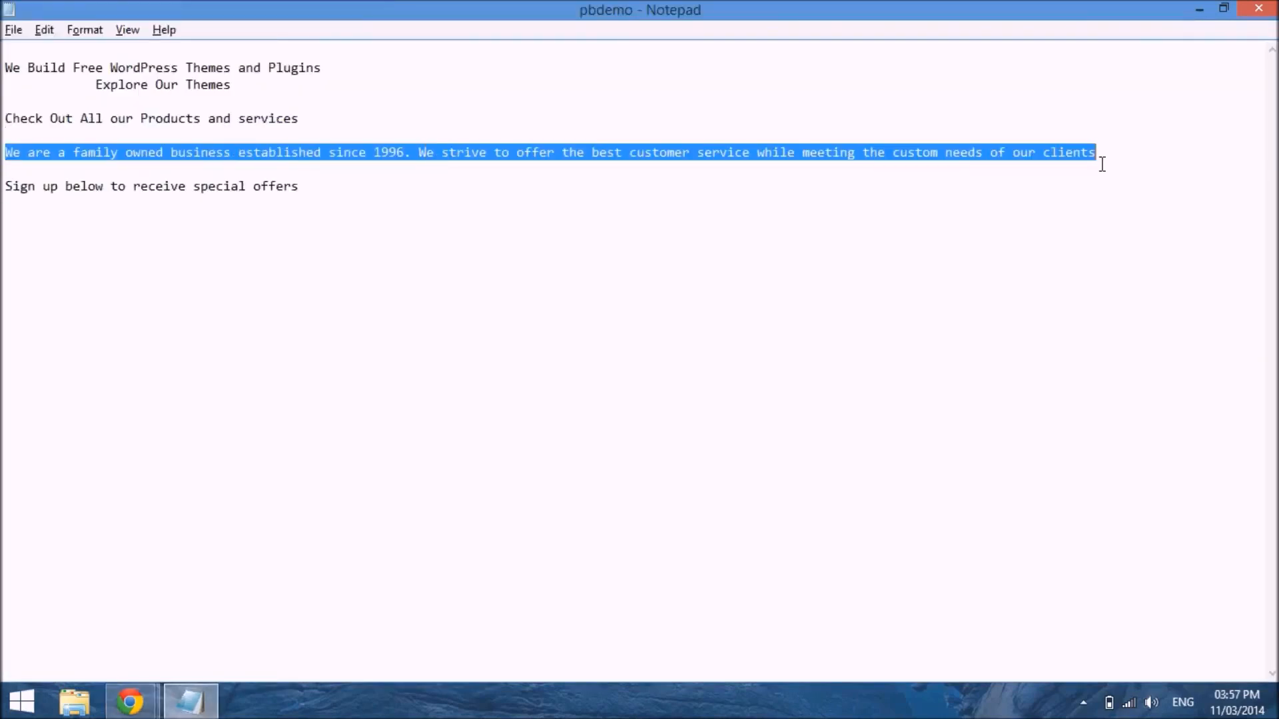
key(alt+Tab)
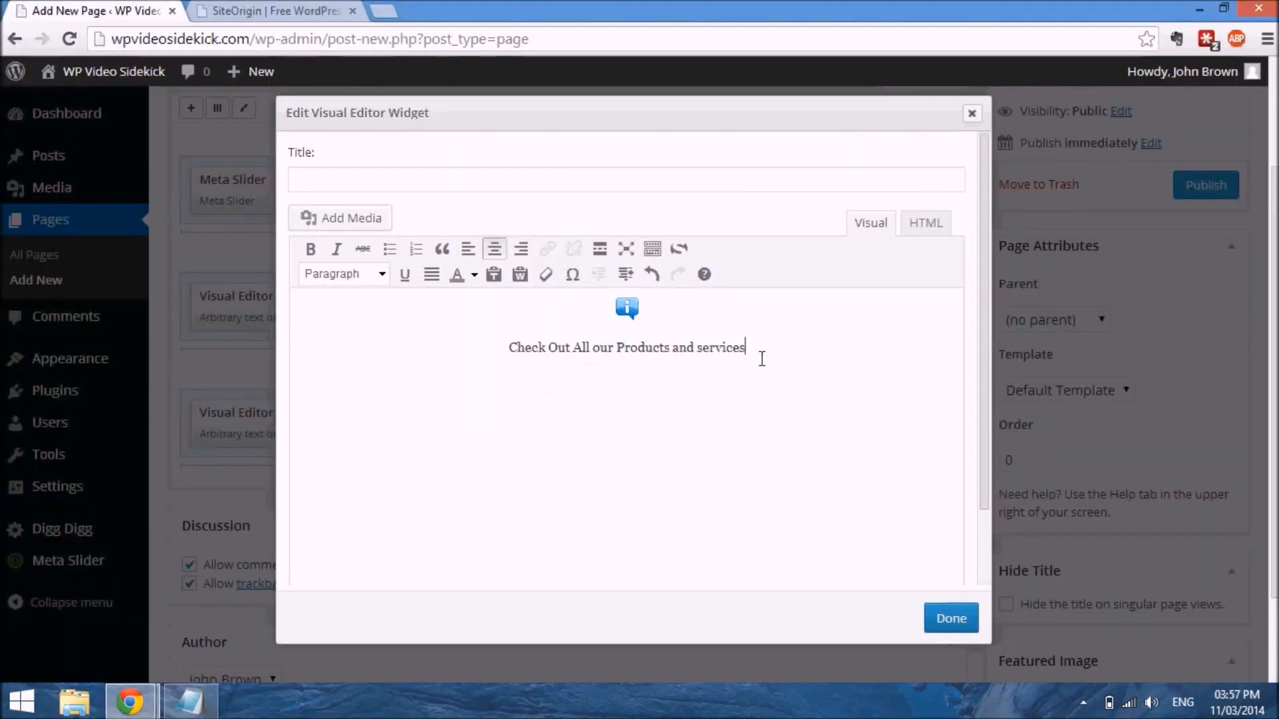
shift+click(529, 350)
shift+click(518, 351)
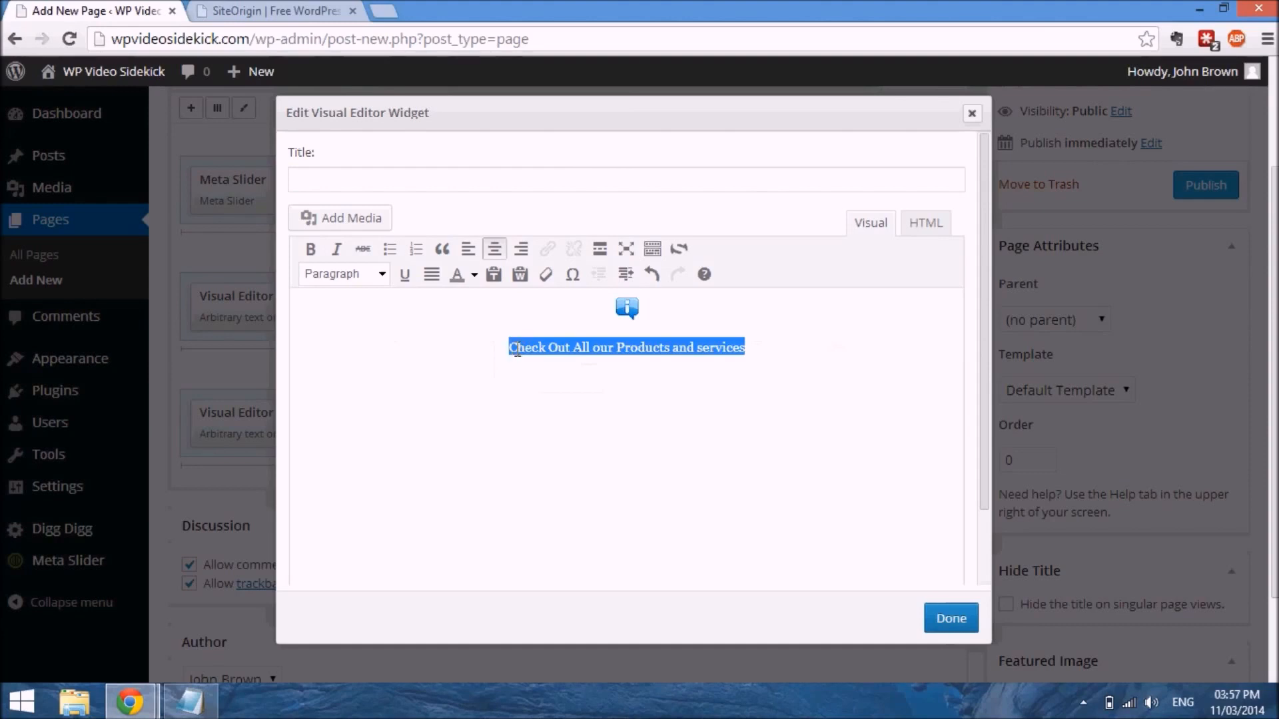
key(ctrl+v)
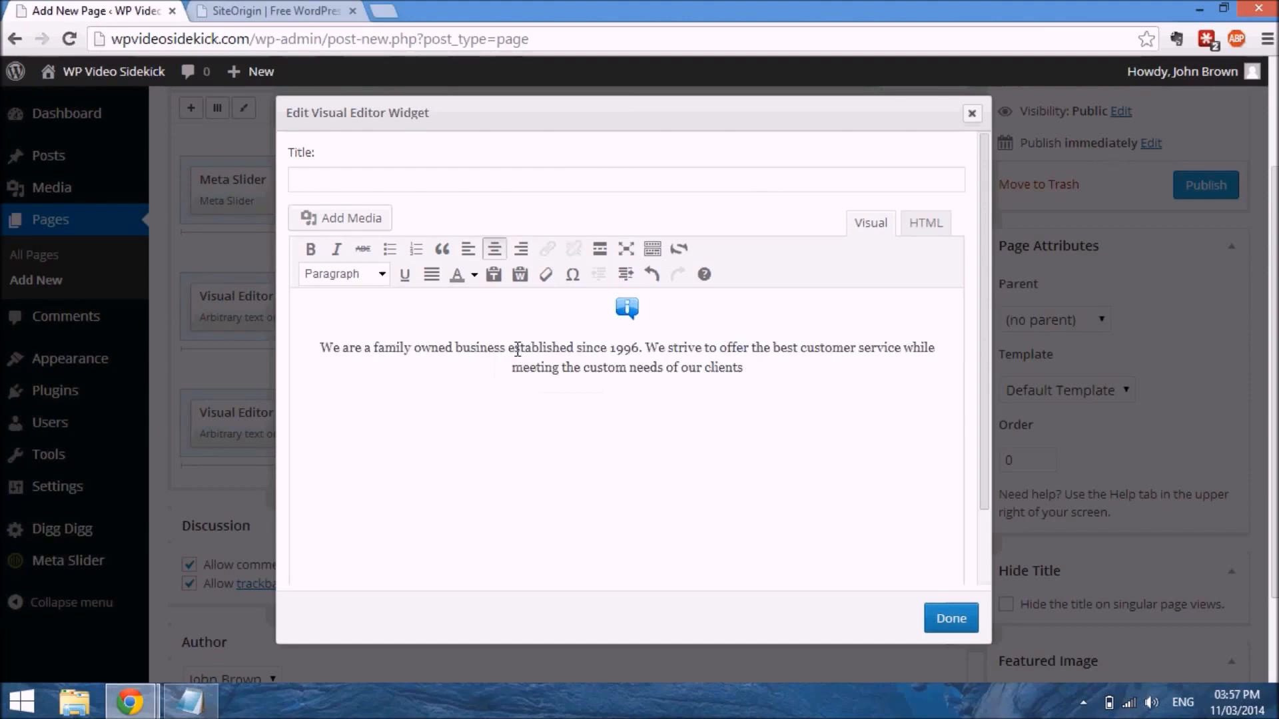
click(967, 629)
Open the third column's Visual Editor widget for editing.
mouse_move(825, 456)
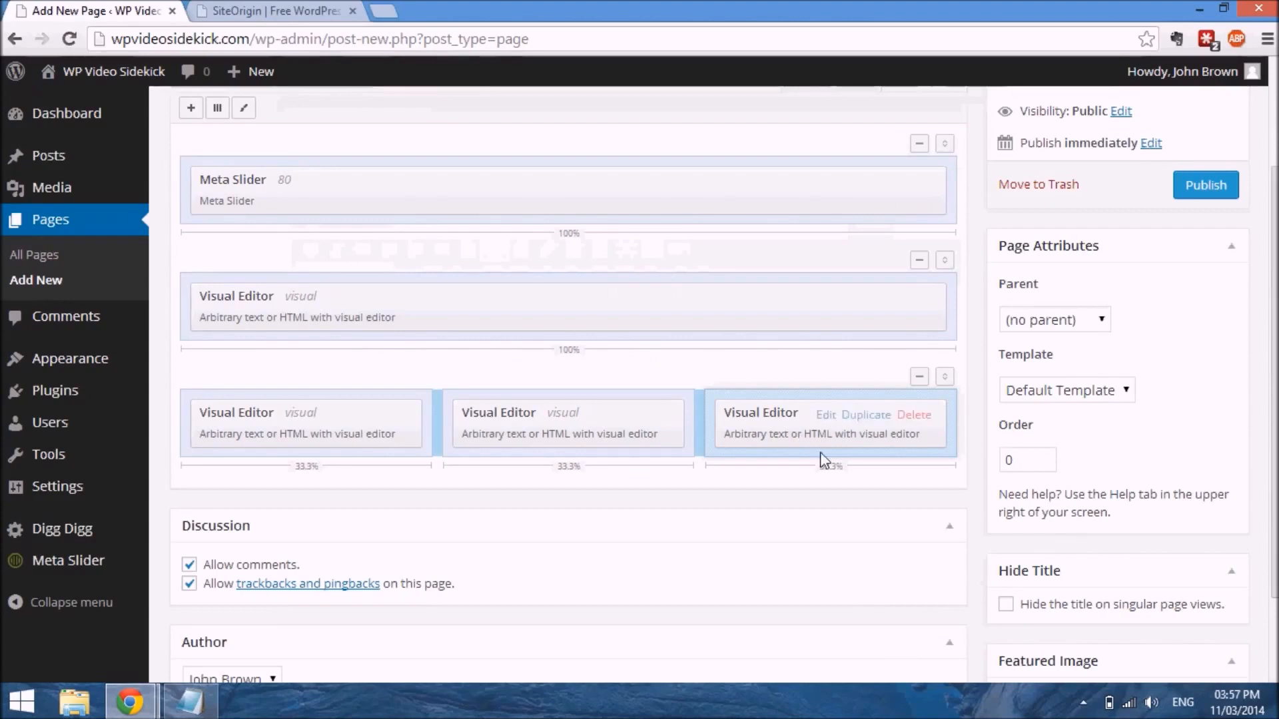
click(827, 416)
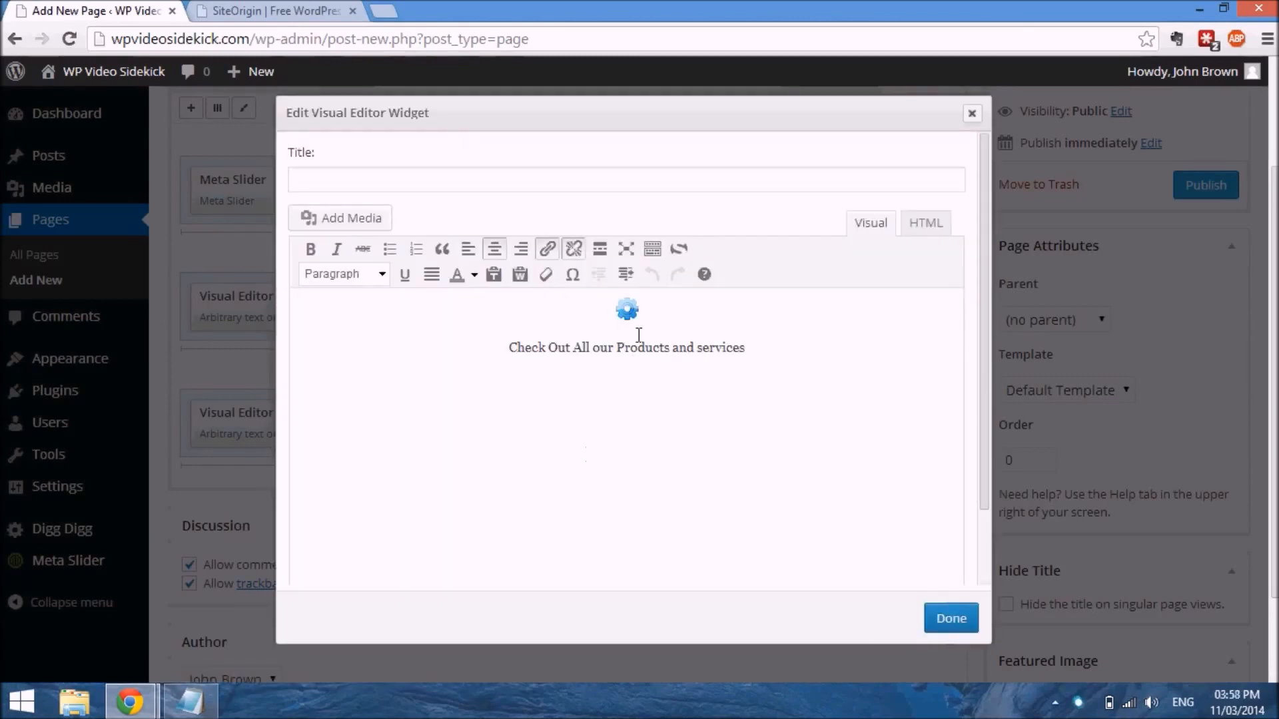
Examine the gear icon's basic and advanced image settings for a way to change its source, leaving them unmodified.
click(630, 314)
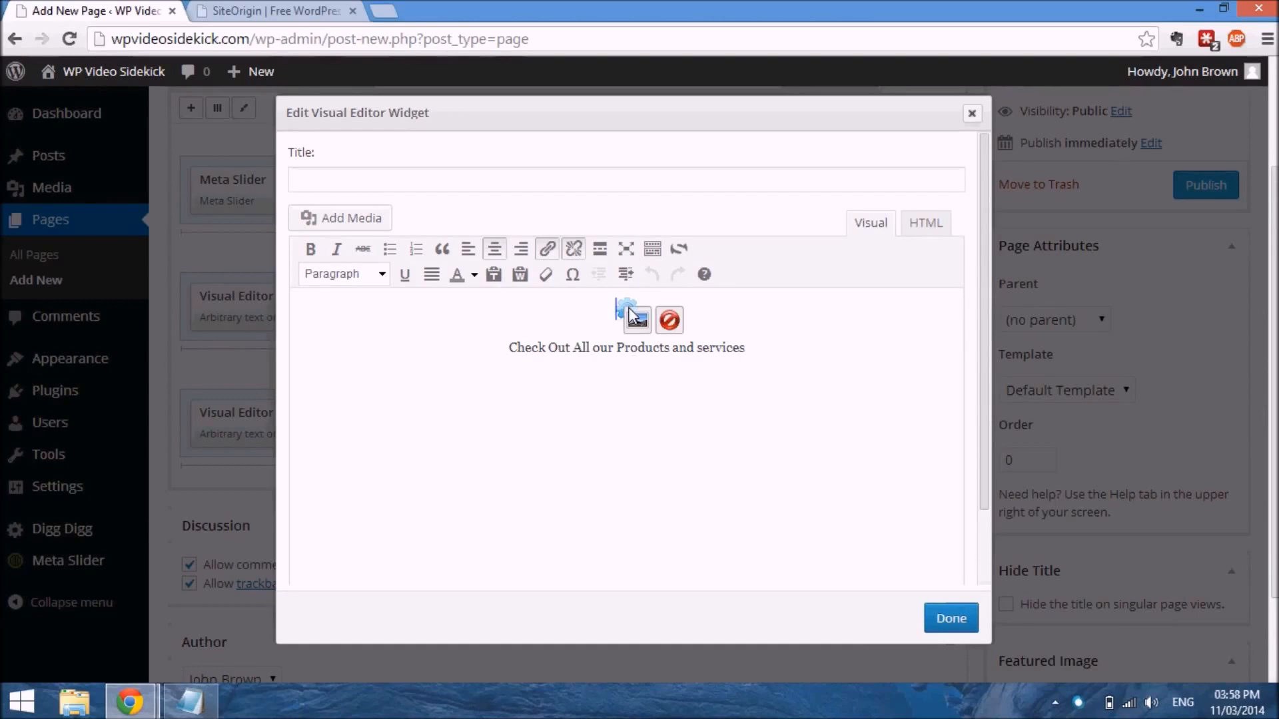
click(637, 324)
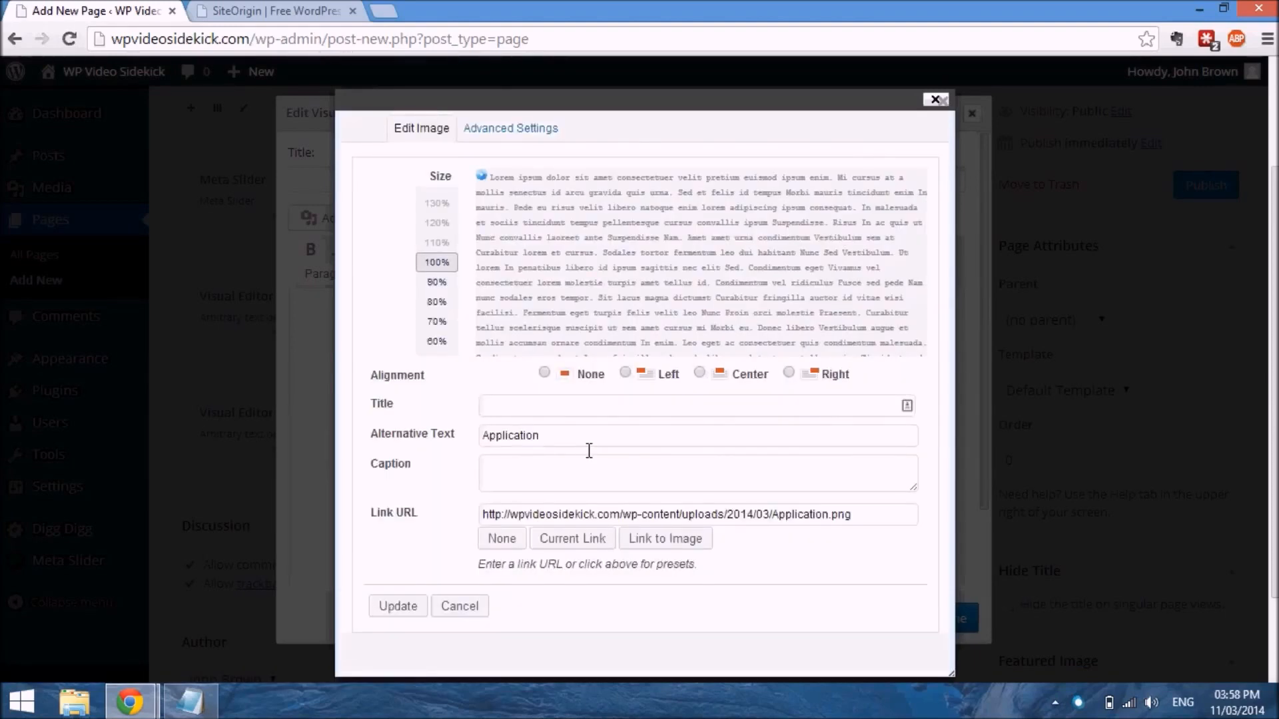
scroll(589, 451, down, 2)
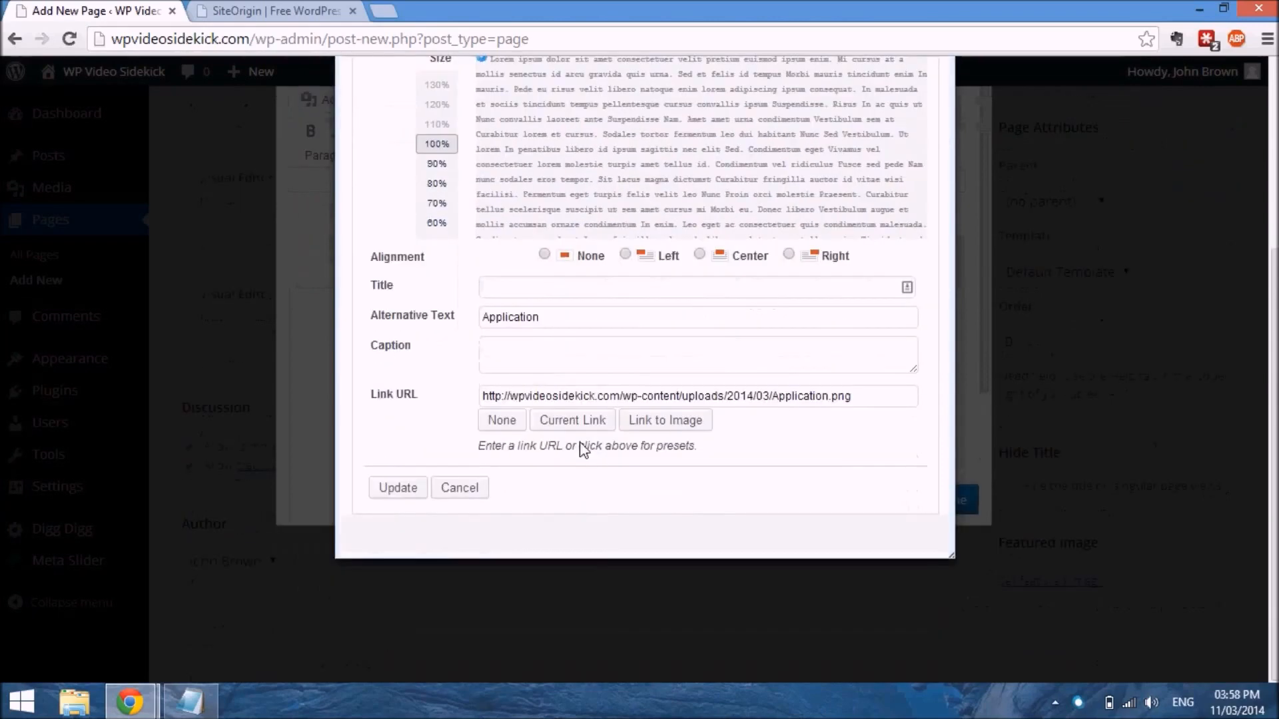
scroll(584, 451, up, 5)
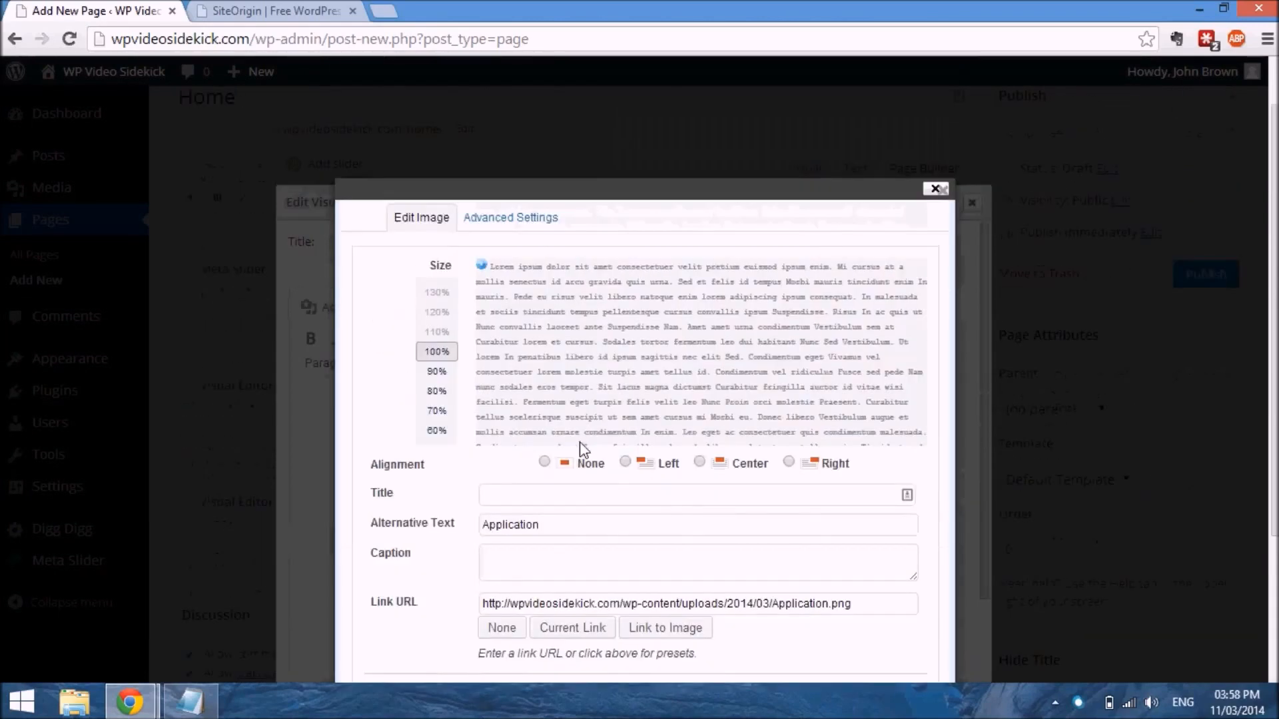
click(515, 288)
scroll(677, 514, down, 3)
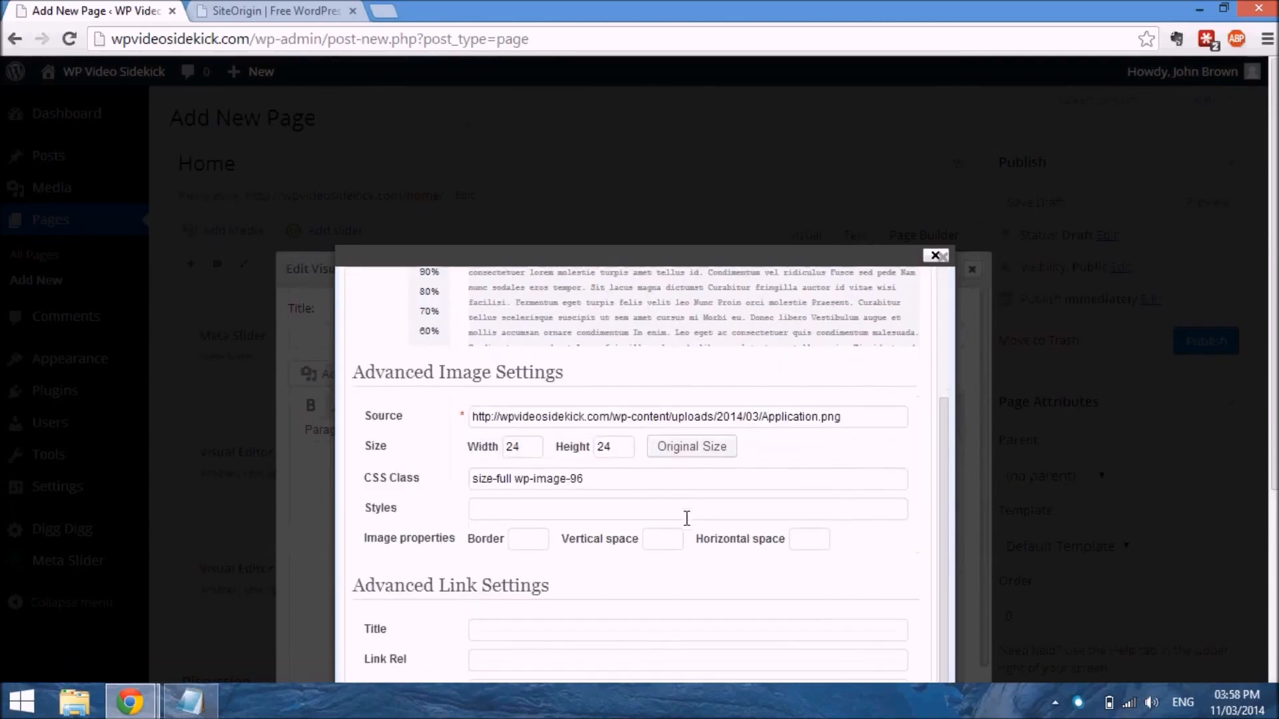
scroll(687, 518, down, 5)
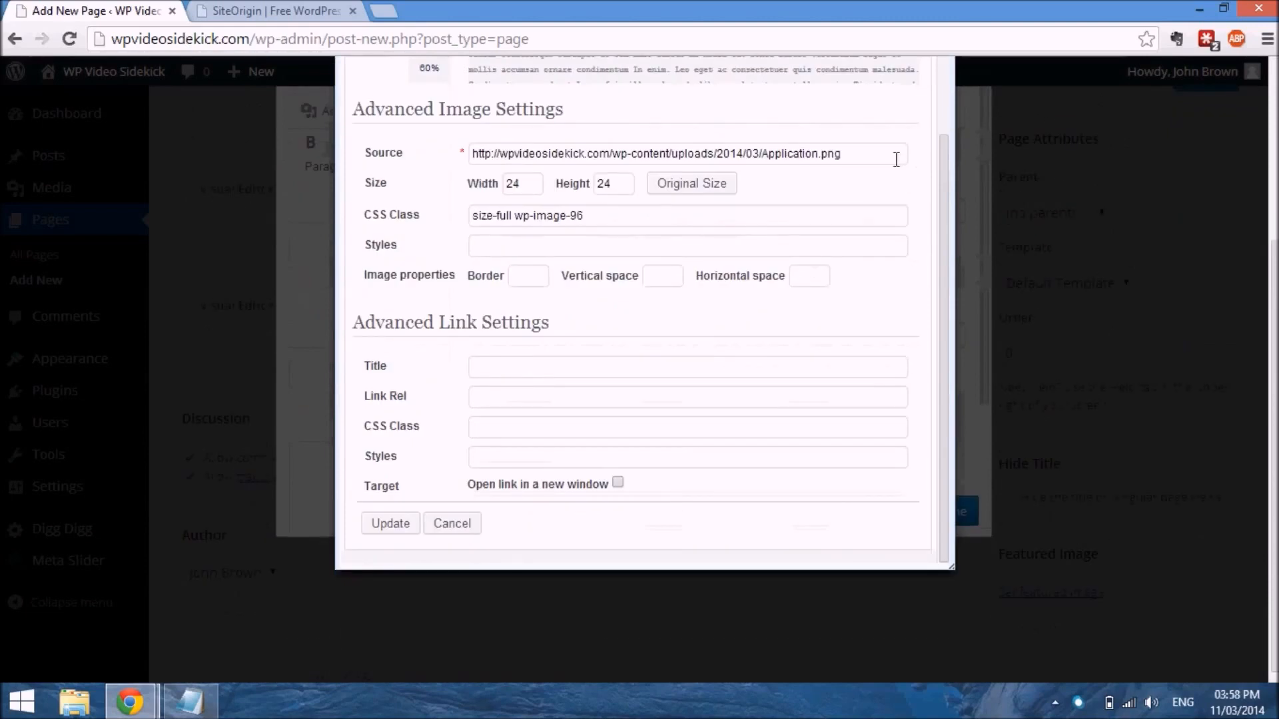
scroll(893, 164, up, 8)
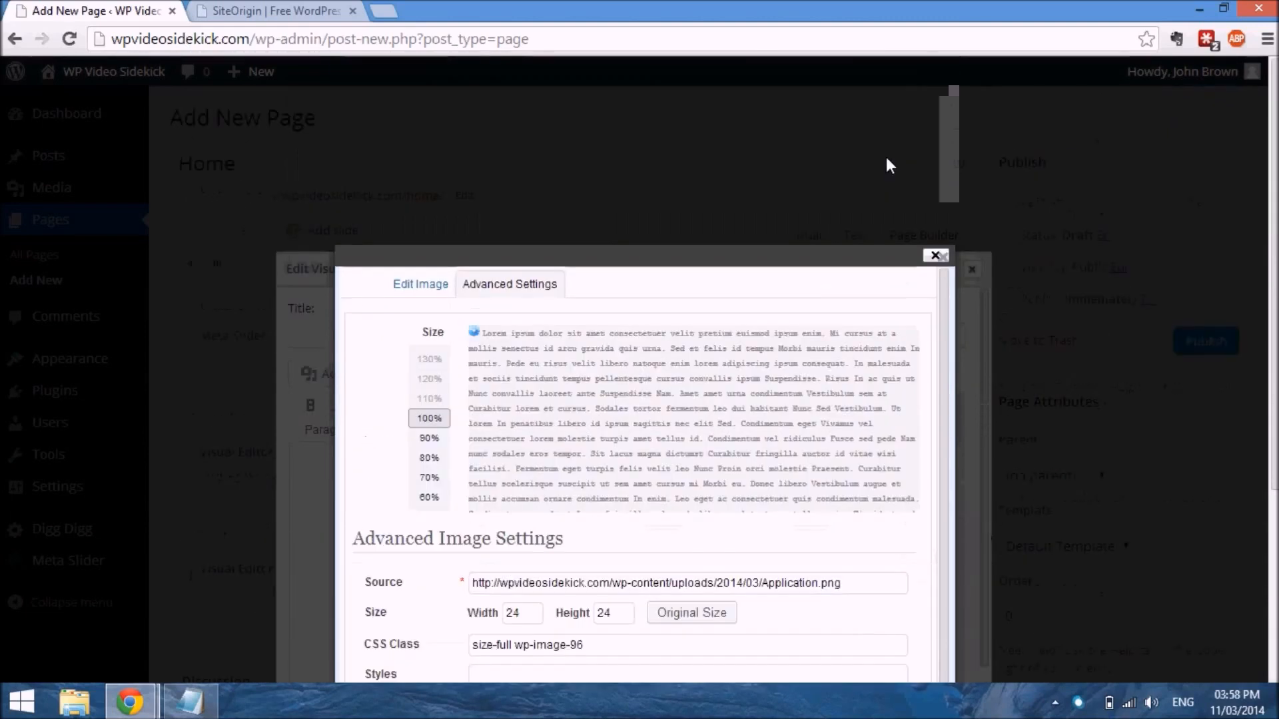
click(936, 256)
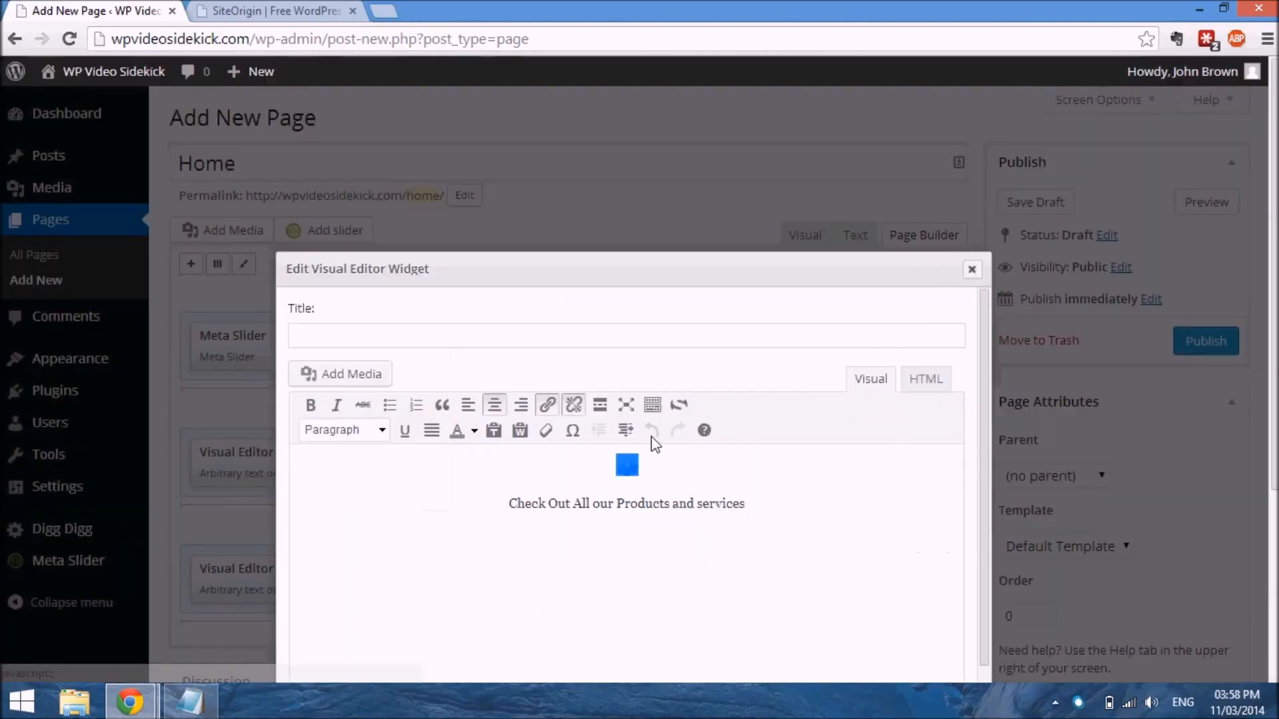
Replace the selected gear icon with the Mail.png envelope icon from the media library.
click(348, 376)
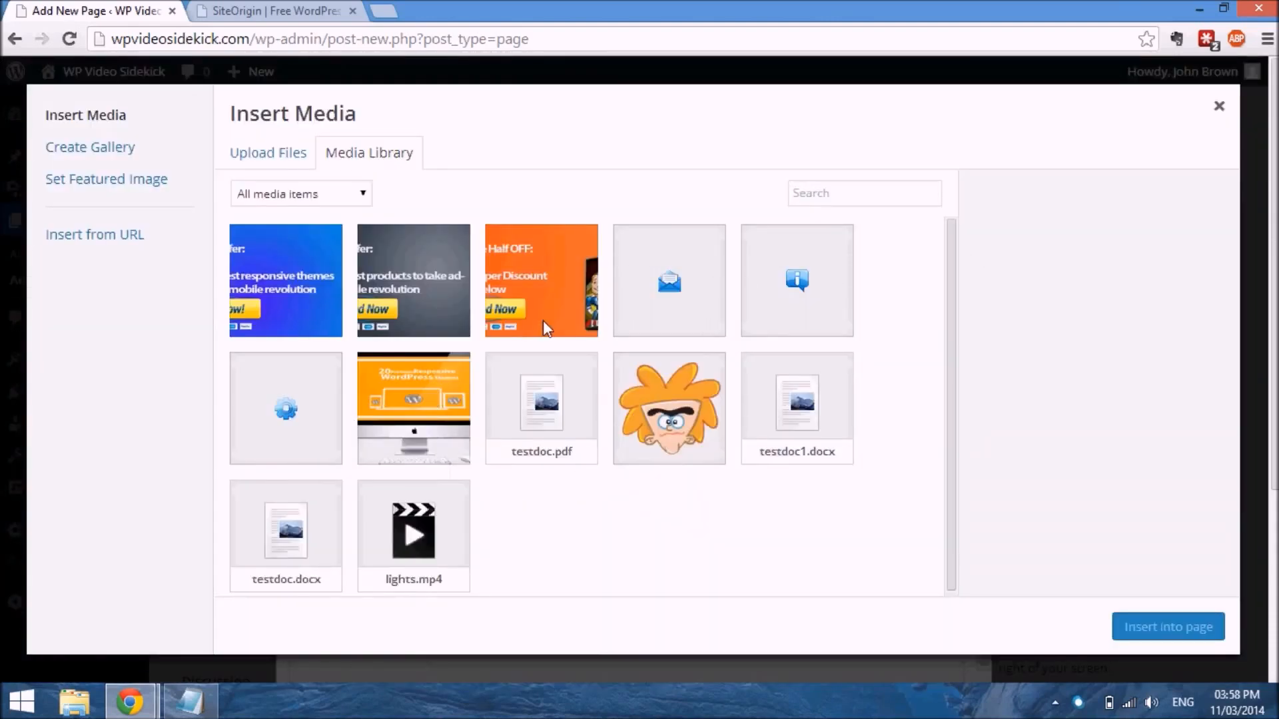
click(687, 308)
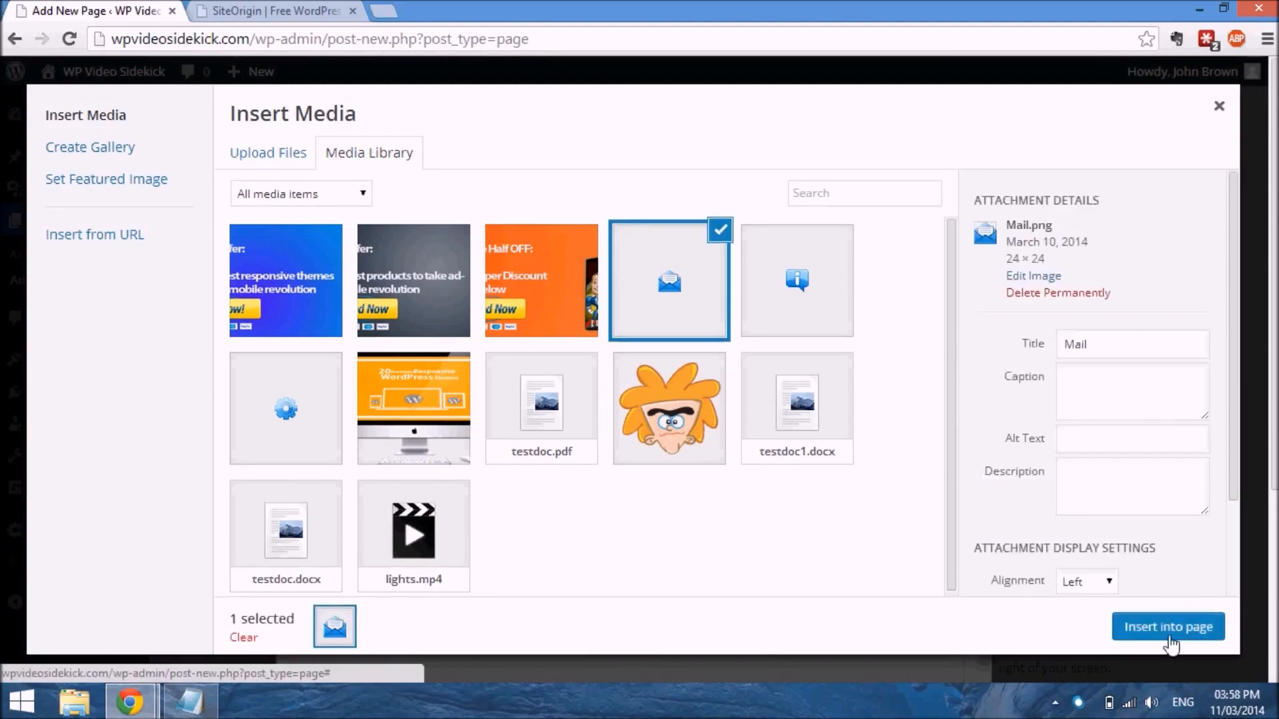
click(1170, 628)
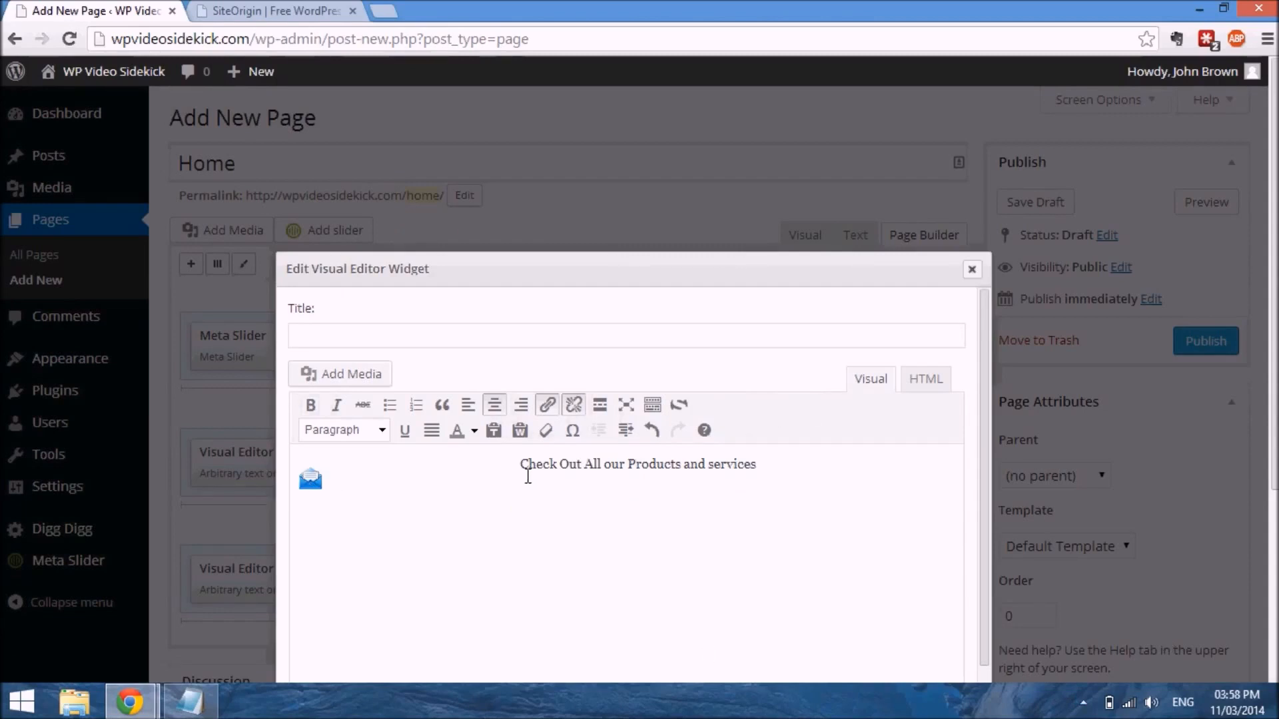
Copy and remove the "Check Out All our Products and services" text from the third widget and centre the mail icon.
drag(635, 502, 780, 483)
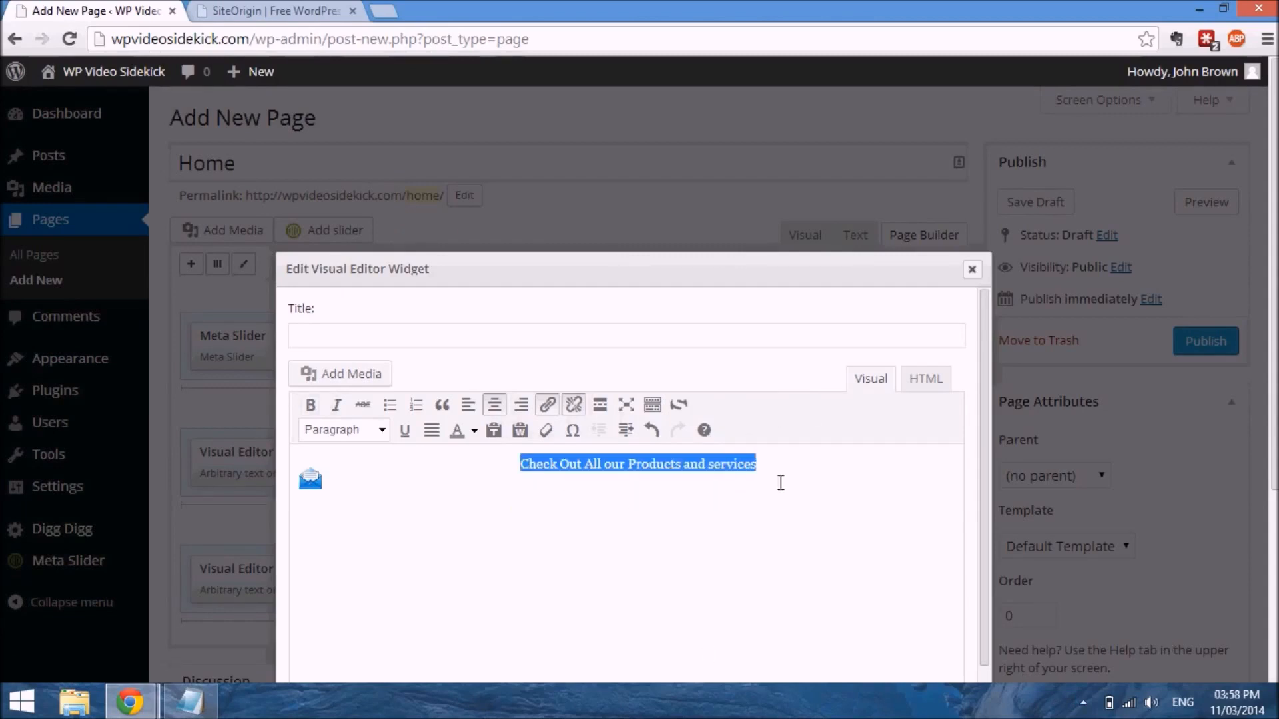
right_click(741, 468)
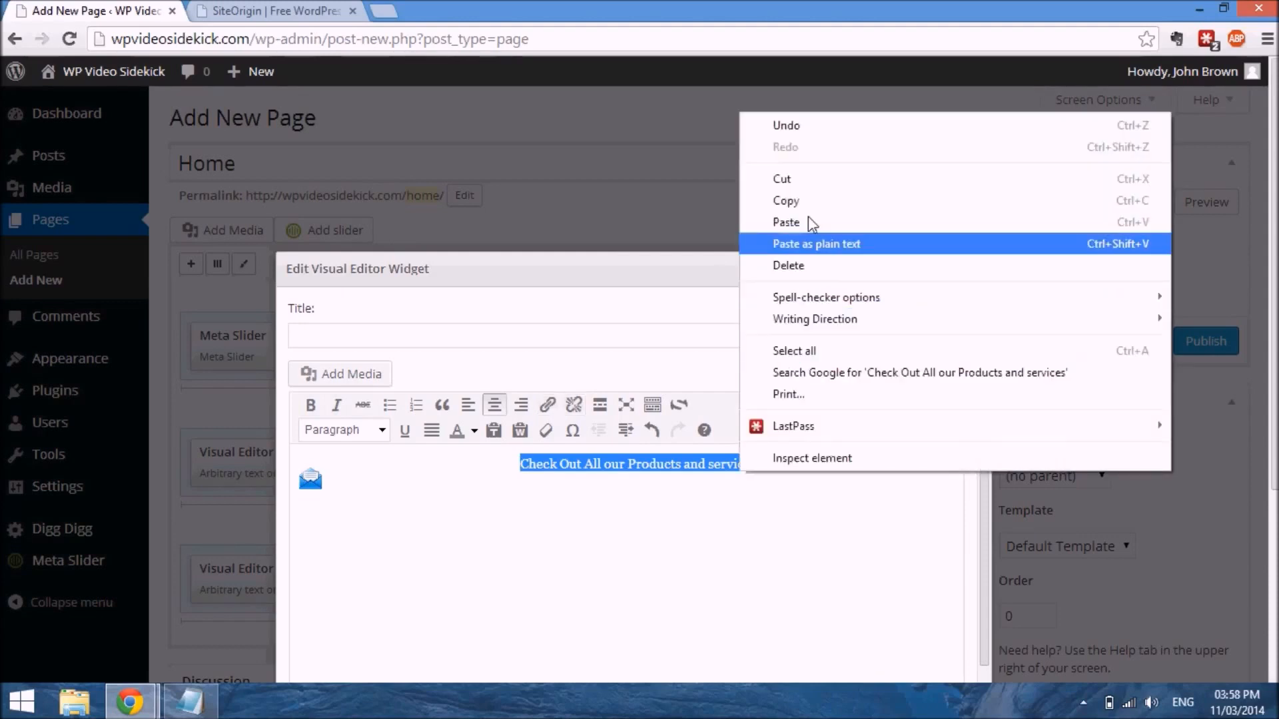
click(790, 207)
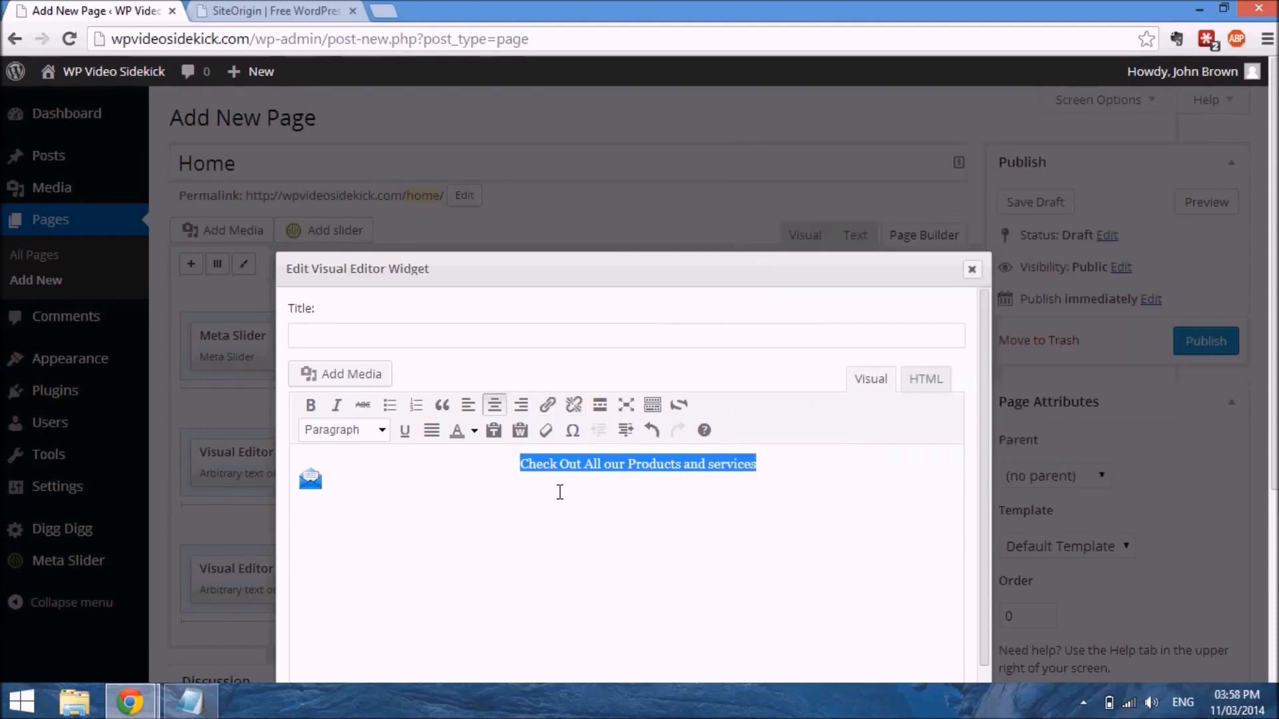
key(Delete)
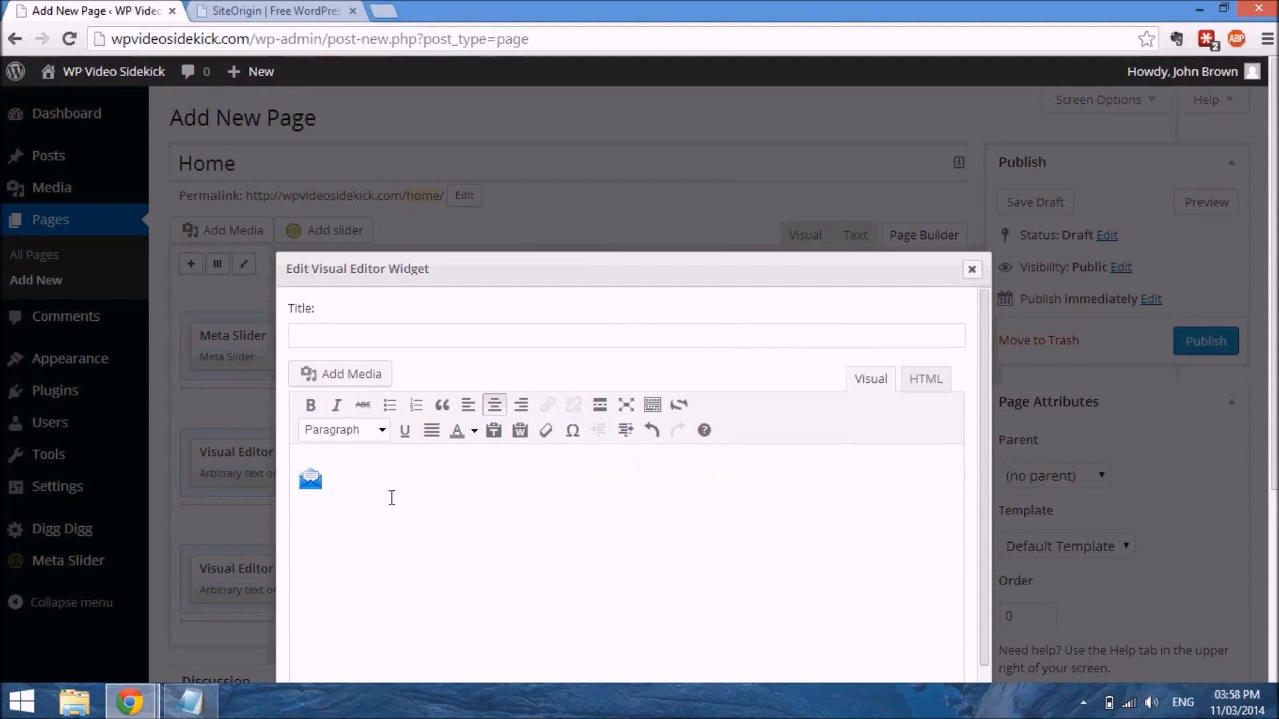
click(313, 478)
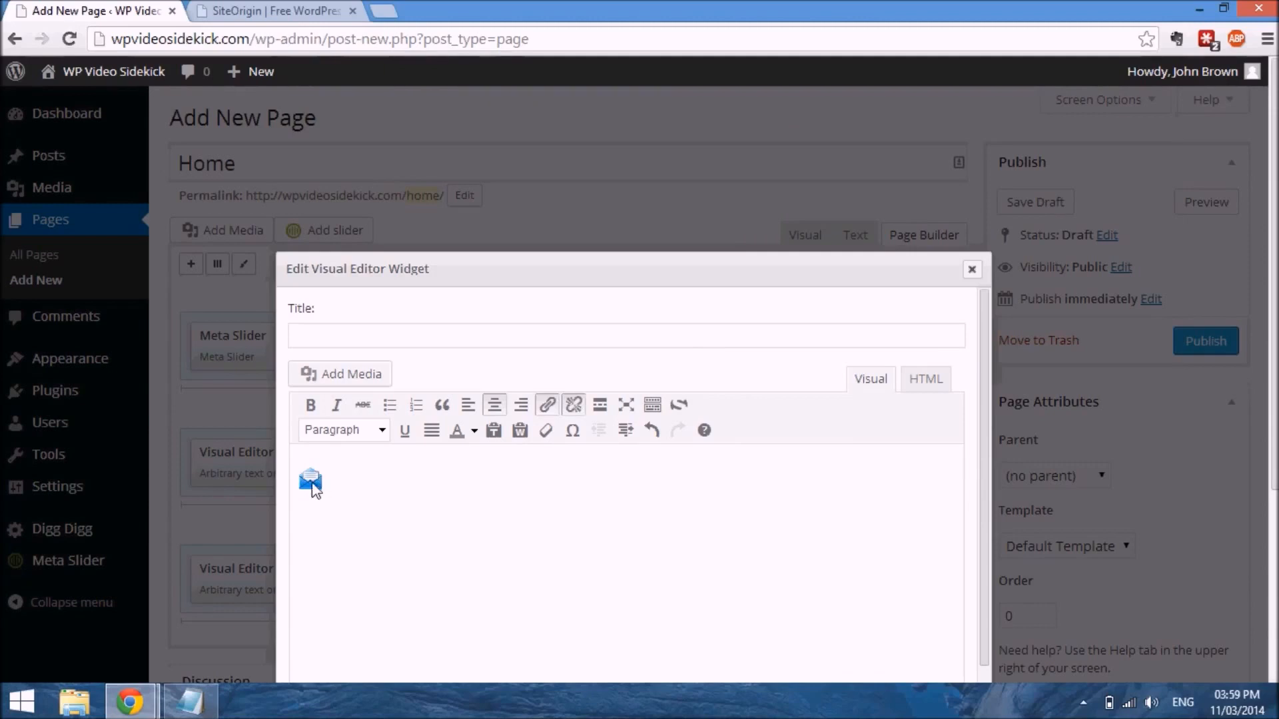
click(314, 484)
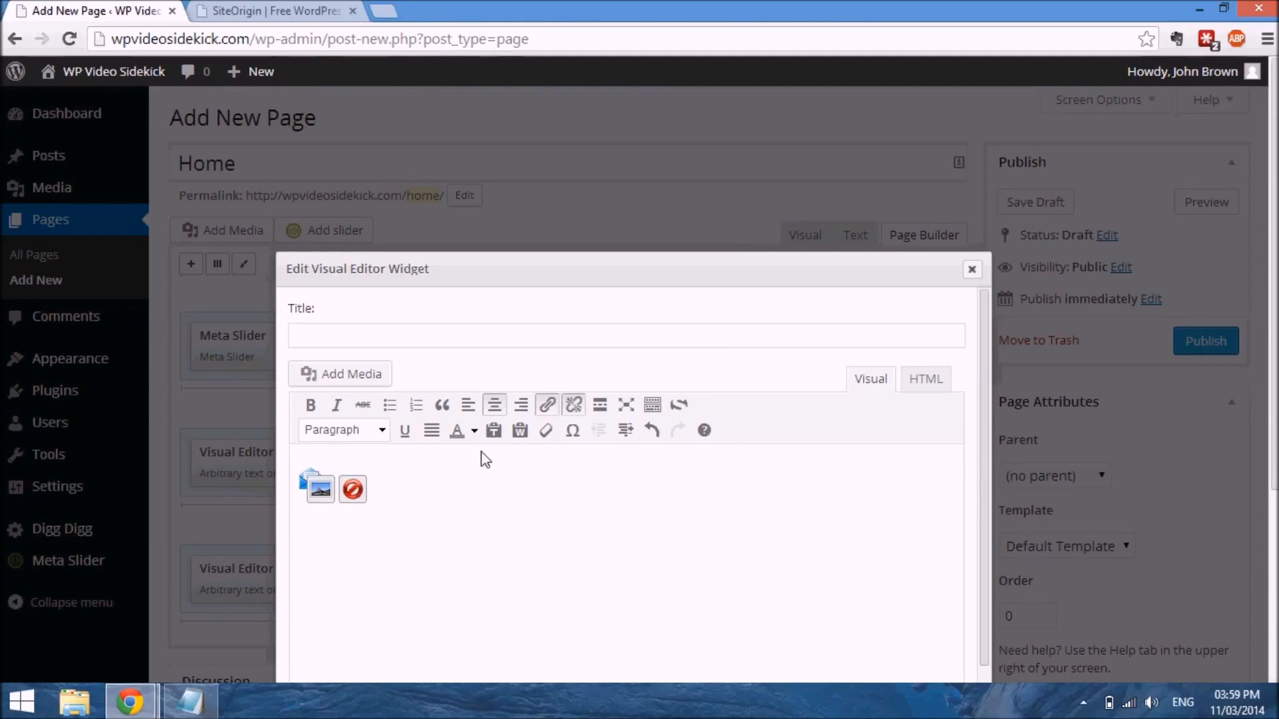
click(494, 406)
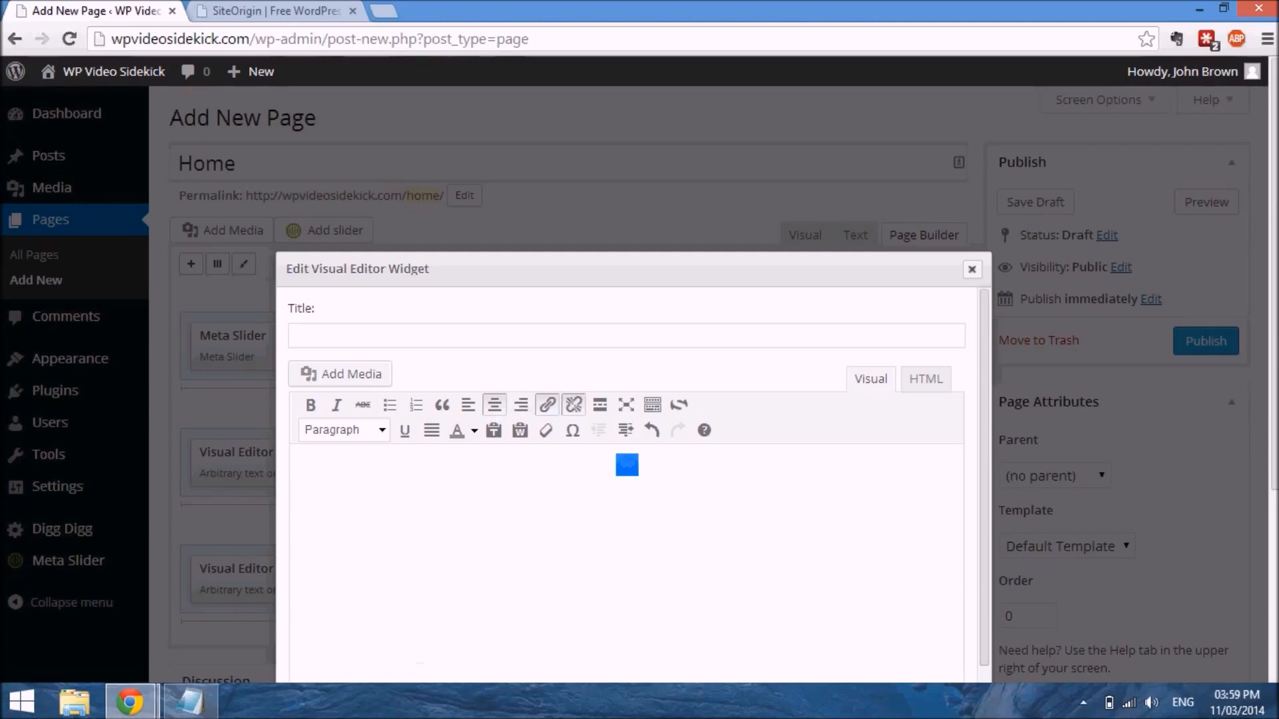
Copy "Sign up below to receive special offers" from the pbdemo Notepad file and paste it on a new line below the mail icon.
click(193, 701)
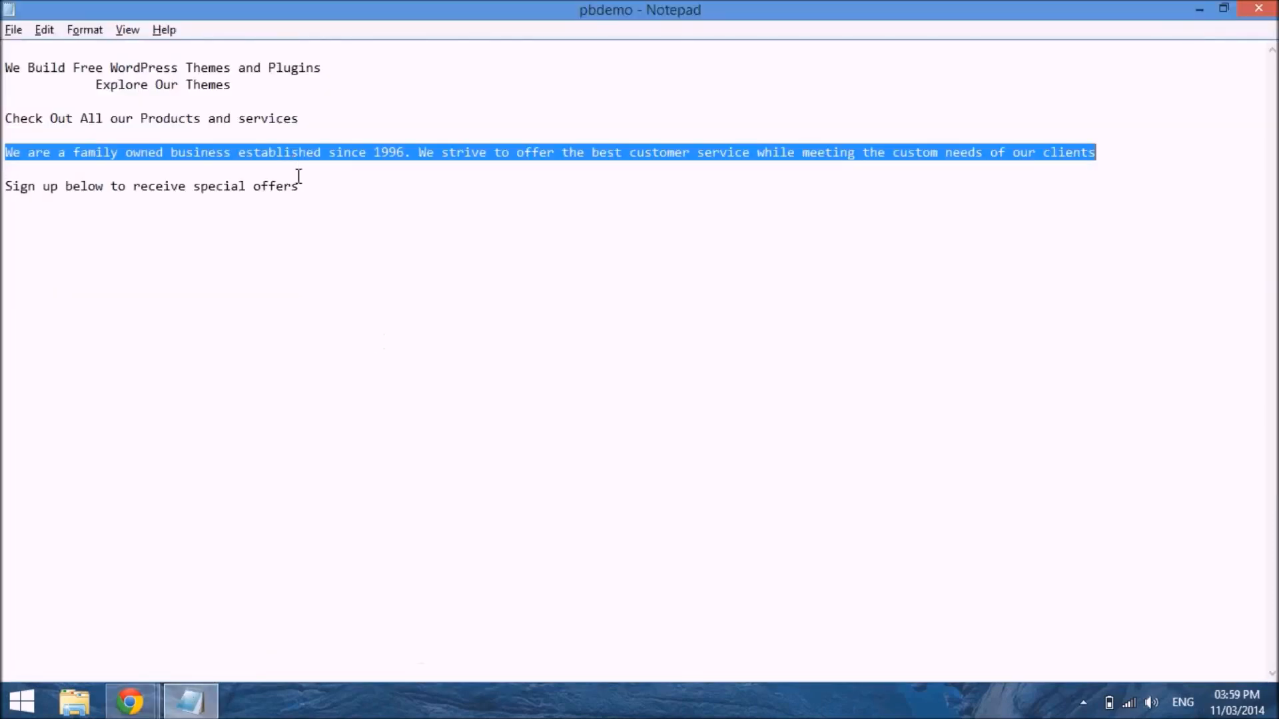
drag(304, 192, 12, 199)
right_click(29, 198)
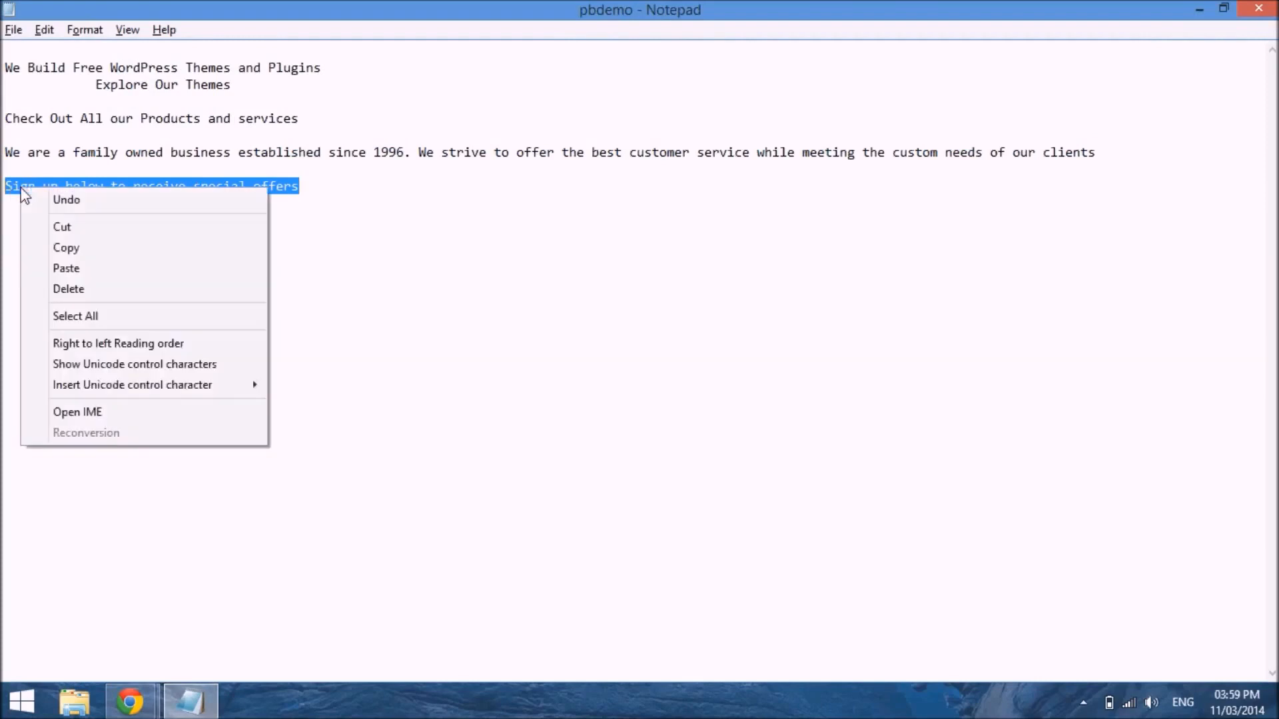
click(77, 254)
key(alt+Tab)
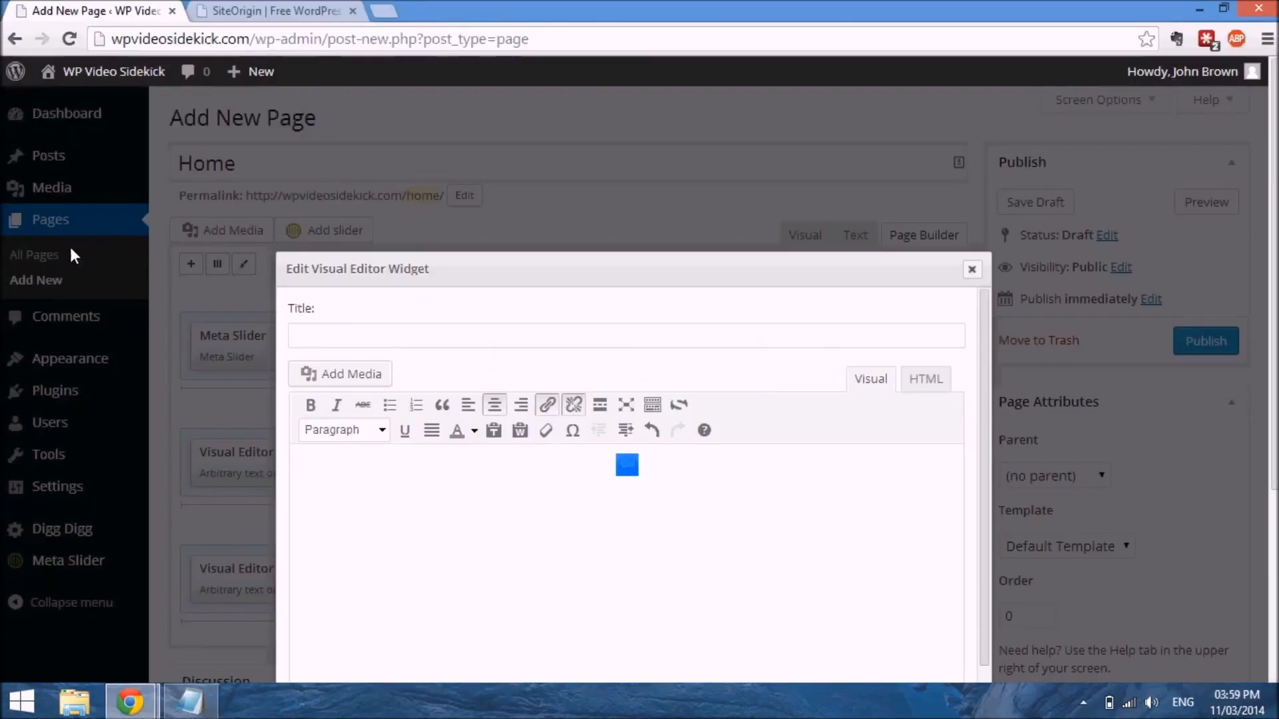
click(667, 475)
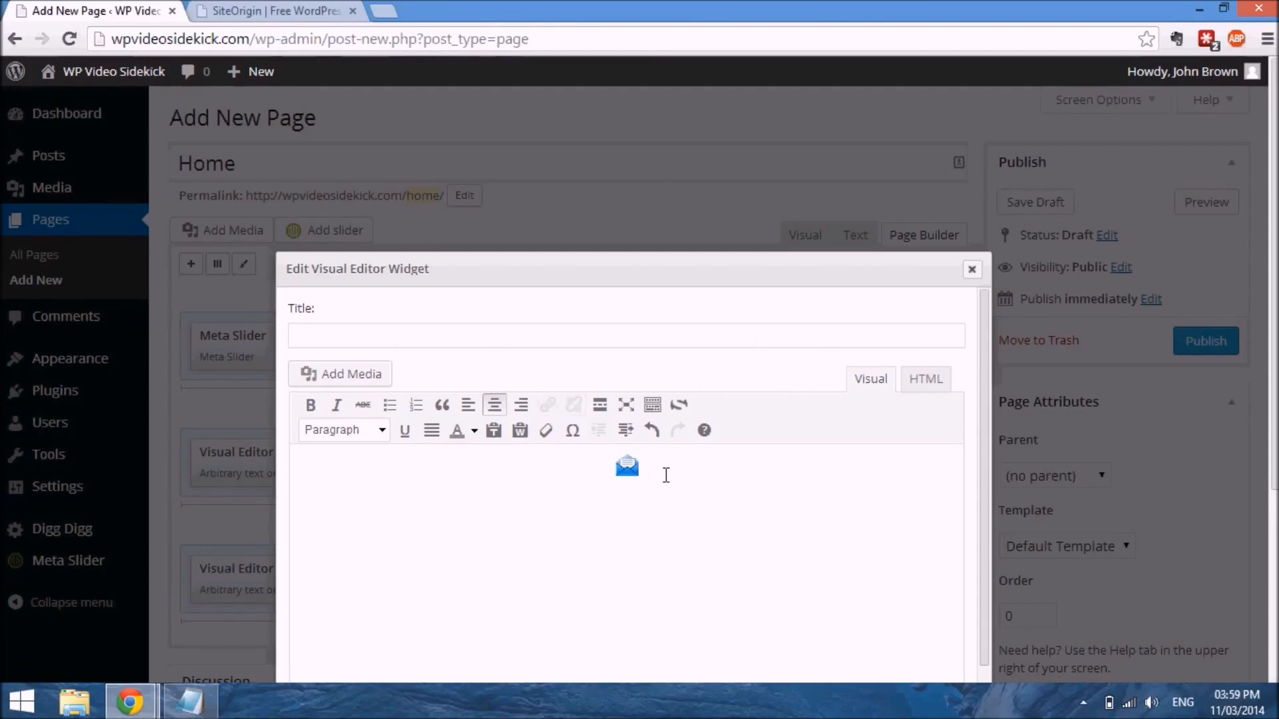
key(ctrl+v)
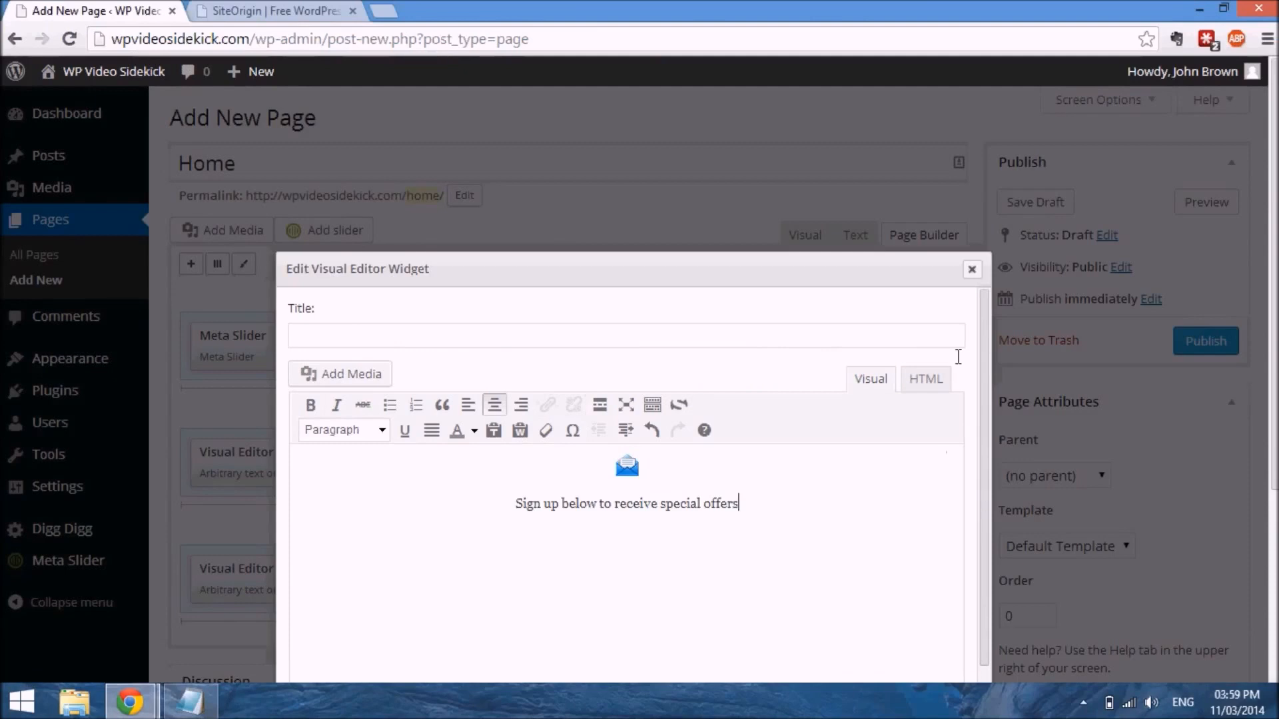
Save the third column's Visual Editor widget and return to the page's row layout.
scroll(982, 417, down, 2)
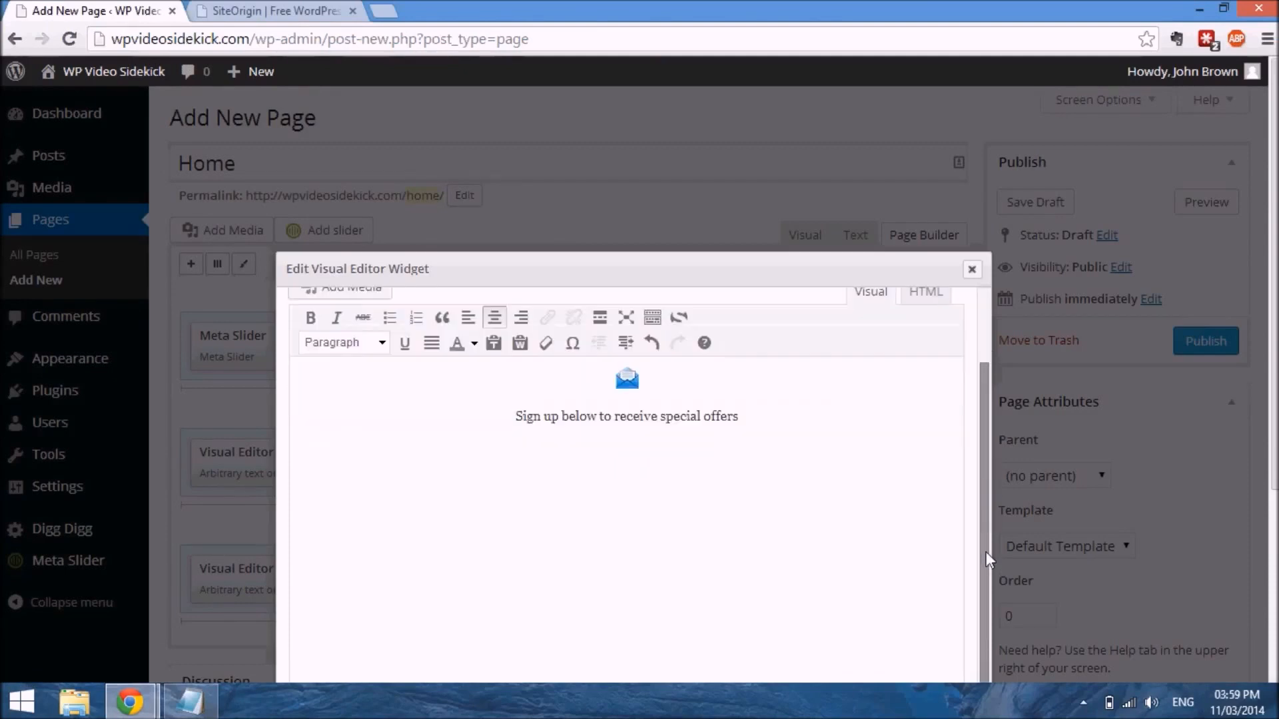
drag(982, 417, 979, 300)
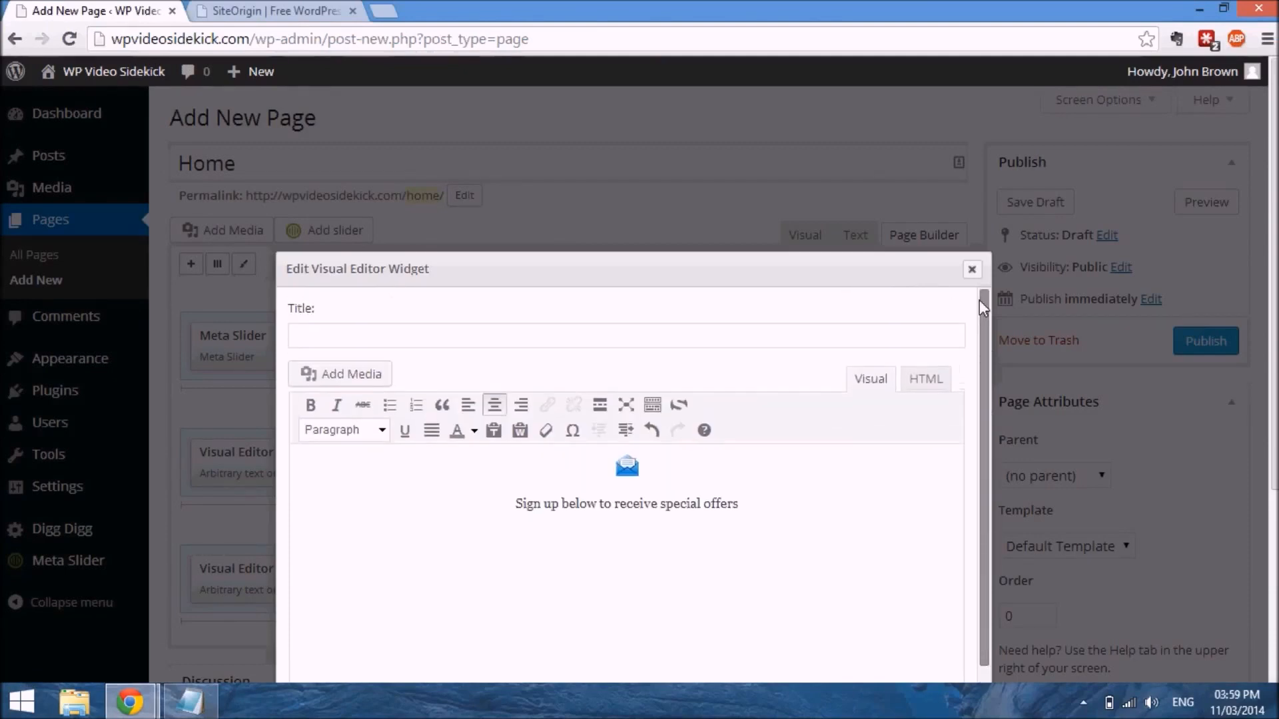
drag(857, 249, 850, 267)
drag(860, 189, 868, 189)
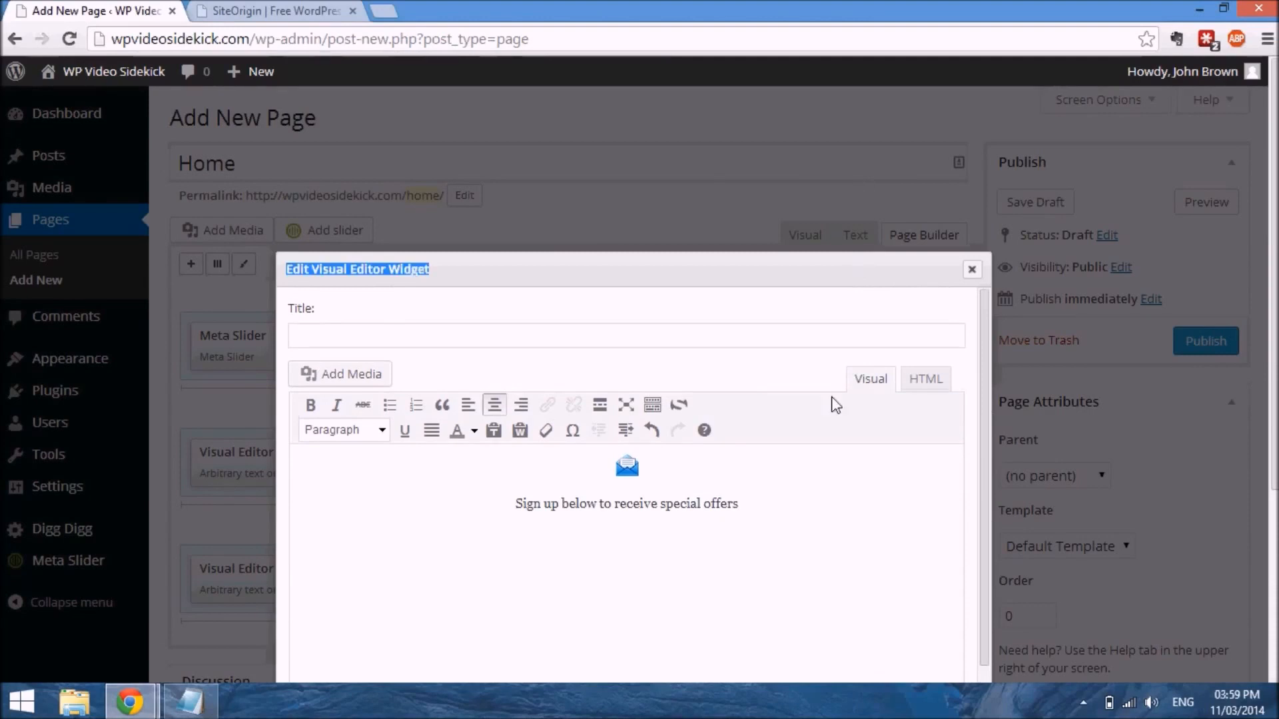
click(802, 507)
scroll(799, 508, down, 5)
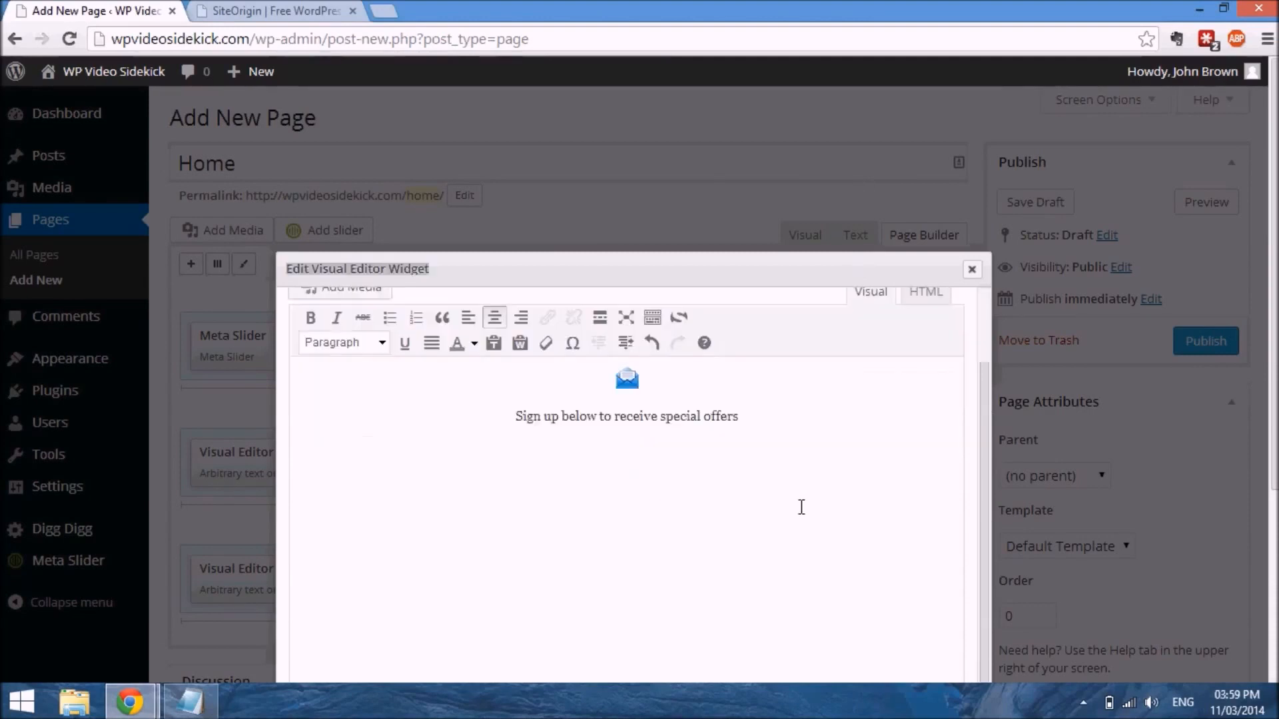
click(950, 501)
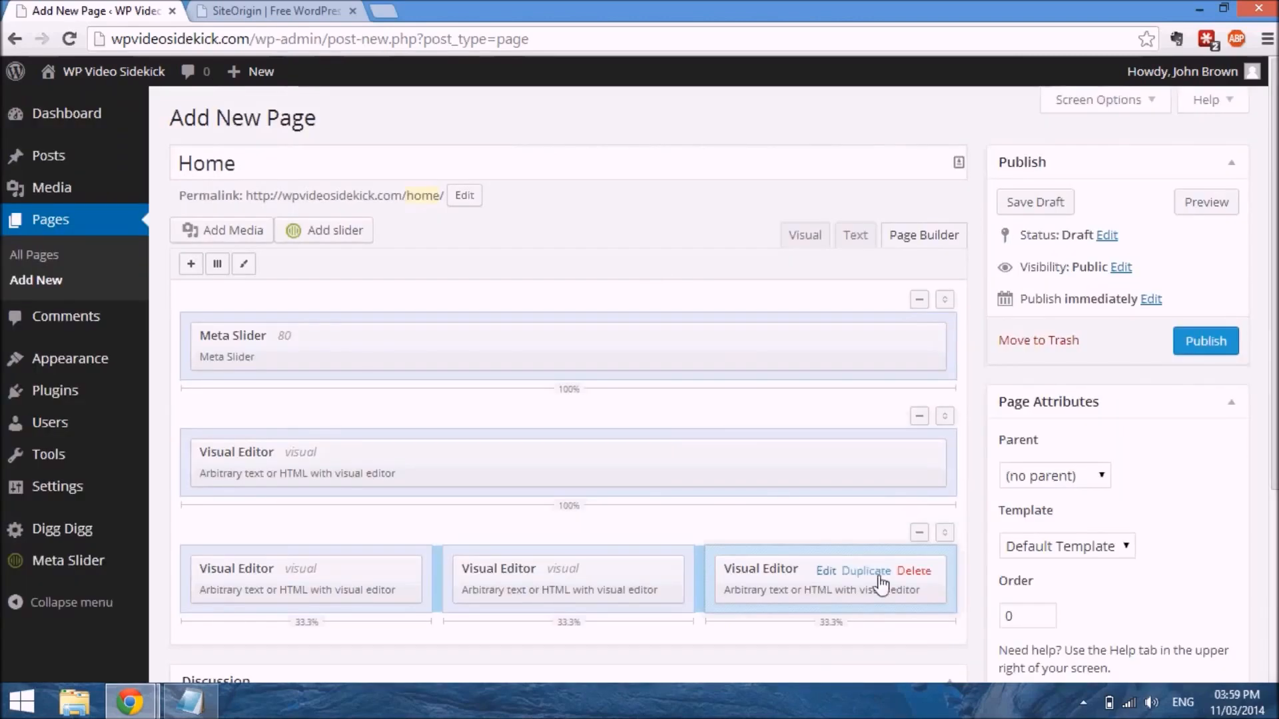
scroll(876, 582, down, 4)
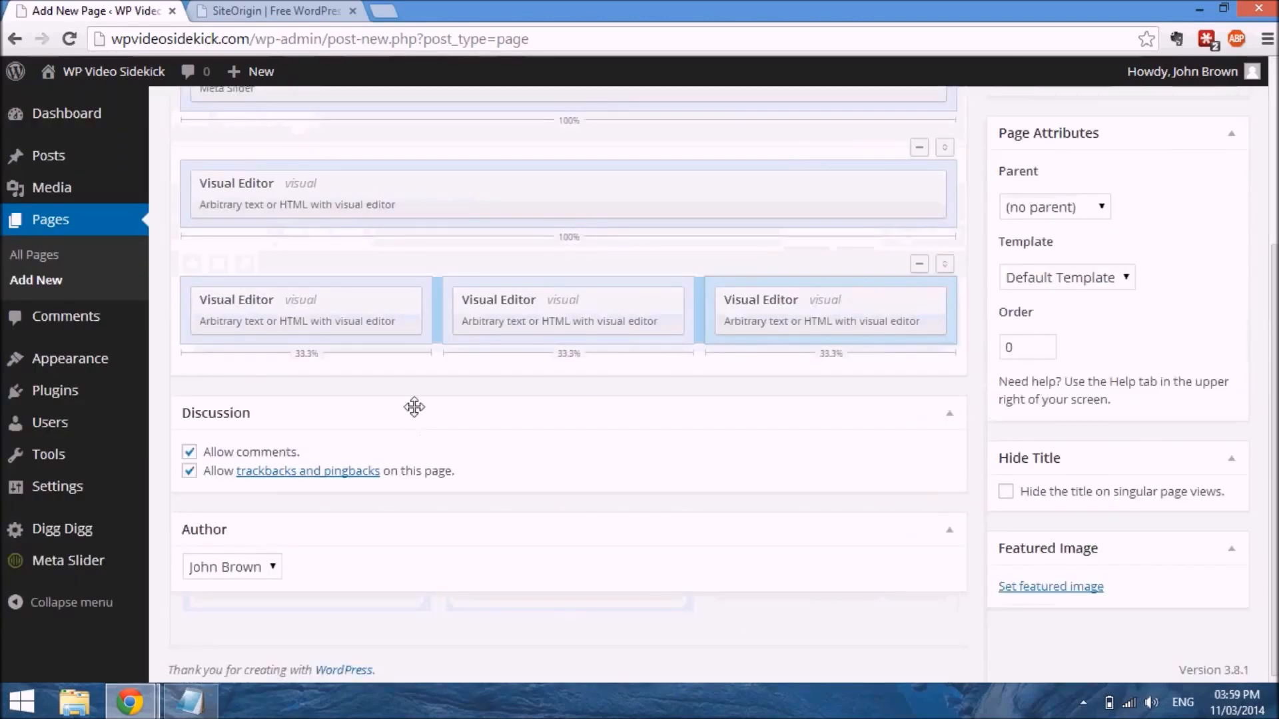
scroll(414, 407, up, 2)
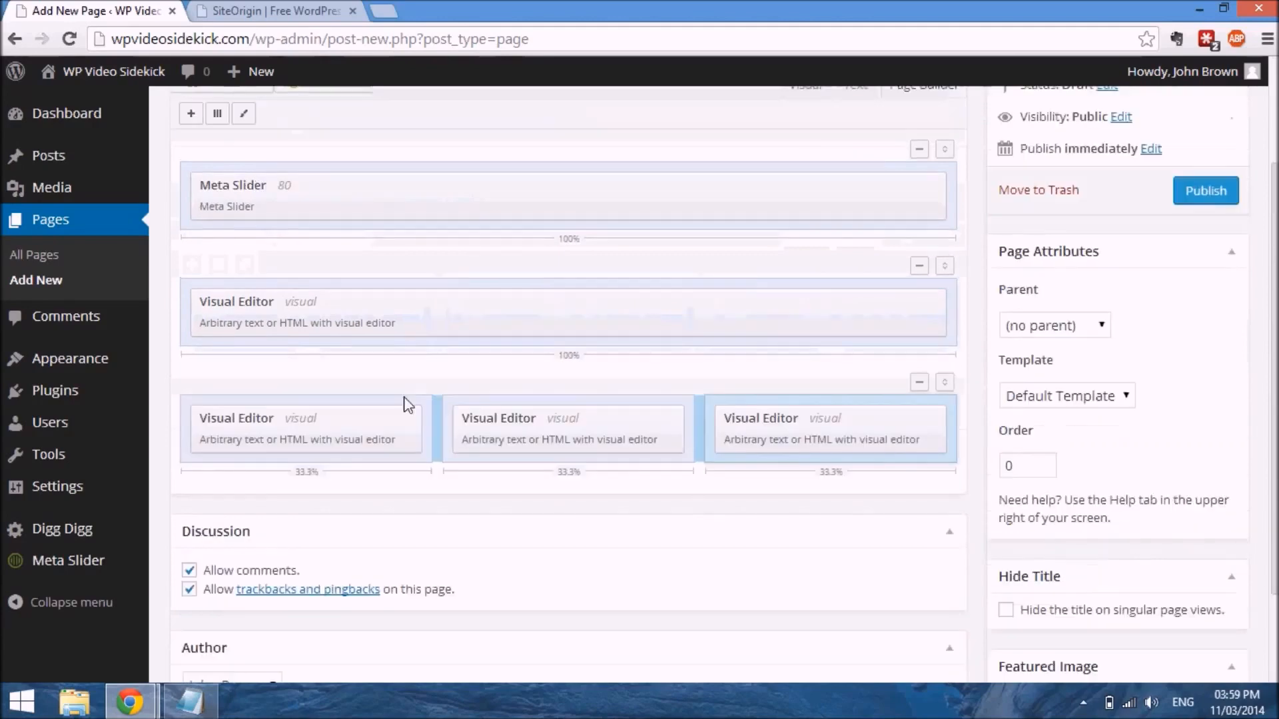
click(388, 421)
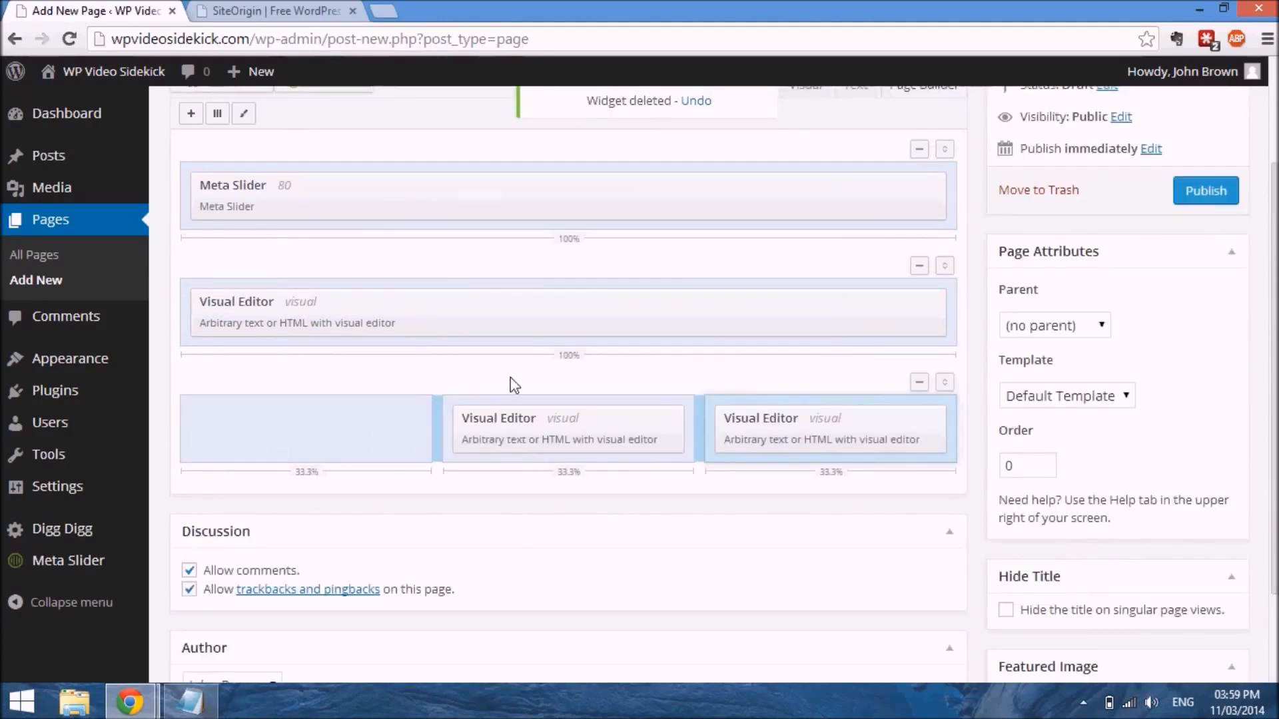
scroll(514, 383, up, 3)
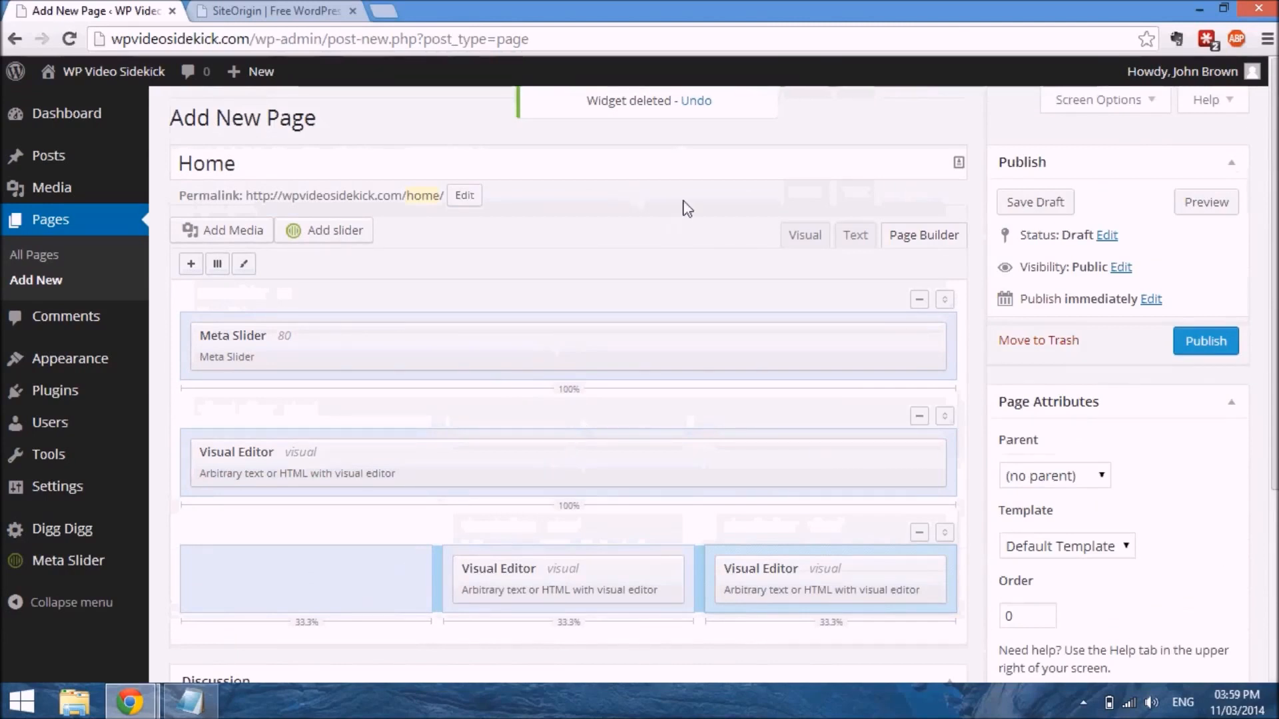
click(698, 101)
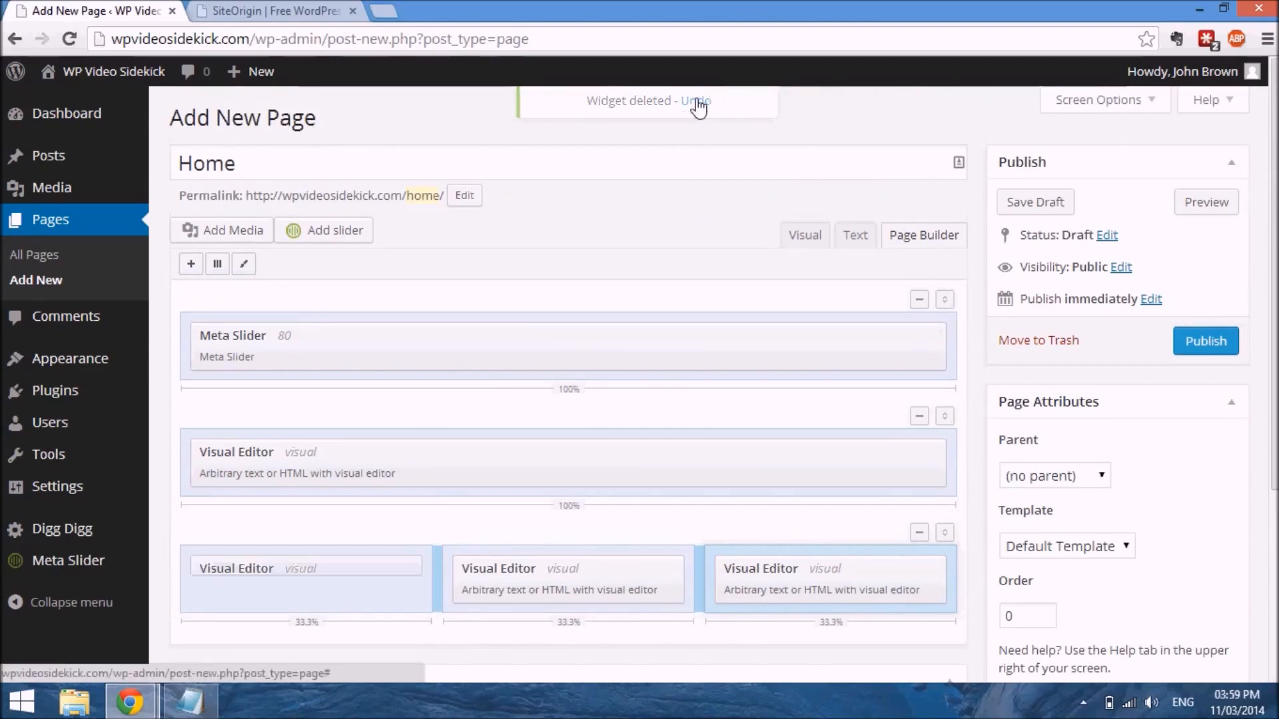
click(226, 443)
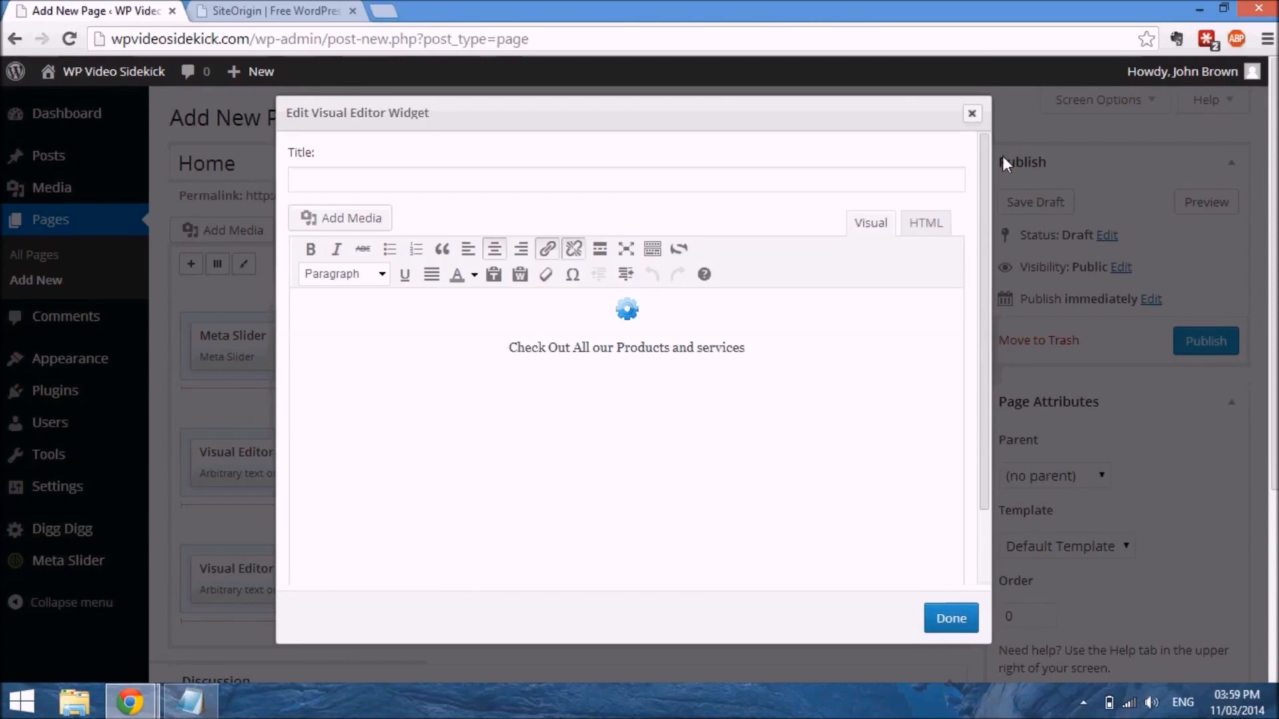
click(218, 577)
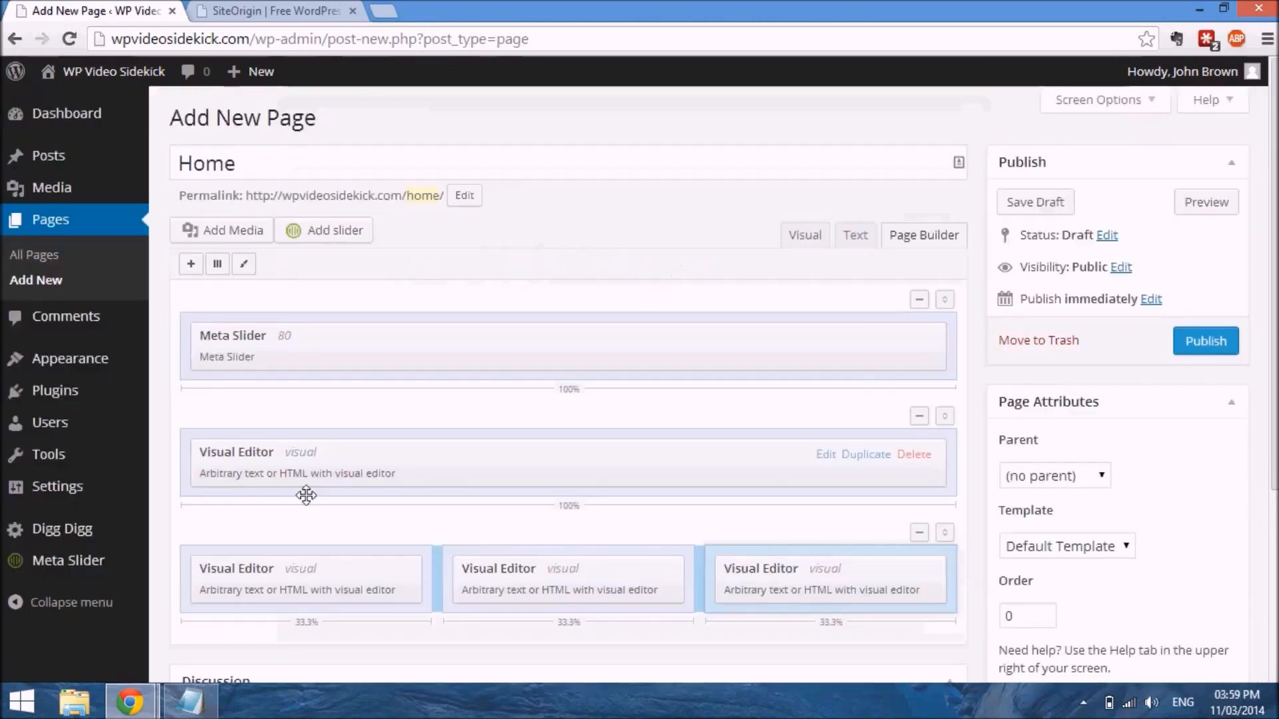
Add a Button (PB) widget below the Visual Editor widget in the first column of the three-column row.
click(184, 585)
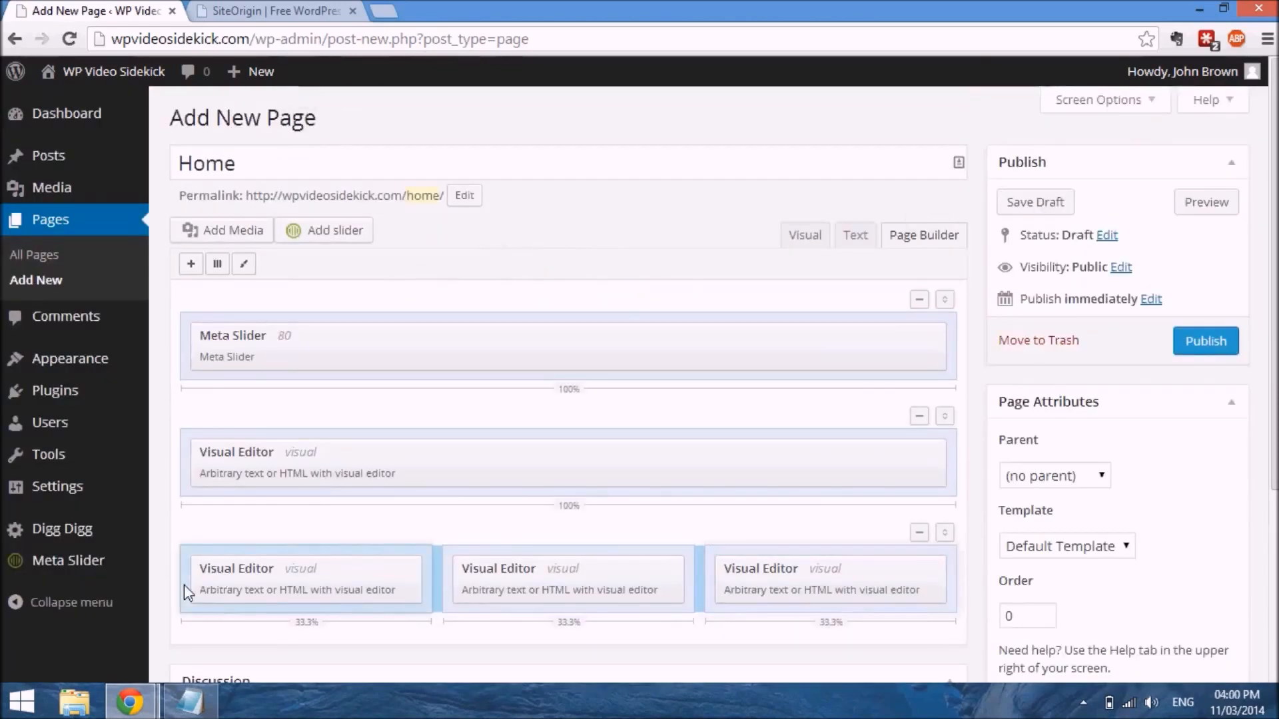
click(192, 267)
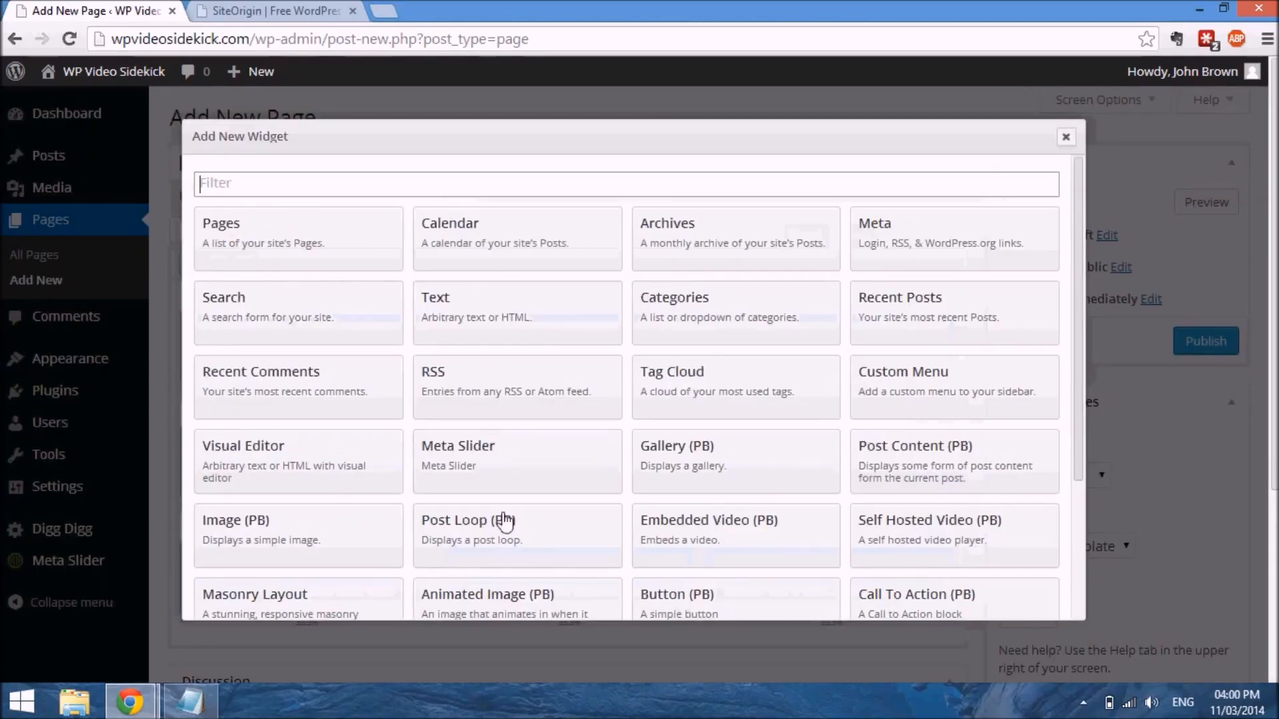
scroll(502, 522, down, 3)
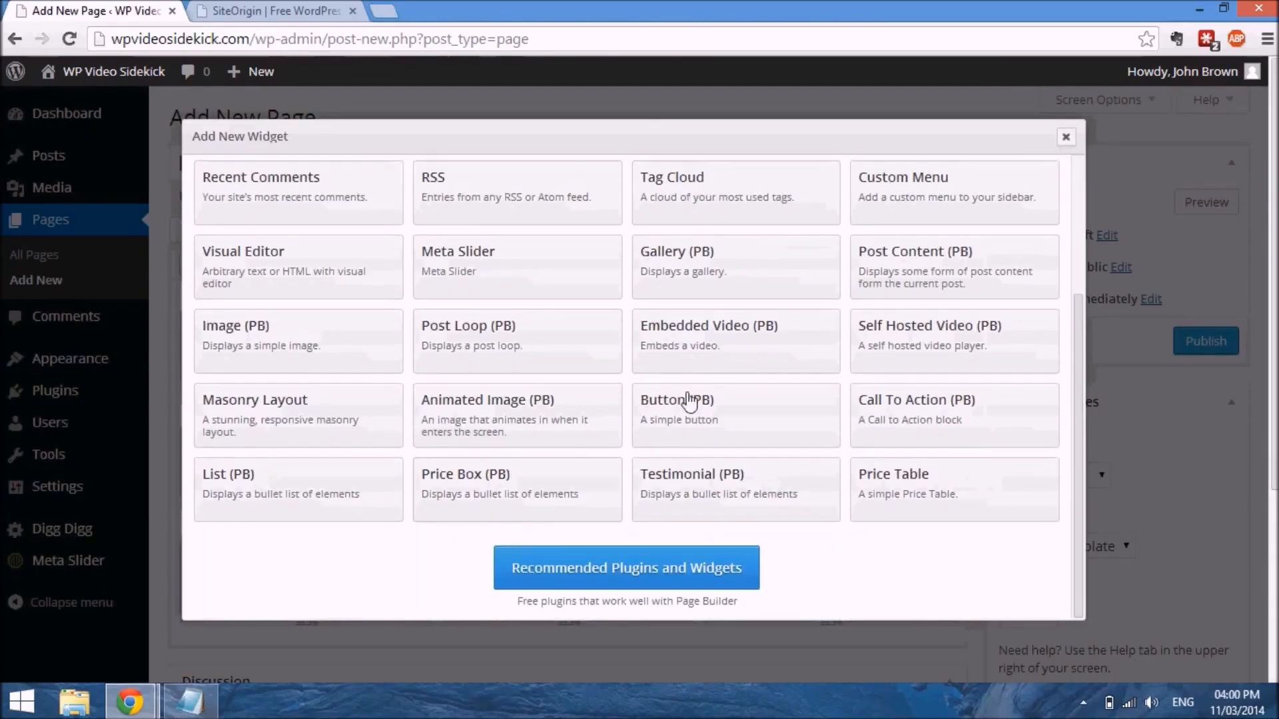
click(679, 423)
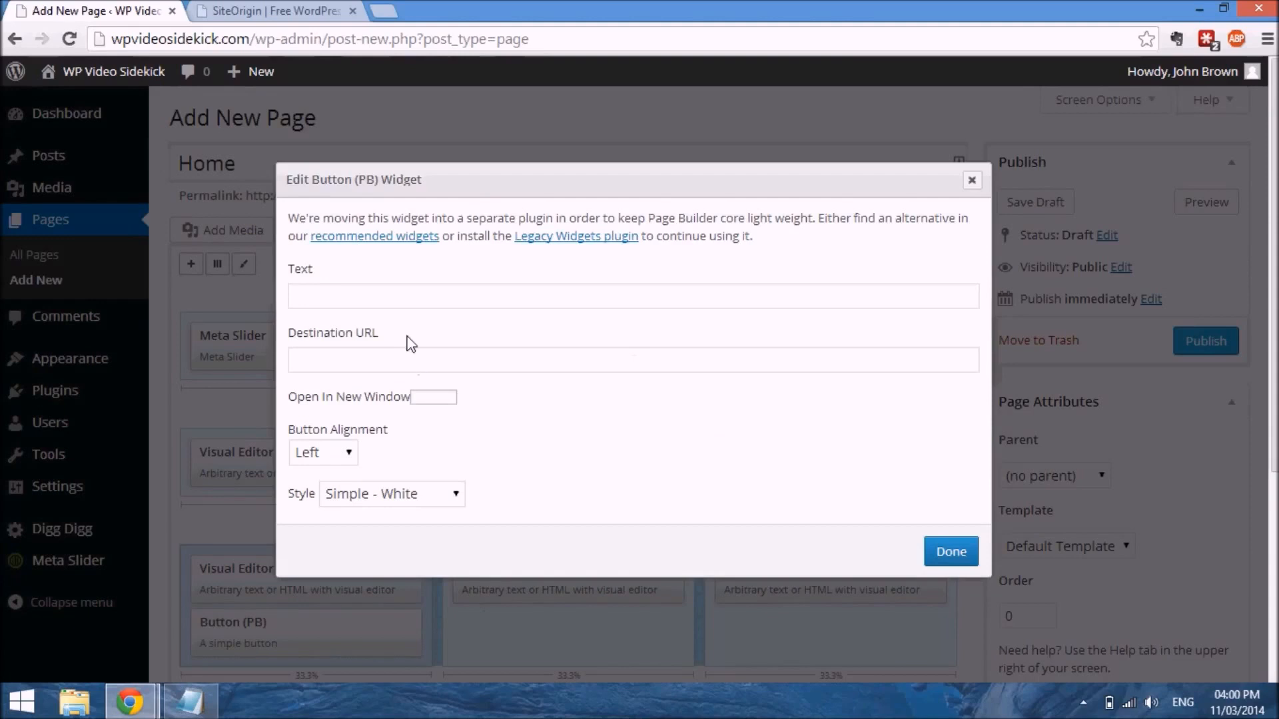
click(344, 297)
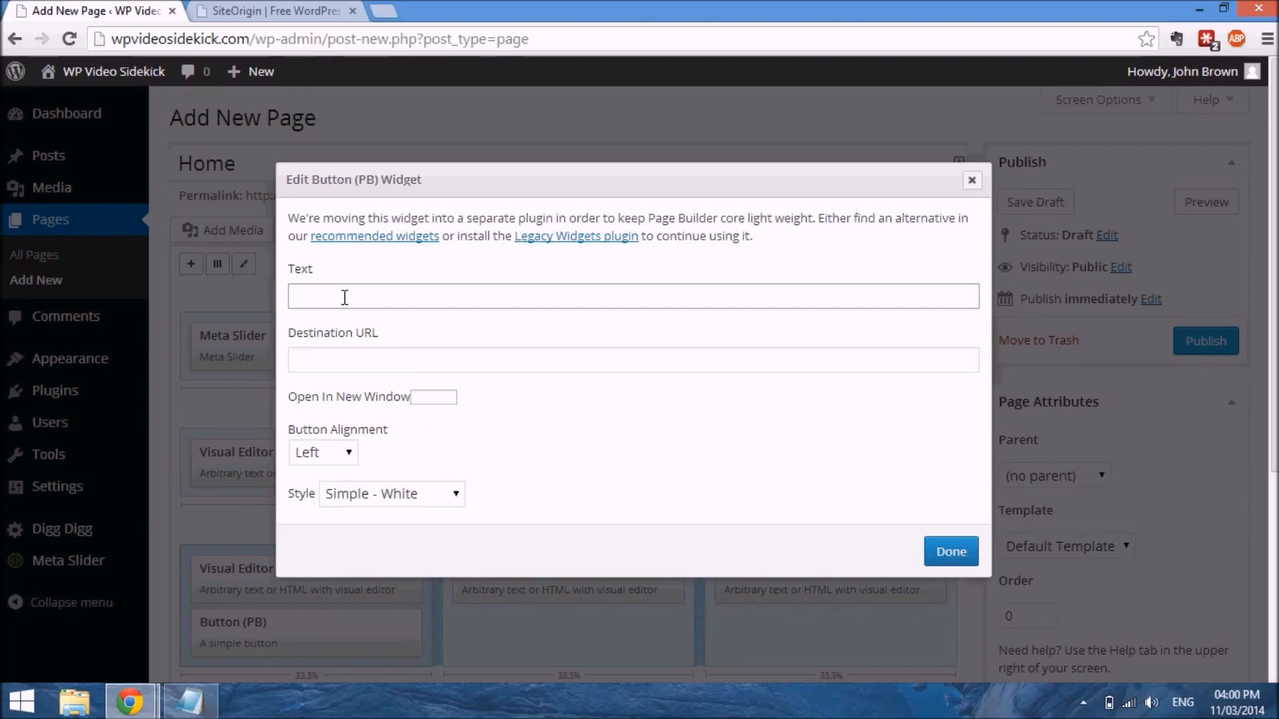
text(Download Now)
click(407, 361)
text(http)
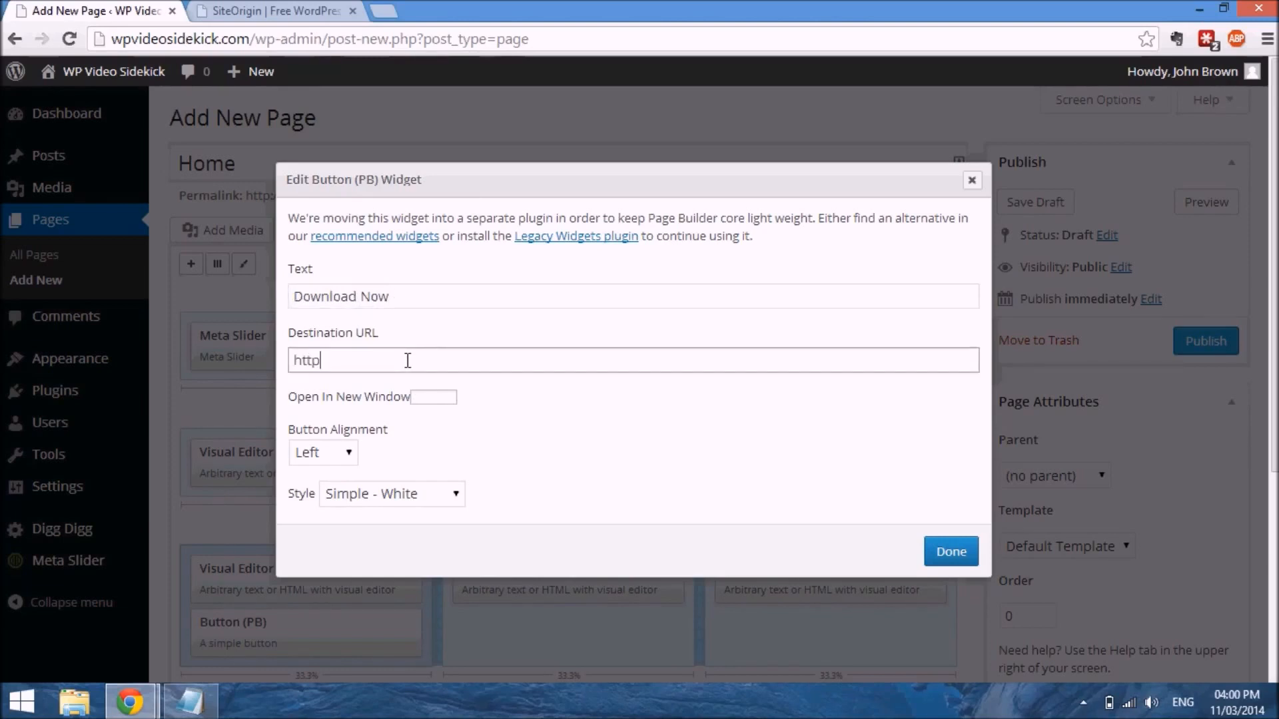
text(://google.com)
click(424, 397)
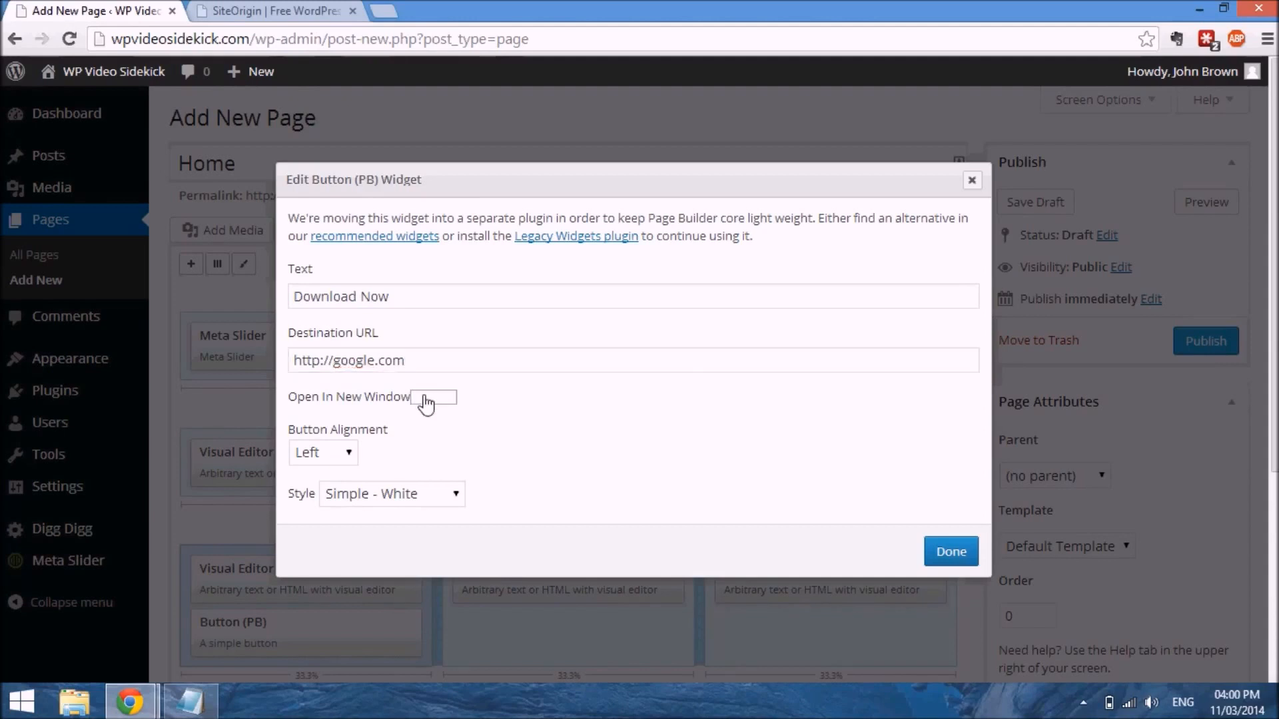
Set the button's alignment to Center and its style to Simple - Orange, and save the widget.
click(349, 453)
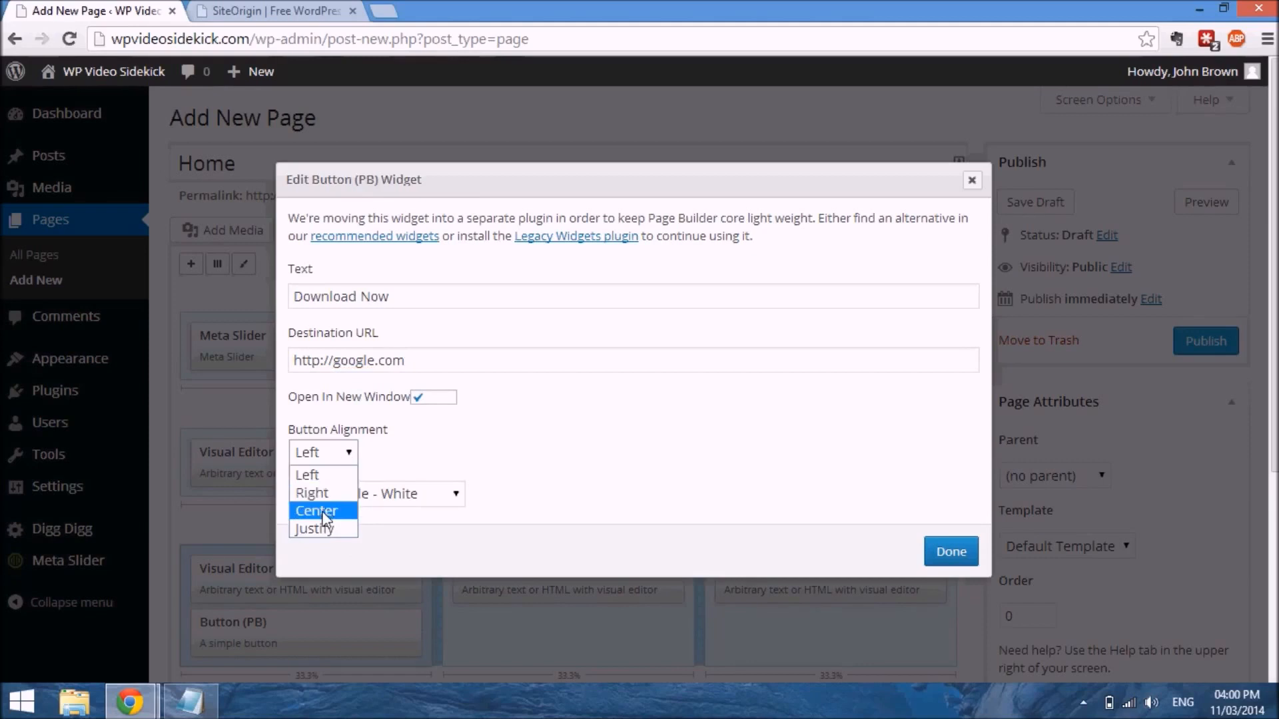
click(324, 513)
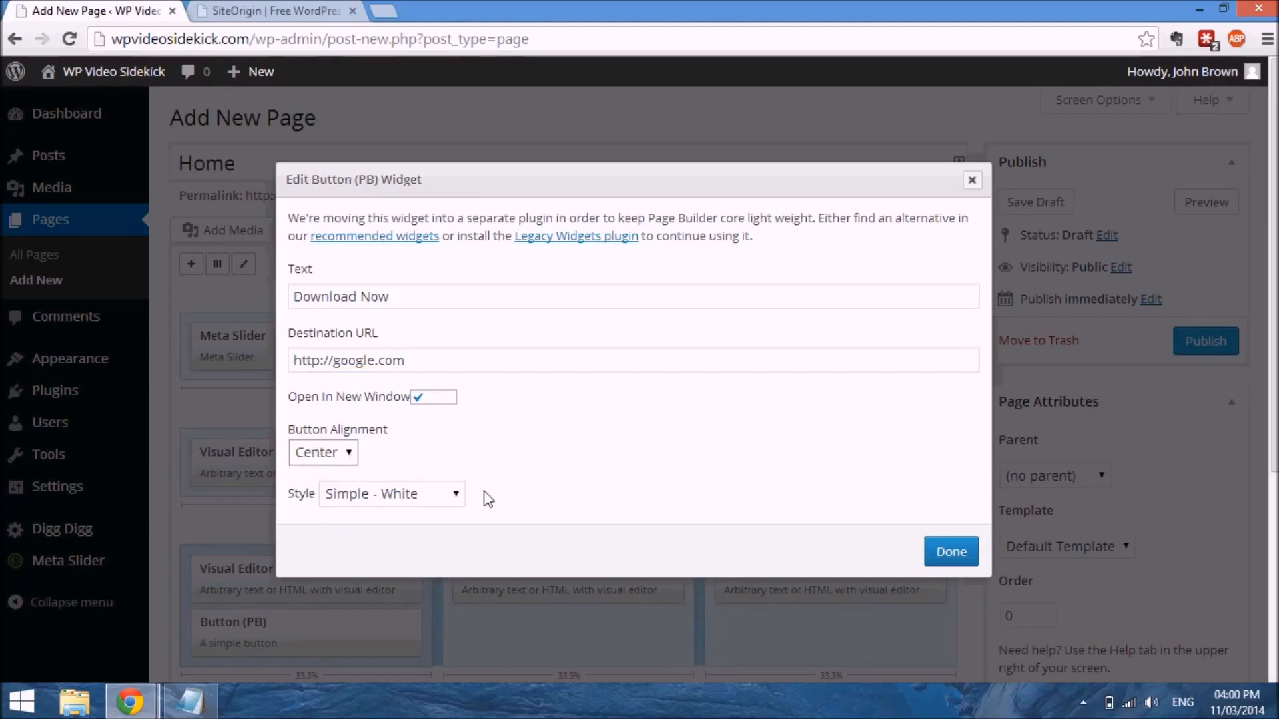
click(457, 493)
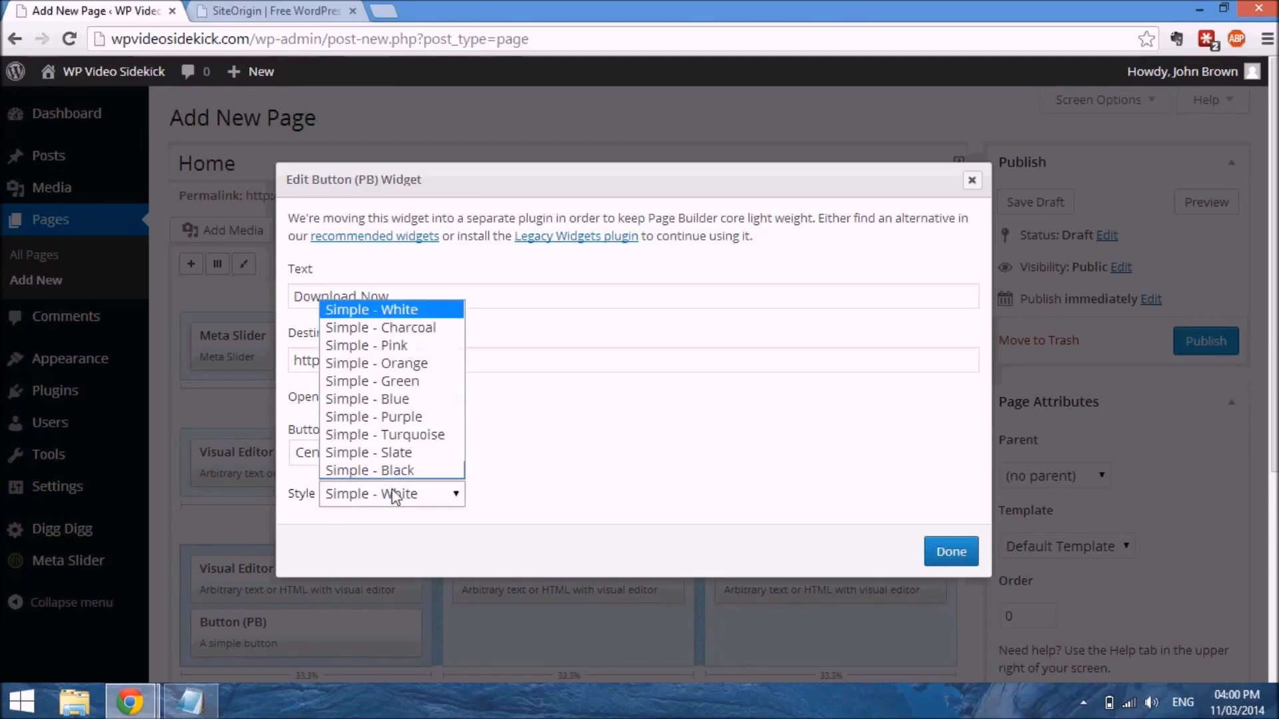
click(398, 364)
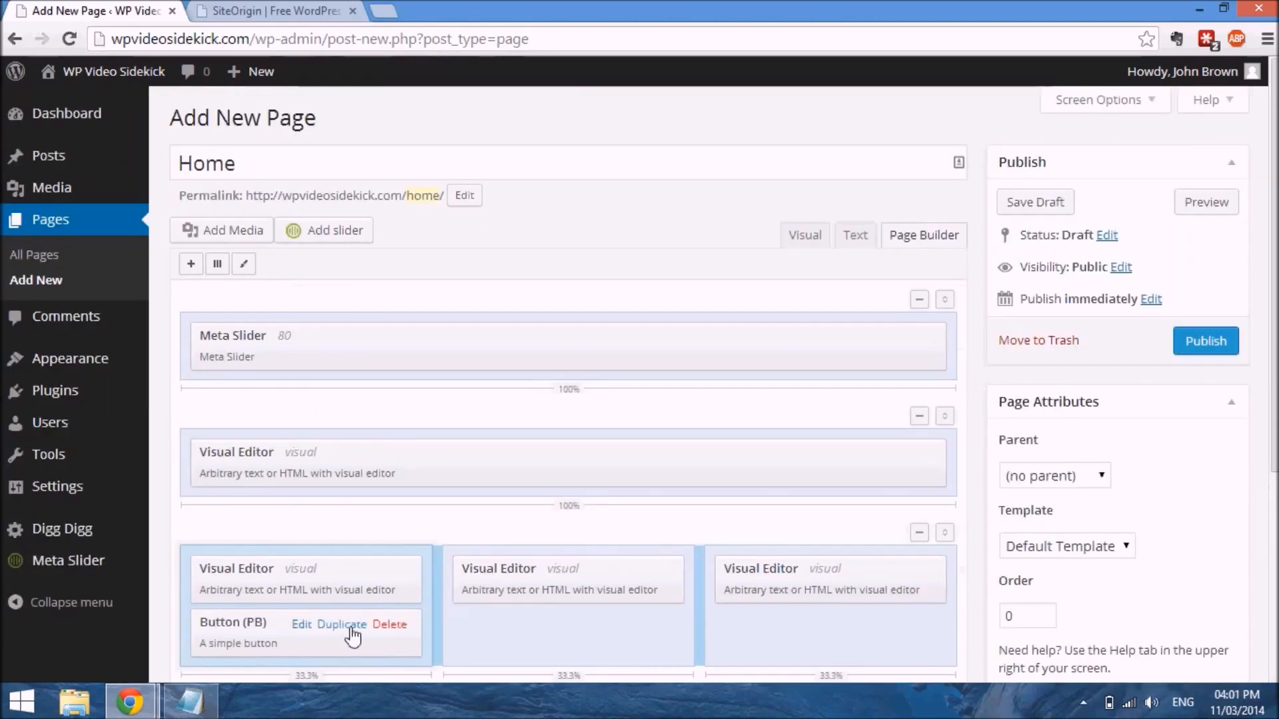
Duplicate the Download Now button twice and move one copy into the second column and the other into the third.
click(341, 625)
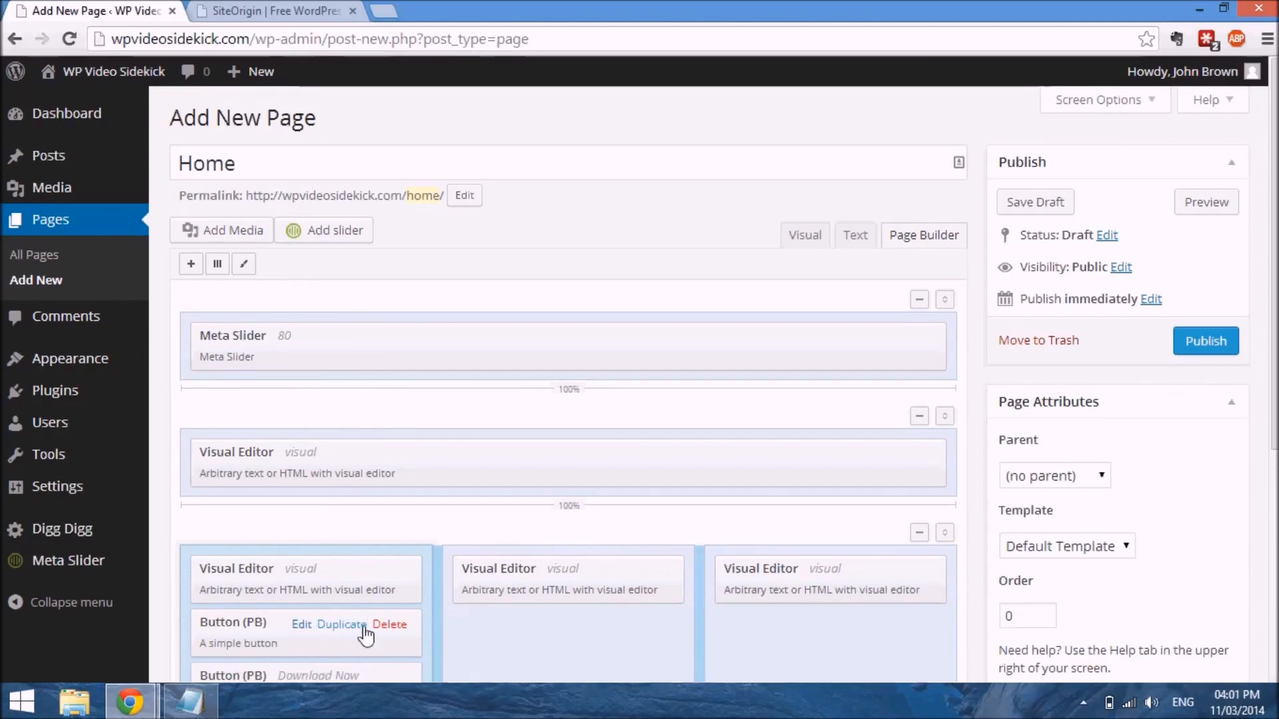
scroll(569, 596, down, 3)
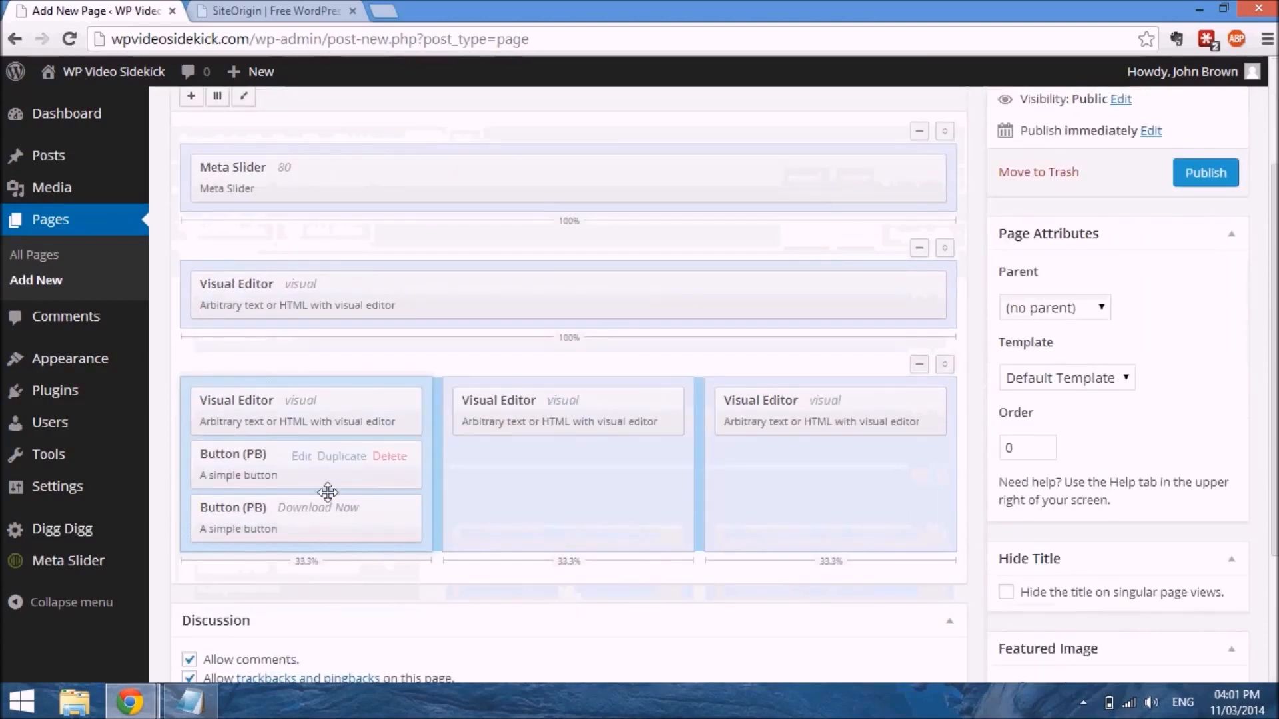
click(343, 511)
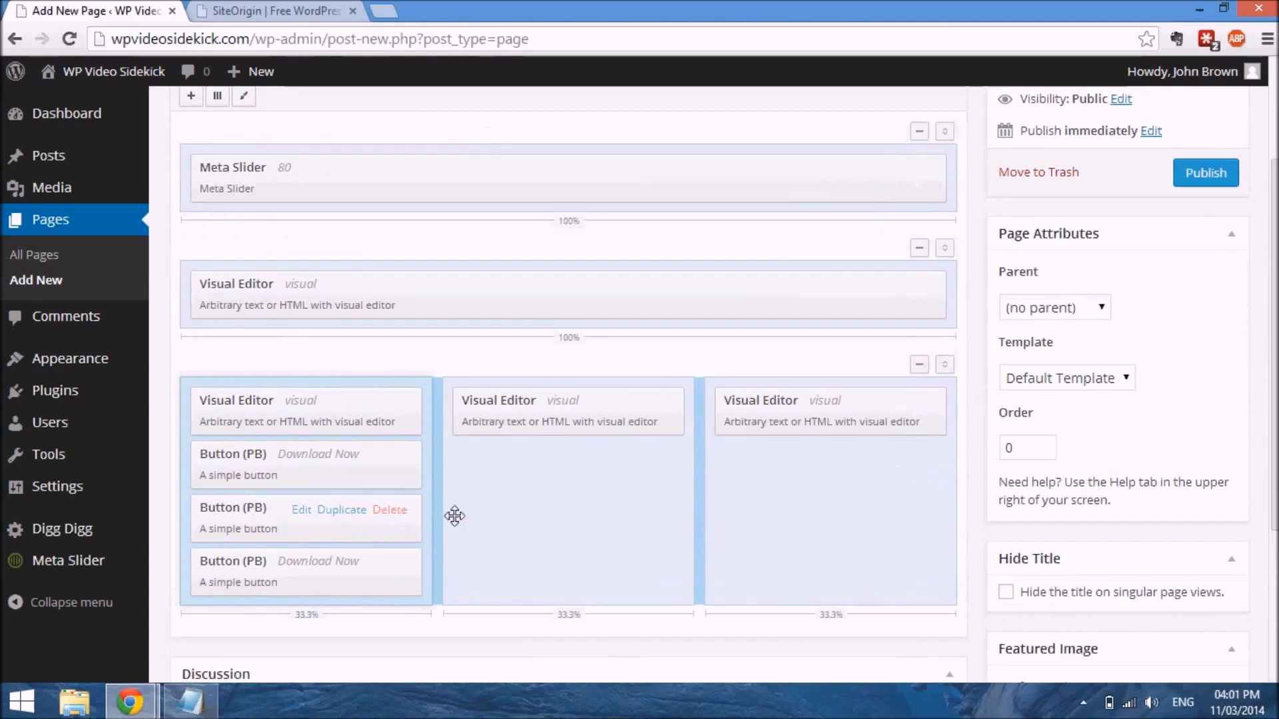
drag(408, 558, 633, 492)
mouse_move(423, 520)
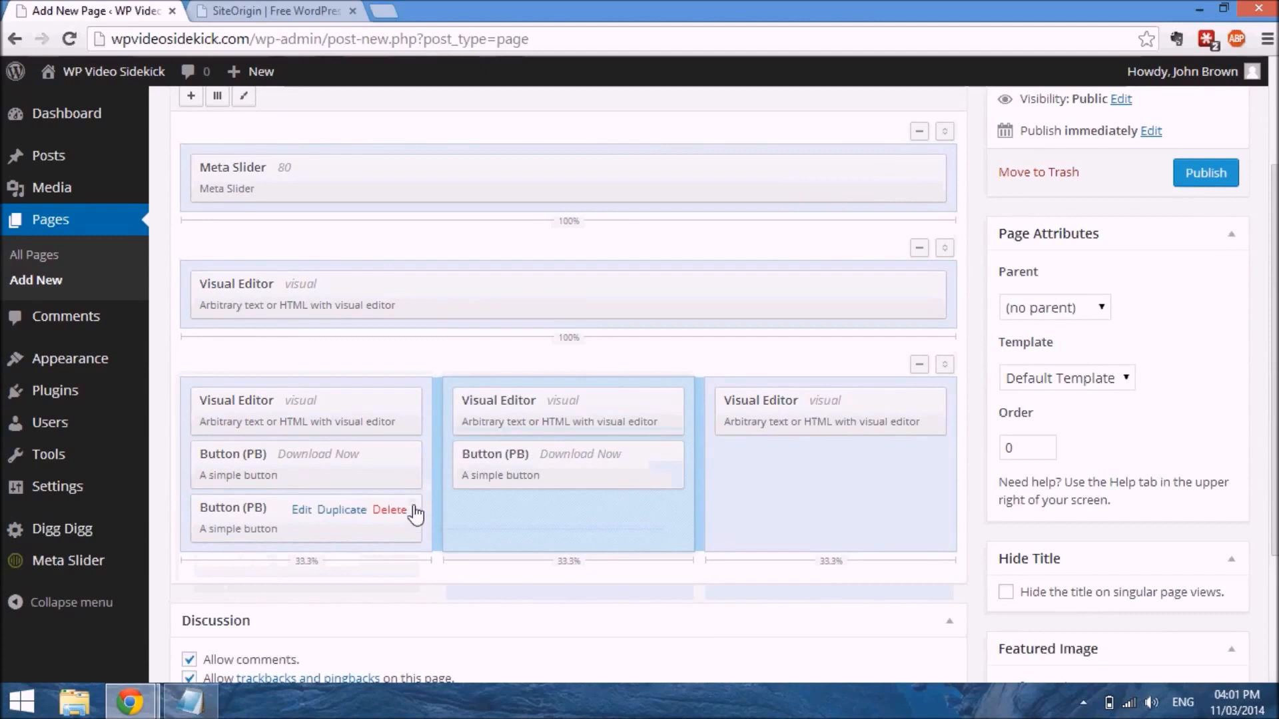
drag(428, 511, 948, 443)
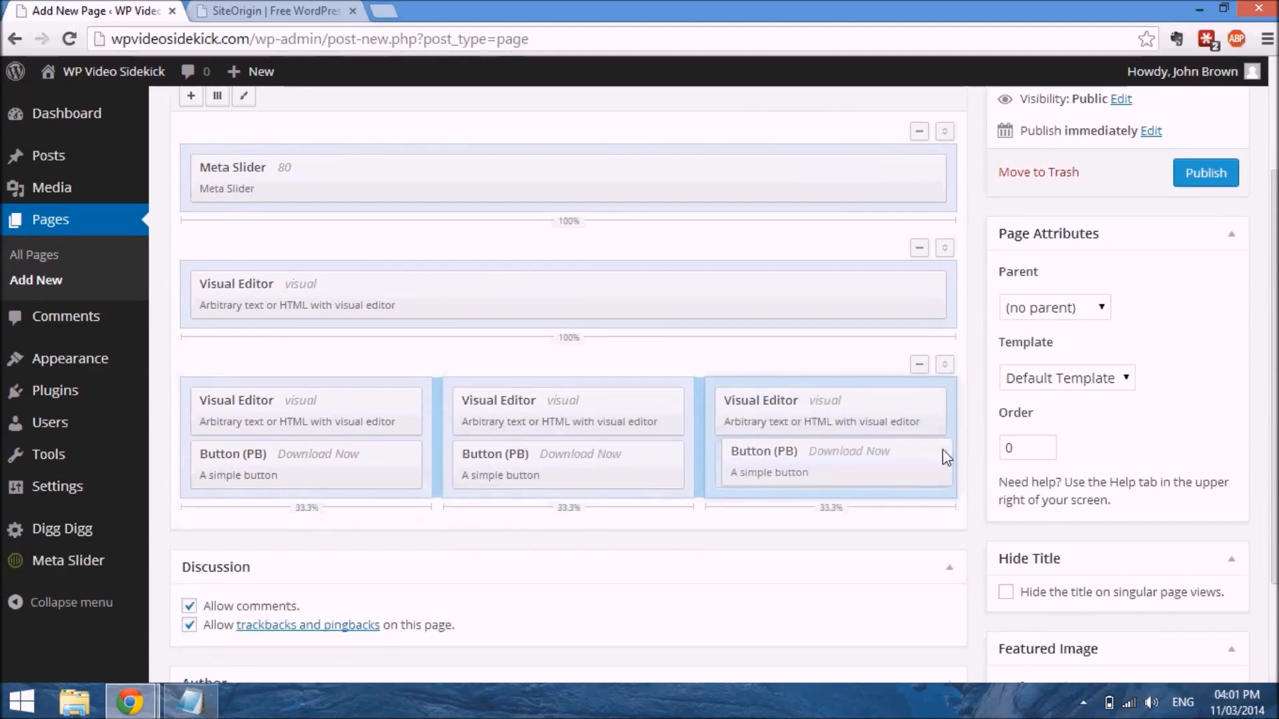
Change the second column's button text to "Learn More" and save the widget.
mouse_move(517, 457)
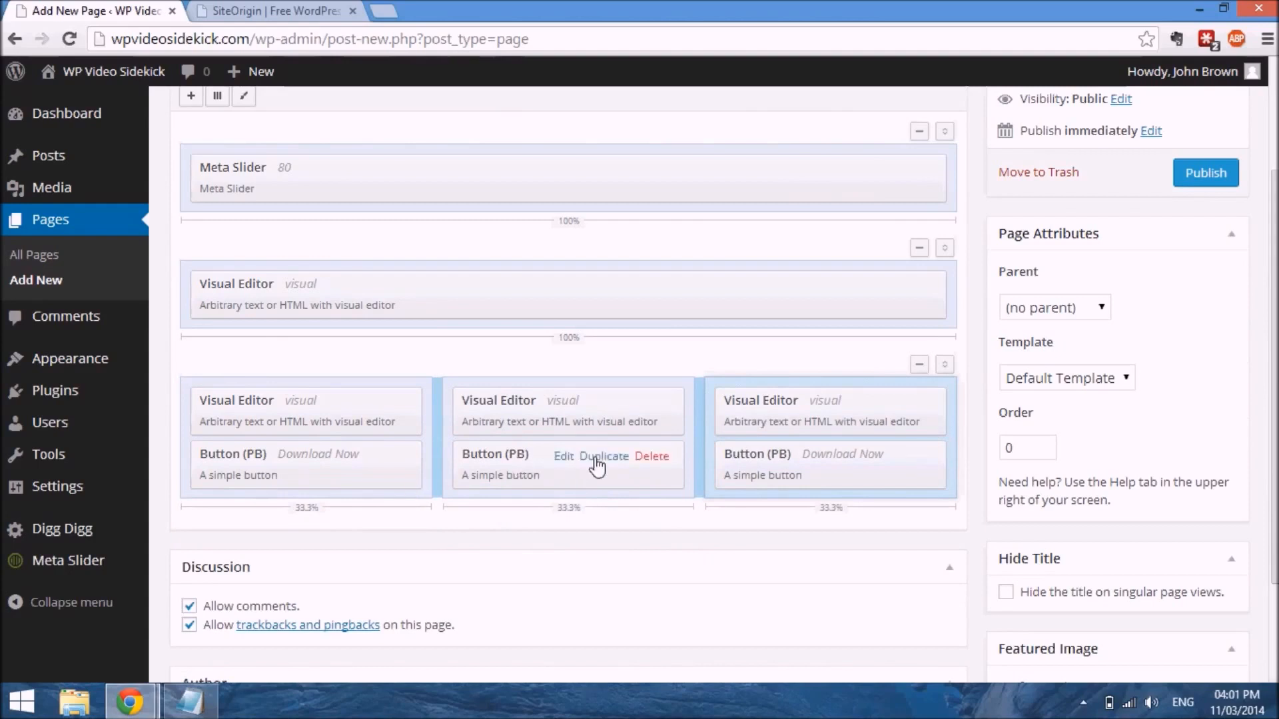
click(569, 458)
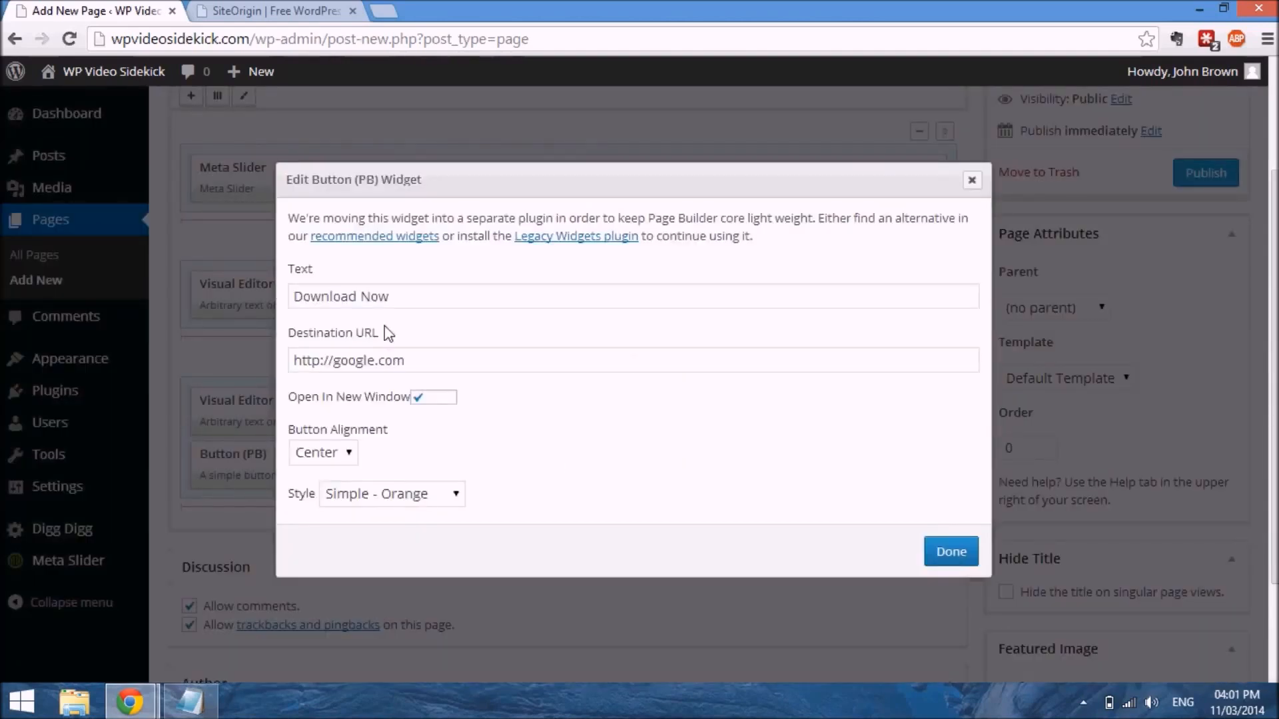
drag(404, 308, 260, 312)
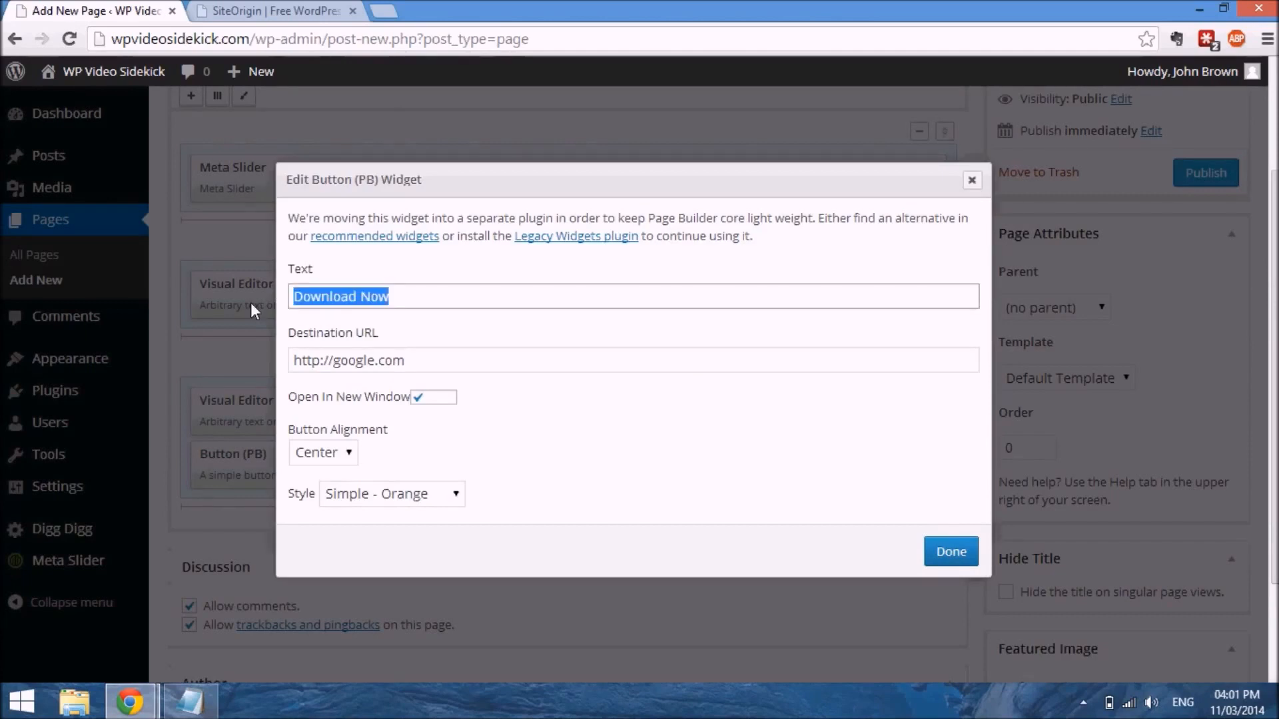
key(BackSpace)
text(L)
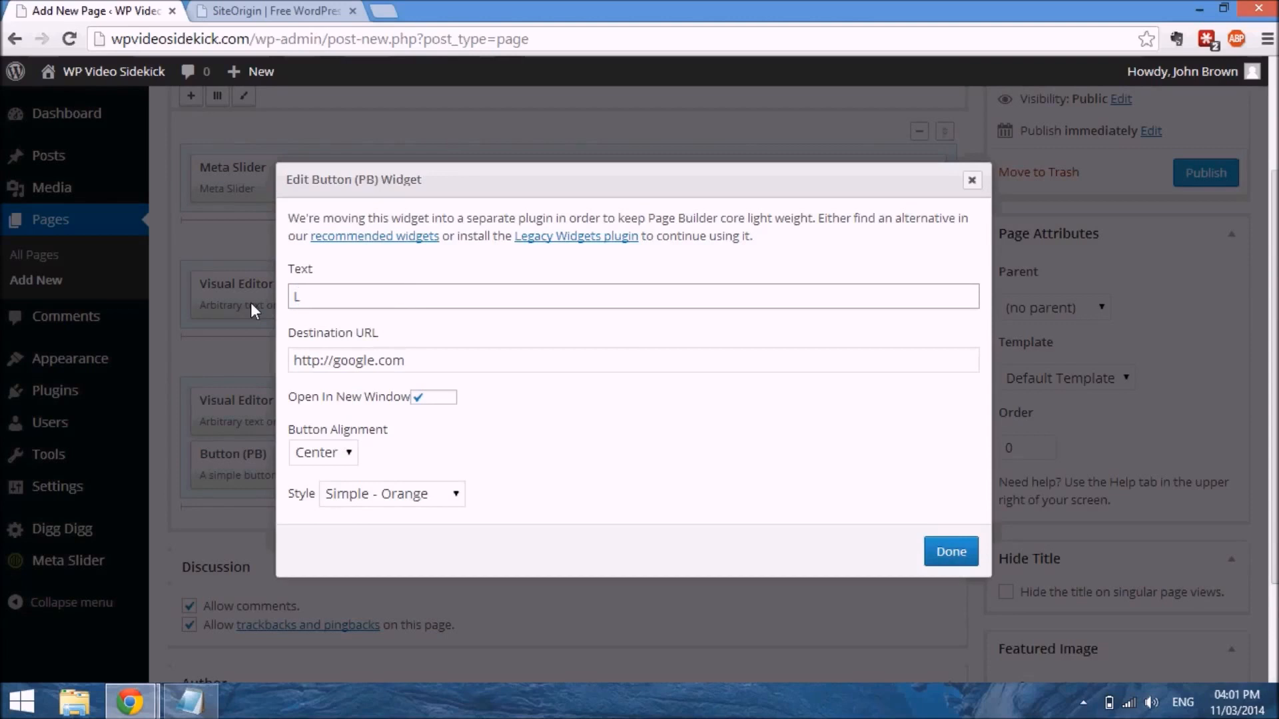
text(earn More)
click(963, 556)
Change the third column's button text to "Sign Me Up" and save the widget.
mouse_move(814, 489)
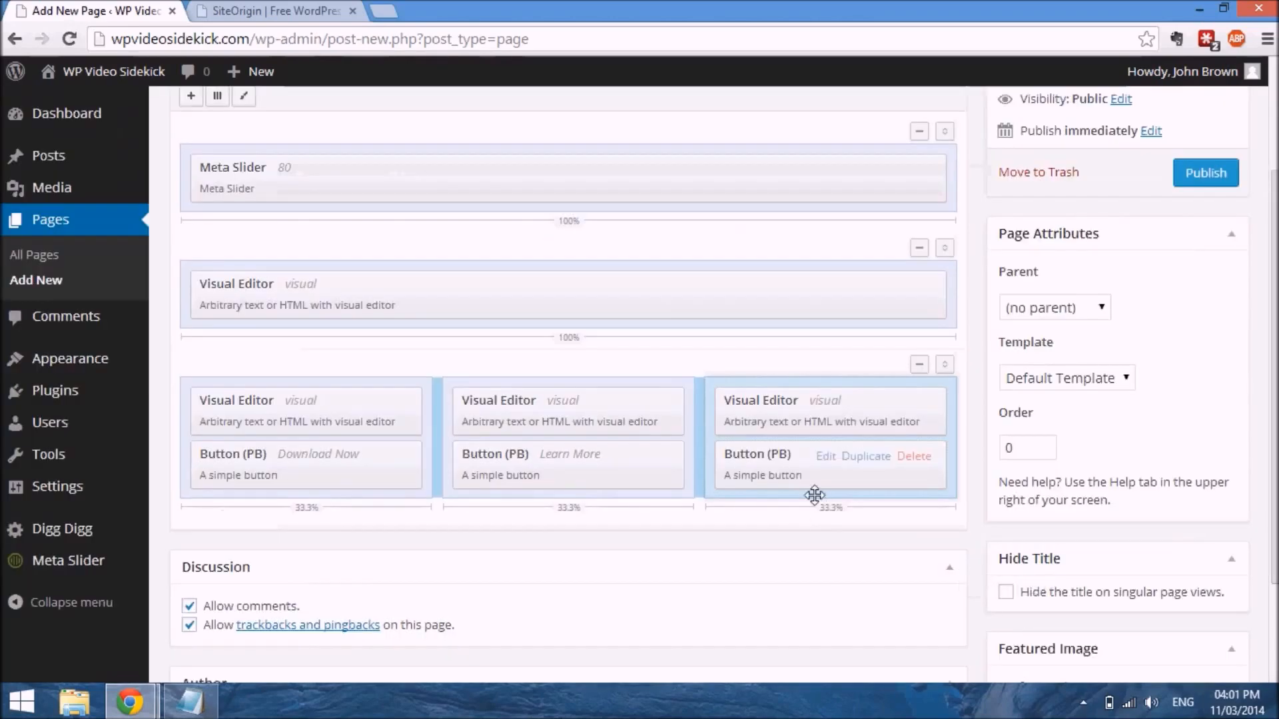
click(826, 456)
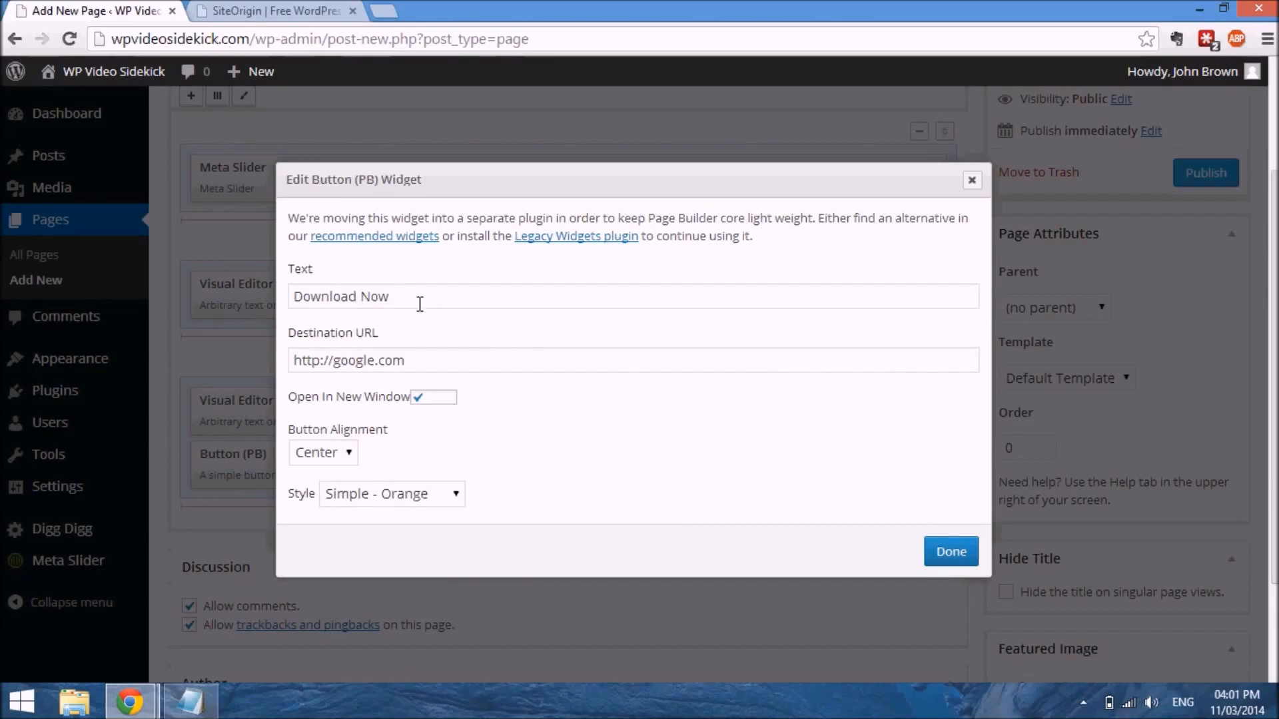
triple_click(295, 300)
text(S)
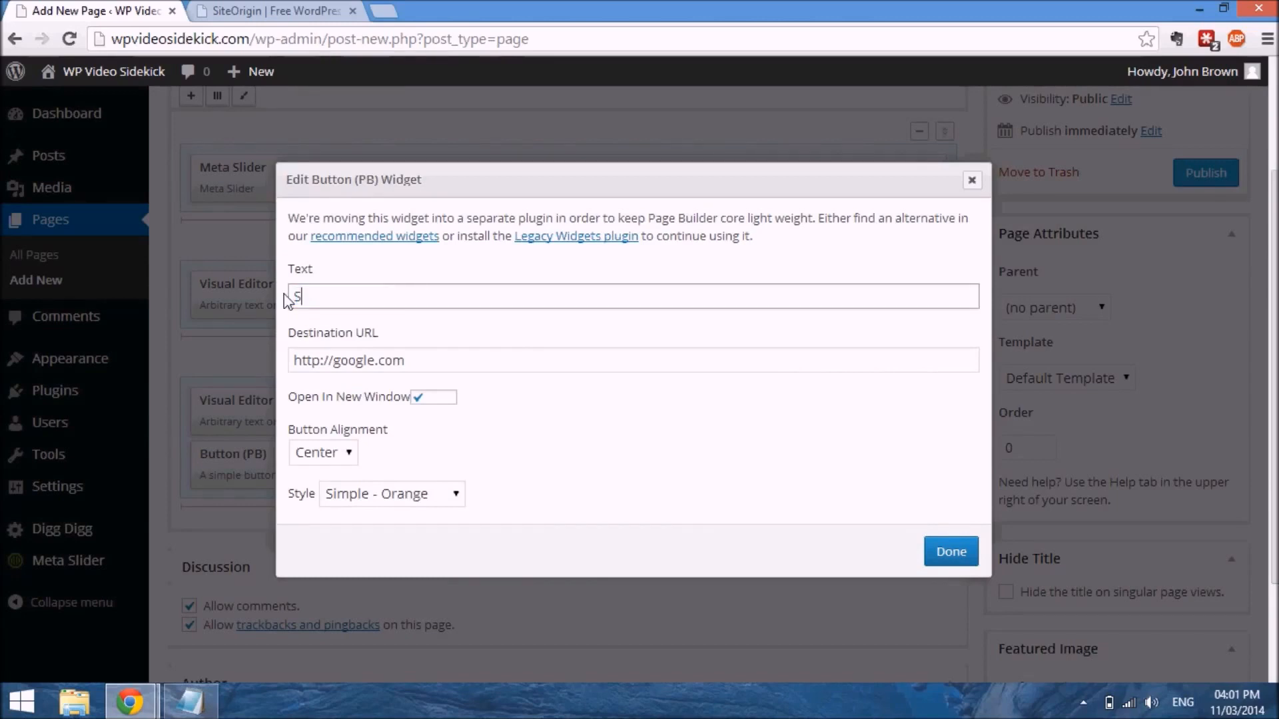
text(ign Me Up)
click(951, 559)
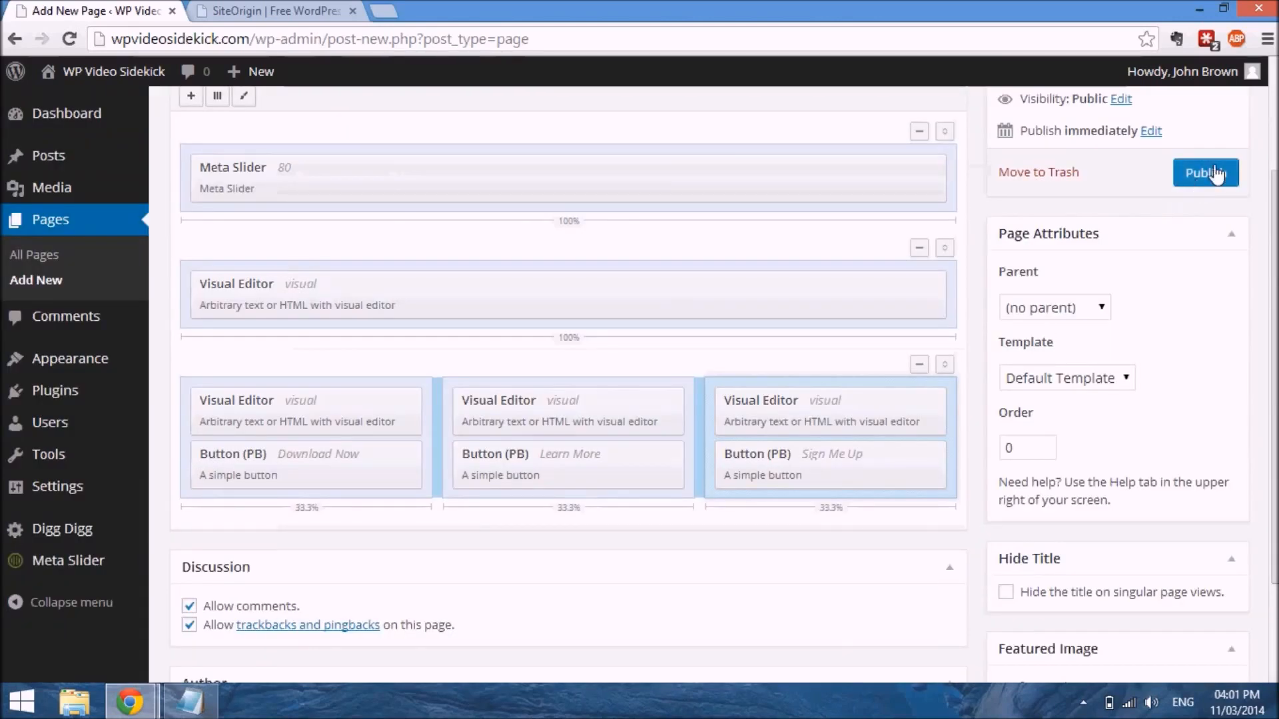
Publish the Home page and look through the live page in an incognito window.
click(1216, 174)
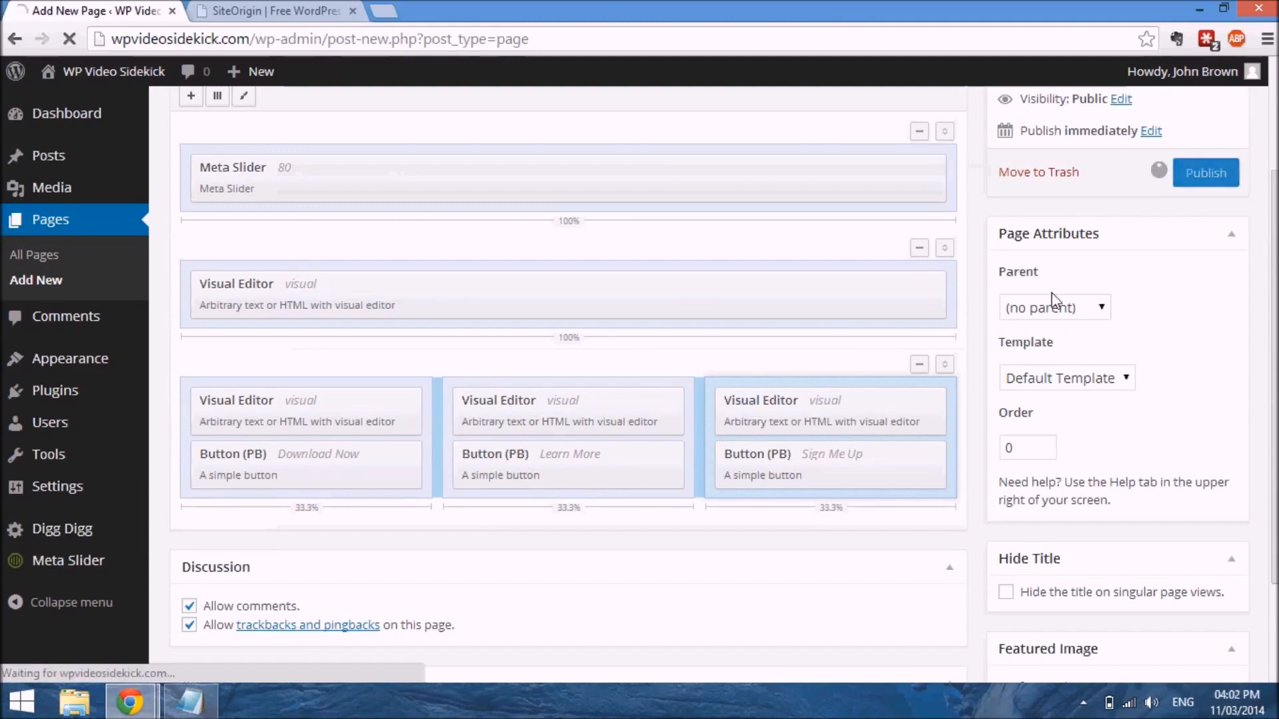
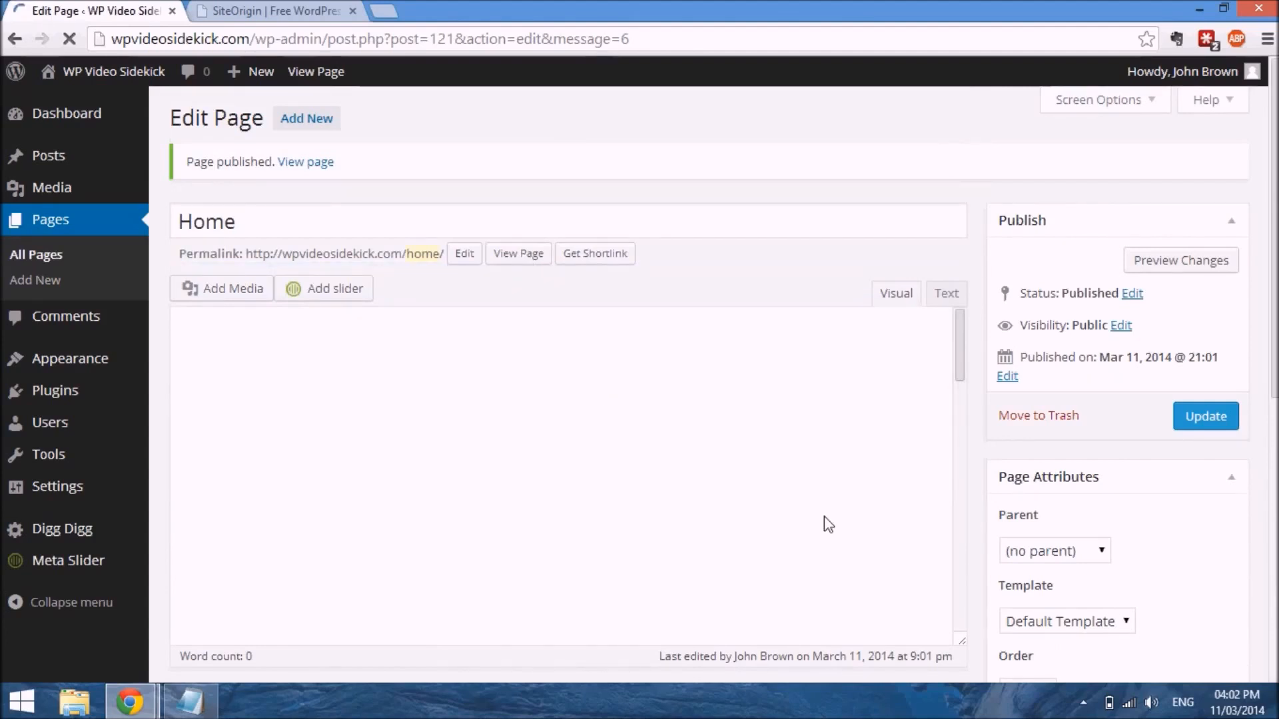
right_click(520, 259)
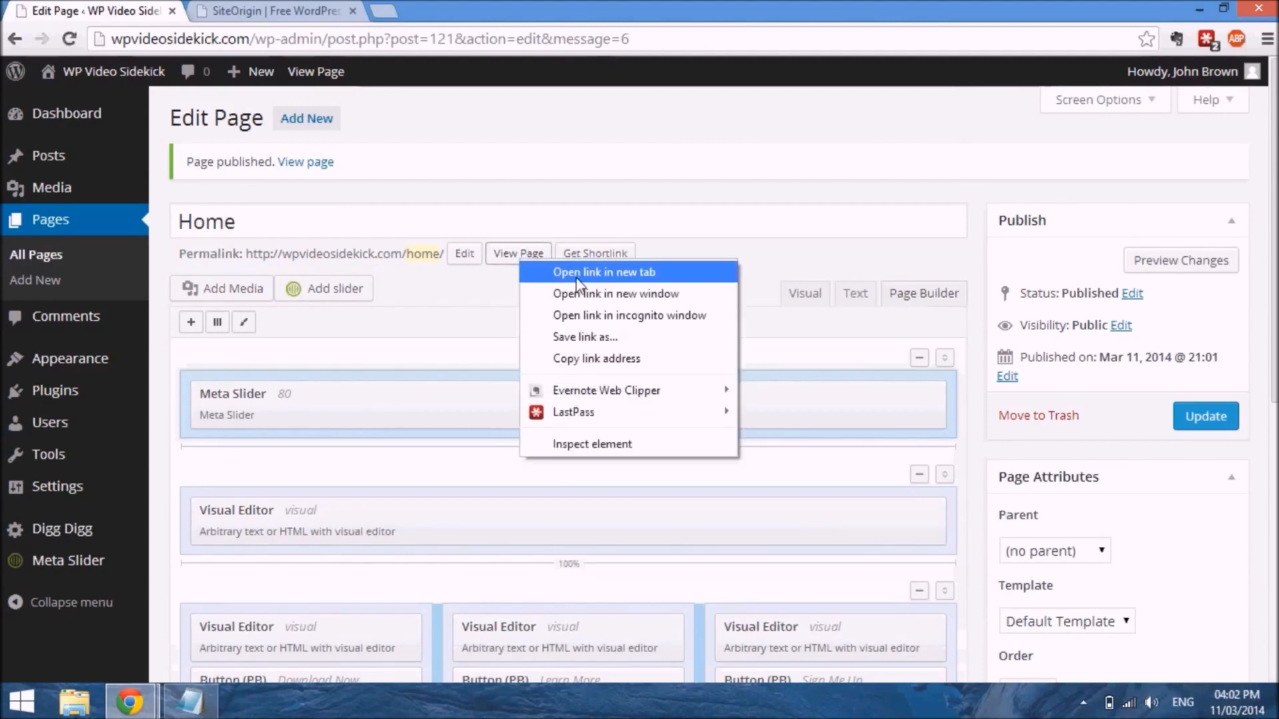
click(566, 315)
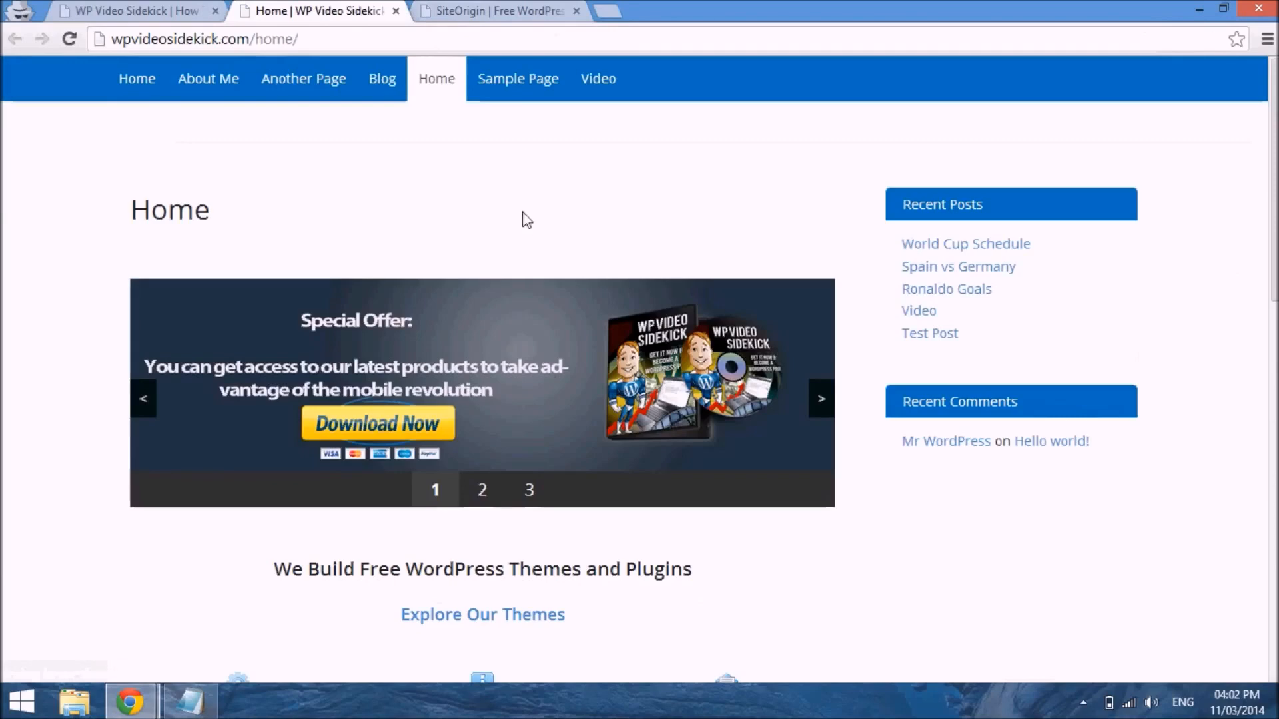
scroll(548, 371, down, 10)
scroll(548, 371, up, 10)
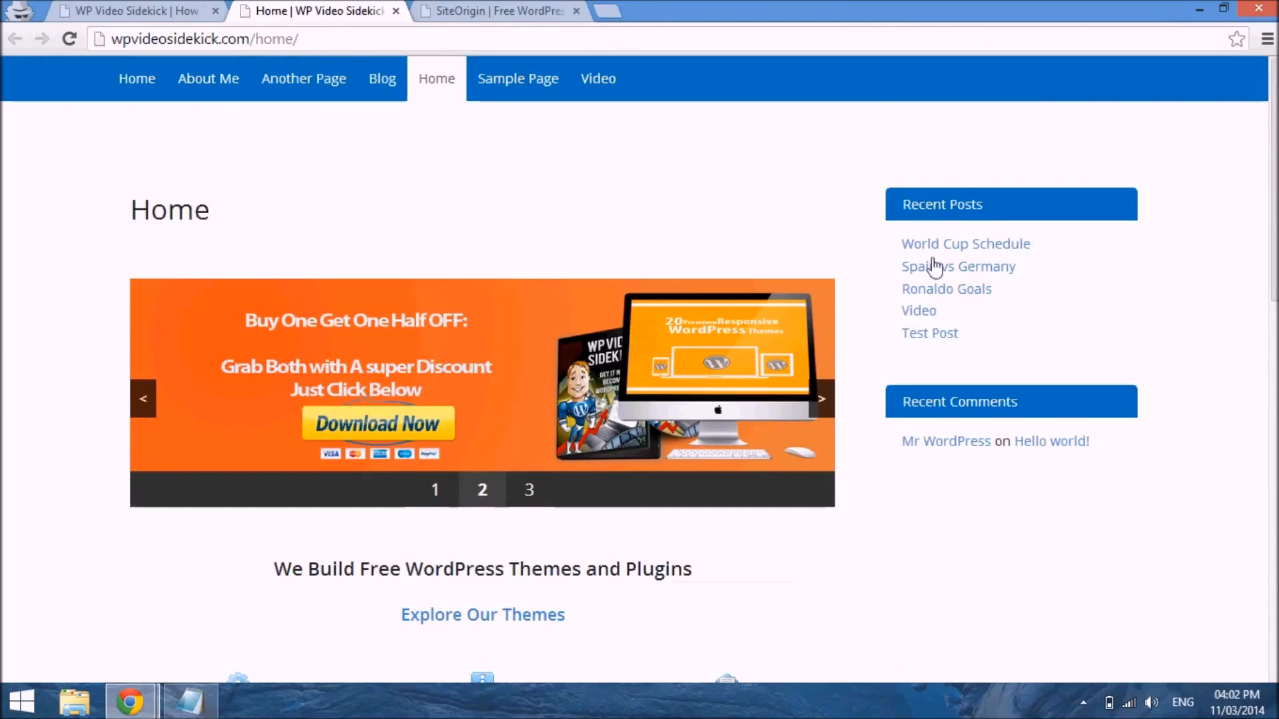
Compare the layout of the live Home page with the site's current front page in the other tab.
scroll(1035, 395, down, 5)
scroll(1034, 396, up, 5)
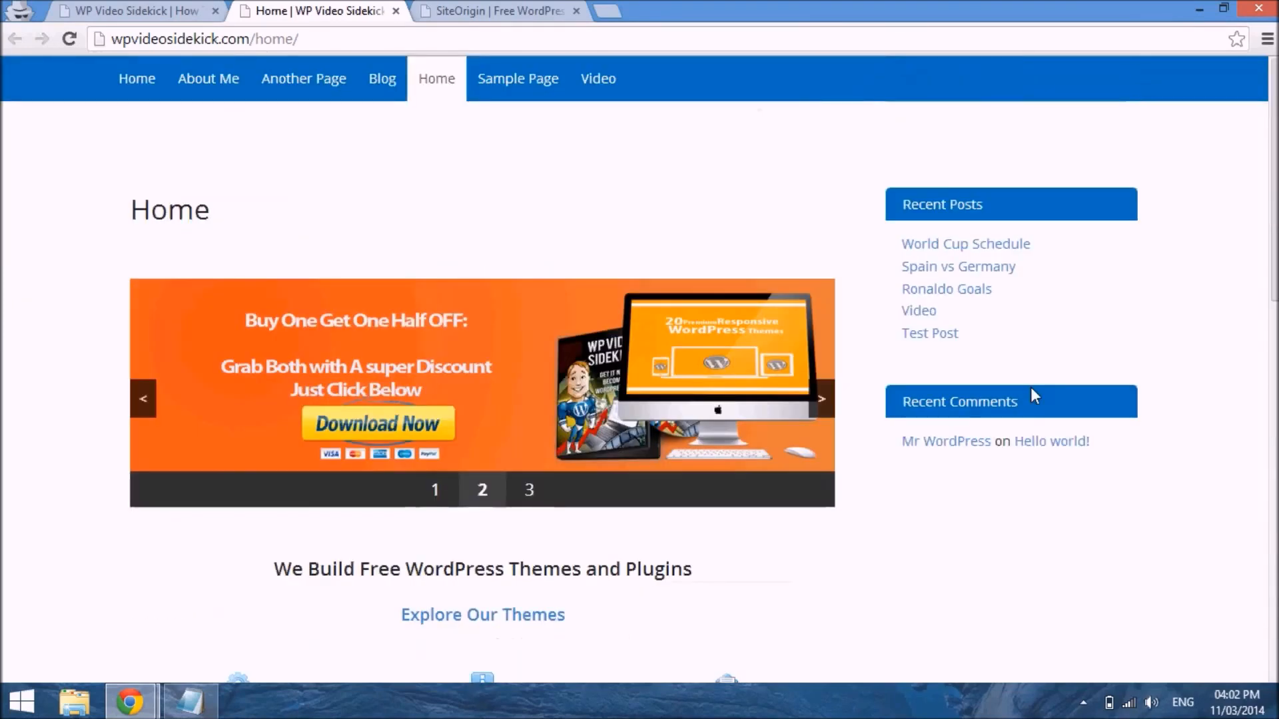
click(140, 8)
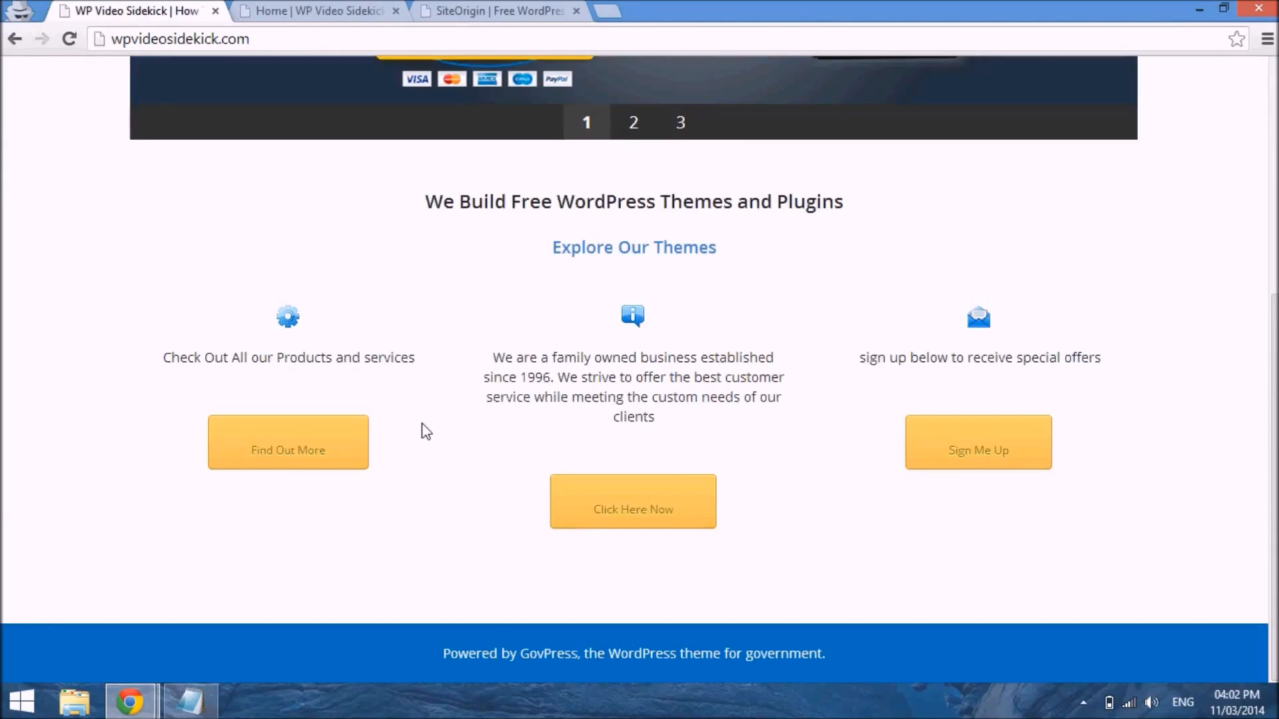
click(282, 8)
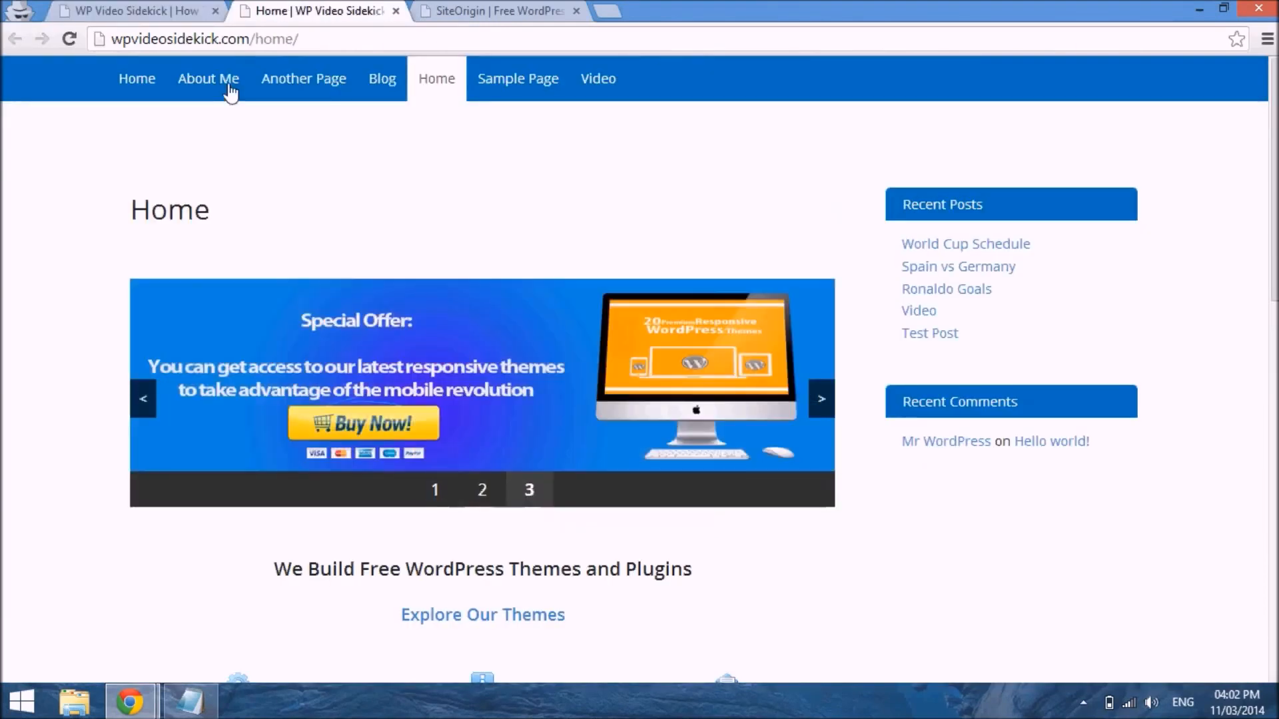
Return to the Home page's editor in the other browser window and set the page template to Full Page.
click(132, 702)
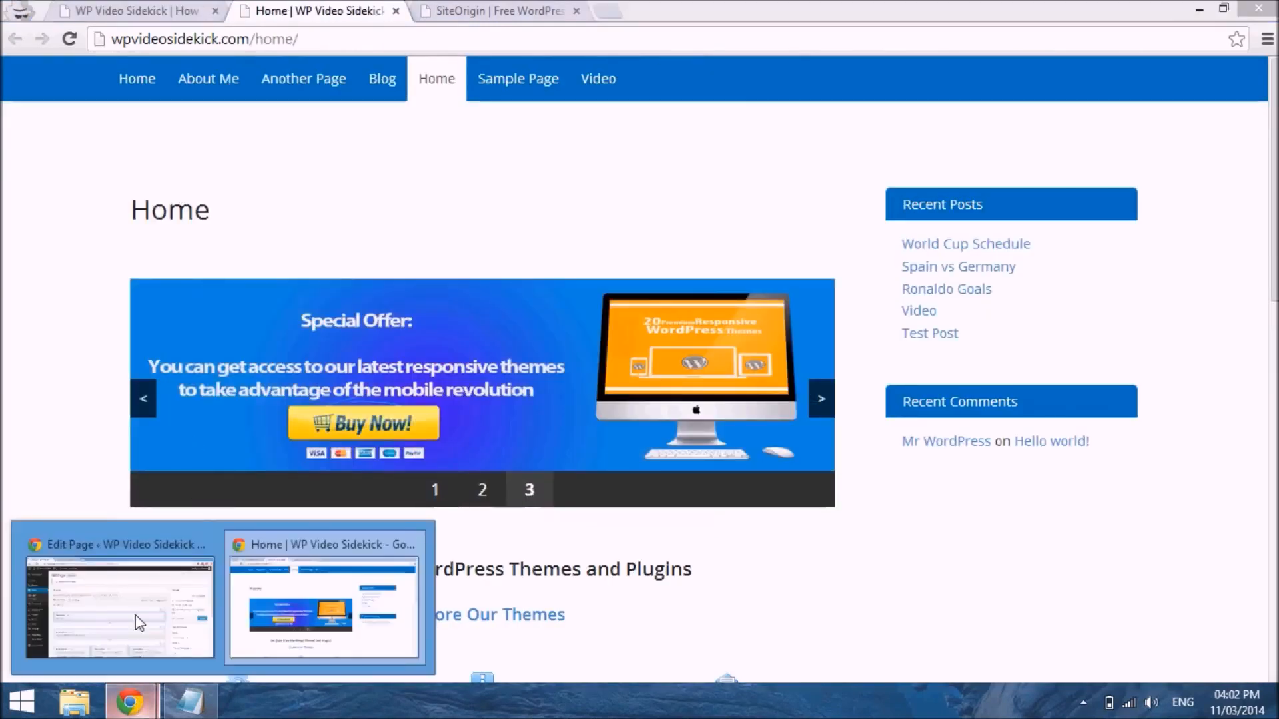
click(139, 623)
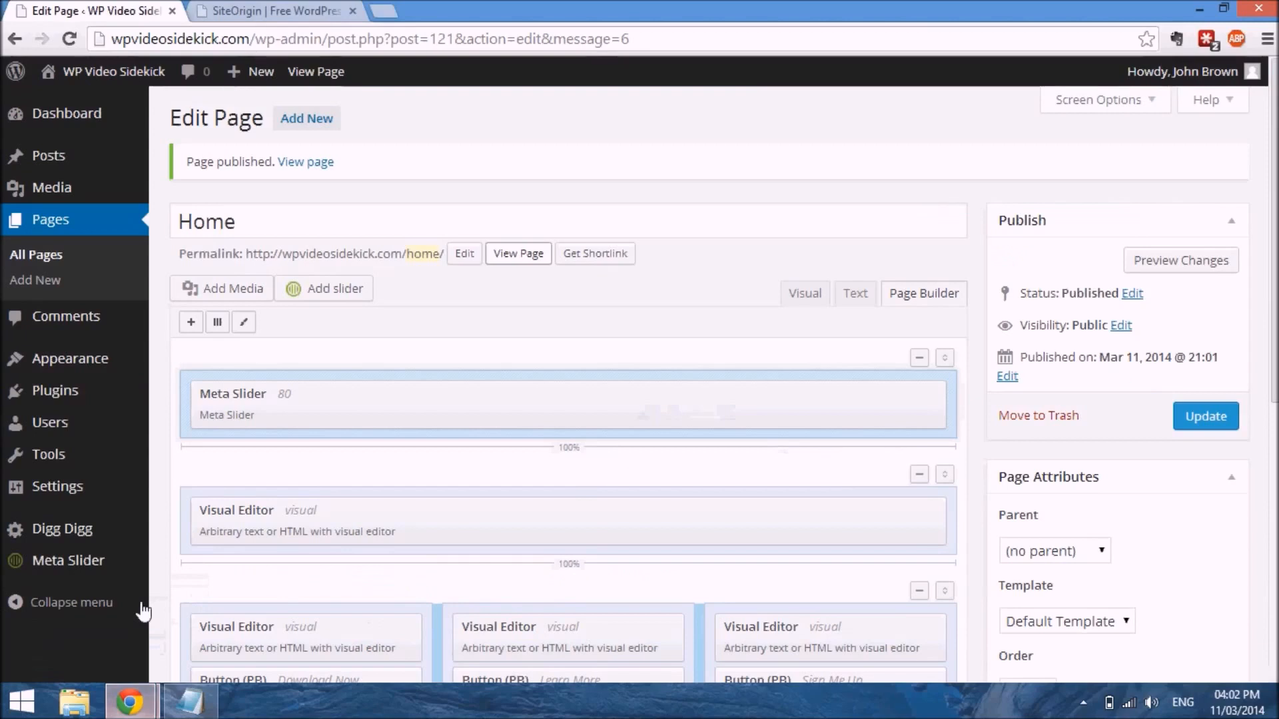
click(1127, 623)
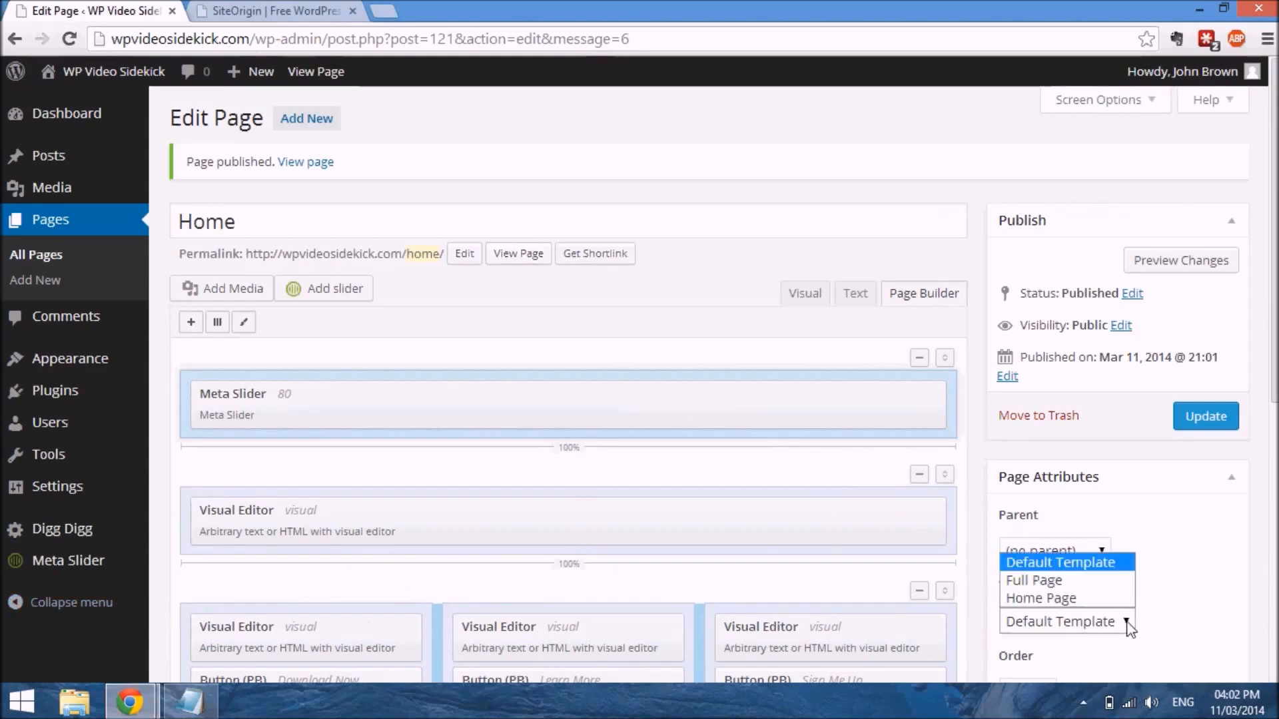
click(1064, 581)
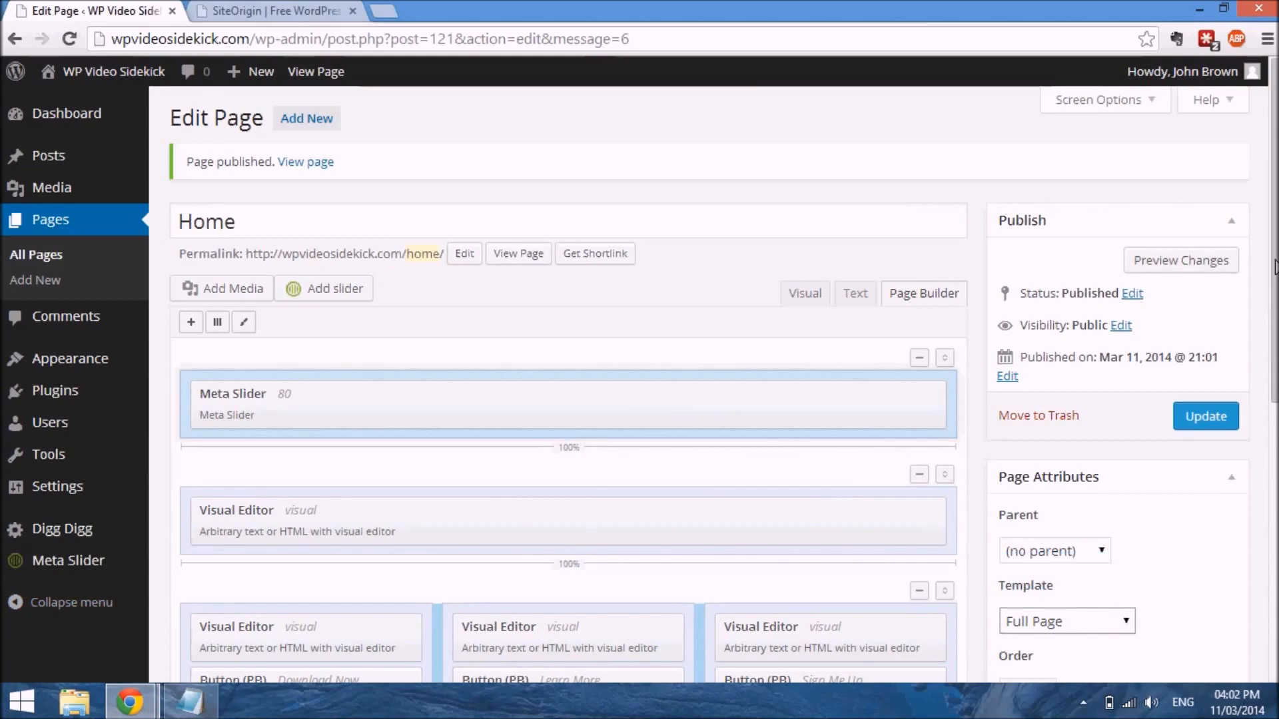
Disallow comments, trackbacks and pingbacks on the Home page and update it.
scroll(1273, 280, down, 3)
scroll(1273, 279, down, 1)
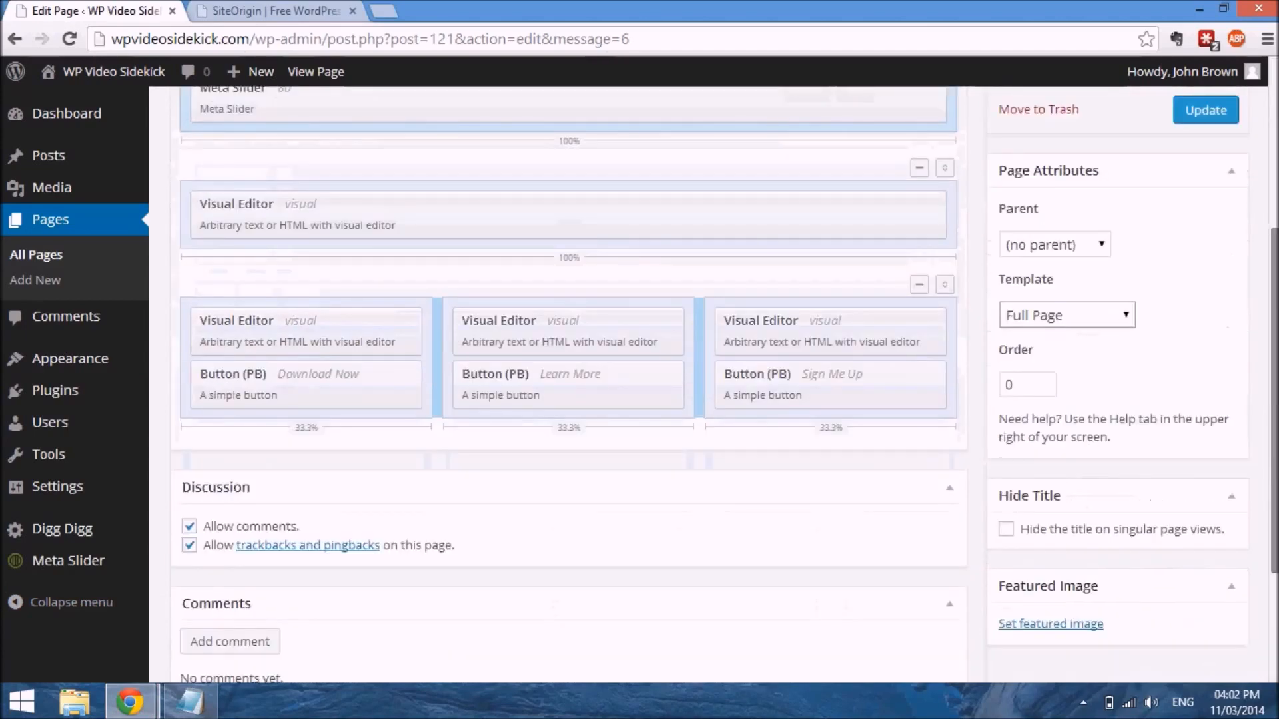
click(190, 528)
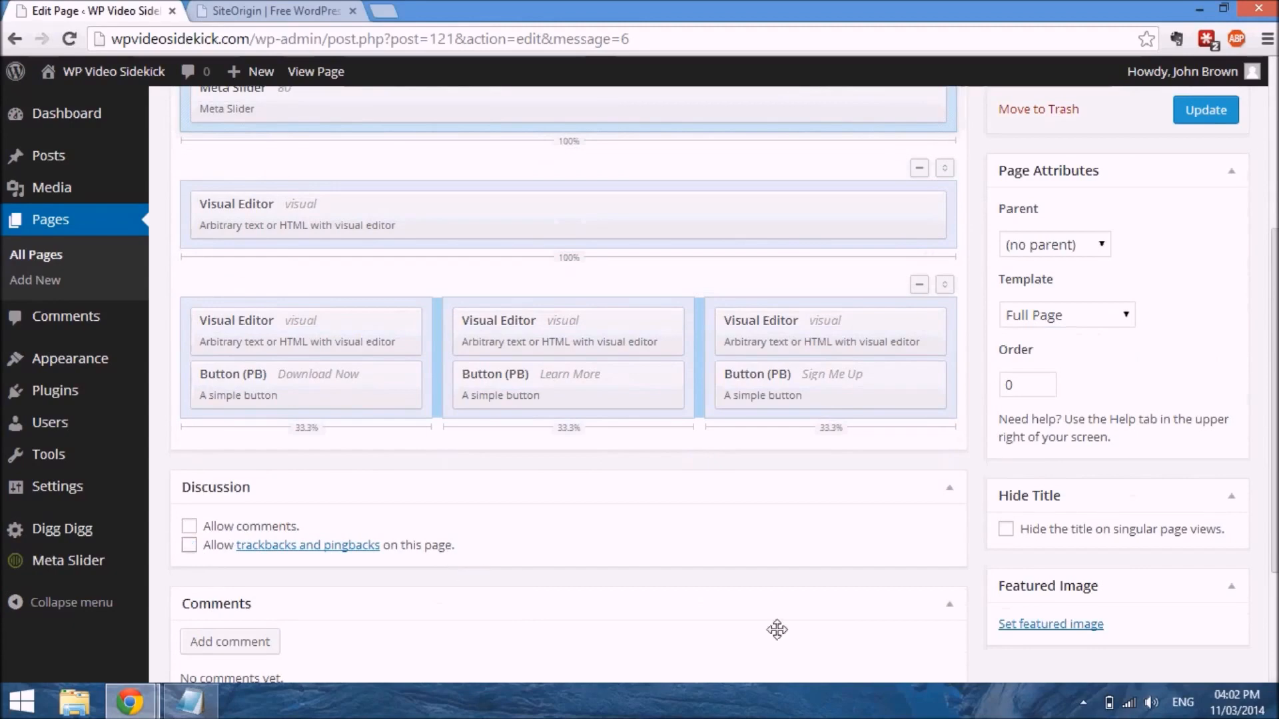
scroll(767, 620, down, 3)
scroll(766, 619, up, 1)
scroll(766, 619, up, 5)
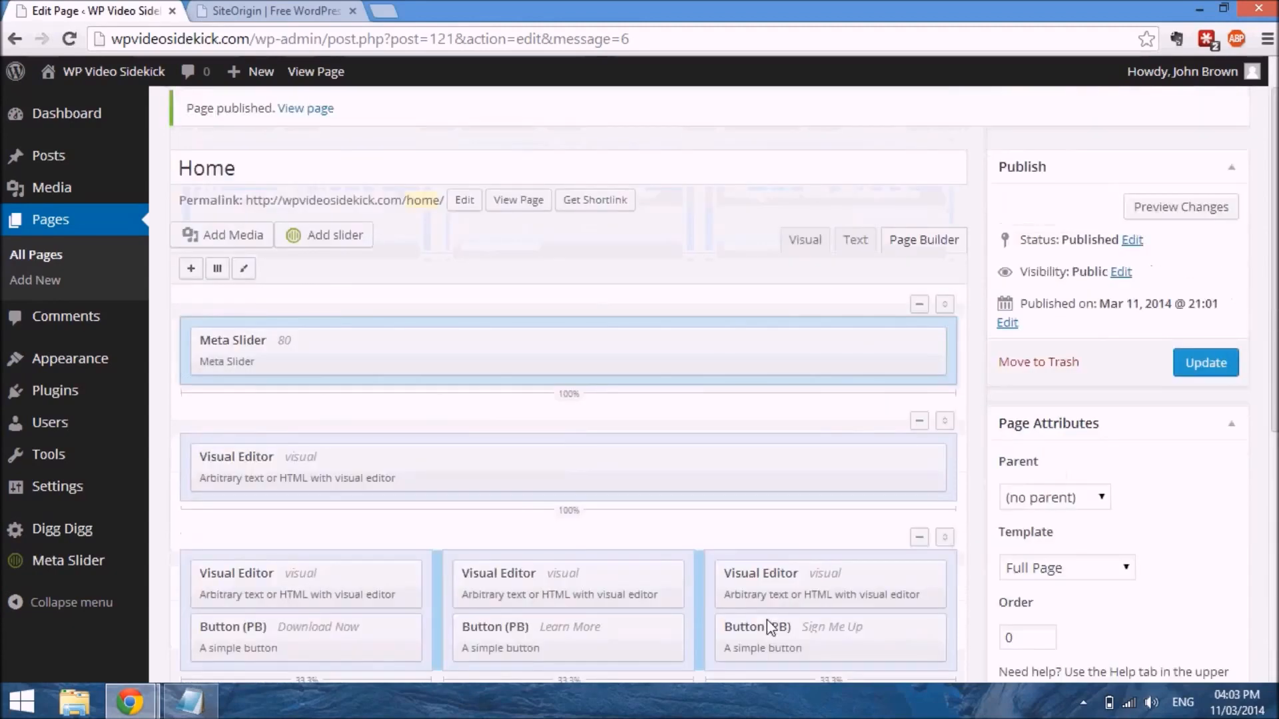
click(1206, 420)
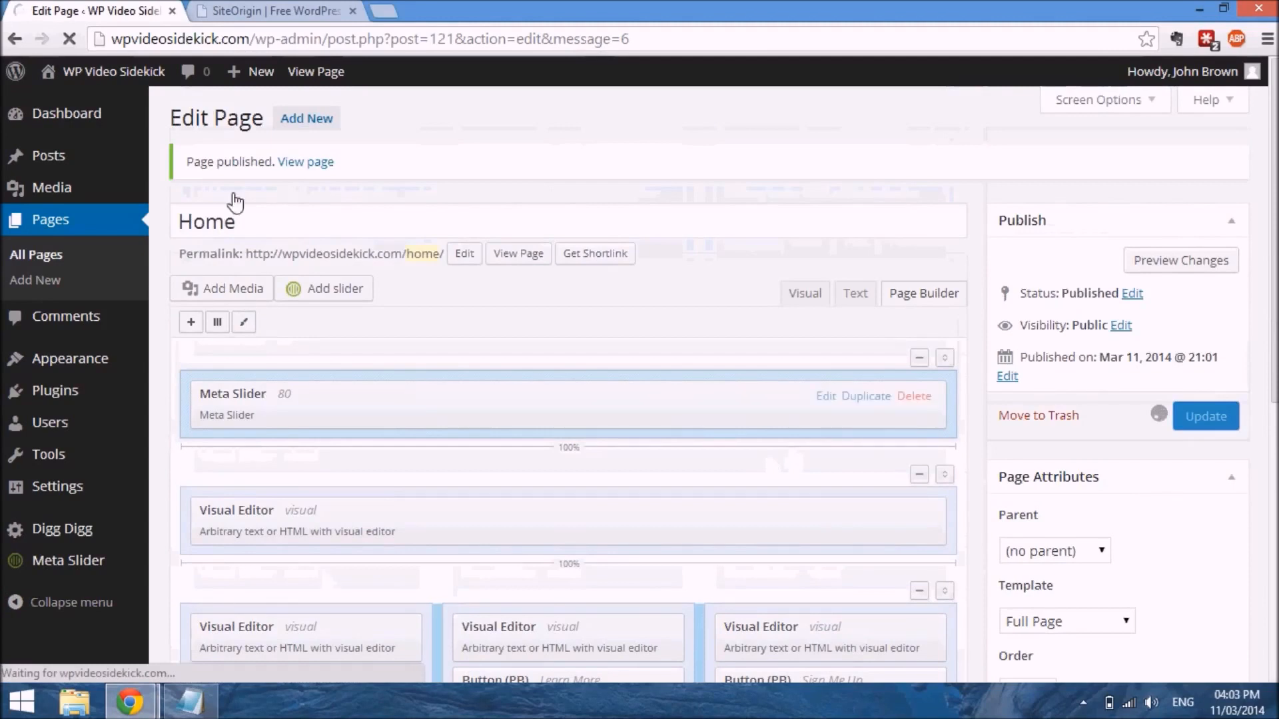
Open the live Home page in an incognito window, close the two older site tabs and reload the page.
right_click(511, 262)
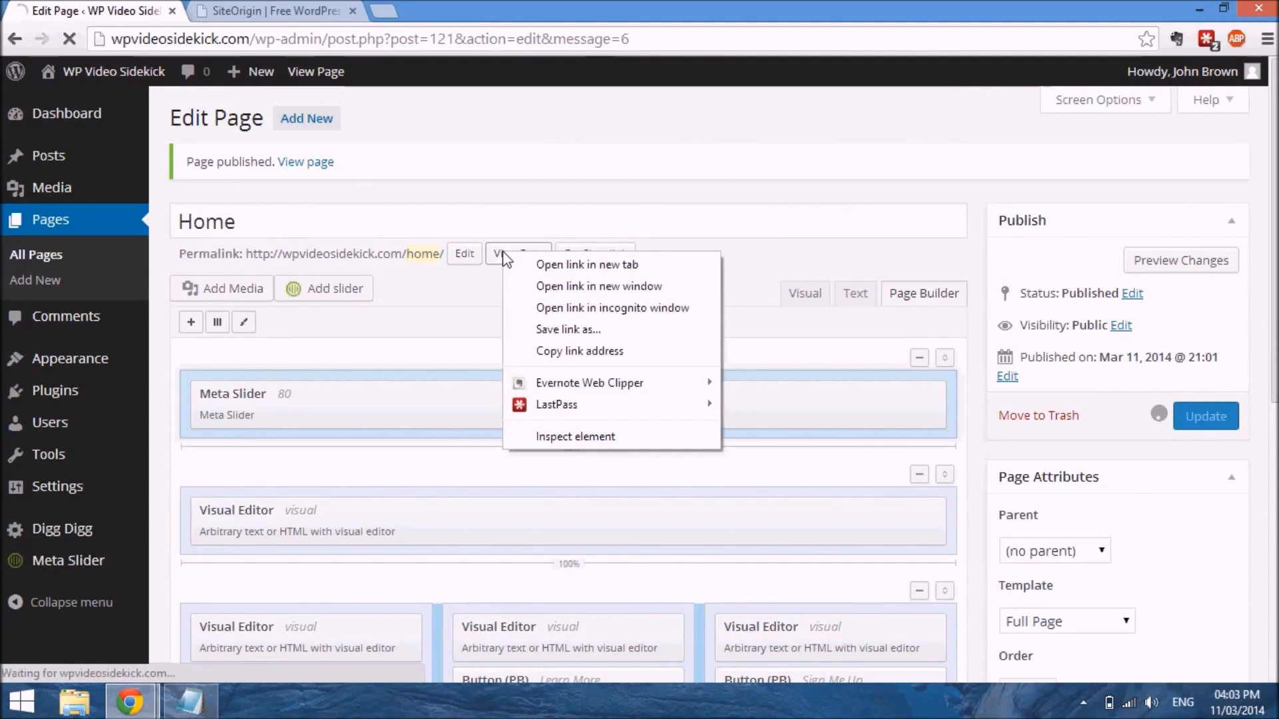
click(573, 303)
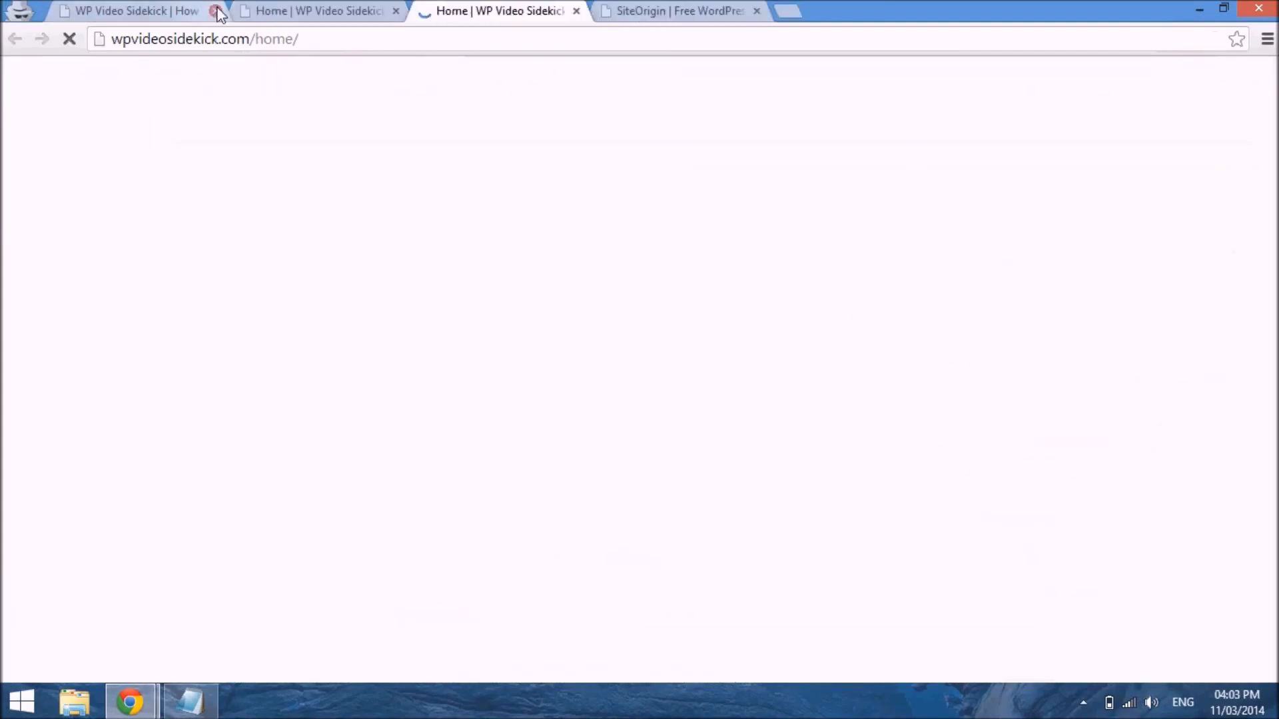
click(220, 11)
click(220, 11)
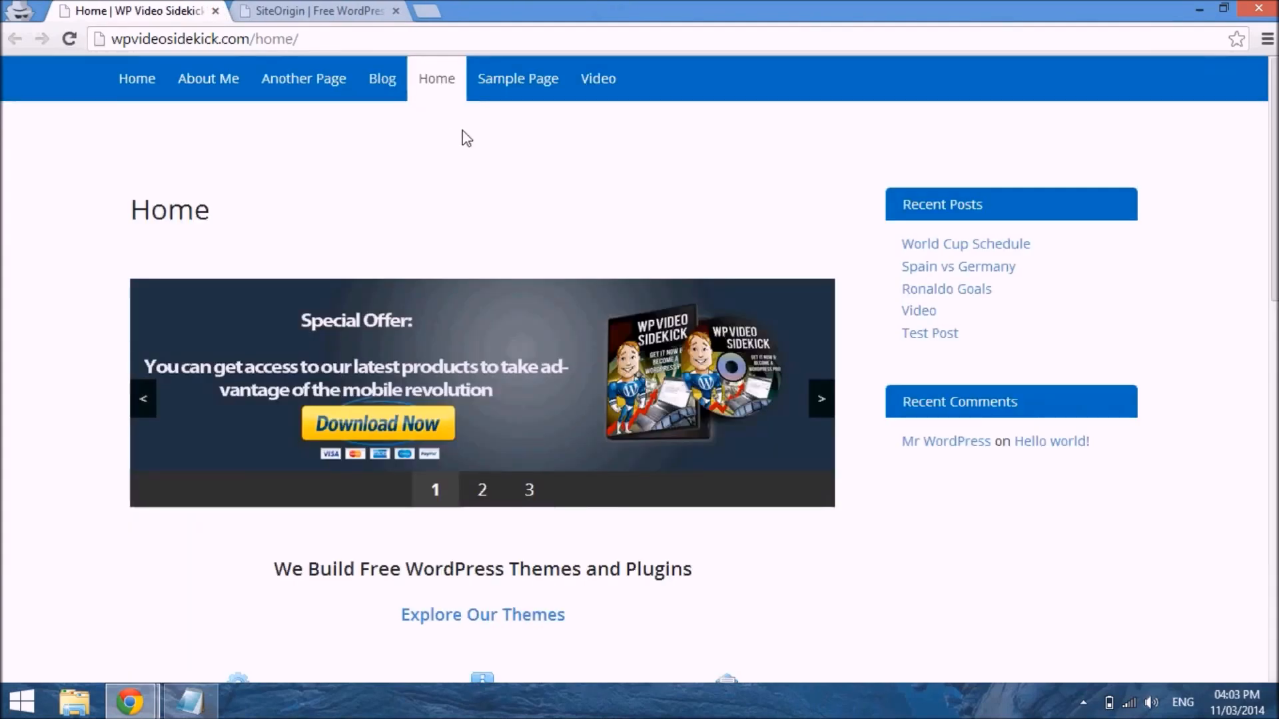
click(69, 38)
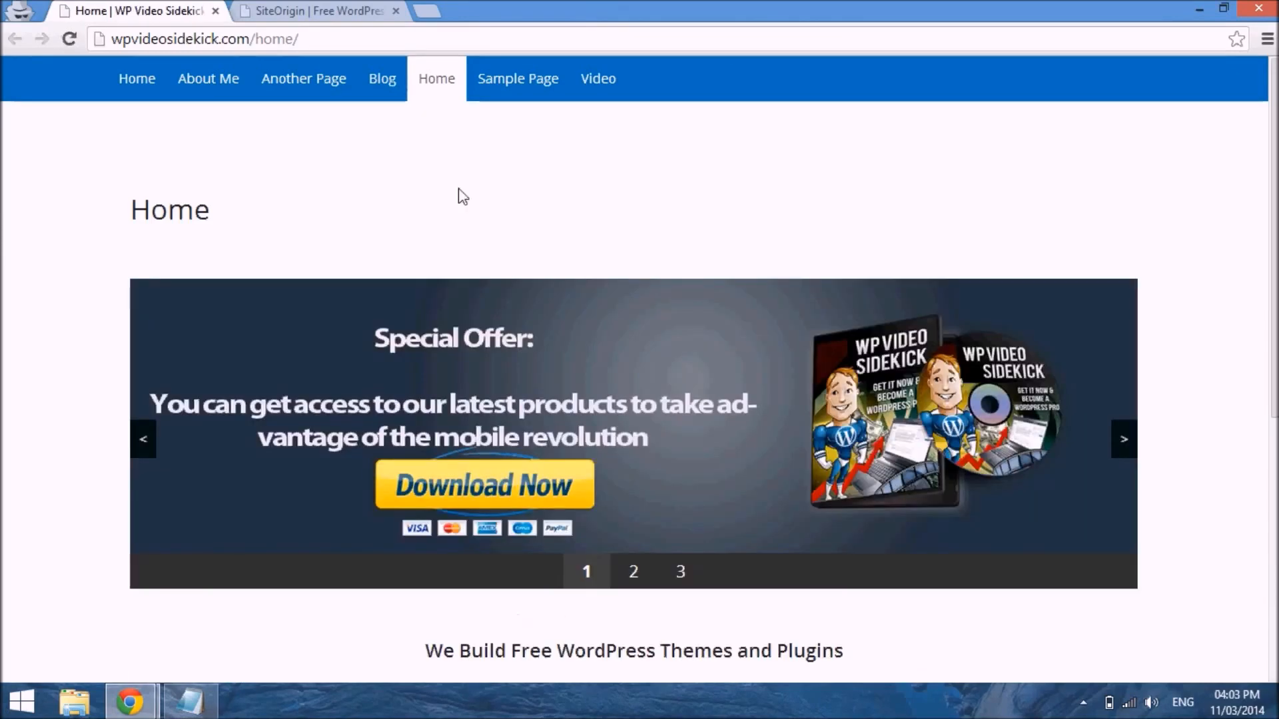
Examine the full-width Home page, including its slider, text, three columns with buttons and the page title.
scroll(637, 232, down, 7)
scroll(637, 231, up, 4)
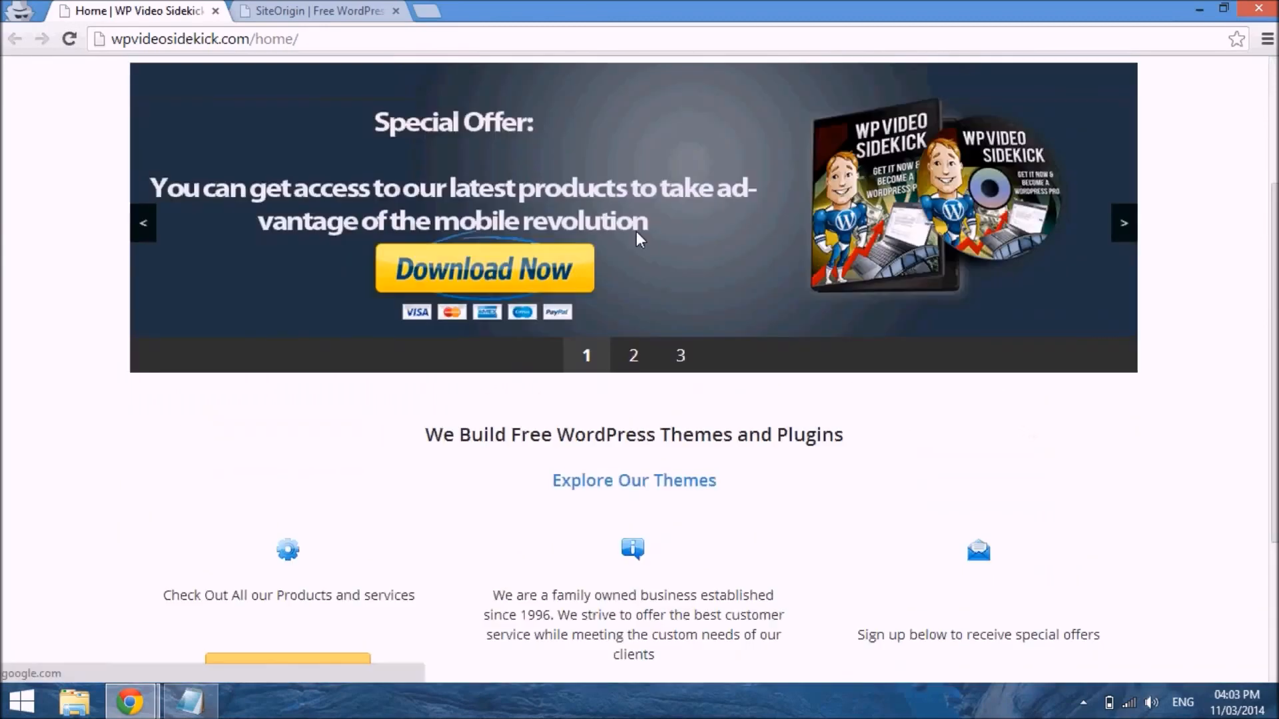
scroll(637, 231, up, 3)
scroll(637, 231, down, 5)
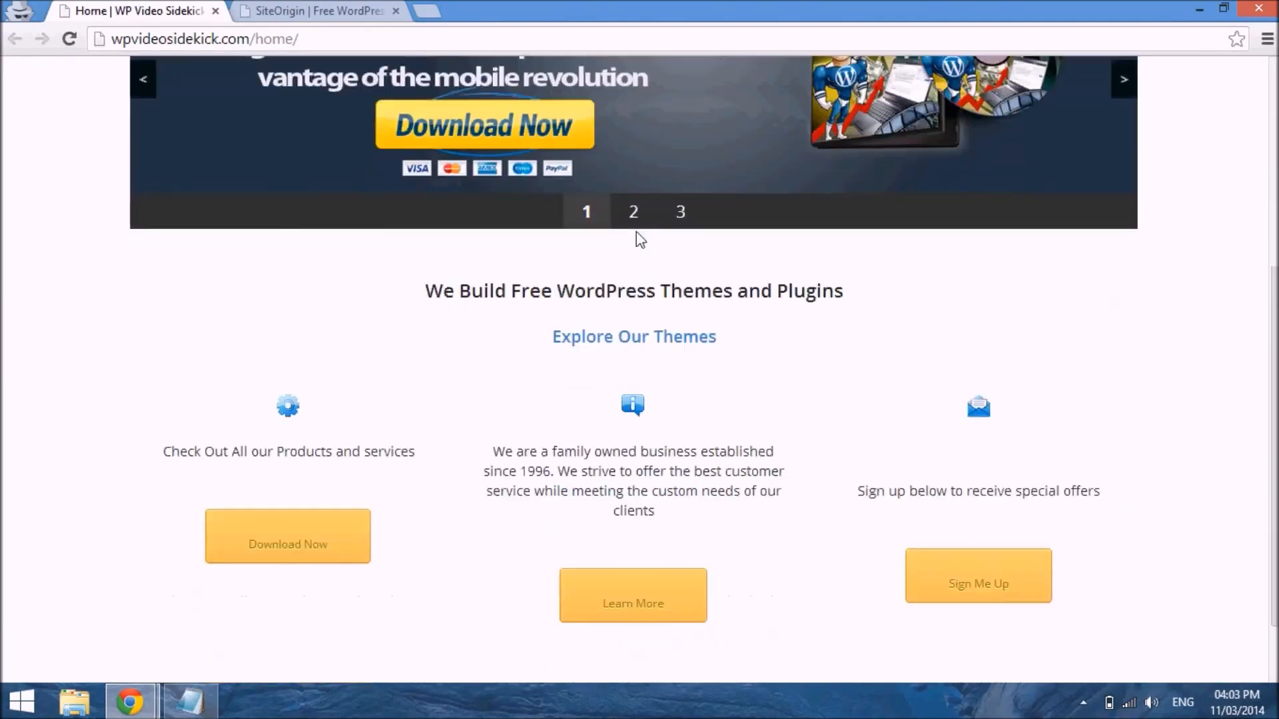
scroll(637, 232, down, 2)
scroll(637, 230, up, 5)
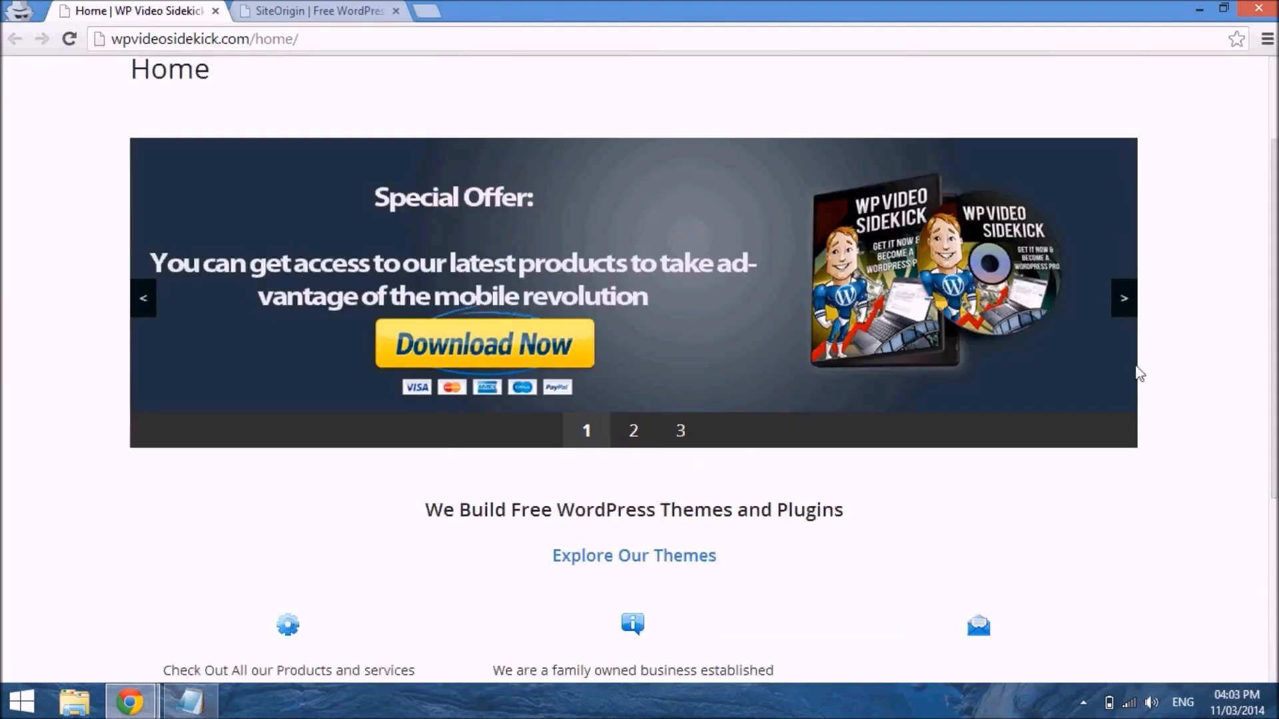
click(1131, 302)
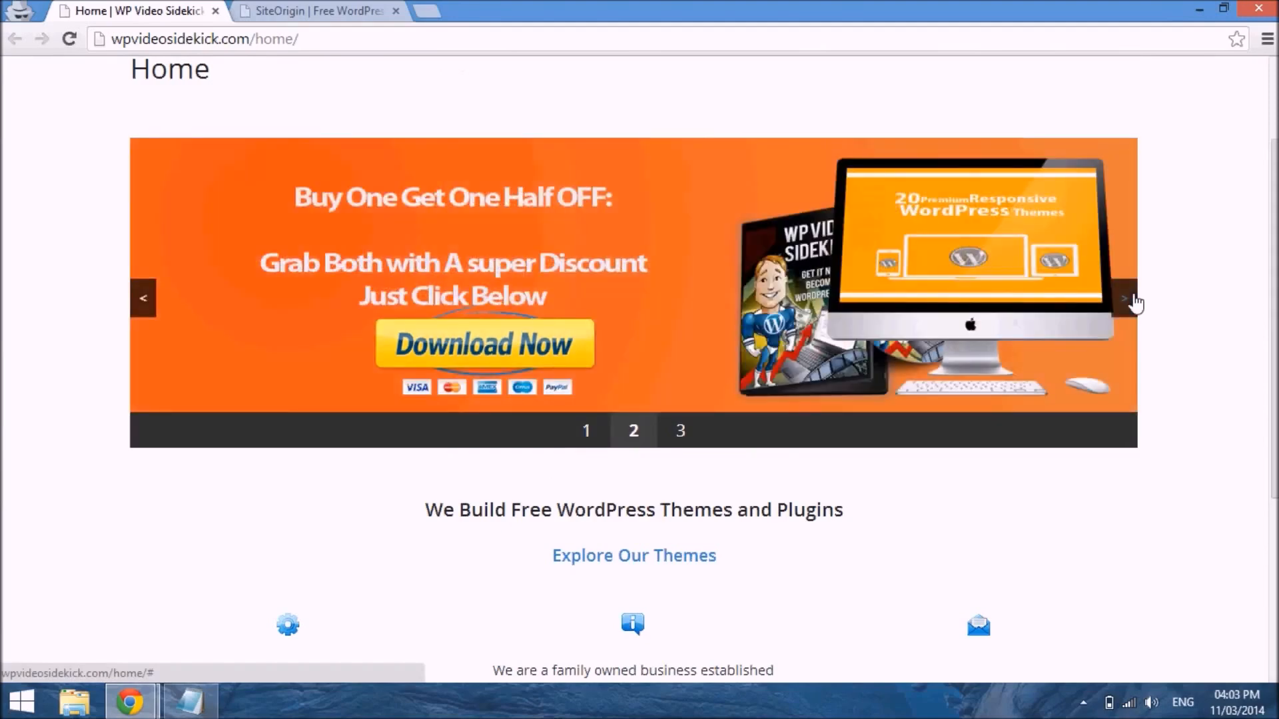
click(1132, 300)
scroll(1002, 446, down, 3)
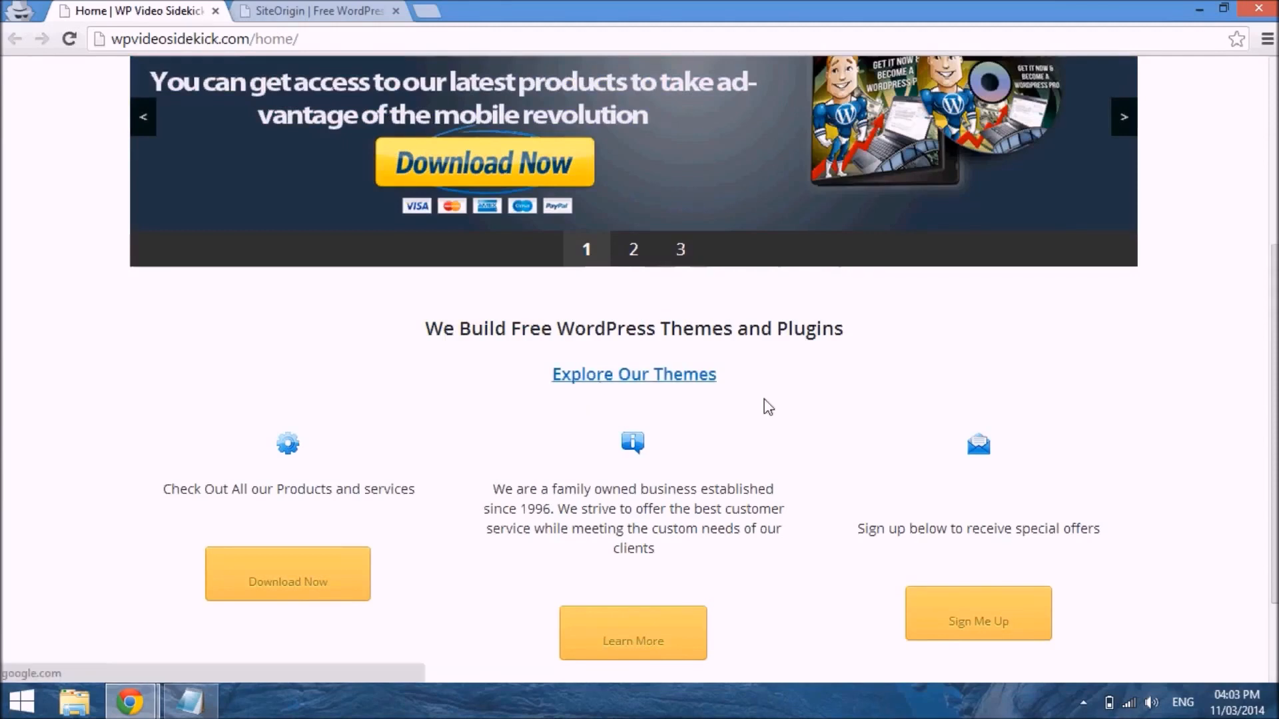
scroll(338, 537, down, 2)
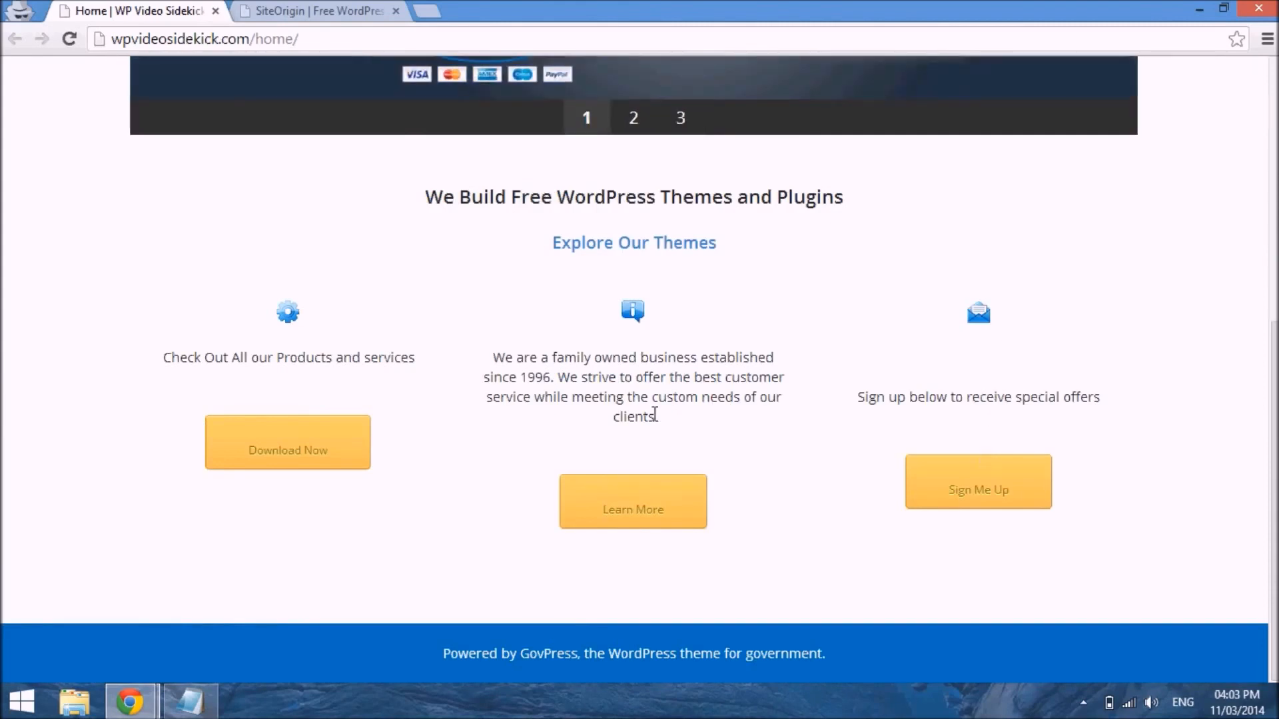
scroll(970, 341, up, 7)
scroll(969, 341, down, 7)
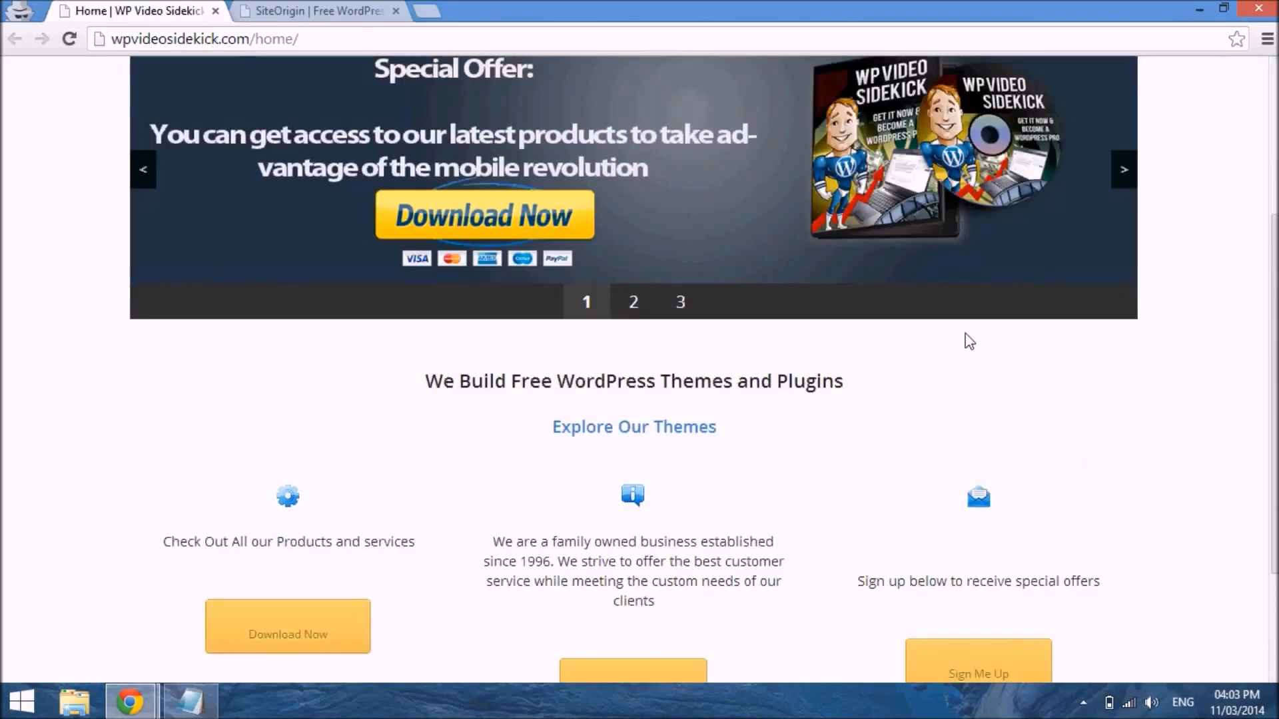
scroll(969, 341, up, 7)
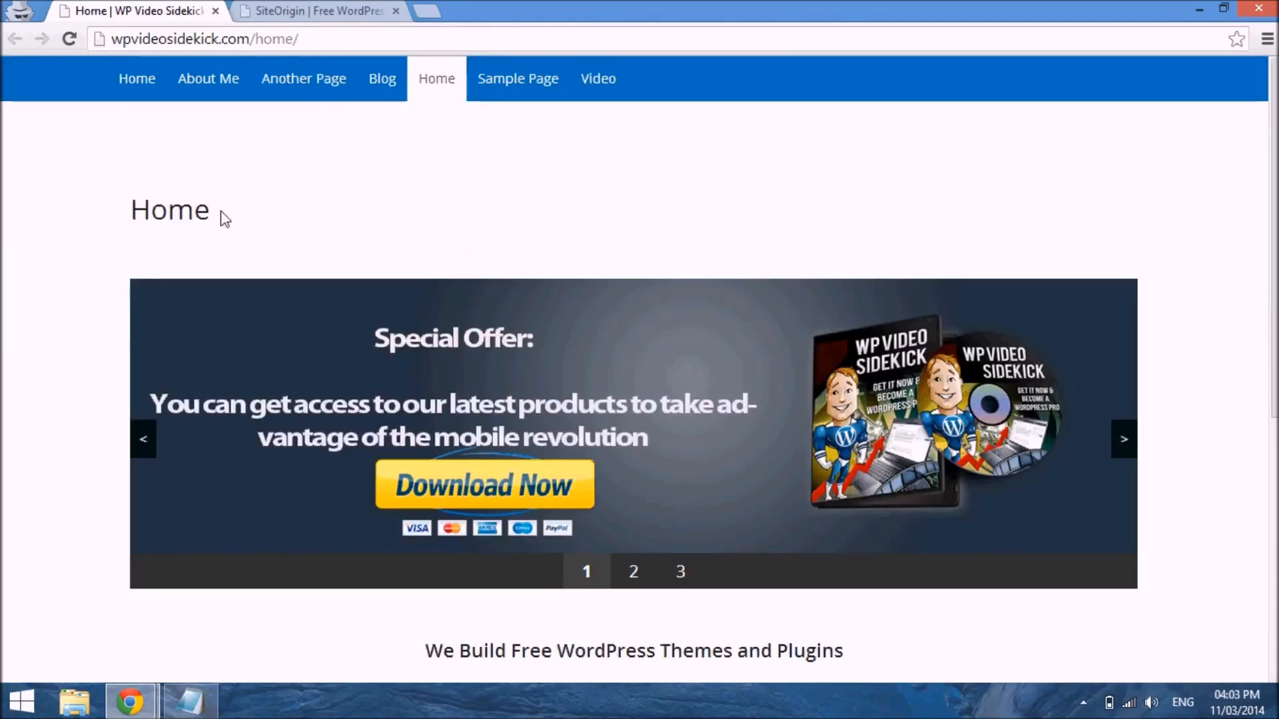
drag(210, 212, 132, 215)
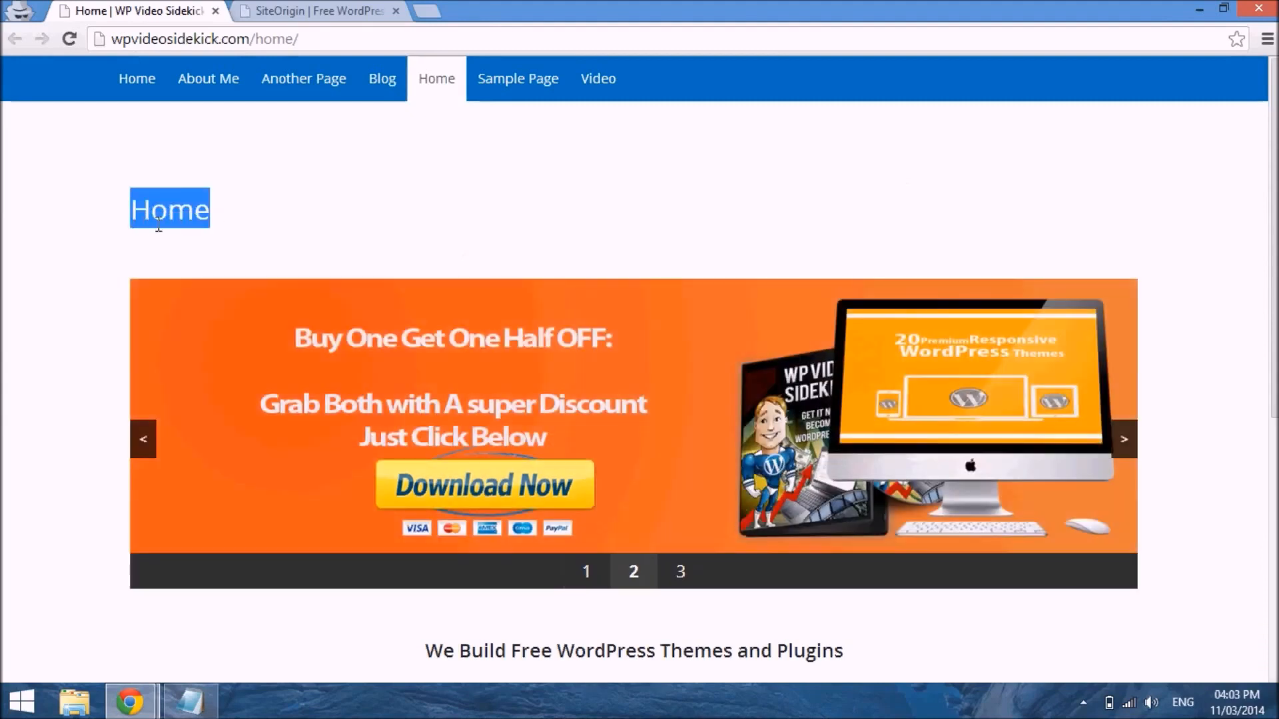
click(276, 200)
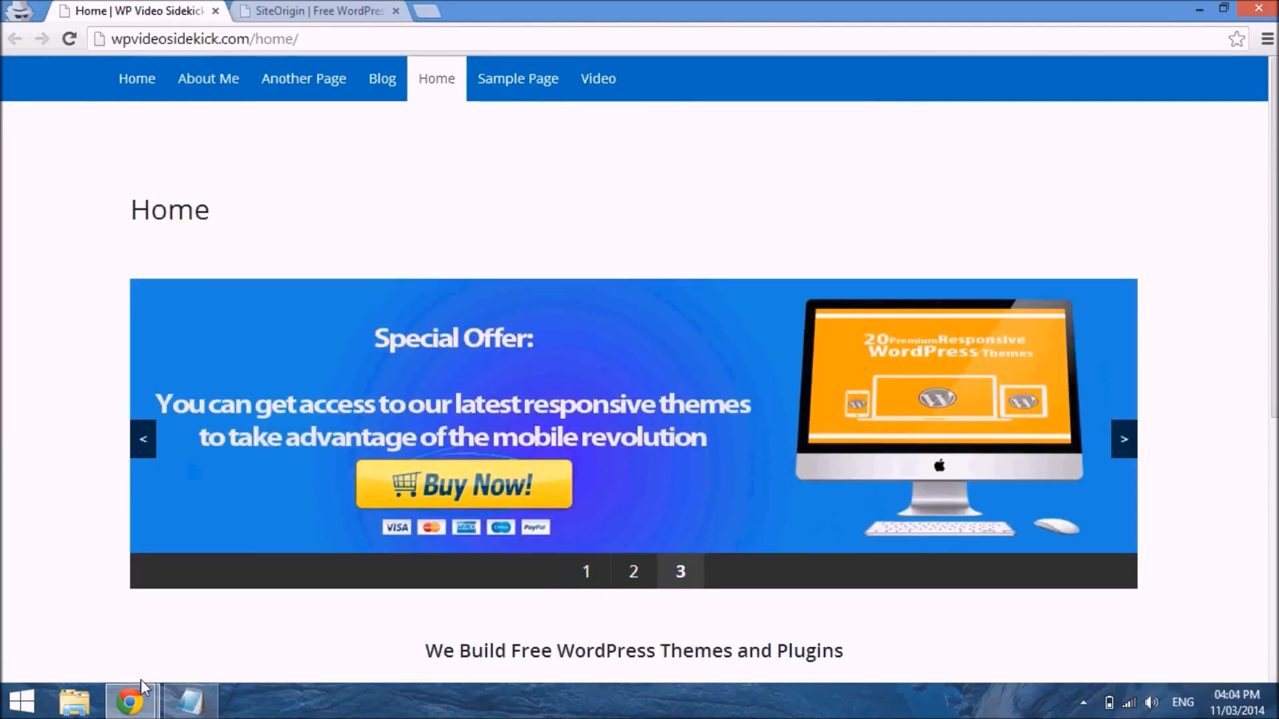
Hide the Home page's title on singular page views in the page editor and update the page.
mouse_move(140, 703)
click(136, 643)
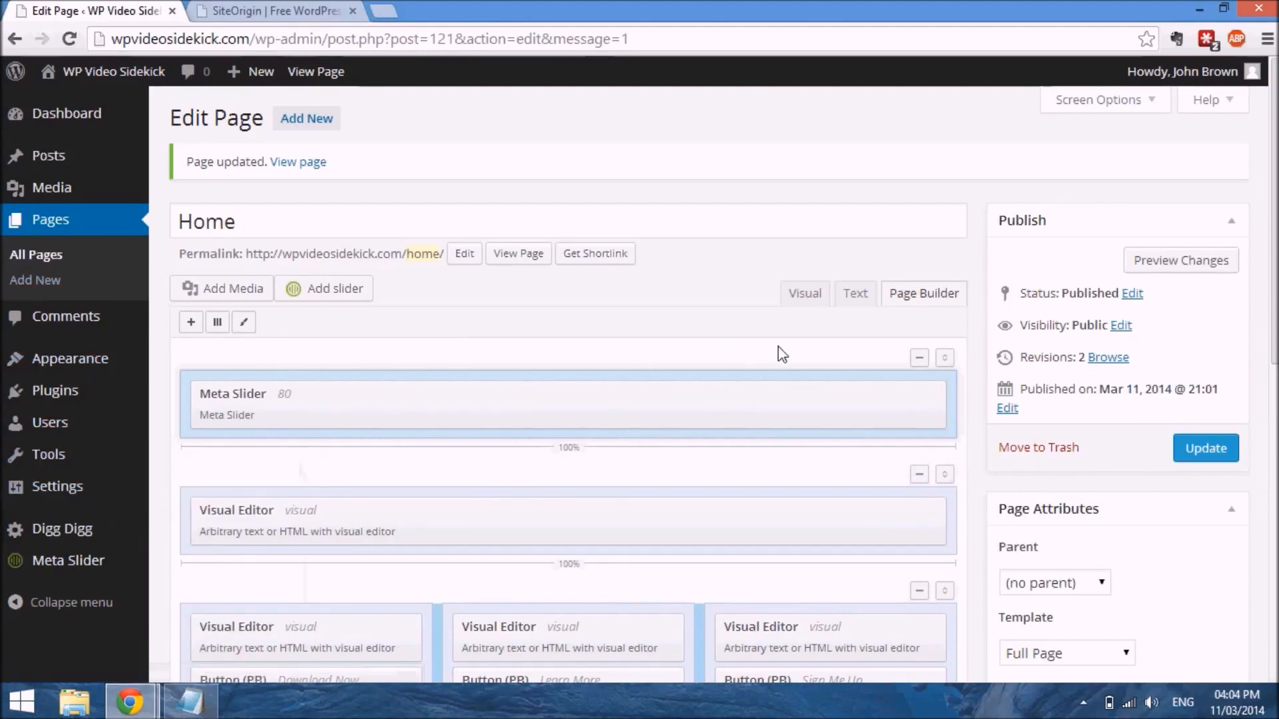
scroll(778, 346, down, 7)
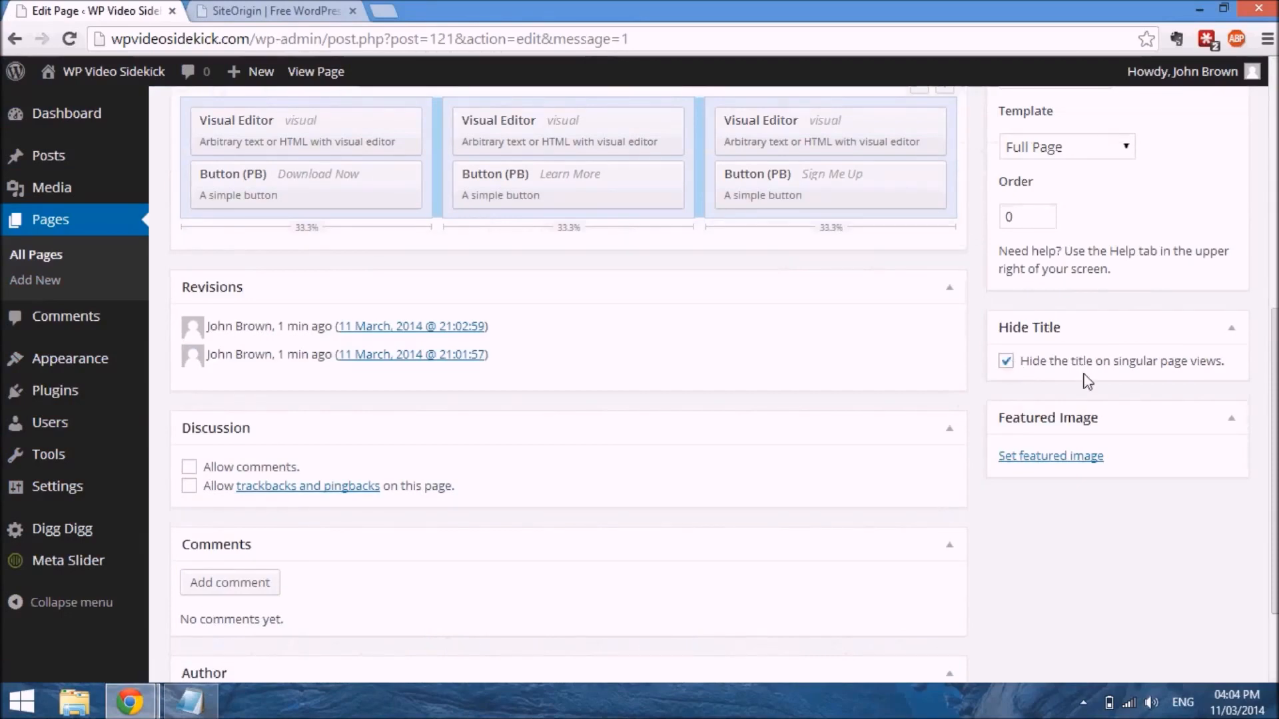
scroll(1087, 383, down, 1)
scroll(1088, 383, up, 8)
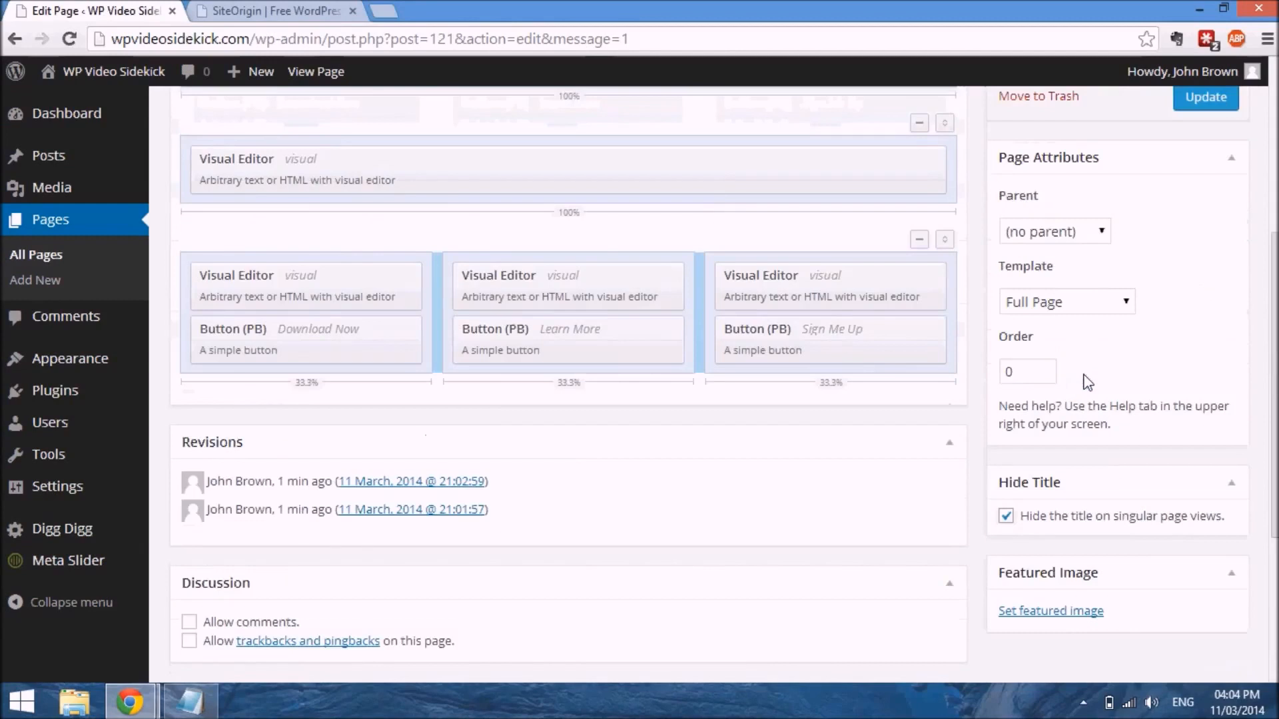
click(1210, 451)
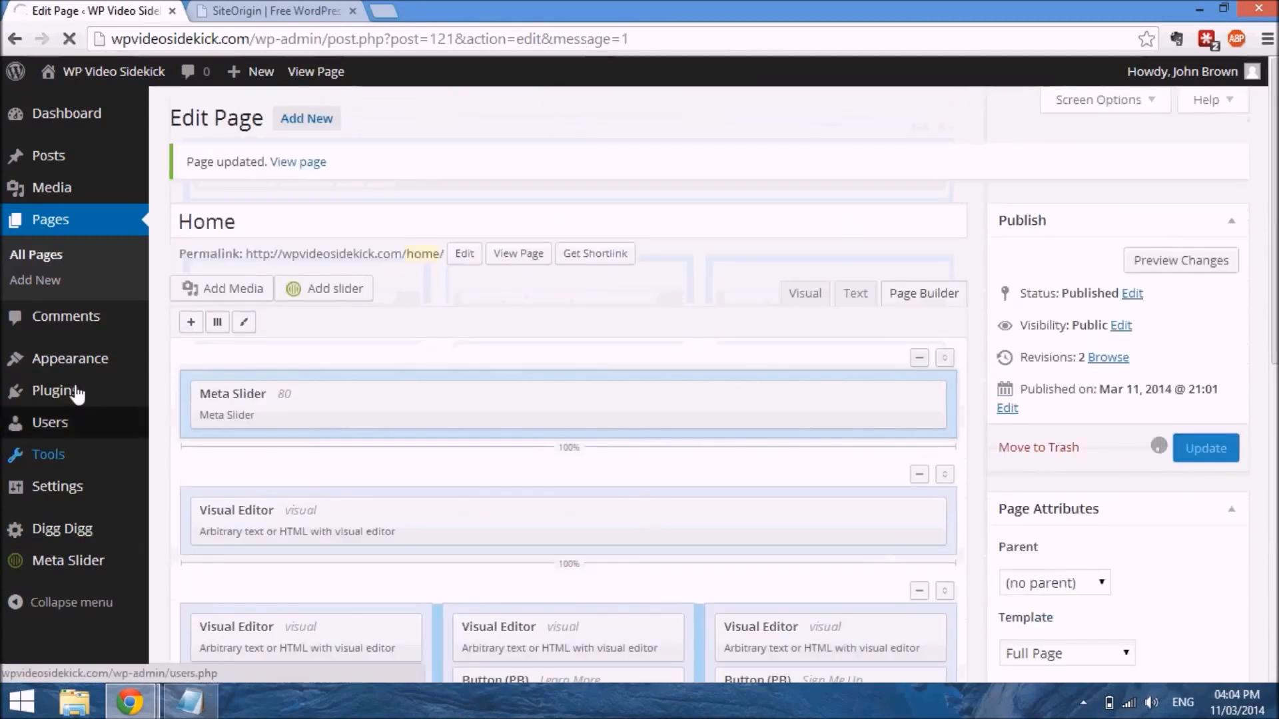
Open the theme customizer, set the static front page to Home and save the change.
mouse_move(87, 359)
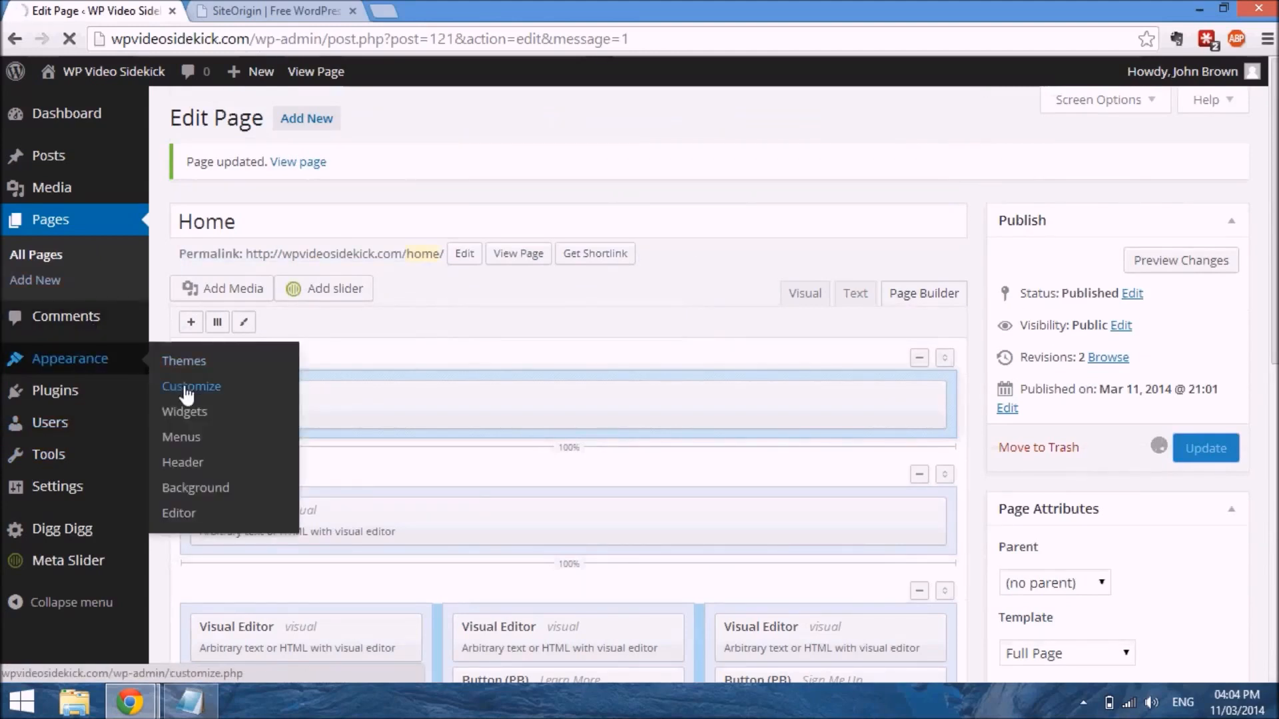
click(179, 388)
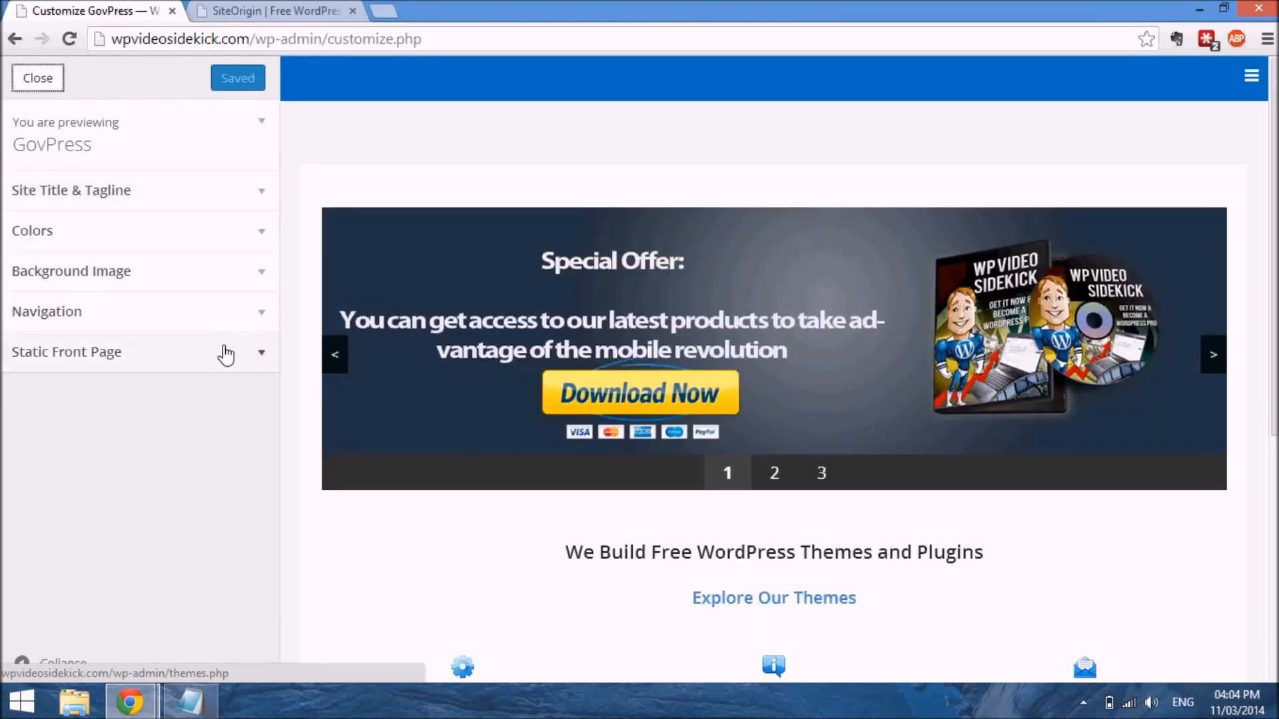
click(226, 355)
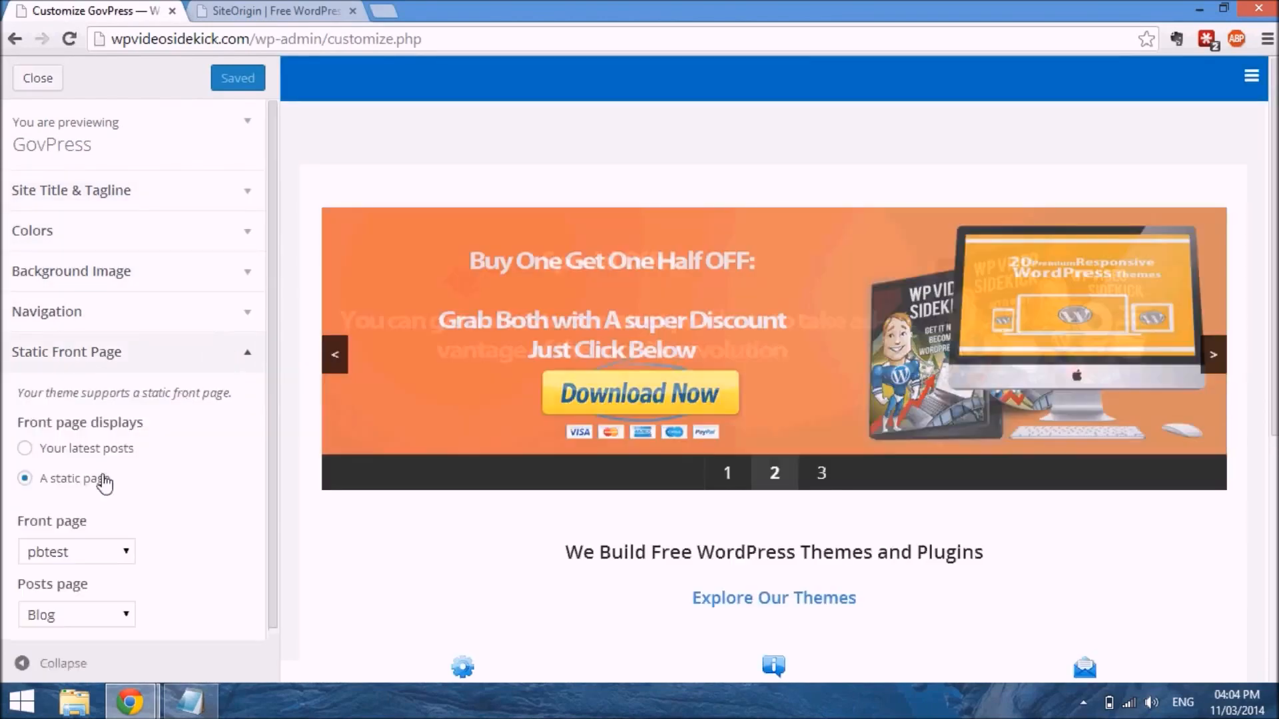
click(126, 554)
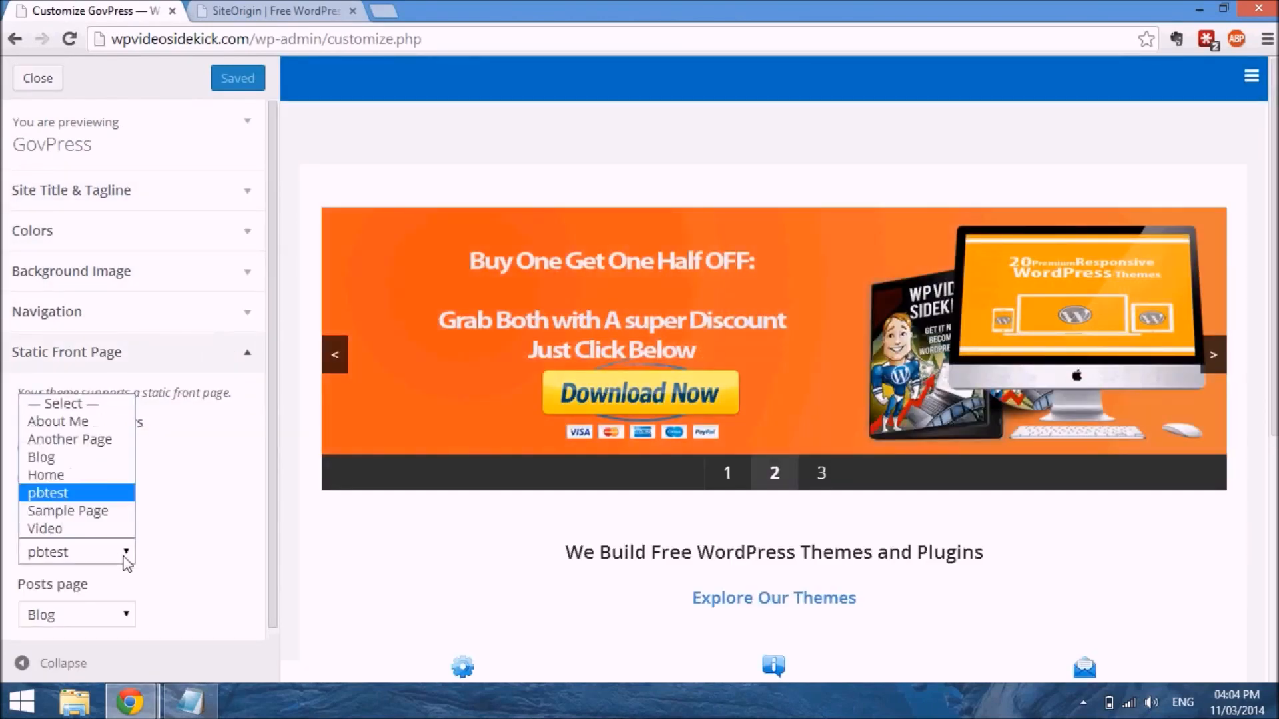
click(56, 477)
click(203, 88)
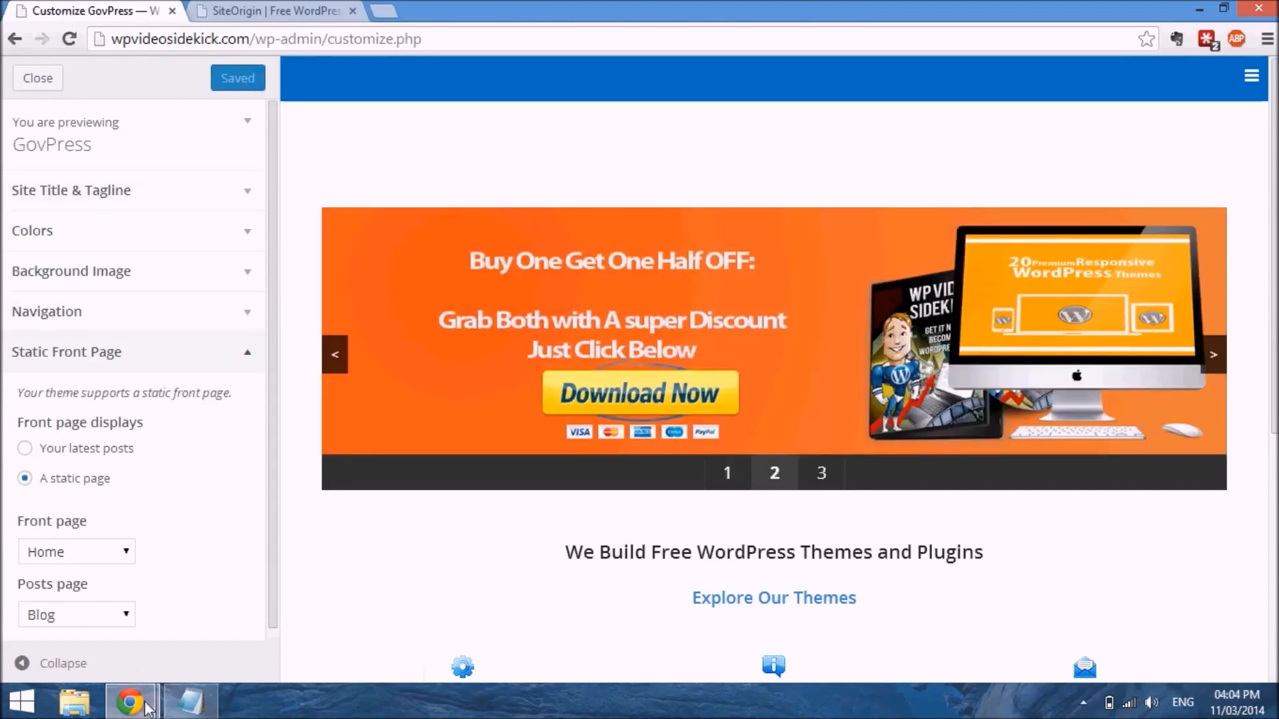
Switch to the incognito window, open the site's front page from its navigation and look through the whole page.
mouse_move(130, 701)
click(325, 604)
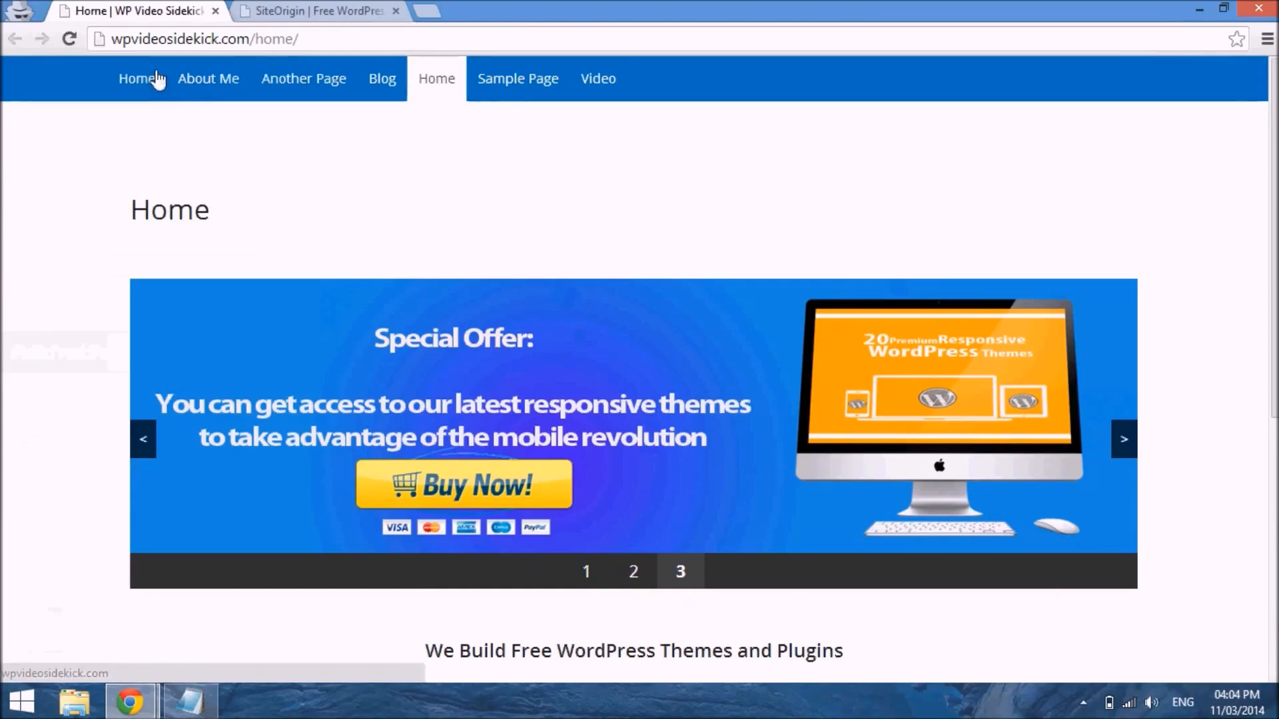
click(147, 89)
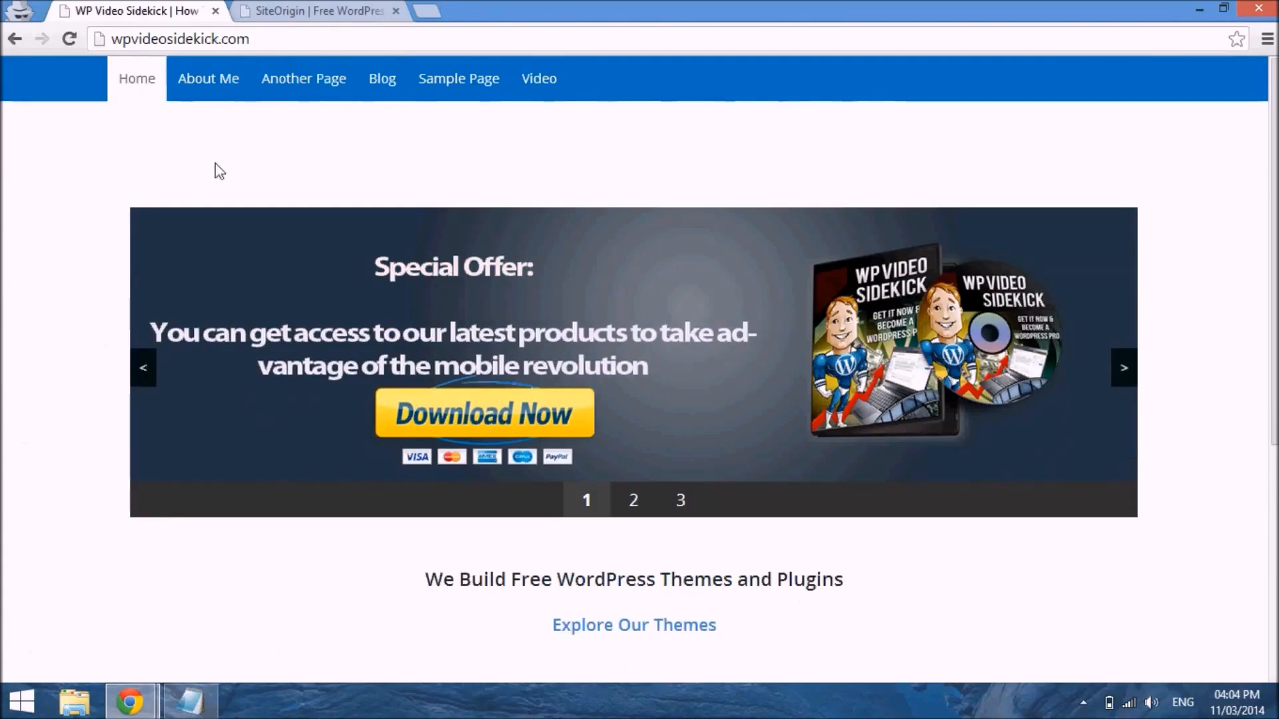
scroll(775, 191, down, 2)
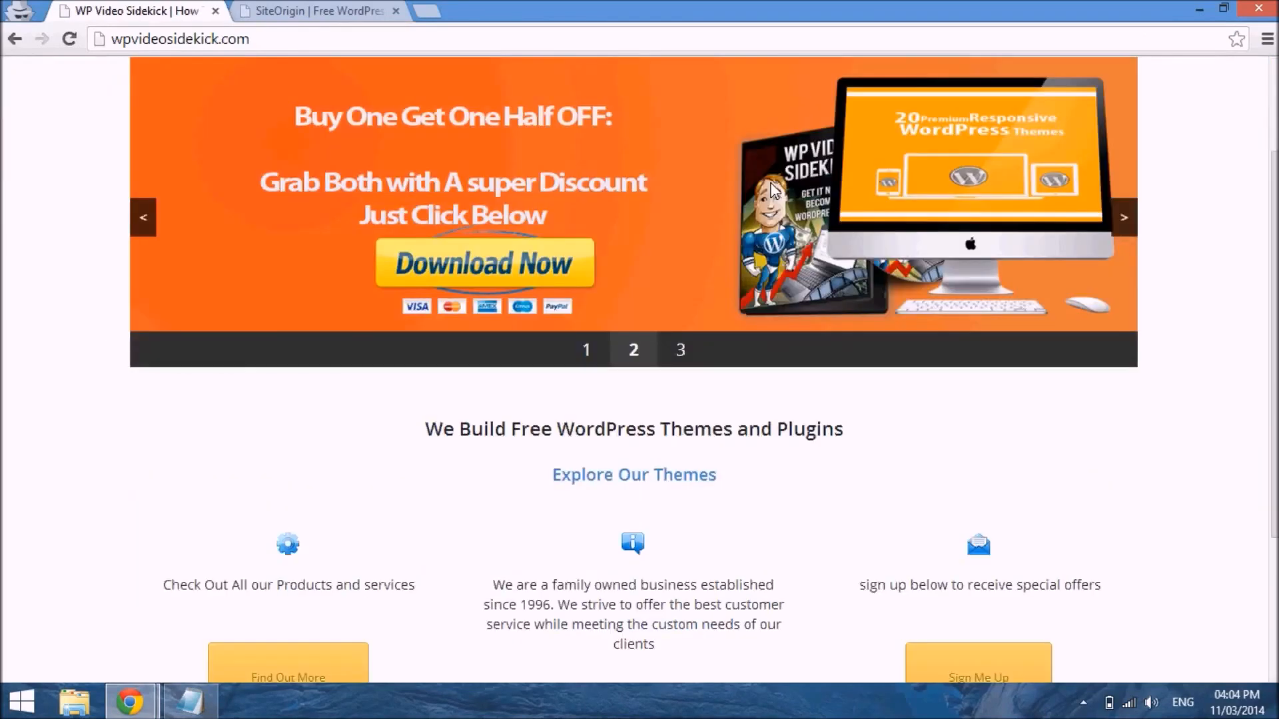
scroll(772, 192, down, 3)
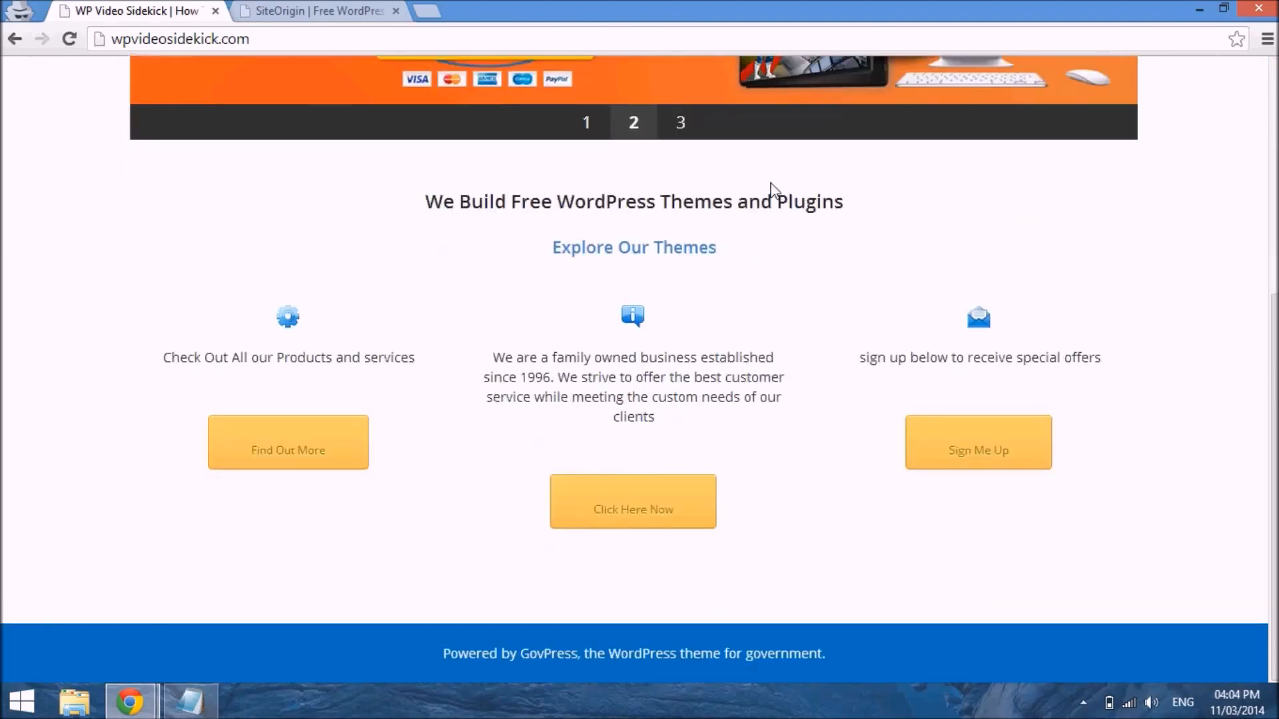
scroll(773, 190, up, 5)
scroll(775, 191, down, 5)
scroll(771, 191, up, 5)
scroll(772, 191, down, 5)
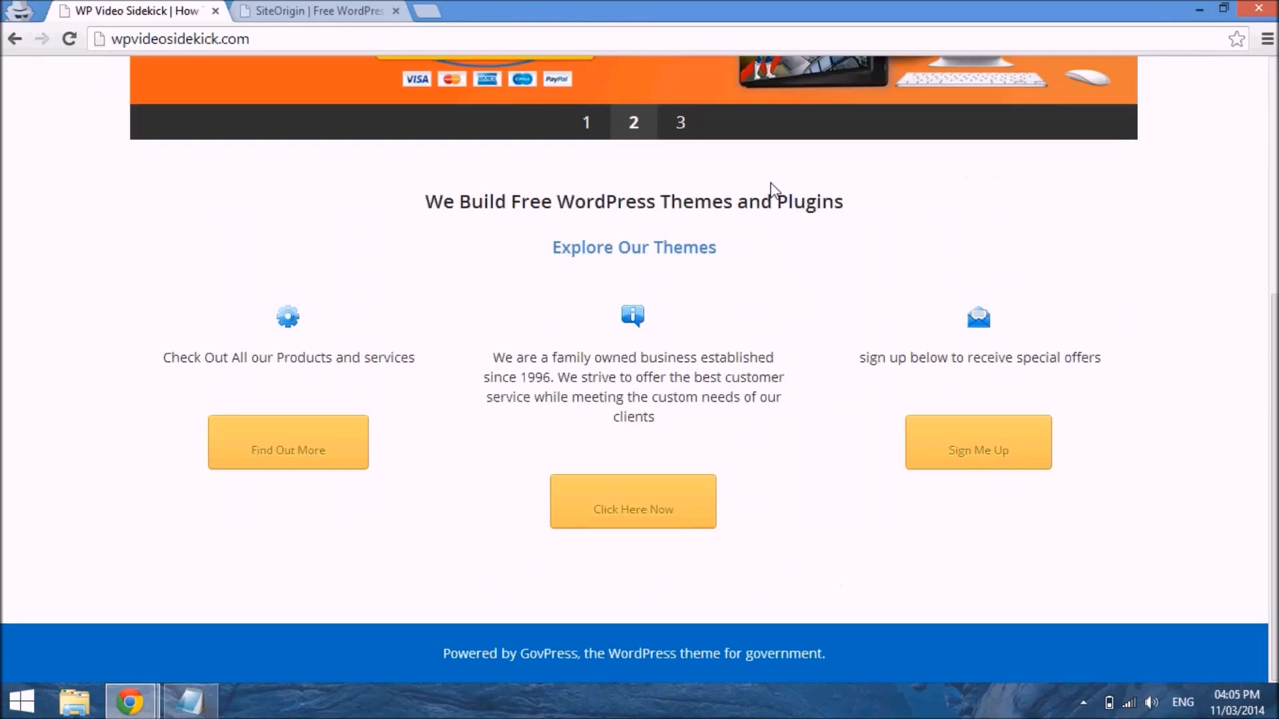